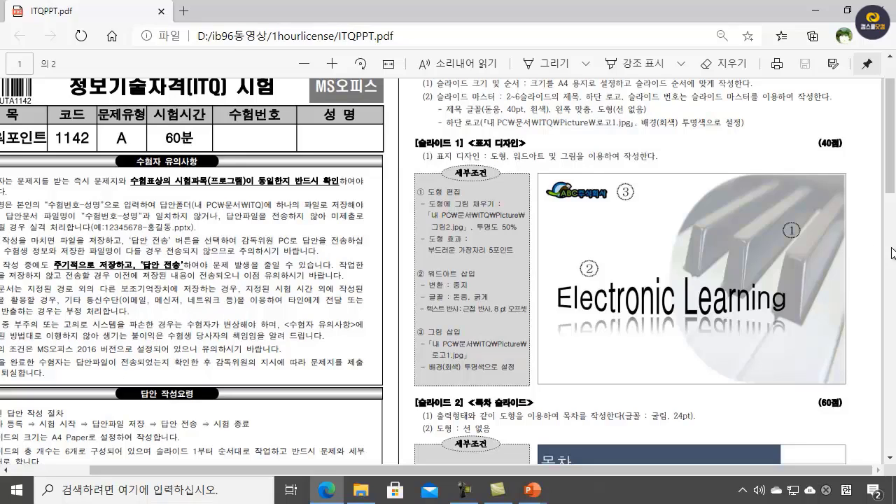
Step: Review the exam PDF's answer-writing instructions and the overall requirements for slide size, title font, footer logo and slide master
drag(894, 175, 895, 218)
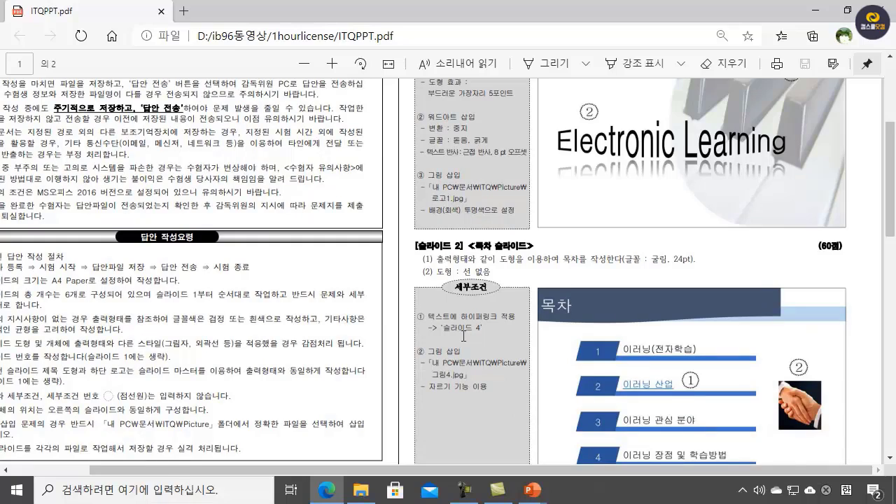
scroll(478, 339, up, 3)
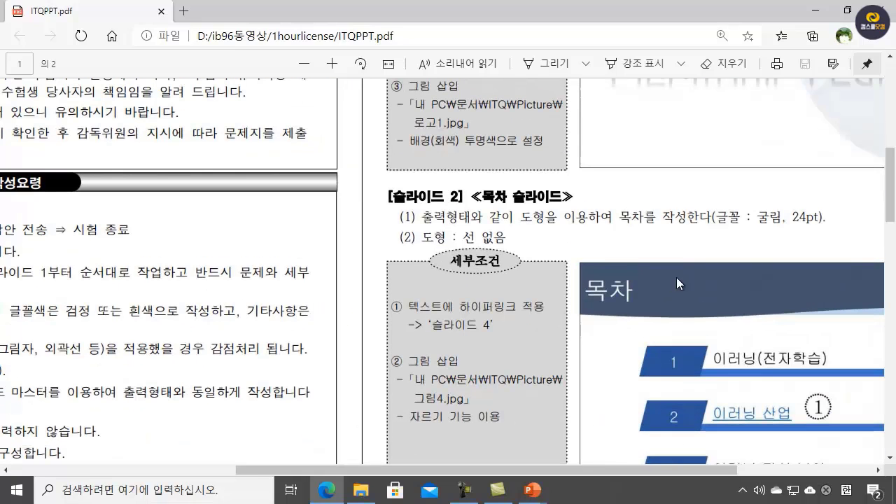
scroll(583, 261, up, 1)
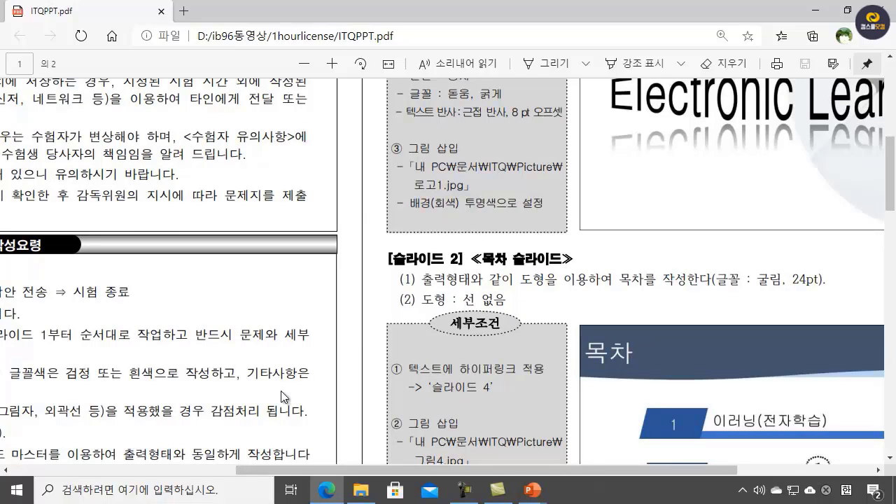
drag(401, 475, 182, 492)
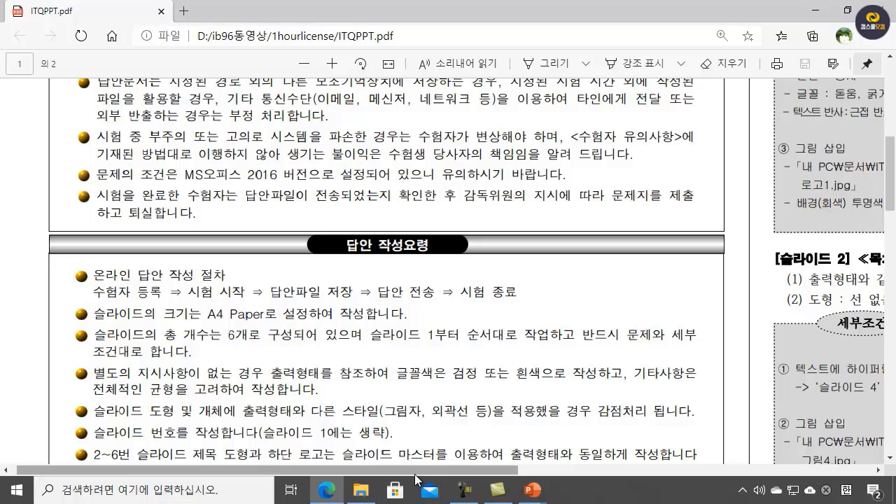
drag(417, 478, 598, 479)
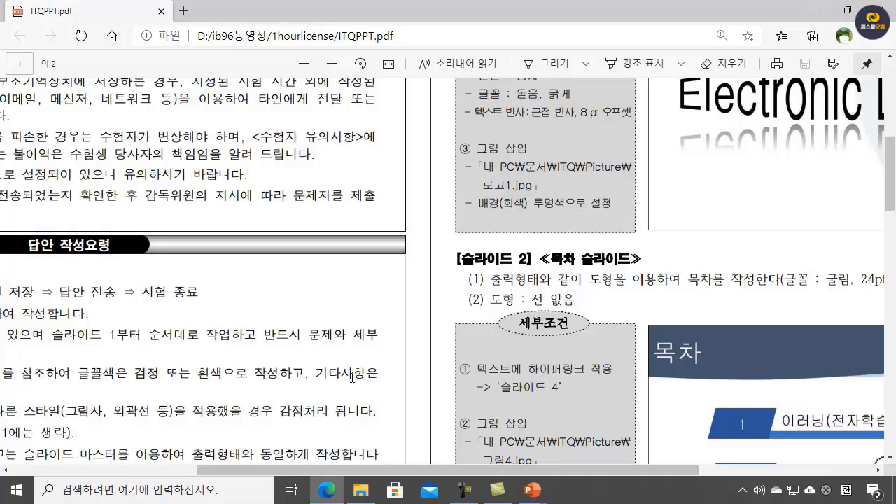
drag(408, 470, 228, 476)
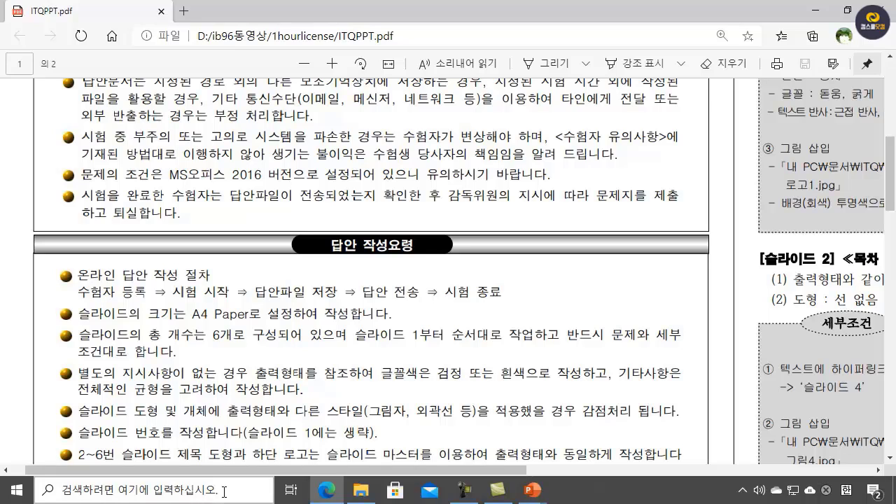
scroll(180, 374, down, 2)
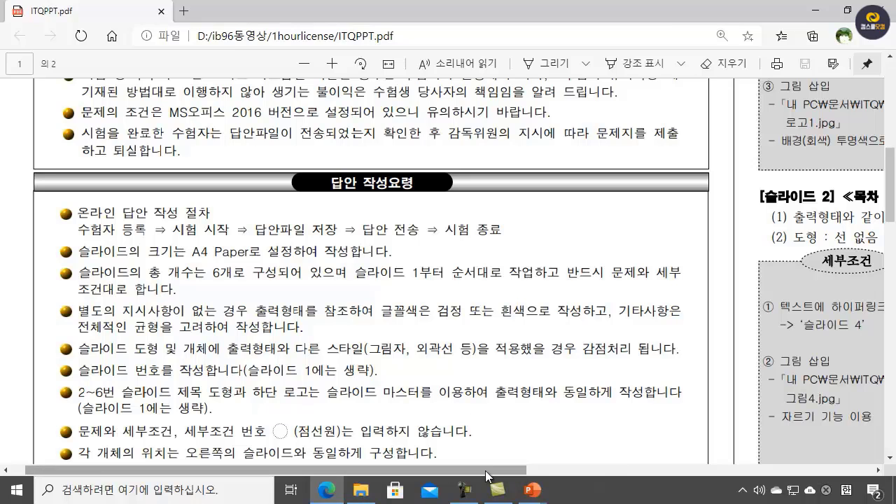
drag(488, 476, 807, 476)
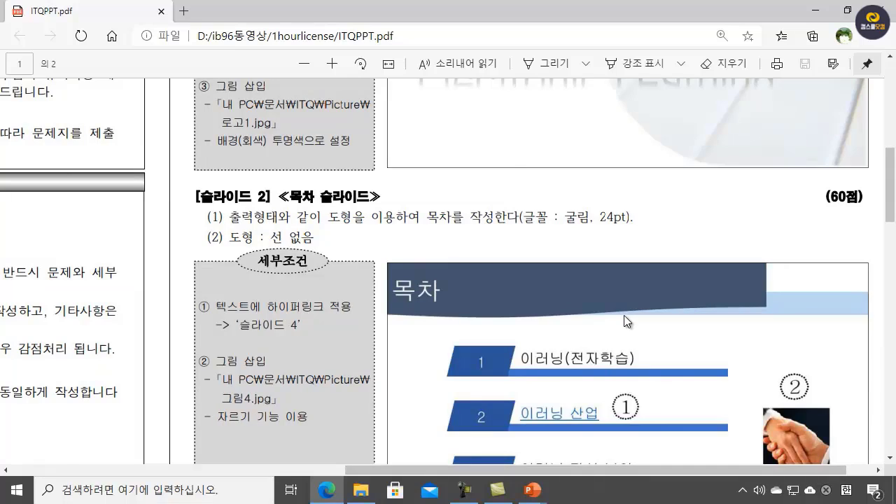
scroll(623, 316, up, 7)
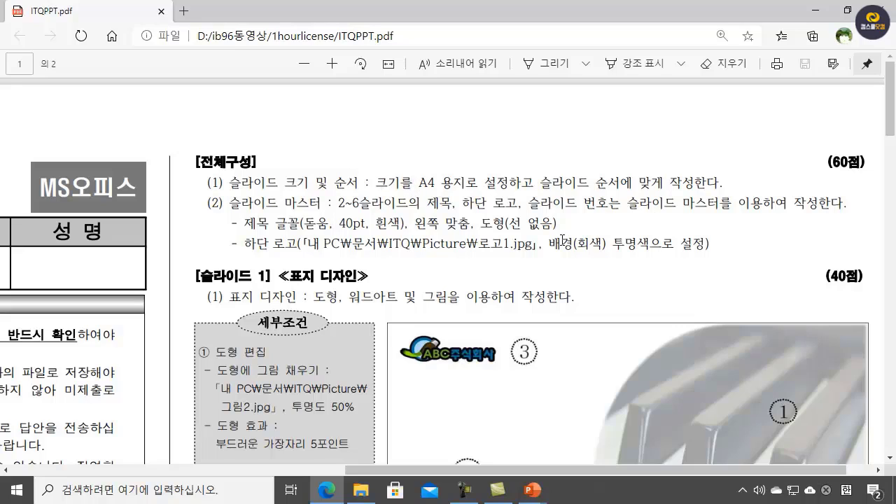
right_click(496, 251)
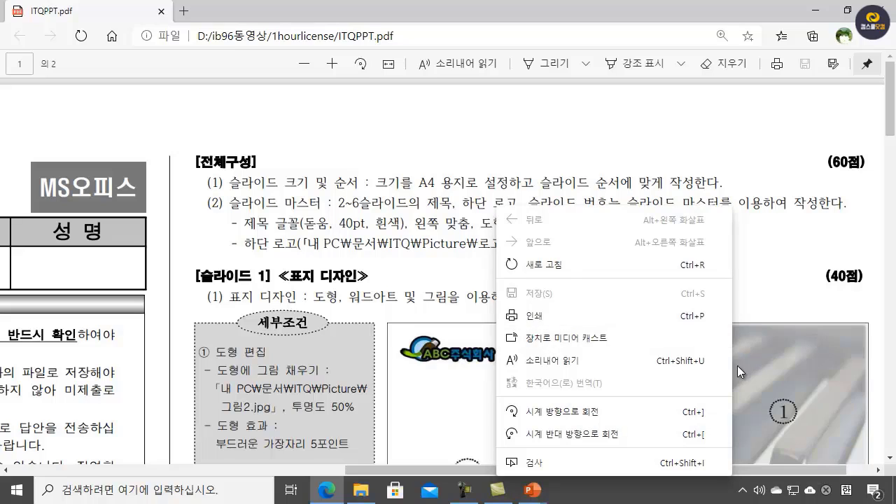
click(458, 223)
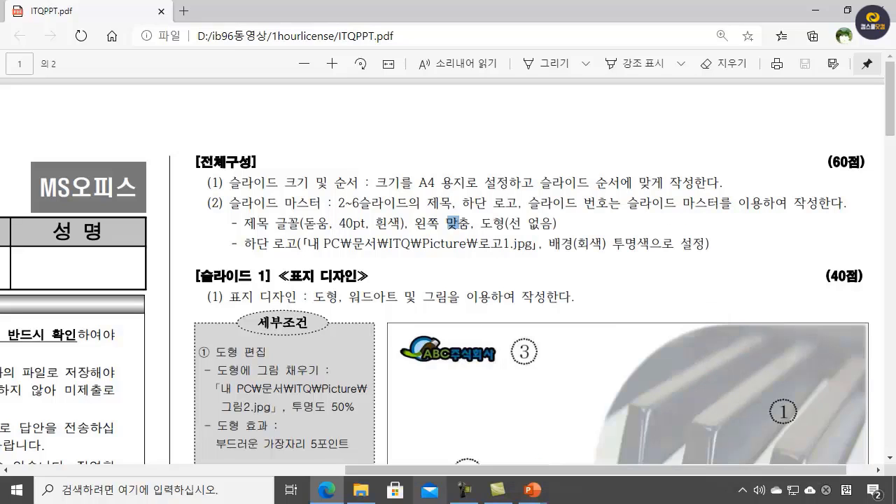
Step: Switch to the blank PowerPoint presentation and set its slide size to A4 용지(210x297mm), scaling content with 맞춤 확인
mouse_move(530, 492)
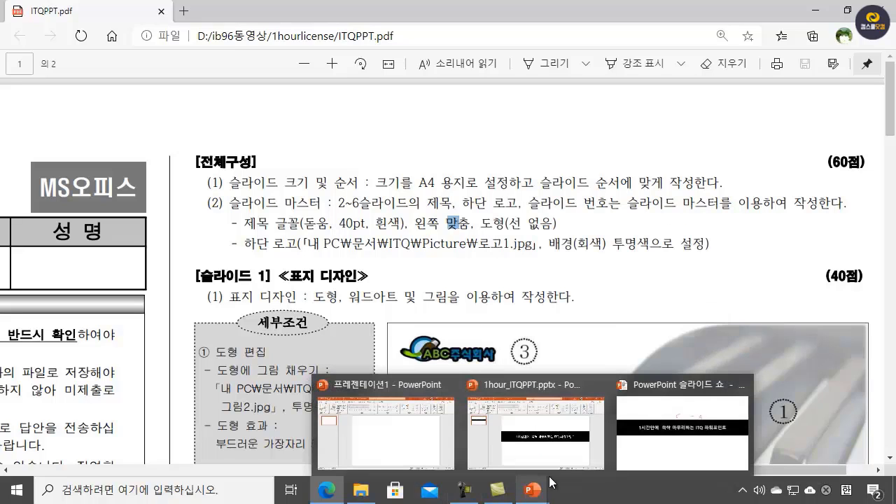
click(383, 414)
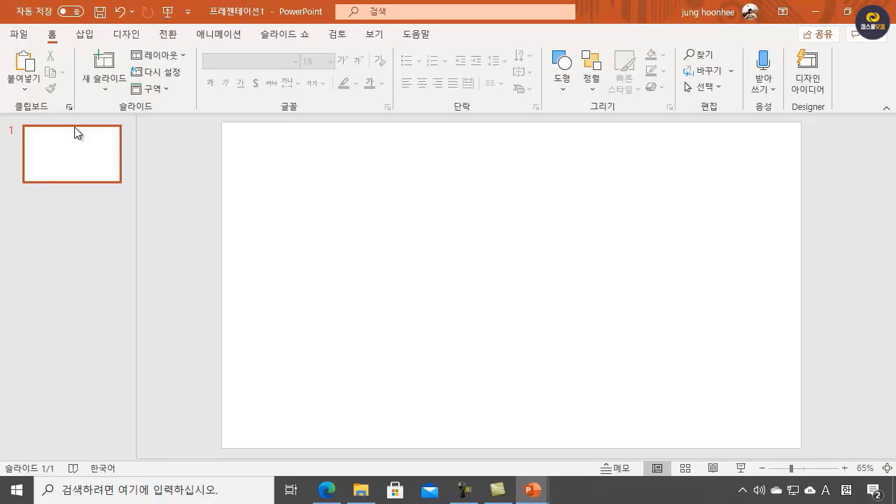
click(129, 36)
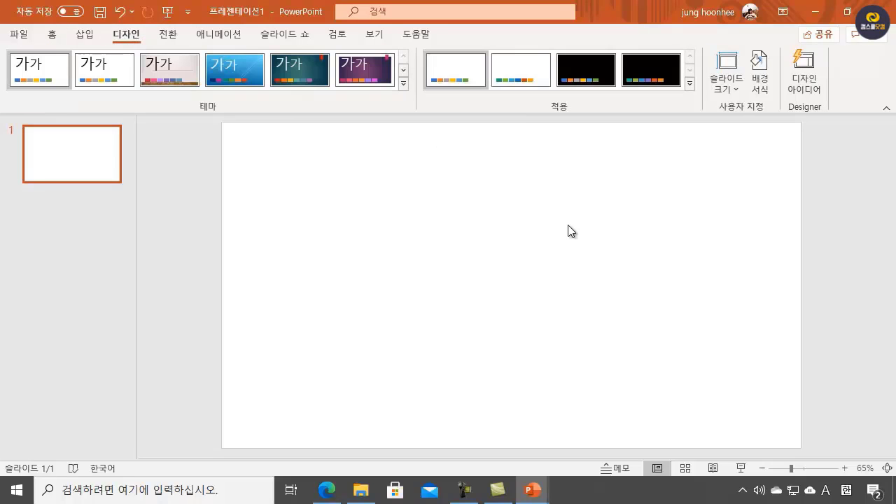
click(739, 86)
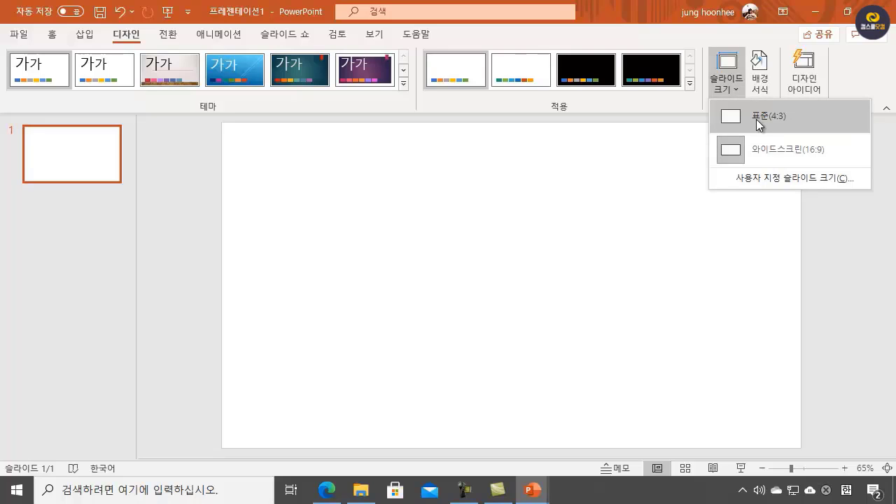
click(798, 179)
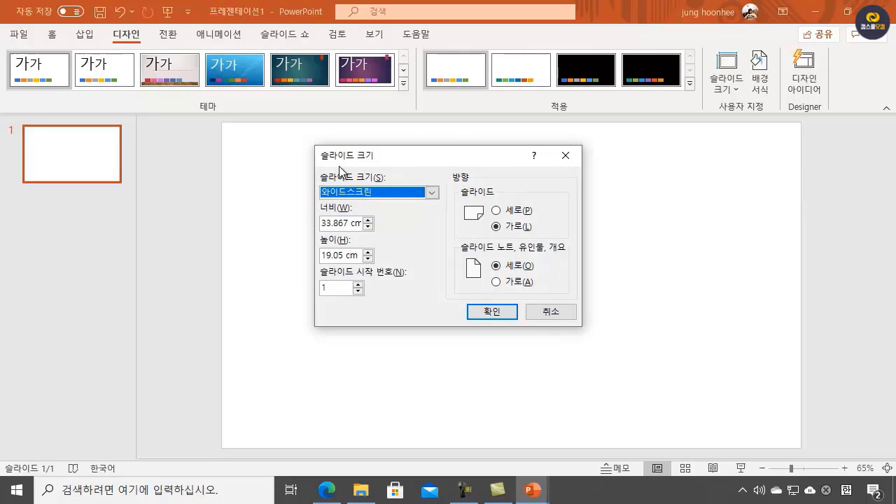
click(433, 192)
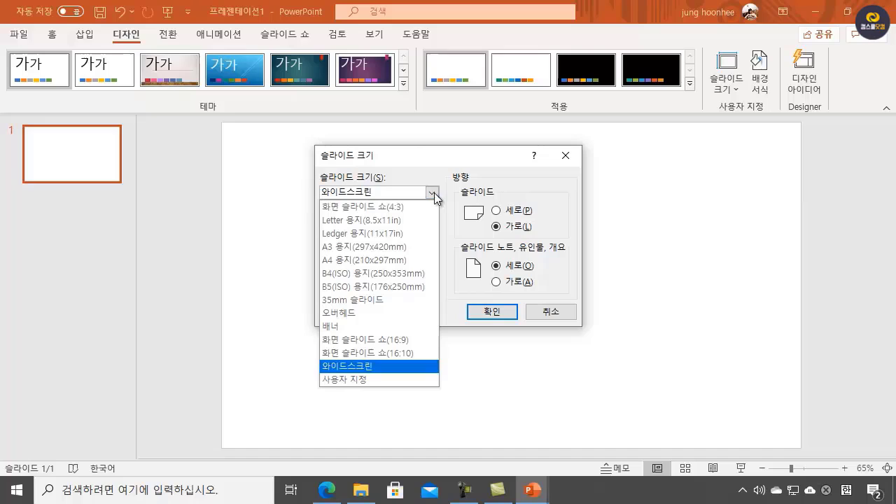
click(351, 263)
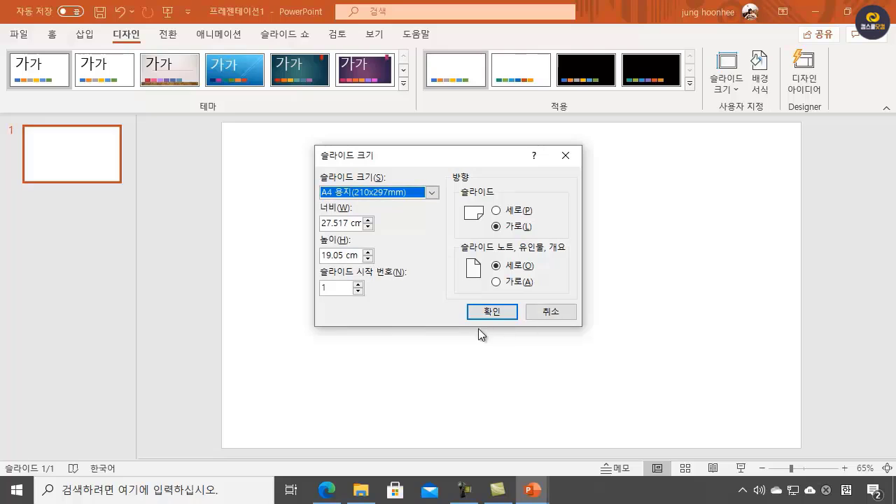
click(493, 314)
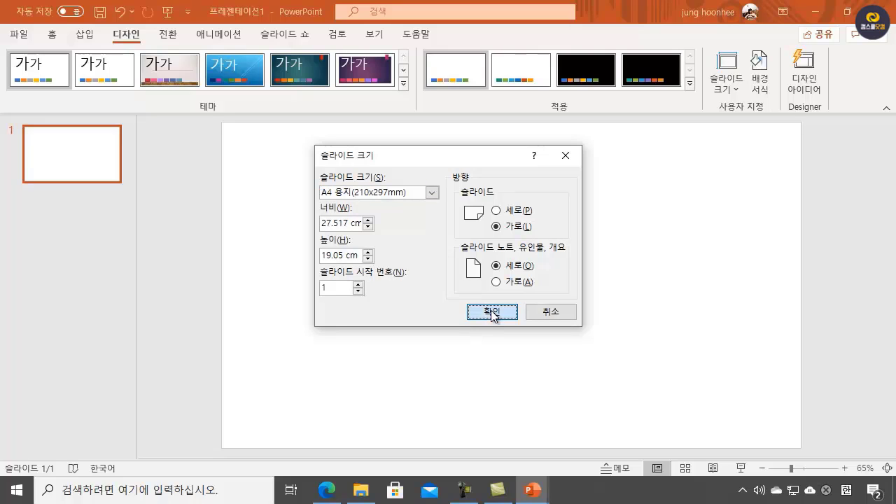
click(492, 315)
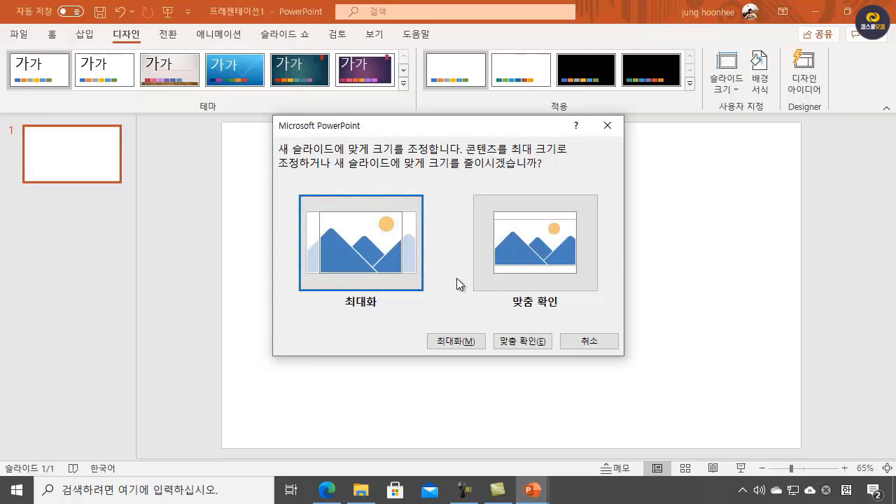
click(530, 342)
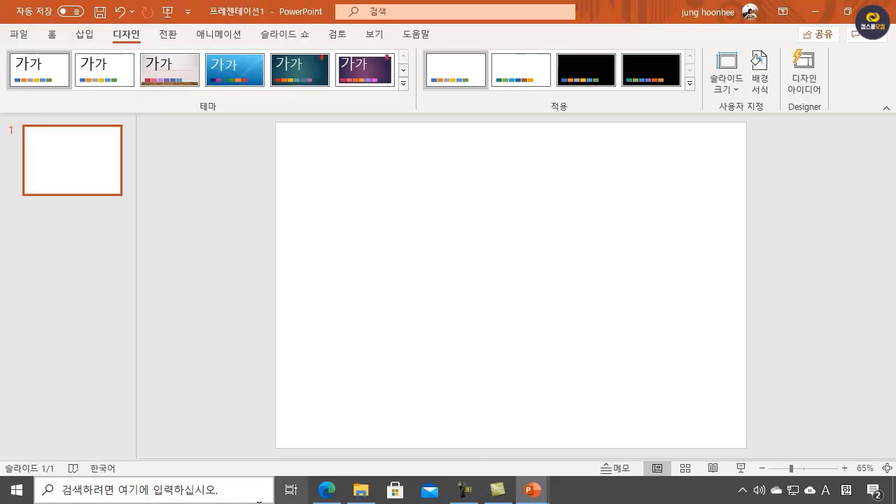
Step: Switch to the exam PDF in the browser and examine the sample layouts of slides 1 to 4, including titles, logo and slide numbers
mouse_move(326, 489)
click(343, 455)
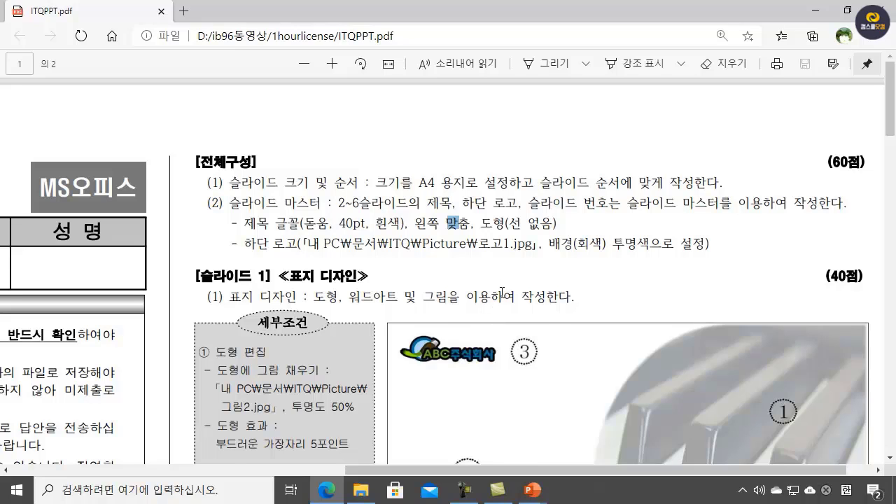
scroll(502, 293, down, 3)
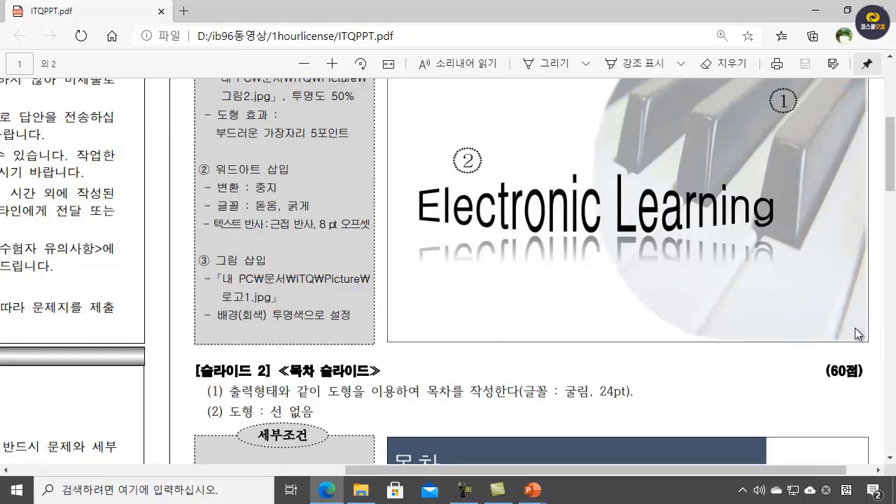
scroll(862, 315, down, 7)
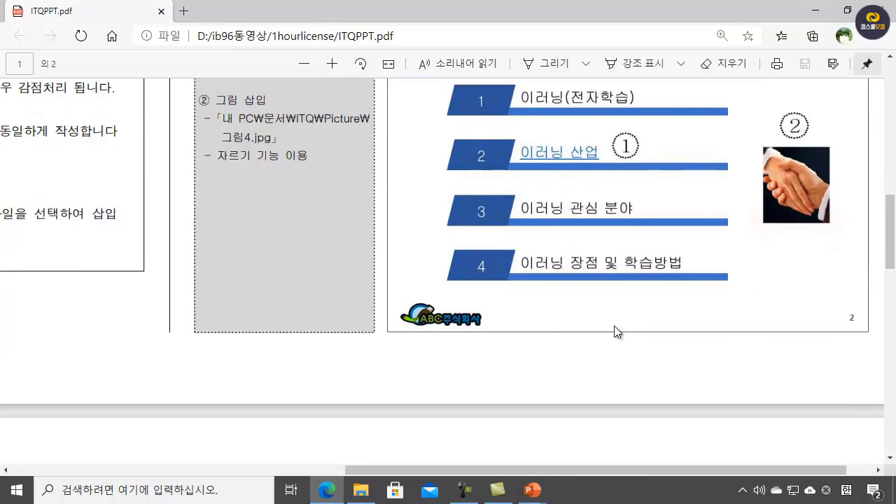
scroll(614, 327, up, 3)
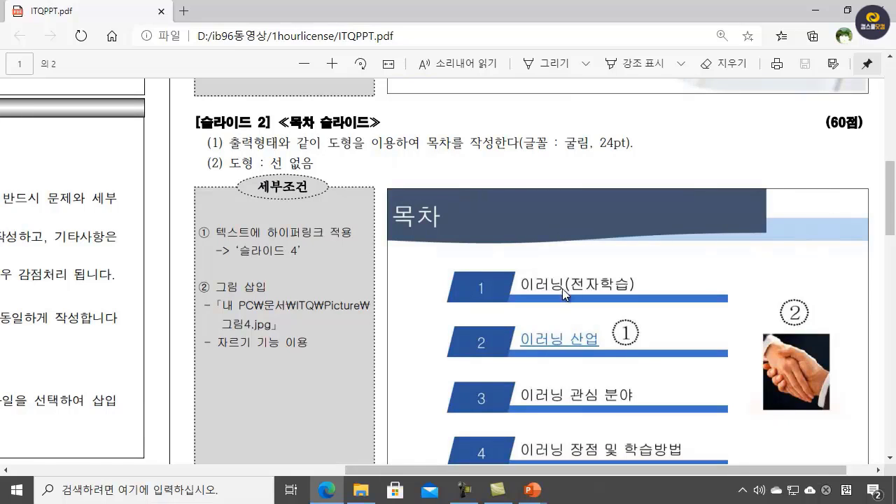
scroll(562, 288, down, 6)
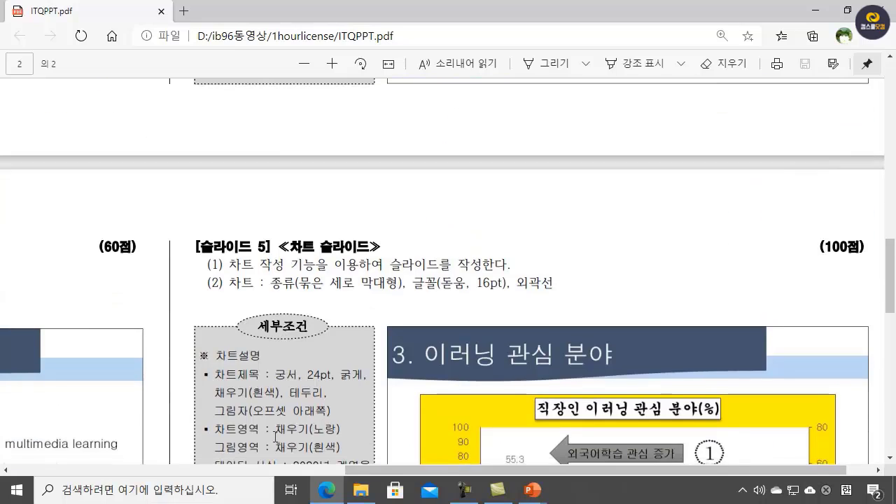
drag(766, 470, 250, 476)
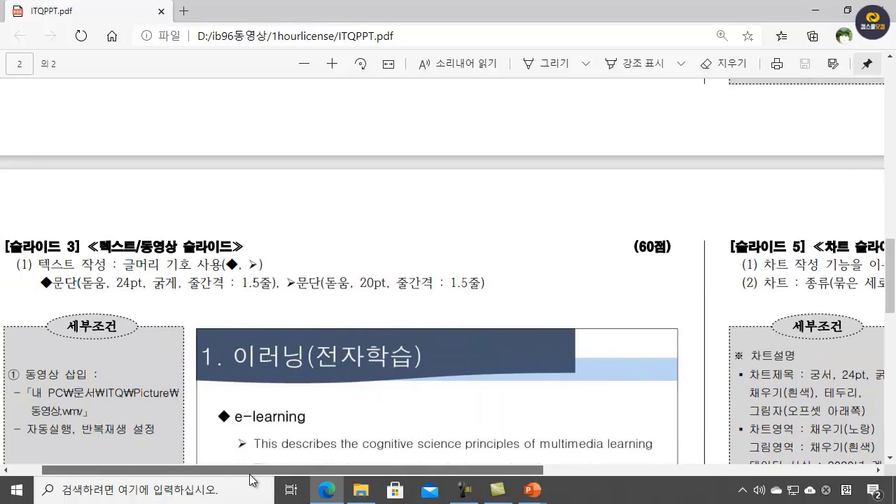
scroll(417, 348, down, 3)
scroll(417, 347, down, 2)
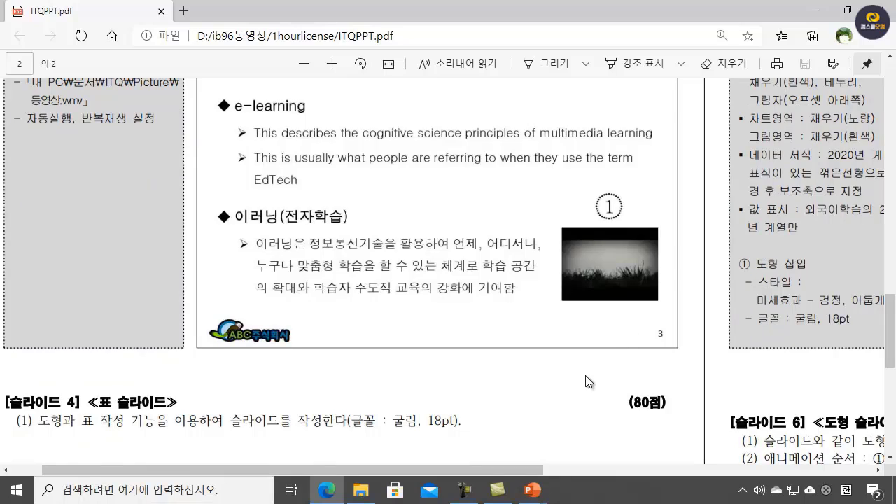
scroll(584, 370, down, 6)
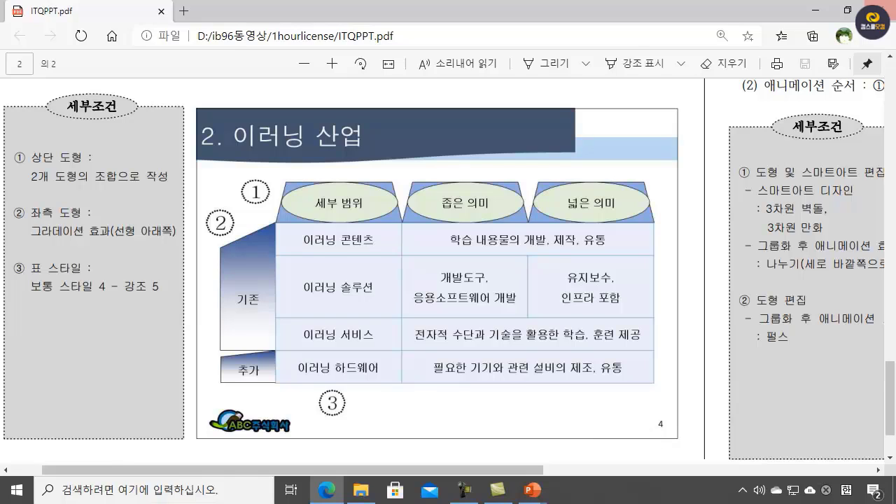
Step: Return to the PowerPoint presentation, enter Slide Master view and select the Title Only (제목만) layout
click(817, 15)
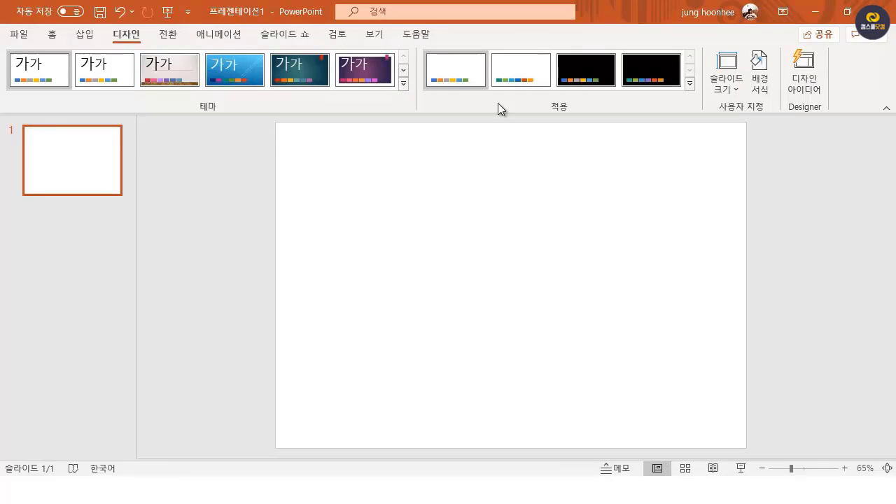
click(376, 39)
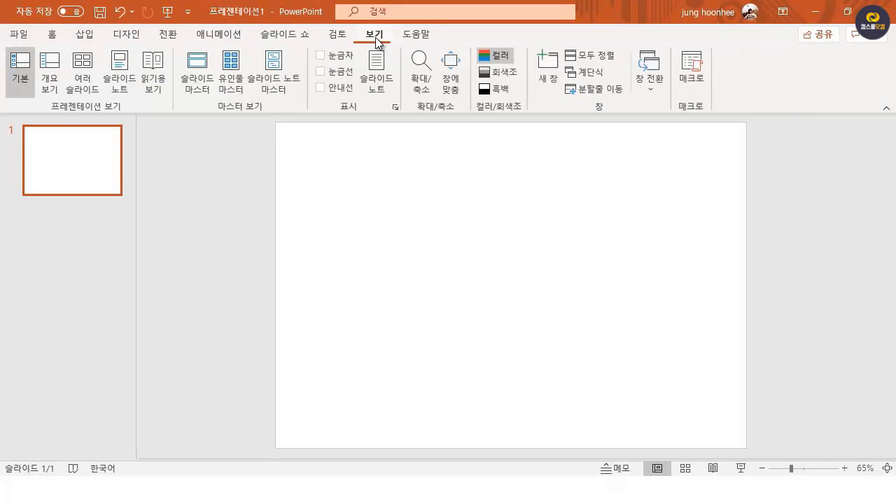
click(200, 67)
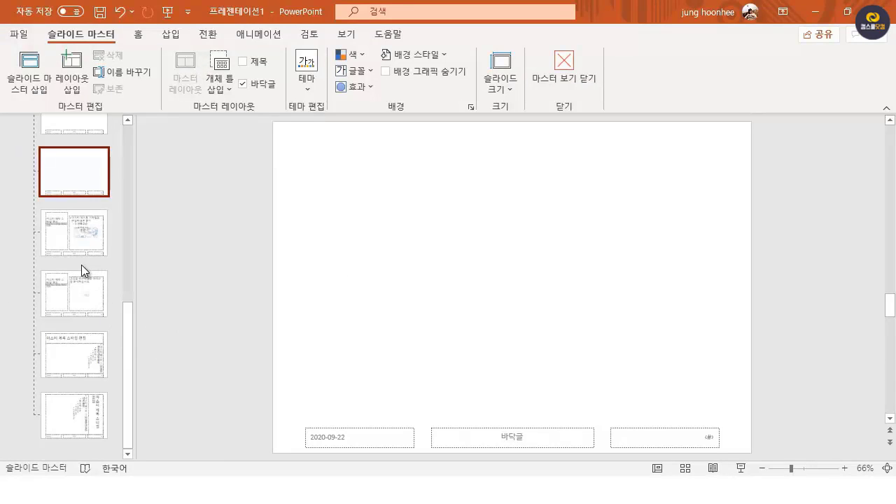
scroll(81, 265, up, 10)
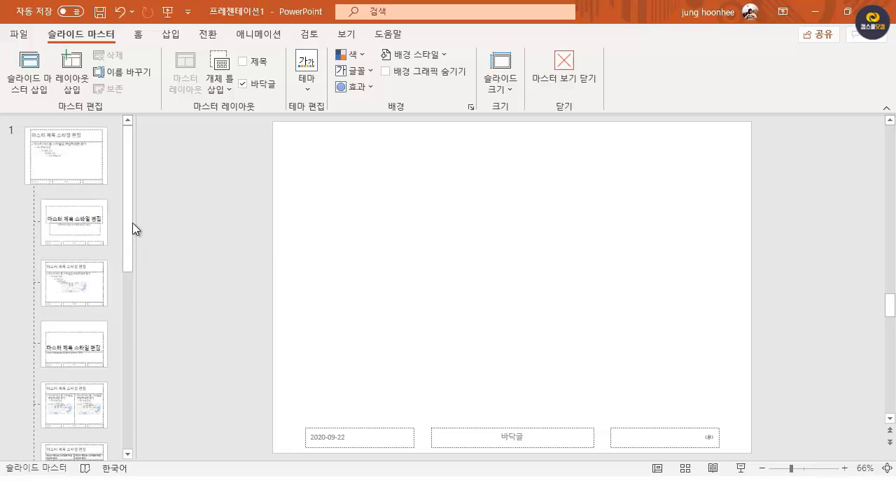
drag(129, 224, 131, 336)
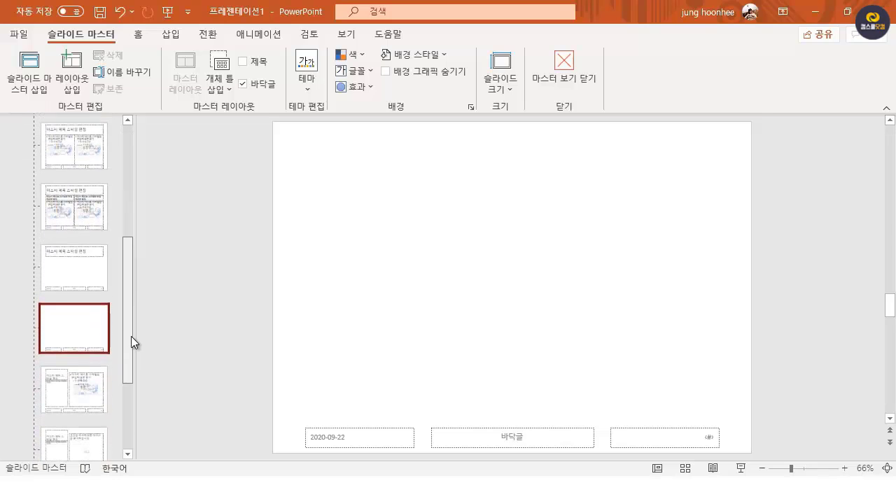
click(63, 261)
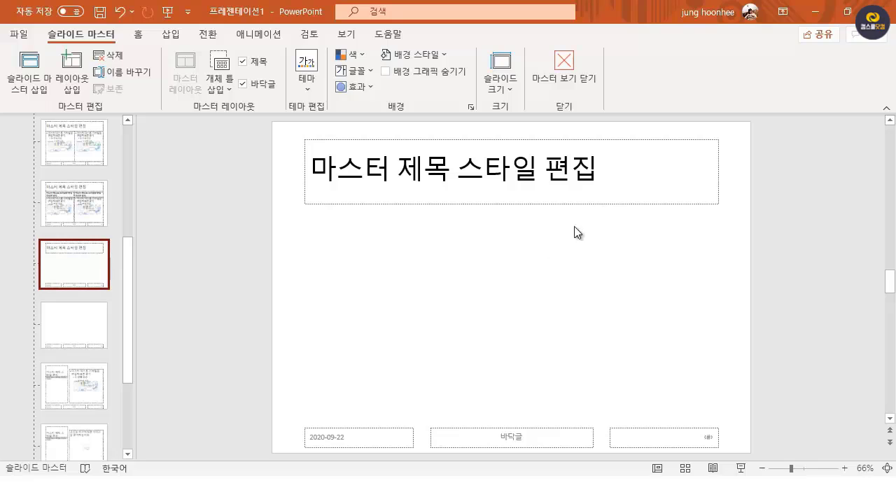
Step: Narrow the slide number placeholder on the Title Only layout to about half its width, keeping its outer edge in place
click(512, 205)
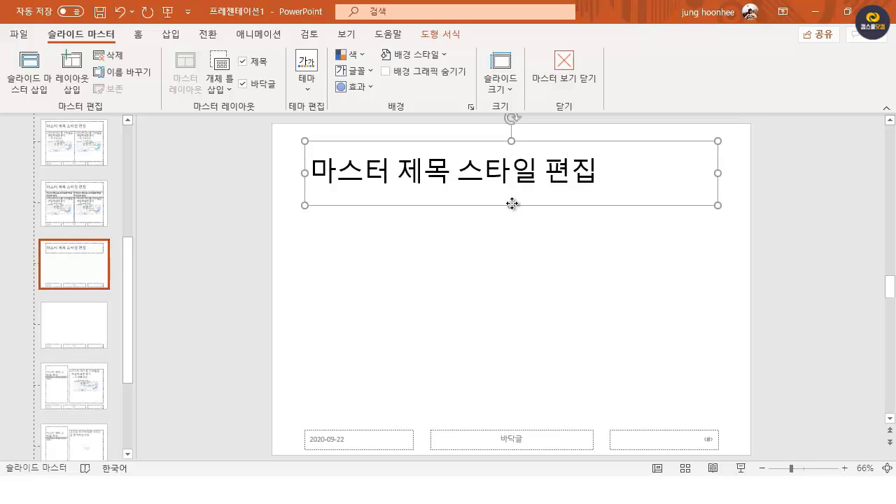
key(ctrl+z)
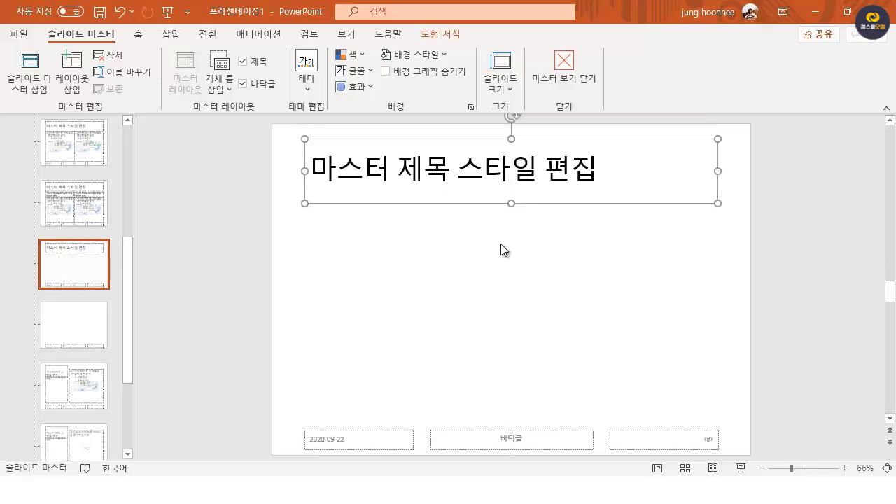
click(394, 444)
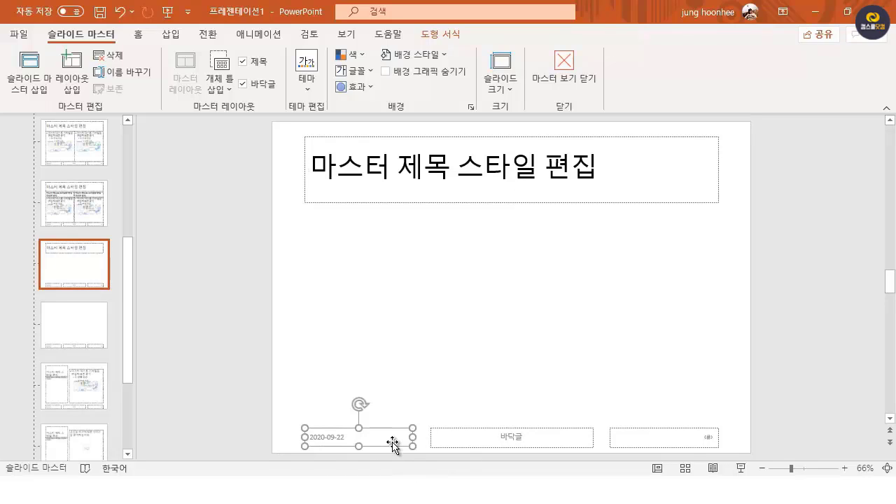
click(521, 427)
click(707, 430)
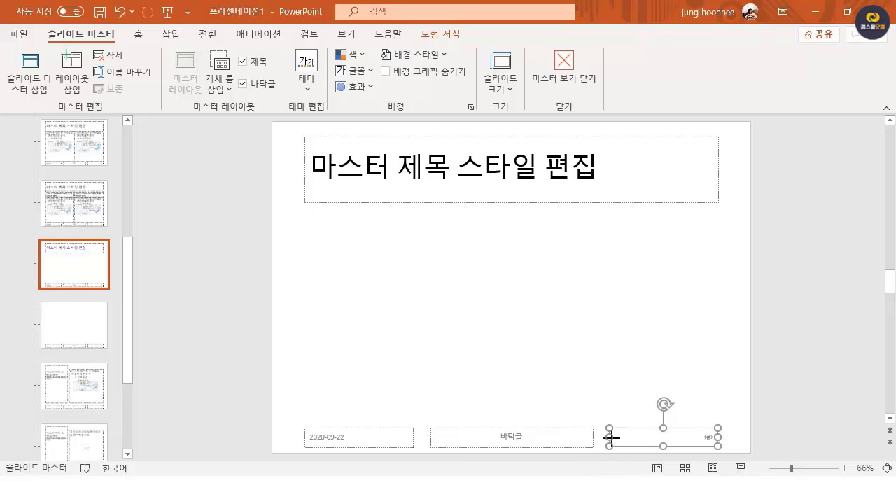
drag(611, 438, 669, 437)
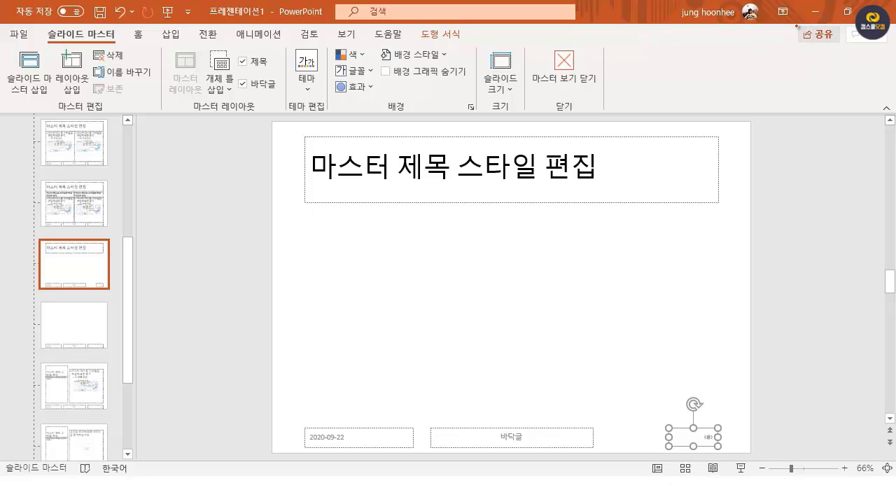
Step: Minimise the presentation, show the Windows taskbar over the running slide show and switch to the exam PDF in Edge
click(815, 16)
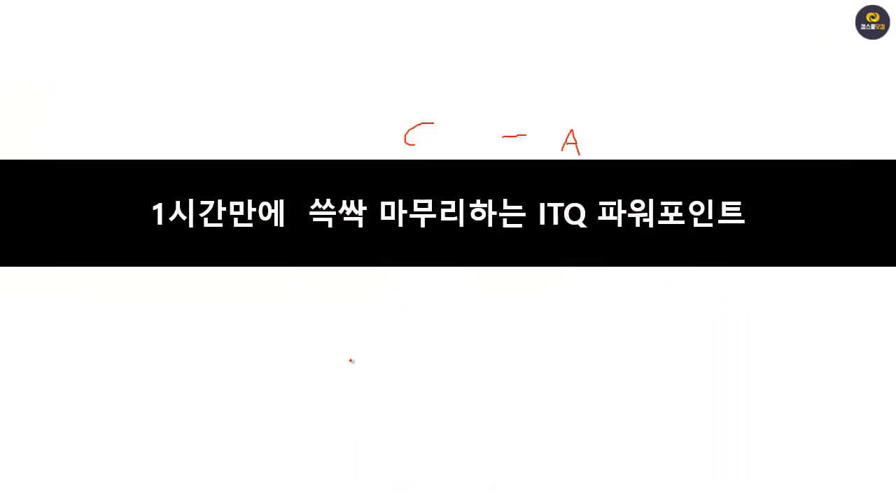
right_click(351, 352)
mouse_move(425, 175)
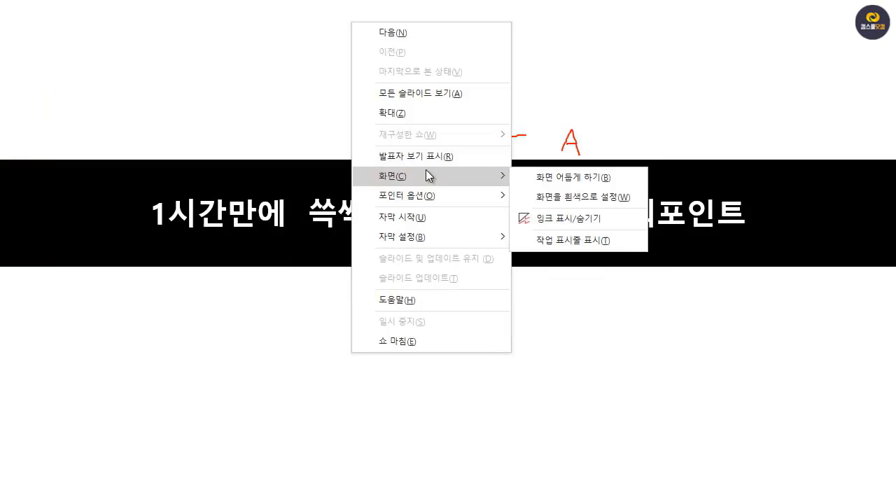
click(599, 239)
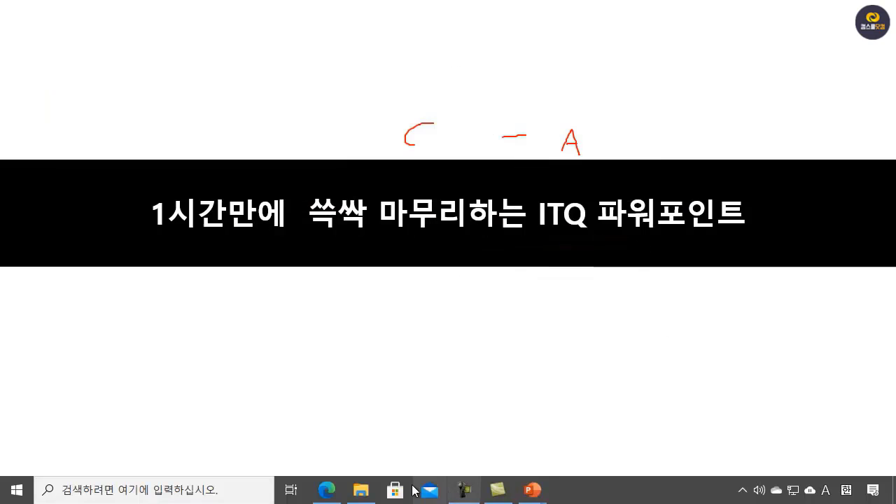
click(326, 490)
Step: Examine the exam PDF's slide master requirements for the title font, alignment, shape and logo, plus the title design on sample slide 2
scroll(551, 301, up, 15)
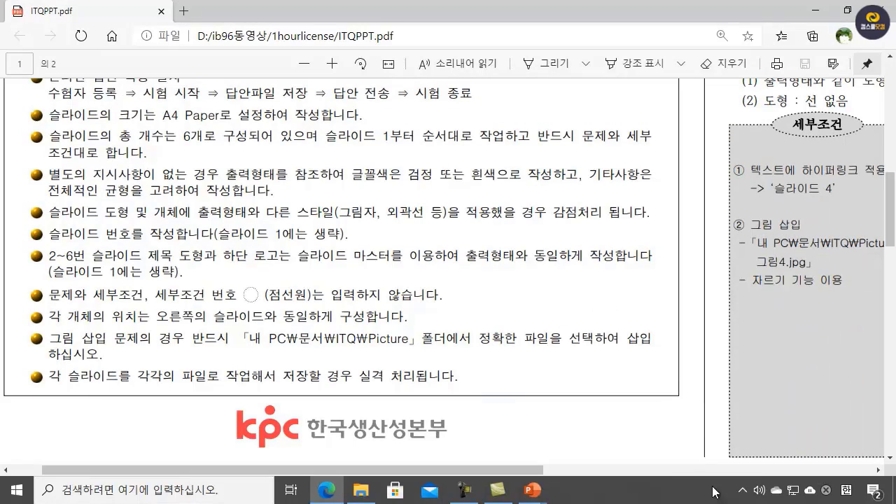
drag(482, 471, 776, 491)
scroll(622, 340, up, 4)
scroll(623, 341, up, 5)
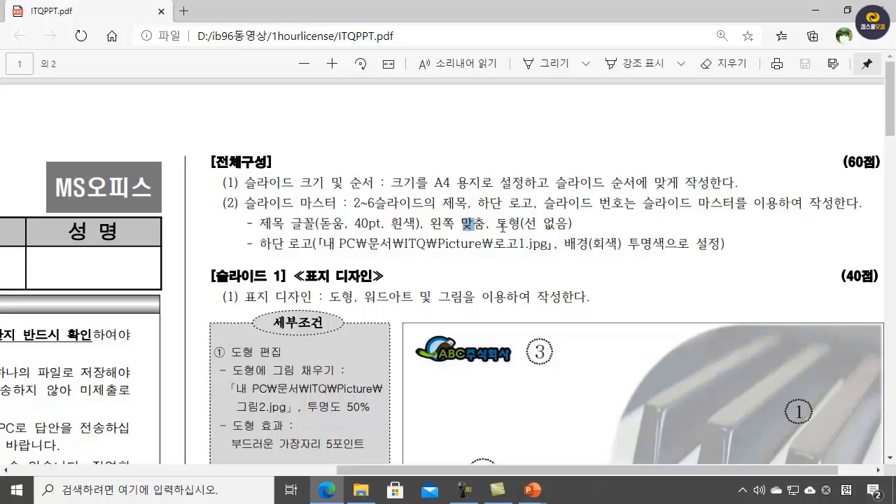
scroll(672, 245, down, 8)
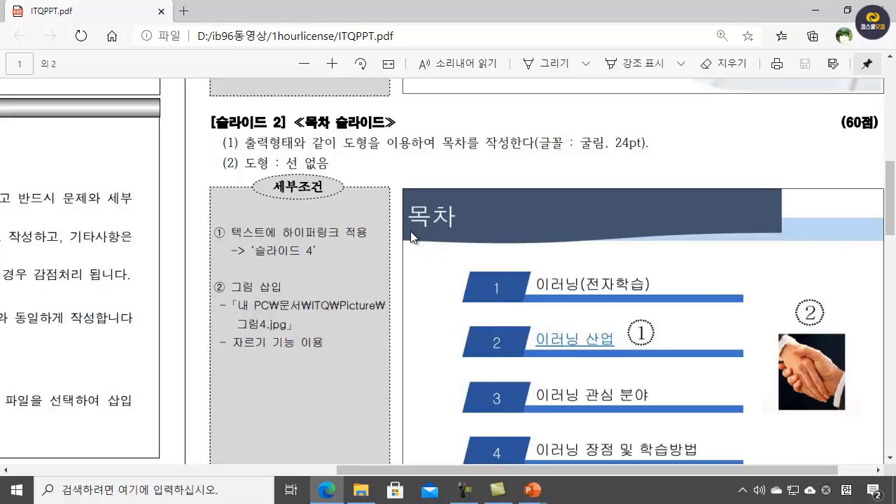
scroll(487, 227, up, 1)
scroll(486, 227, up, 5)
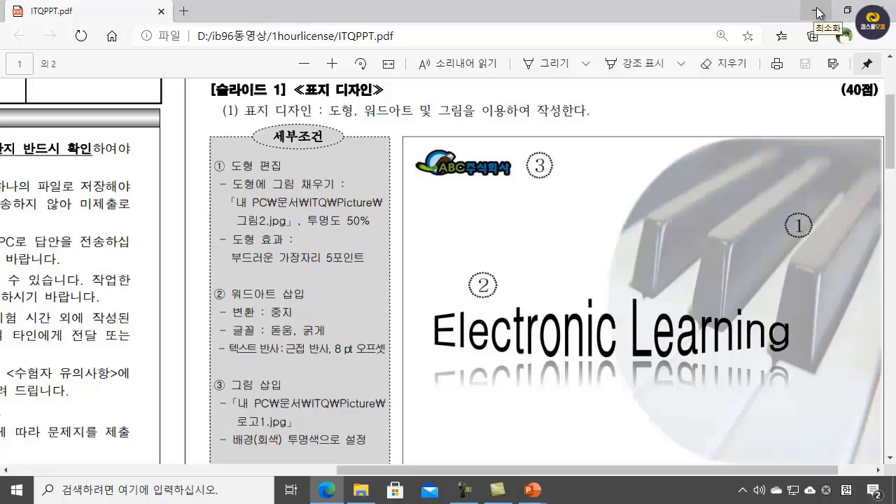
Step: Switch back to the 프레젠테이션1 presentation in PowerPoint and set the layout's title placeholder font to 돋움
mouse_move(533, 495)
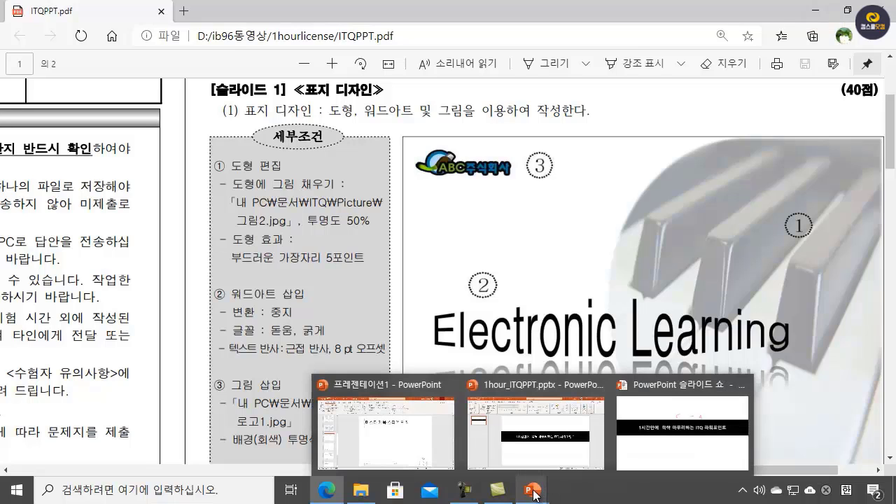
click(378, 429)
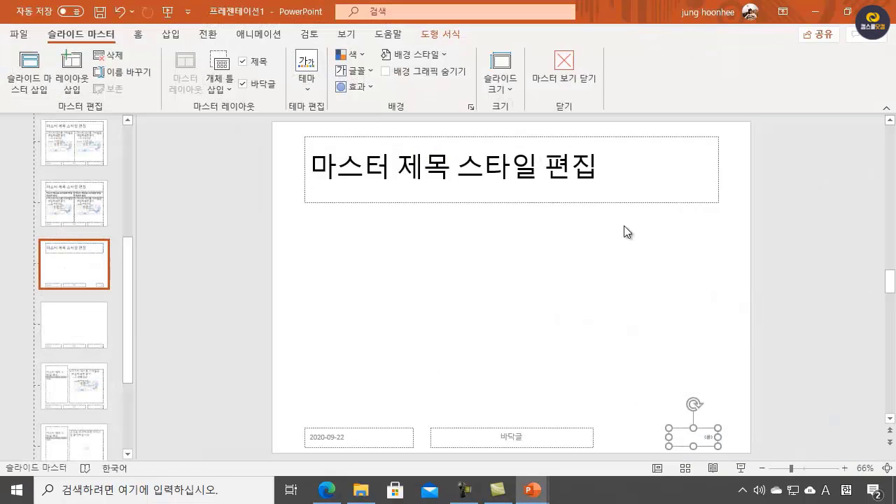
click(590, 203)
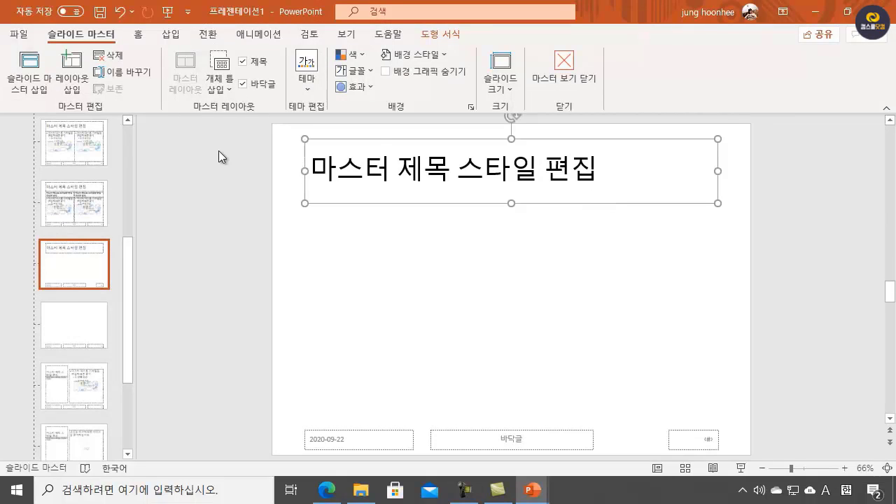
click(139, 35)
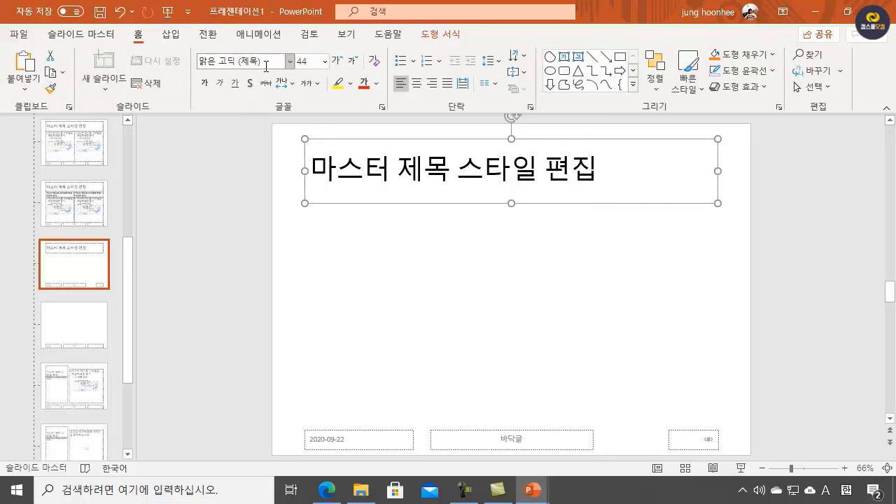
click(273, 60)
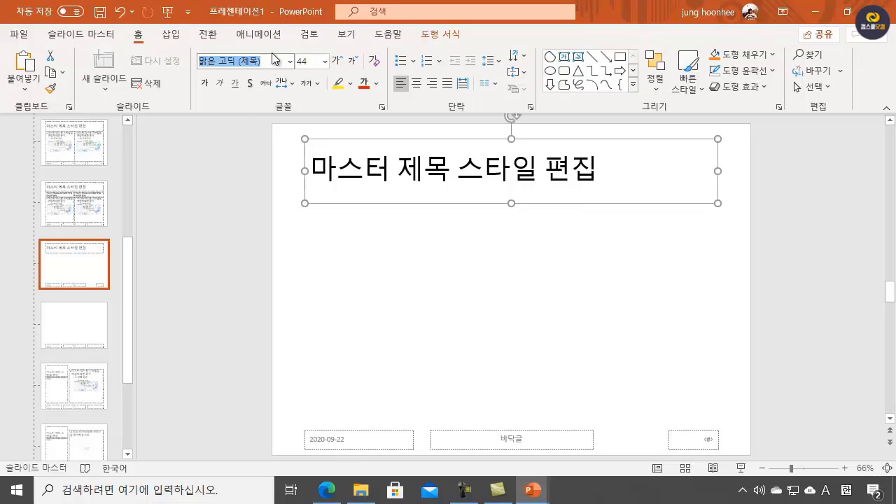
text(EHEDNA)
key(BackSpace)
key(BackSpace)
key(BackSpace)
key(BackSpace)
key(BackSpace)
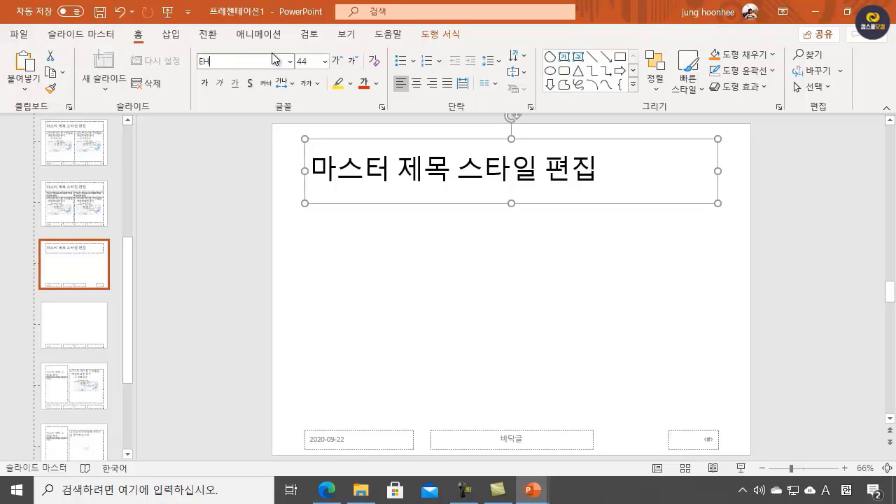
key(Hangul)
text(돋움)
key(Return)
Step: Open the title placeholder's font size for editing
click(315, 60)
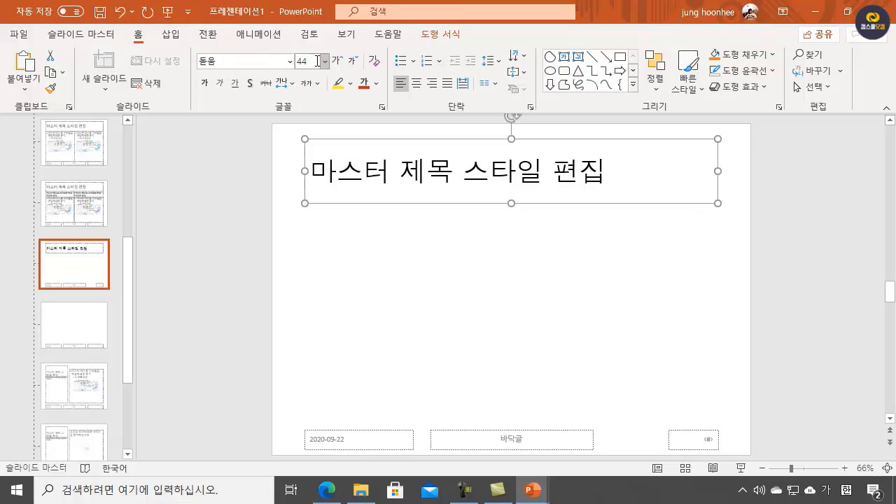
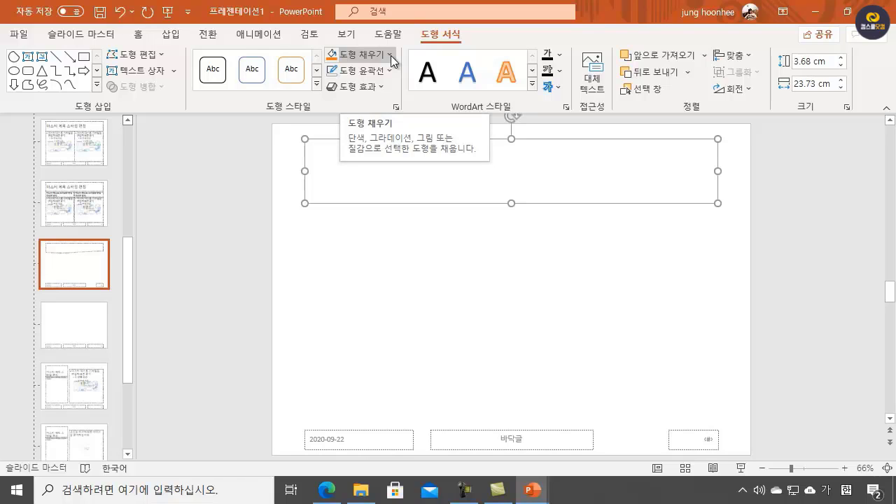
Step: Fill the title shape dark blue-gray and fit it into the slide's upper-left corner at about 3.15 cm high and 22.86 cm wide
click(390, 56)
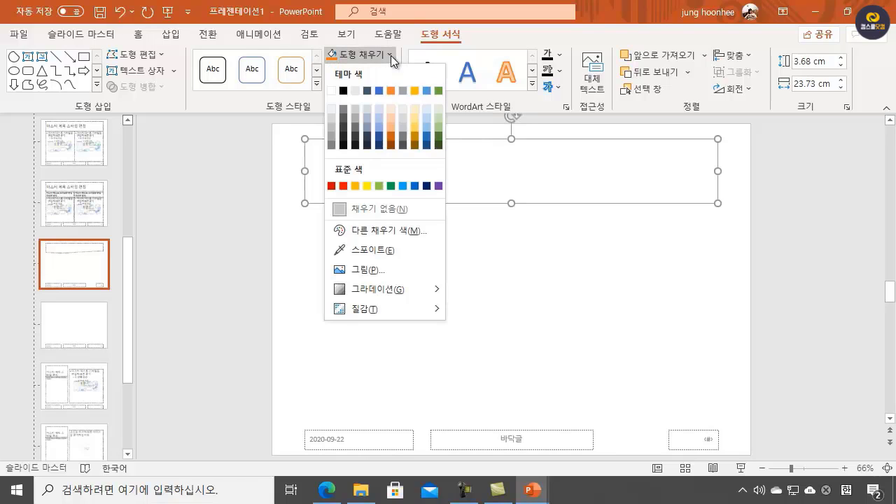
click(367, 138)
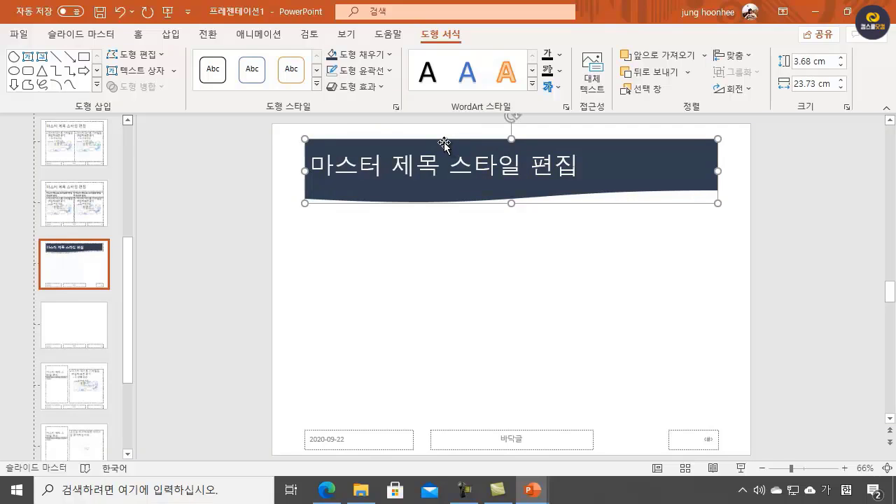
drag(436, 140, 404, 125)
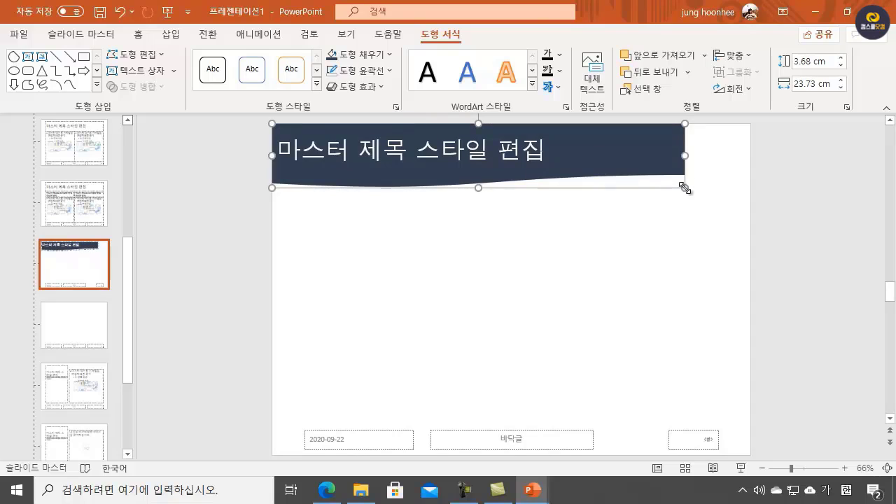
drag(685, 187, 668, 177)
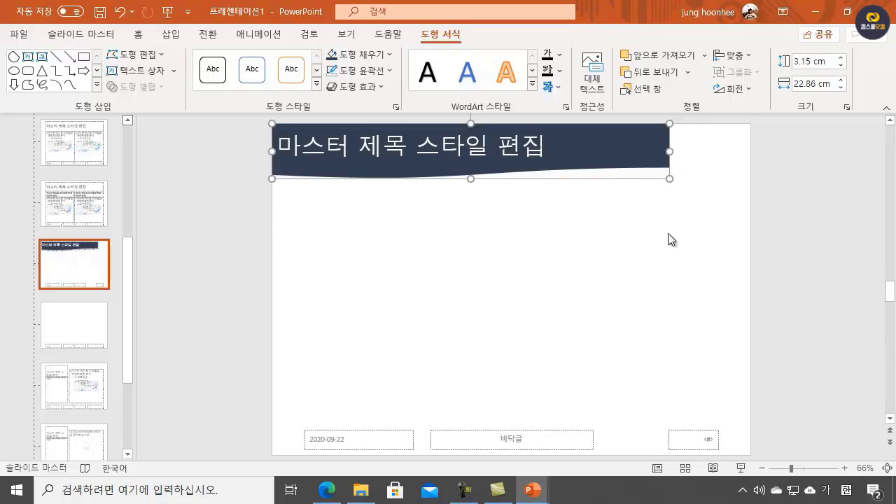
click(766, 235)
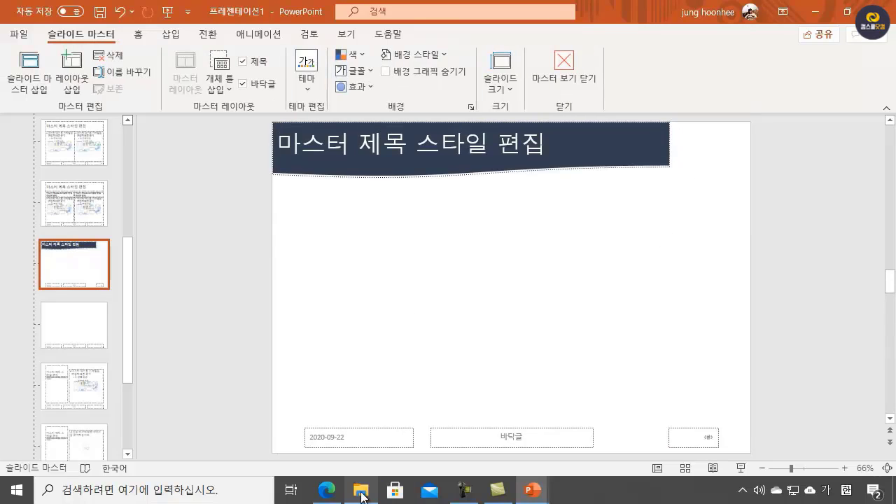
Step: Switch to the exam PDF in Edge and check the slide master requirements and the title design on sample slide 2
mouse_move(328, 492)
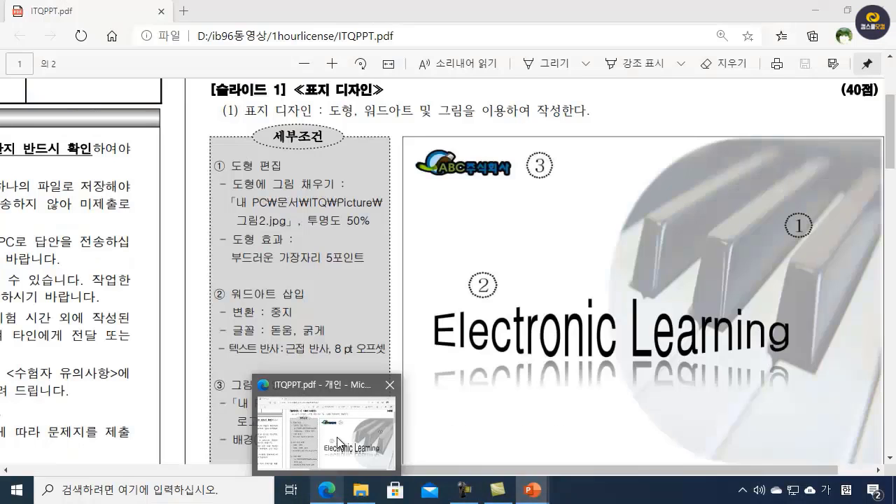
click(337, 443)
scroll(641, 316, down, 4)
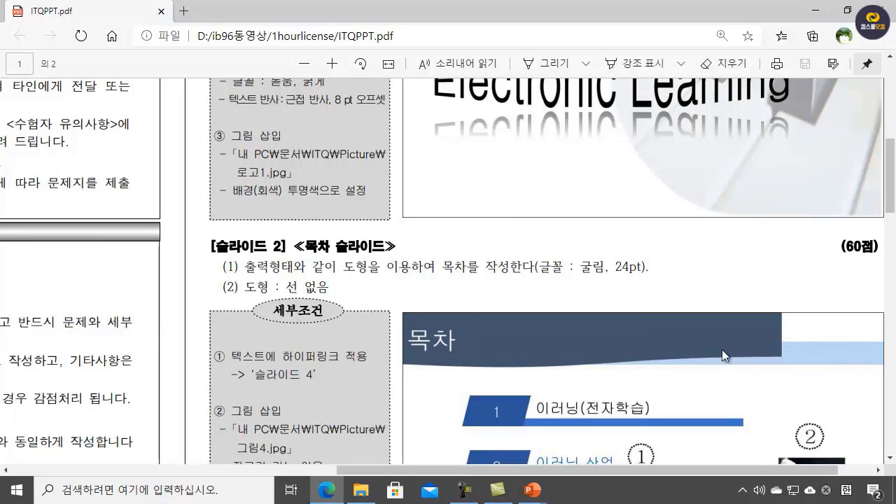
scroll(449, 232, up, 5)
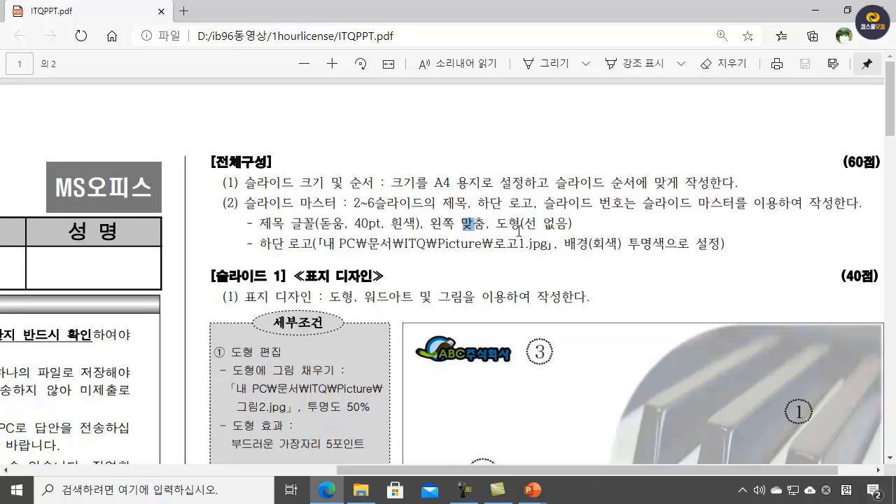
scroll(805, 285, down, 9)
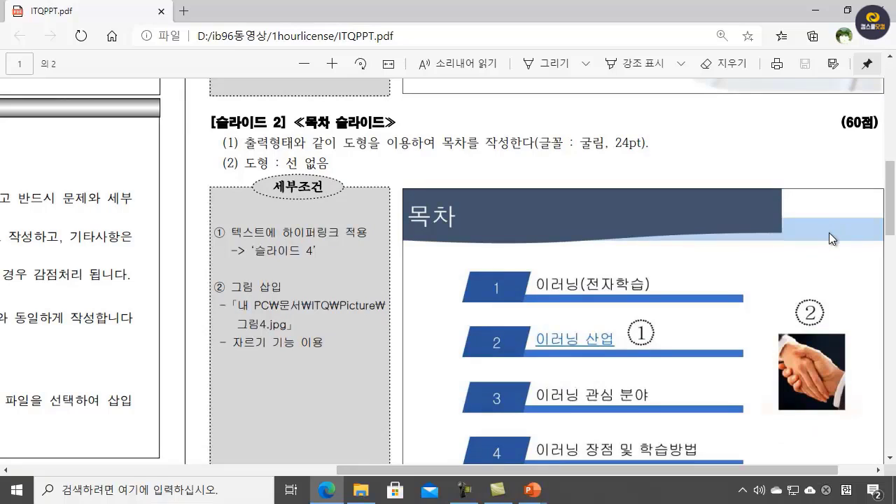
click(816, 16)
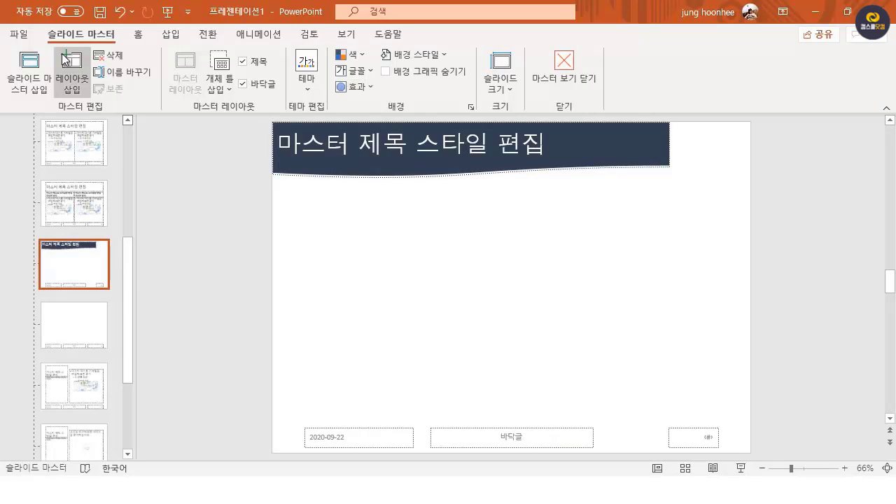
Step: Draw a full-width rectangle about 1.37 cm high and 27.52 cm wide over the title shape's lower part and fill it light blue-gray
click(139, 35)
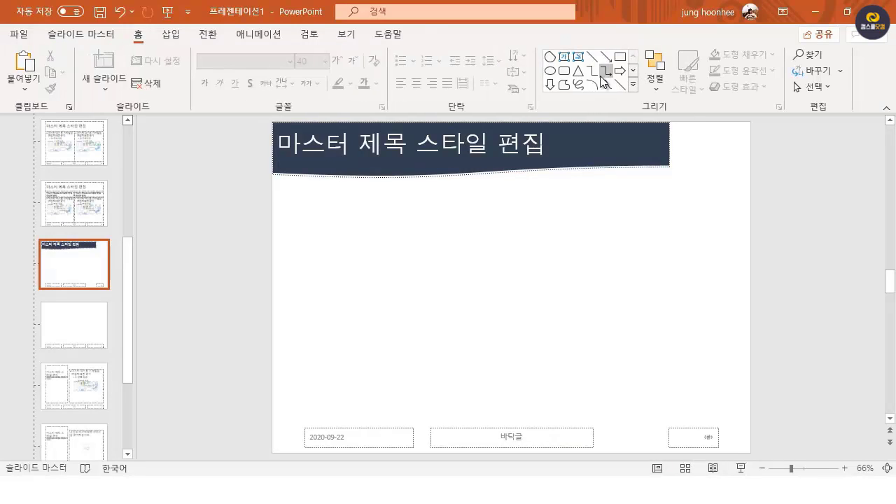
click(619, 59)
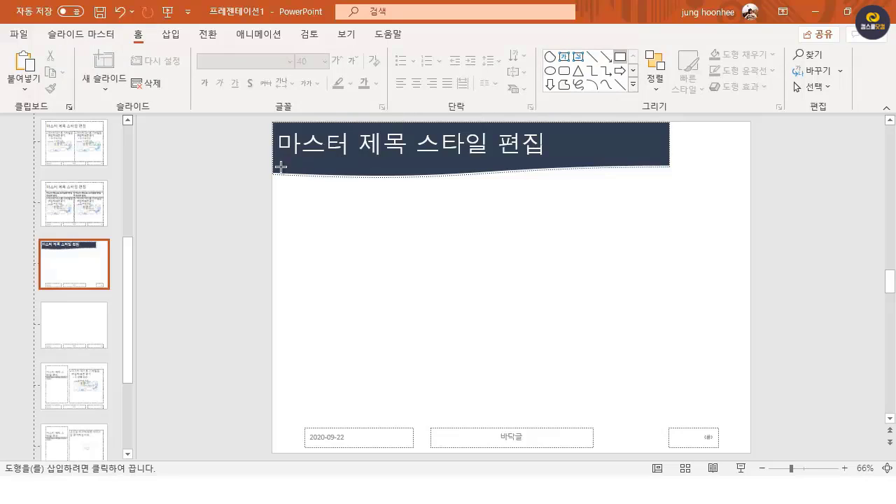
drag(273, 152, 749, 180)
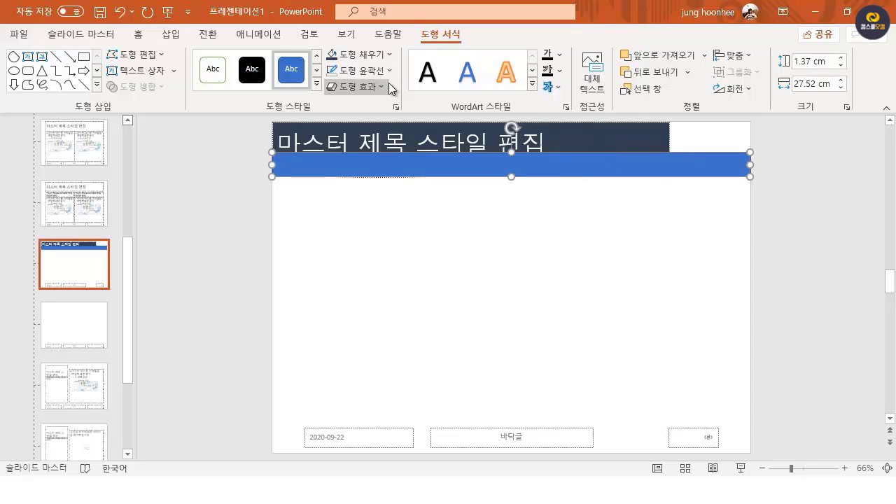
click(389, 54)
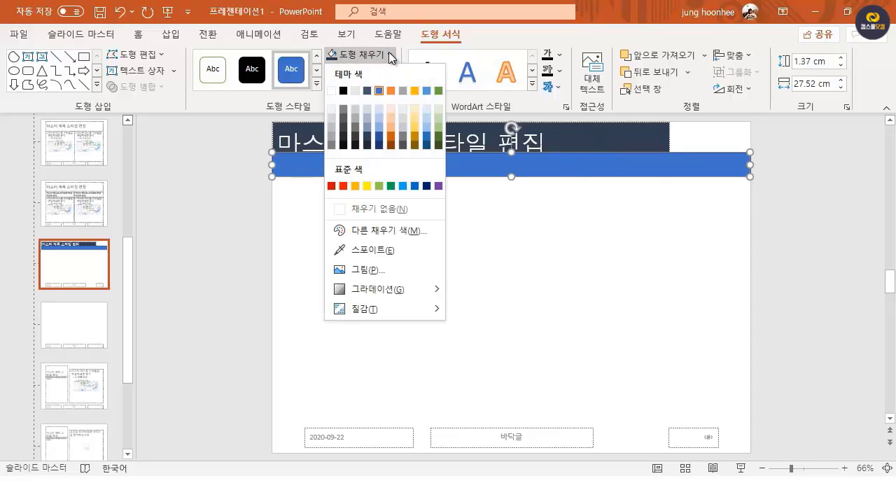
click(367, 122)
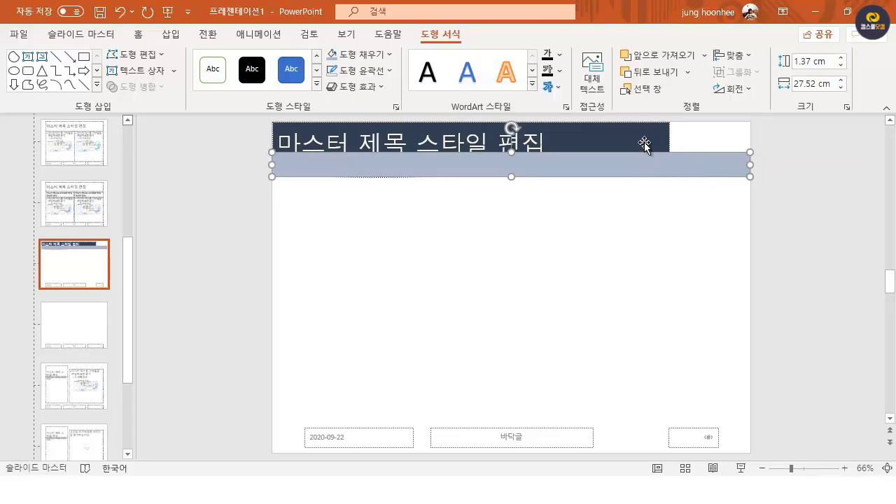
Step: Send the light rectangle to the back behind the title shape and nudge it slightly upward
click(688, 73)
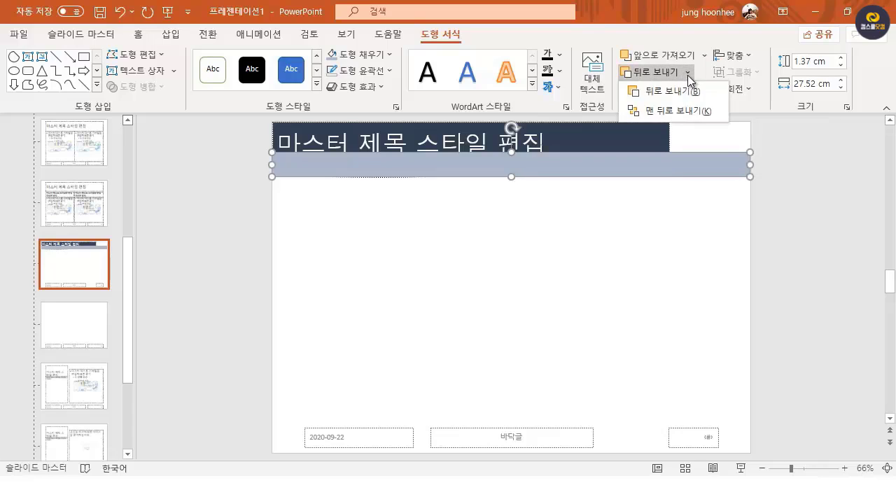
click(688, 114)
click(665, 216)
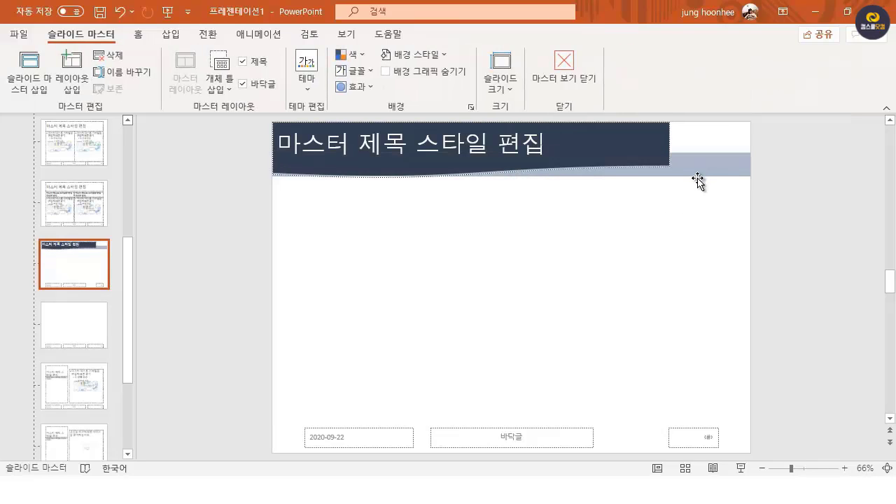
drag(698, 174, 698, 172)
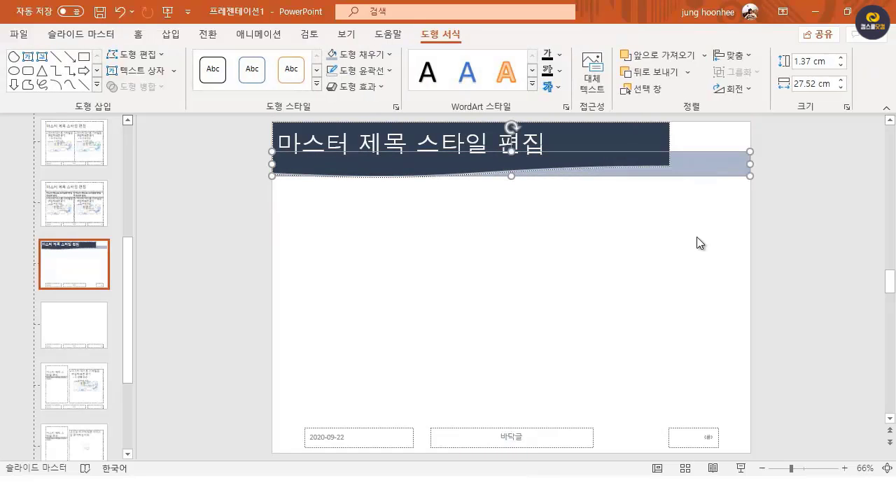
click(697, 237)
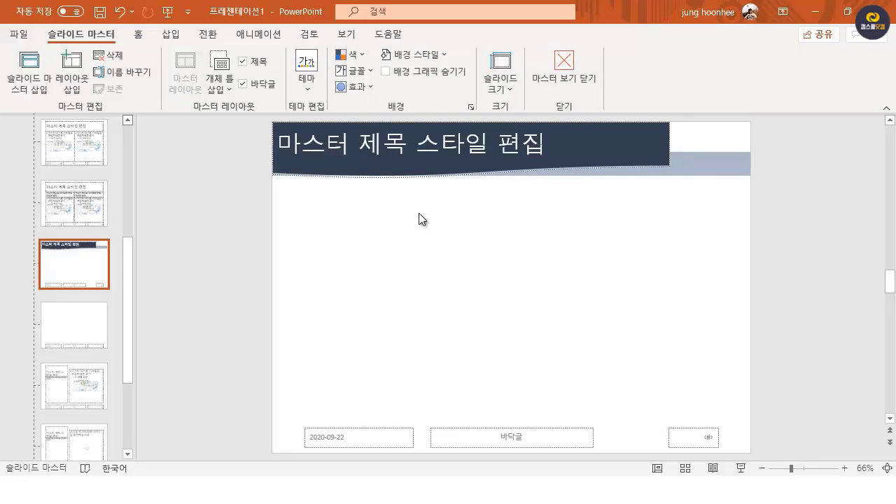
Step: Stretch the title shape downward to a height of about 3.43 cm
click(432, 162)
click(432, 162)
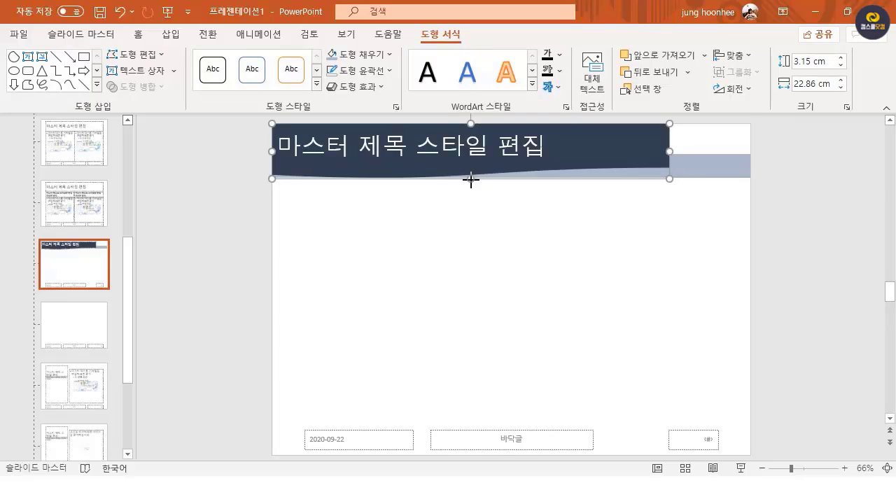
drag(470, 180, 472, 184)
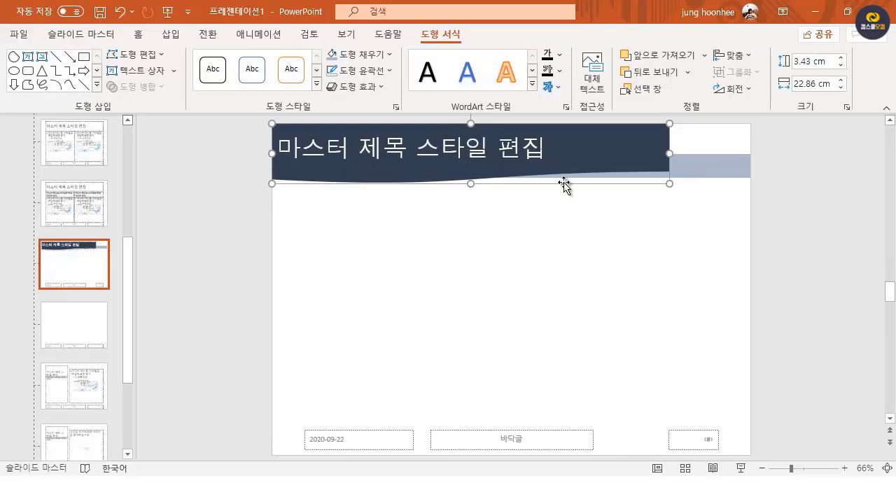
click(568, 257)
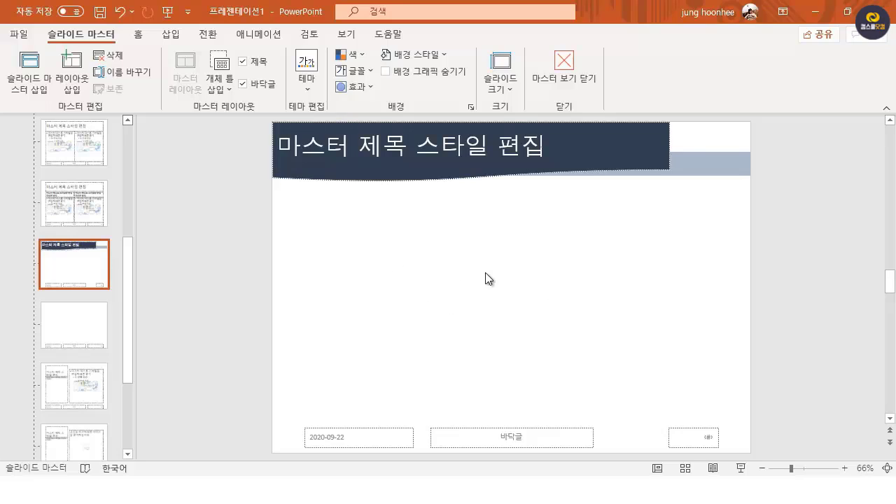
Step: Insert the picture 로고.jpg from the img folder and place it at the layout's lower left, above the date placeholder
click(169, 35)
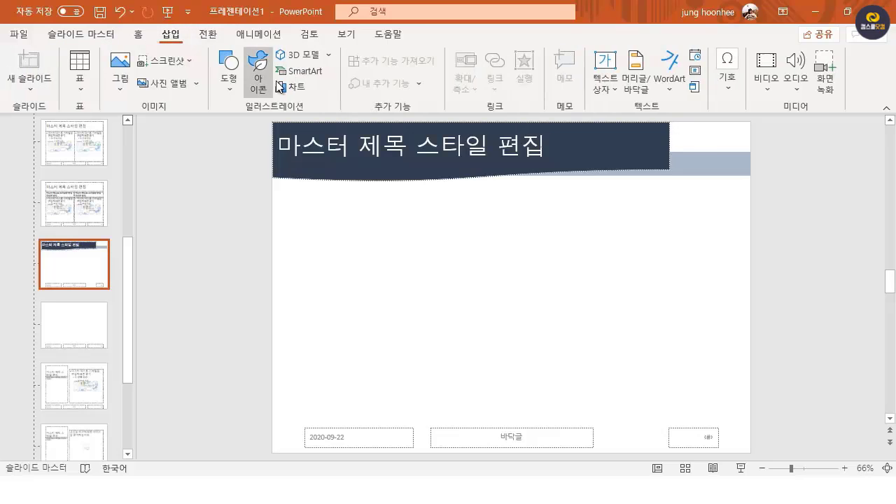
click(123, 70)
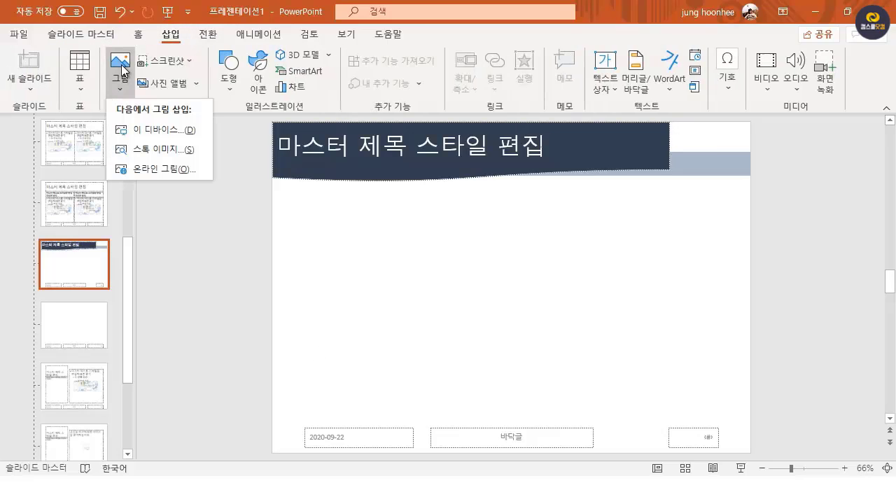
click(165, 131)
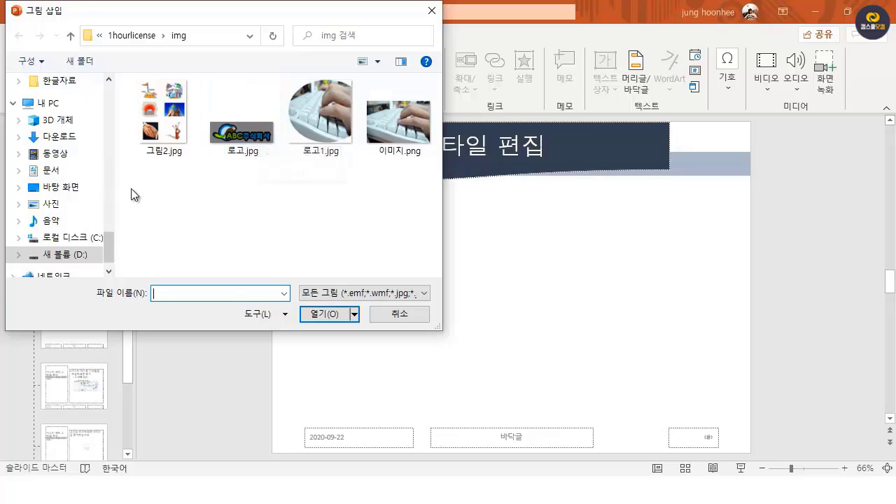
click(247, 140)
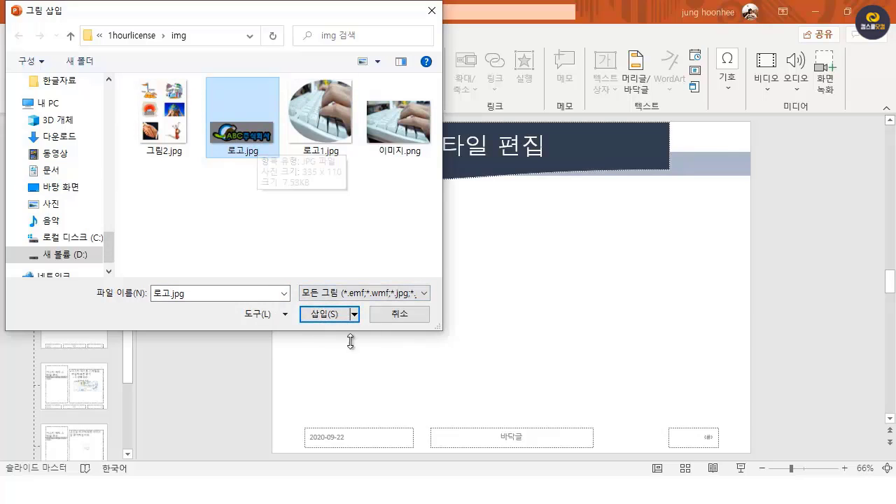
click(324, 313)
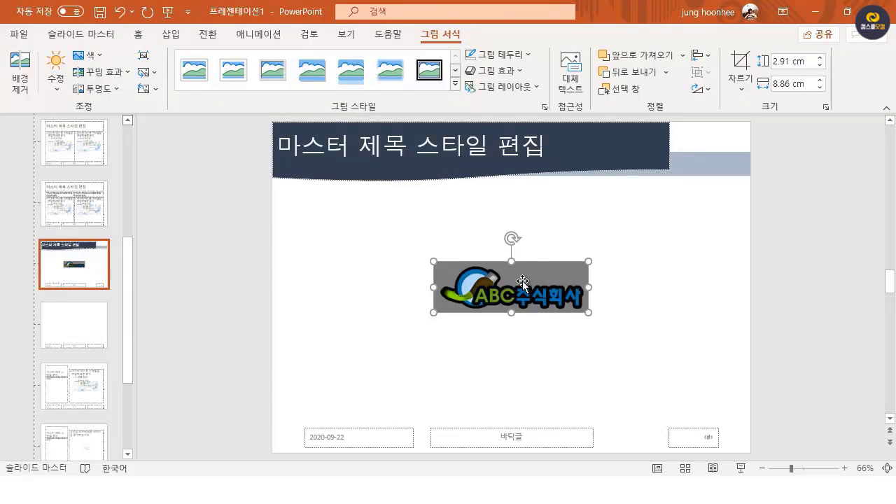
drag(523, 281, 369, 370)
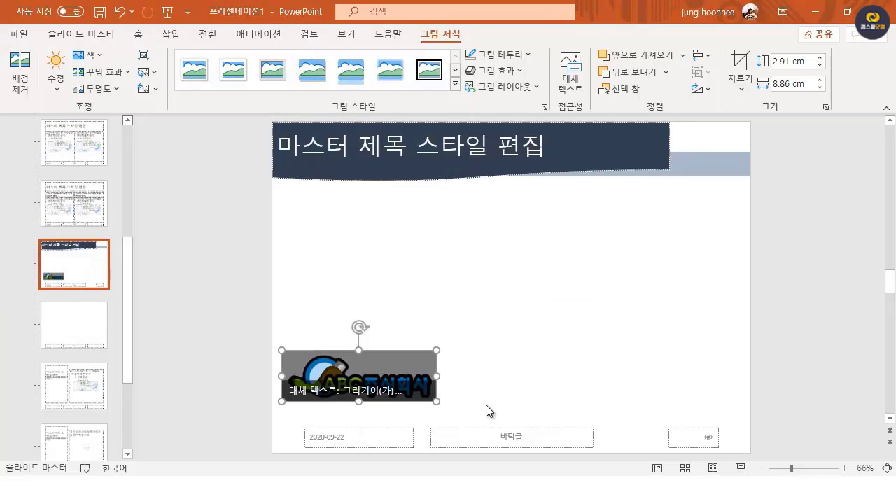
click(551, 350)
click(410, 369)
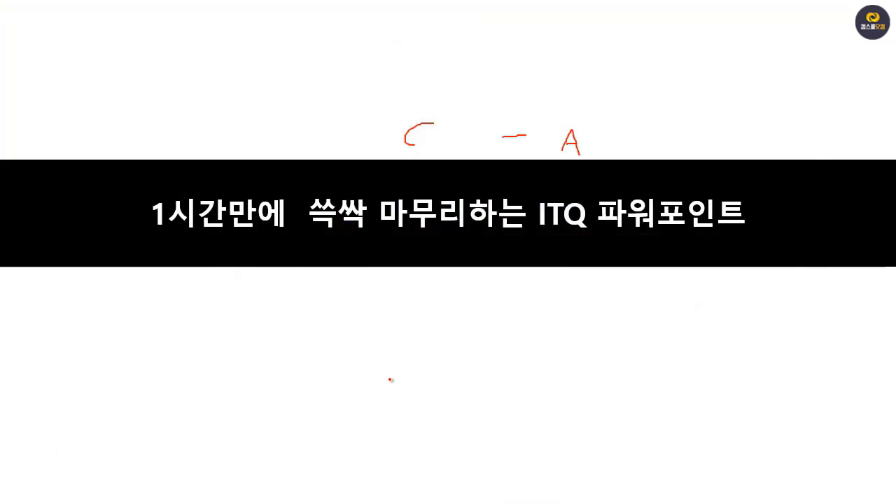
Step: Show the Windows taskbar over the running slide show, switch to the exam PDF in Edge and check the bottom logo requirement
right_click(390, 380)
mouse_move(452, 202)
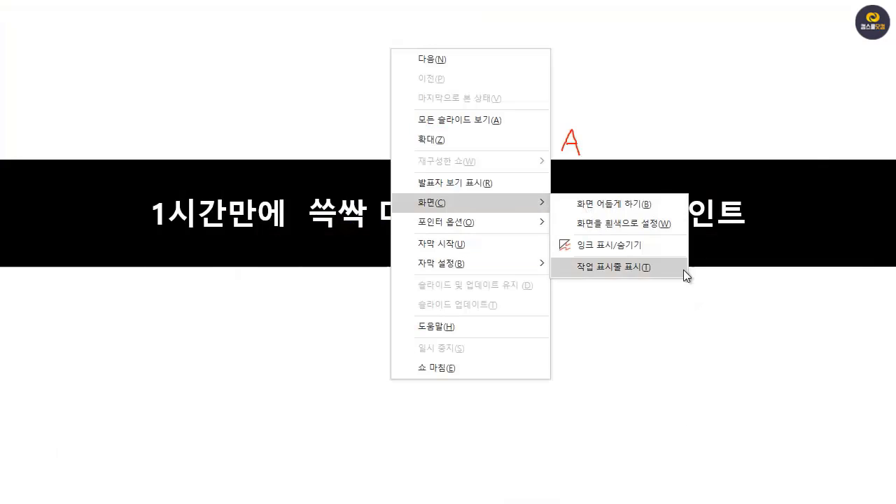
click(644, 273)
click(326, 490)
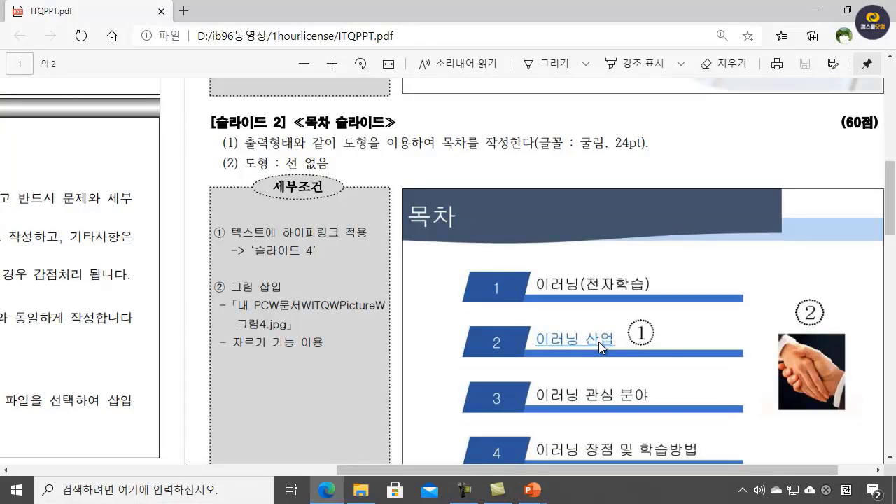
scroll(598, 341, up, 10)
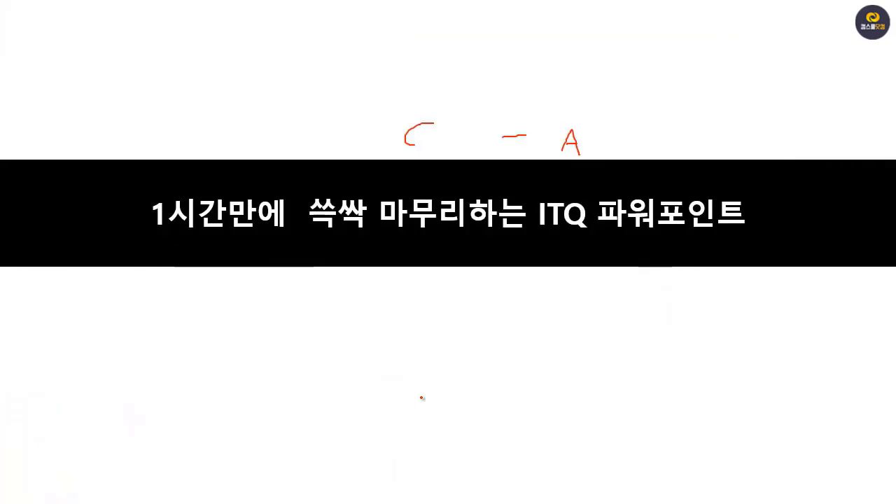
Step: Show the Windows taskbar over the running slide show and switch to the 프레젠테이션1 window in PowerPoint
right_click(417, 370)
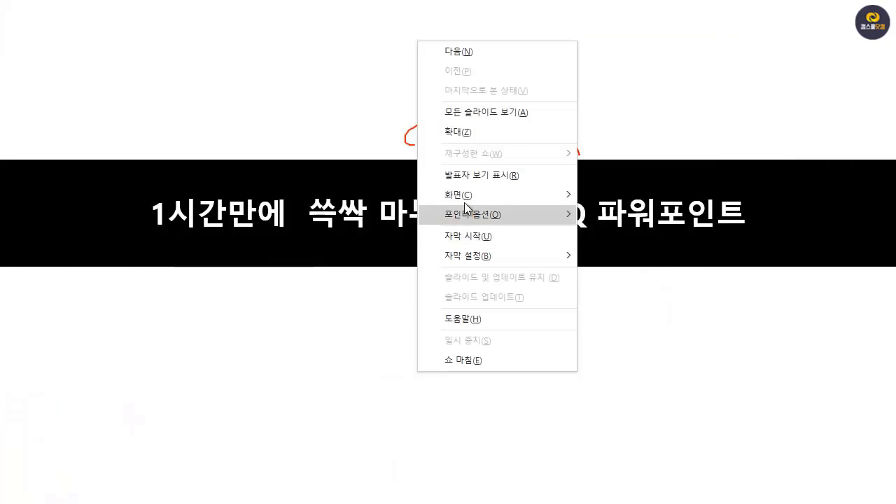
mouse_move(561, 199)
click(614, 259)
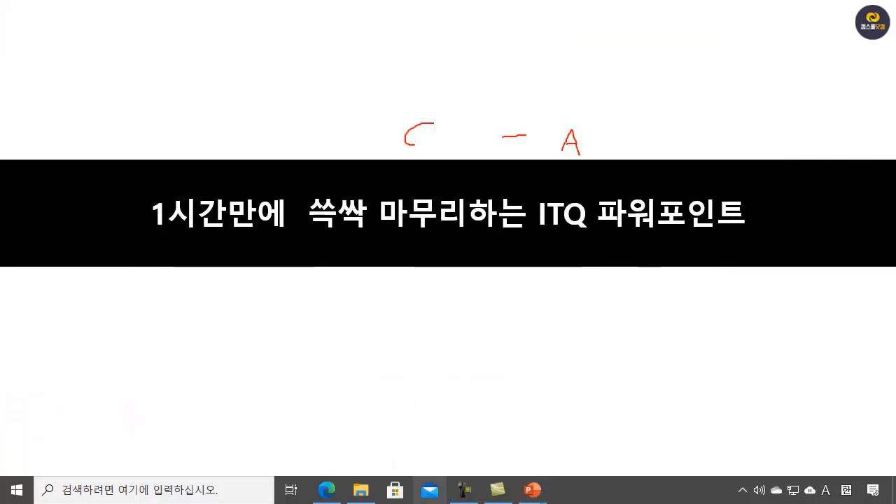
mouse_move(536, 494)
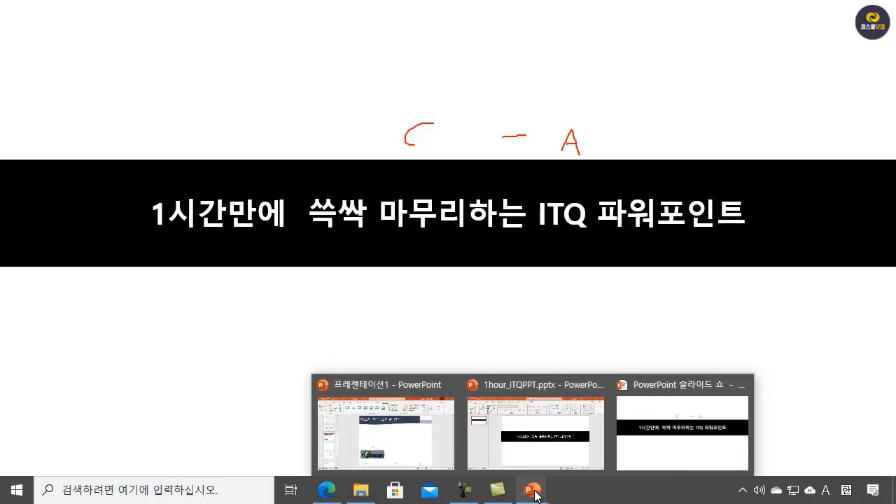
click(381, 433)
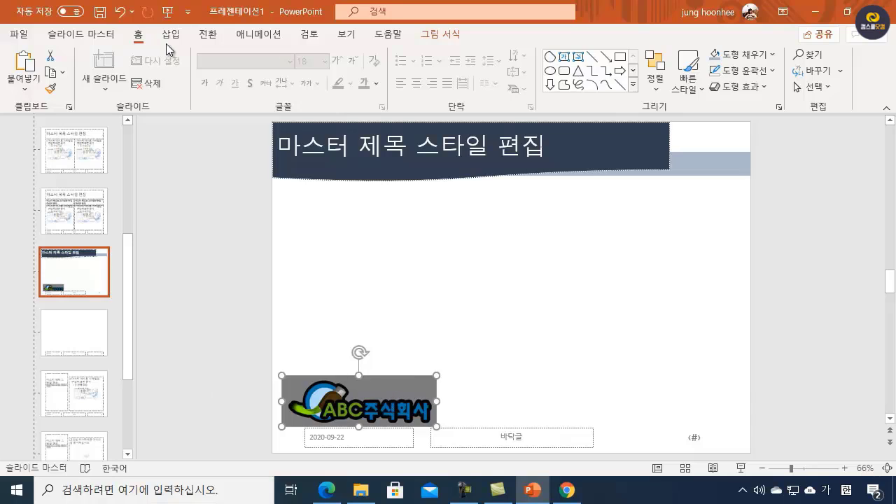
Step: Make the gray background of the logo picture transparent
click(434, 35)
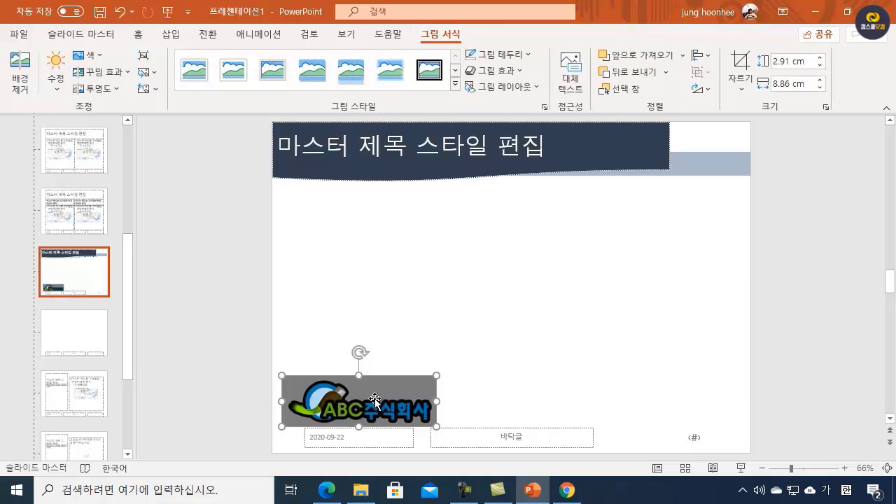
click(101, 54)
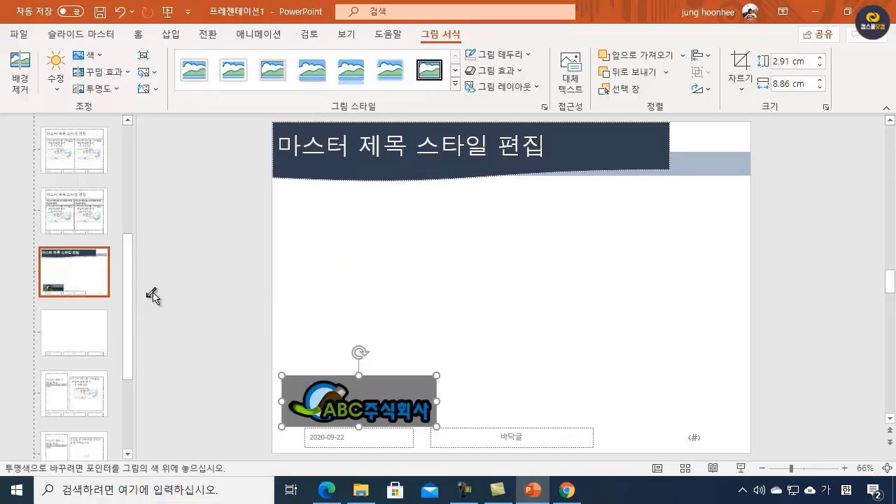
click(149, 294)
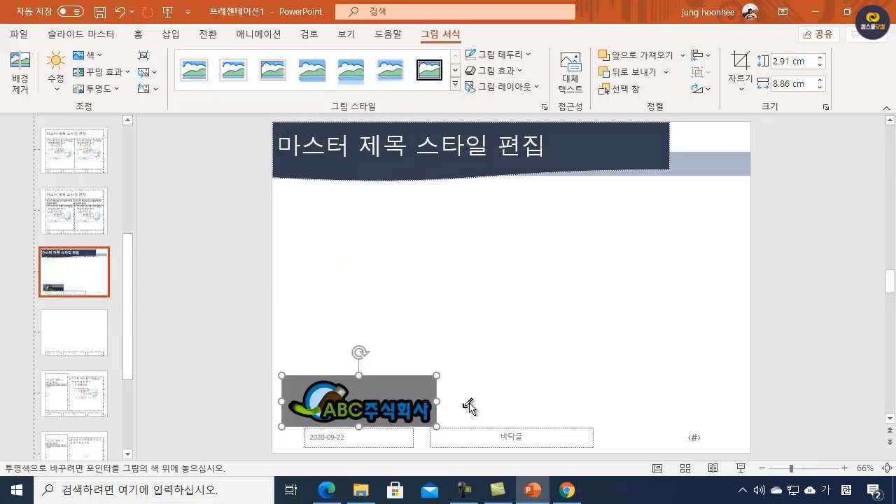
click(383, 384)
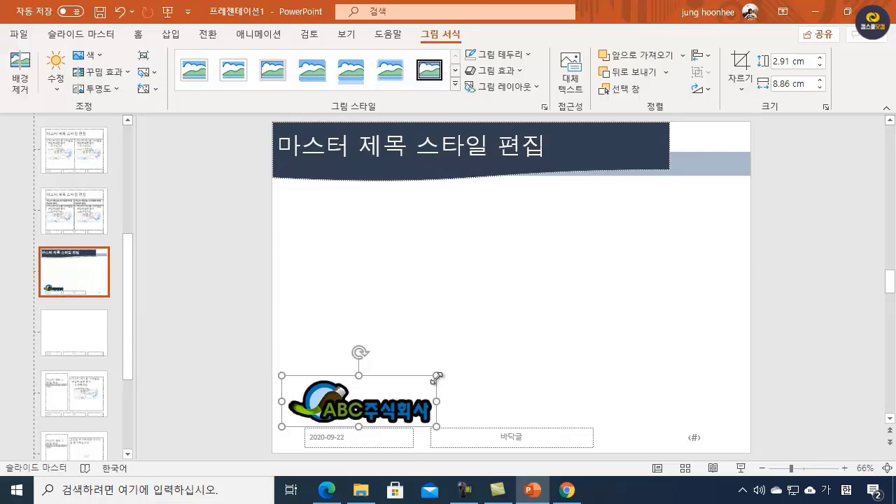
Step: Shrink the logo proportionally and move it down over the date placeholder at the layout's lower left
drag(436, 376, 391, 390)
drag(332, 409, 334, 439)
click(469, 348)
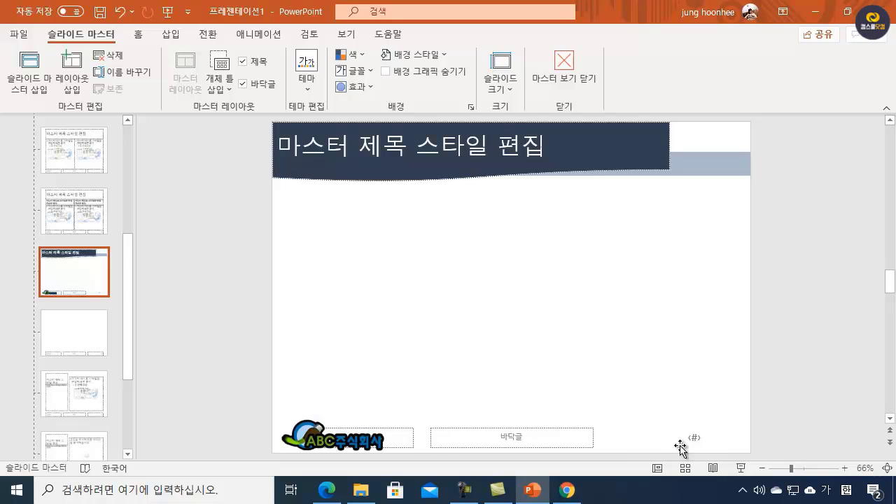
Step: Delete the slide number placeholder beside the footer on the Title Only layout
click(699, 439)
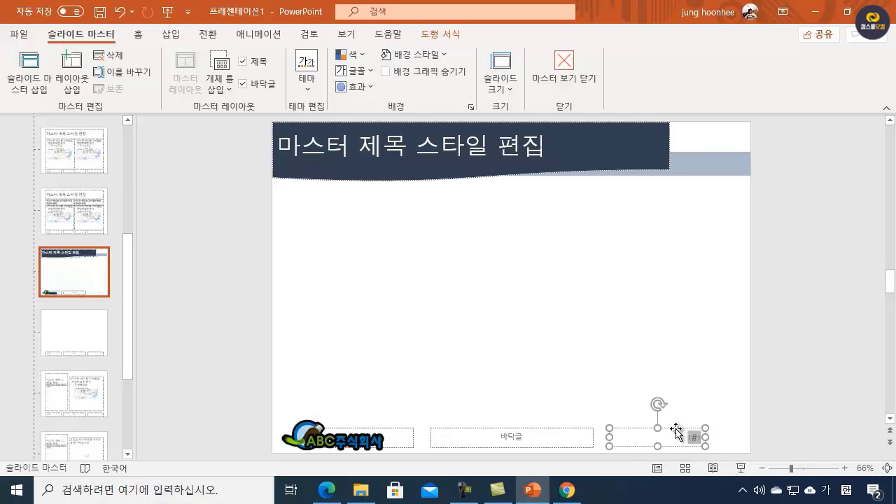
click(676, 431)
key(Delete)
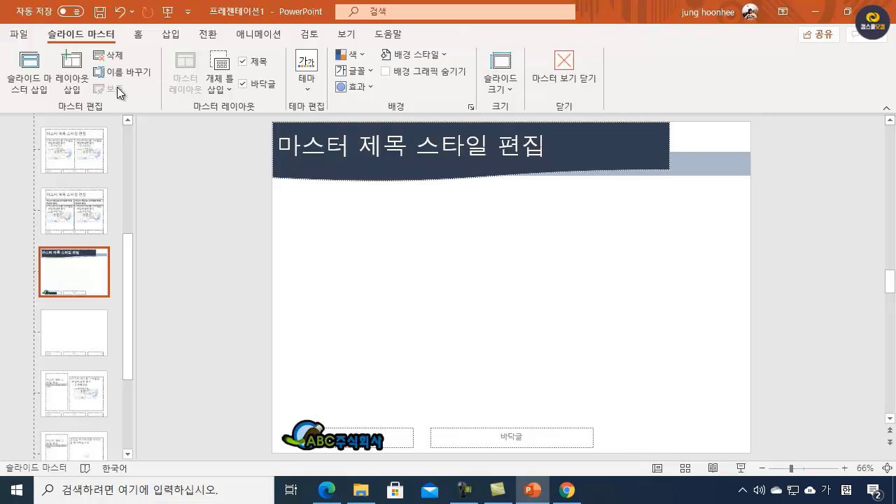
Step: Add a horizontal text box above the footer area and insert the slide number field into it
click(170, 35)
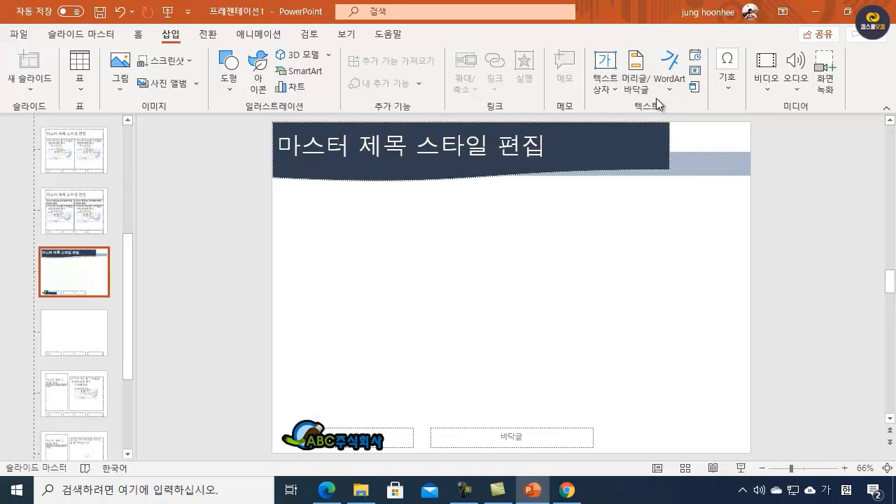
click(606, 63)
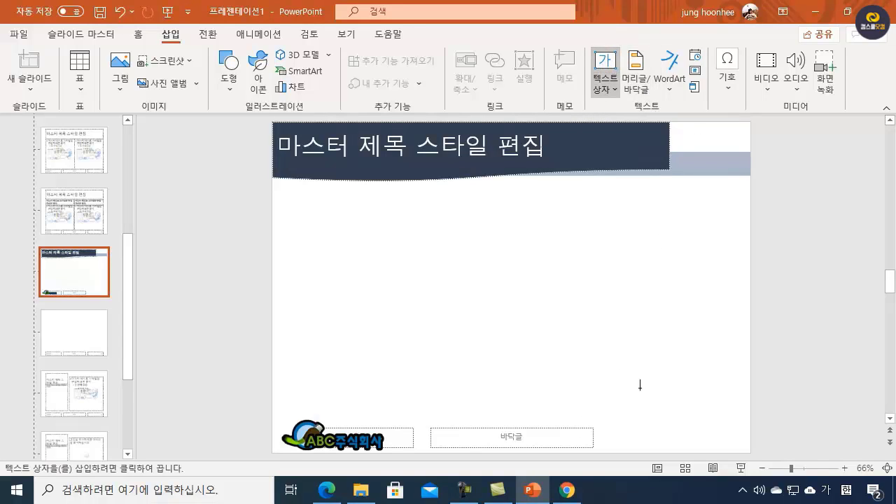
click(588, 359)
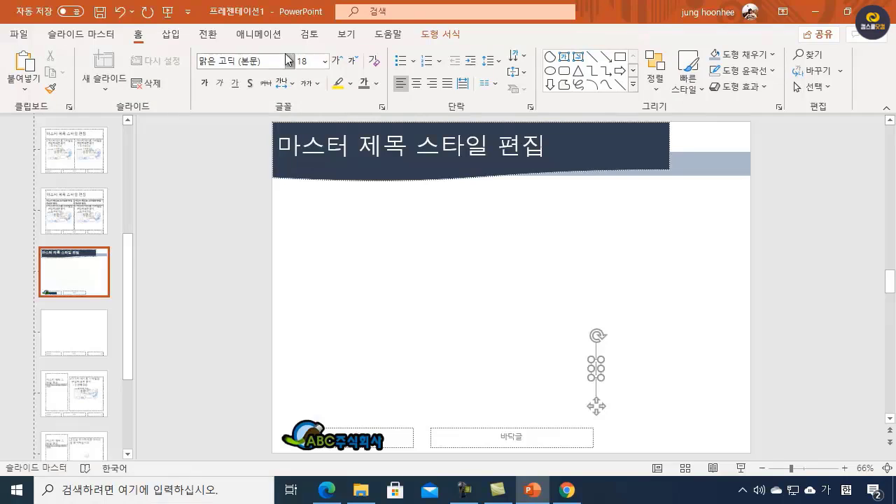
click(171, 36)
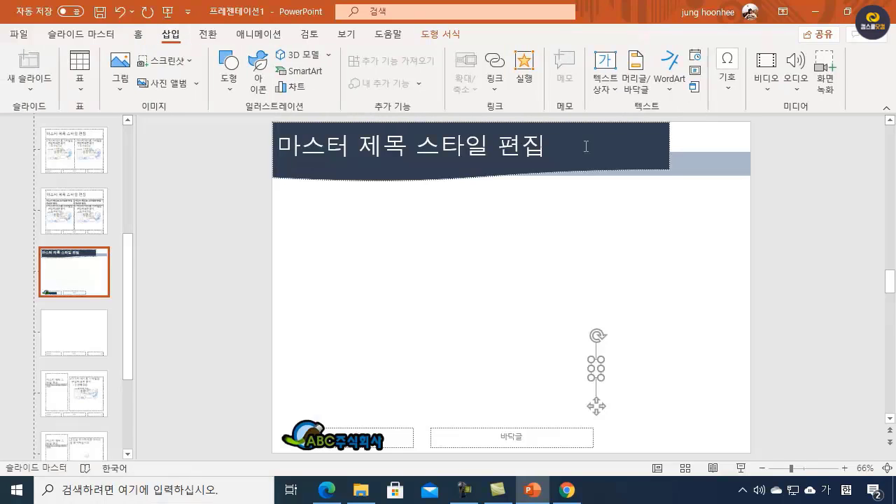
click(696, 73)
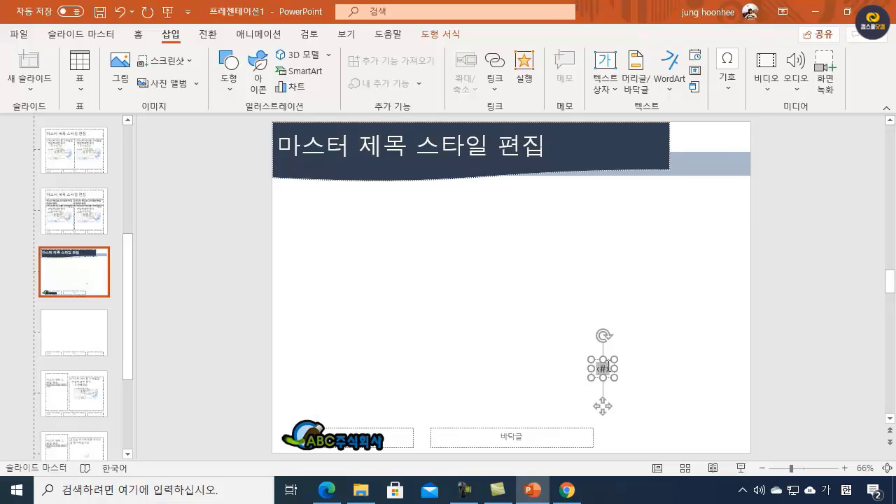
Step: Set the slide number text to 16 pt without bold
double_click(600, 369)
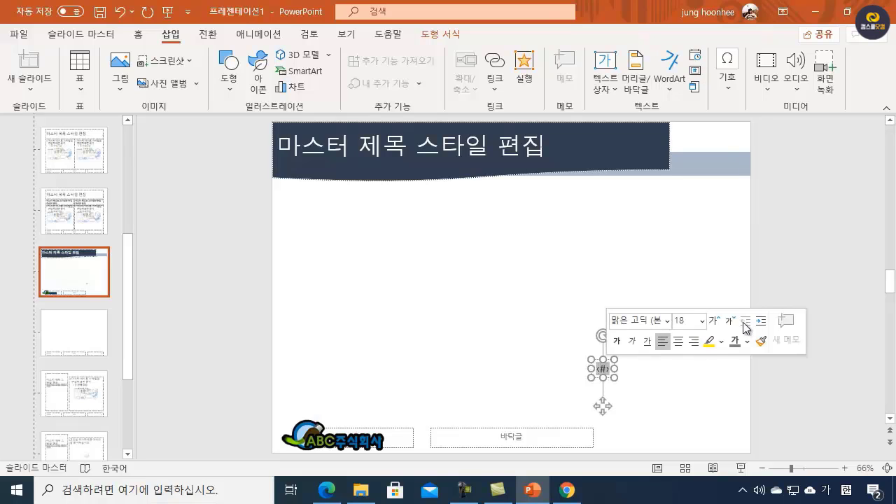
click(615, 342)
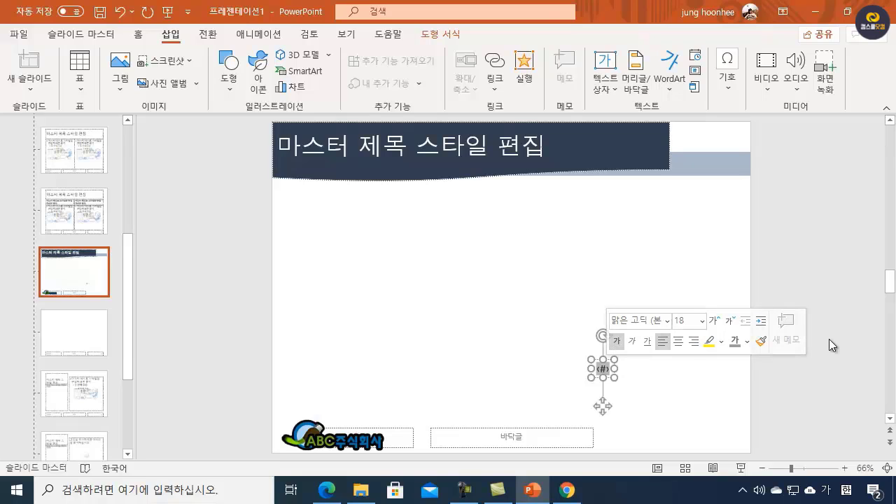
click(617, 342)
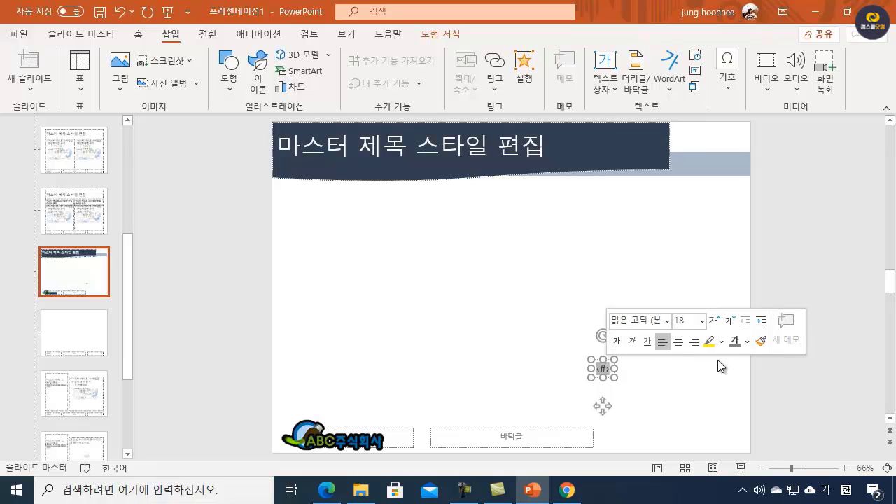
click(727, 324)
Step: Move the slide number text box to the layout's lower-right corner and close the master view
drag(599, 364, 717, 430)
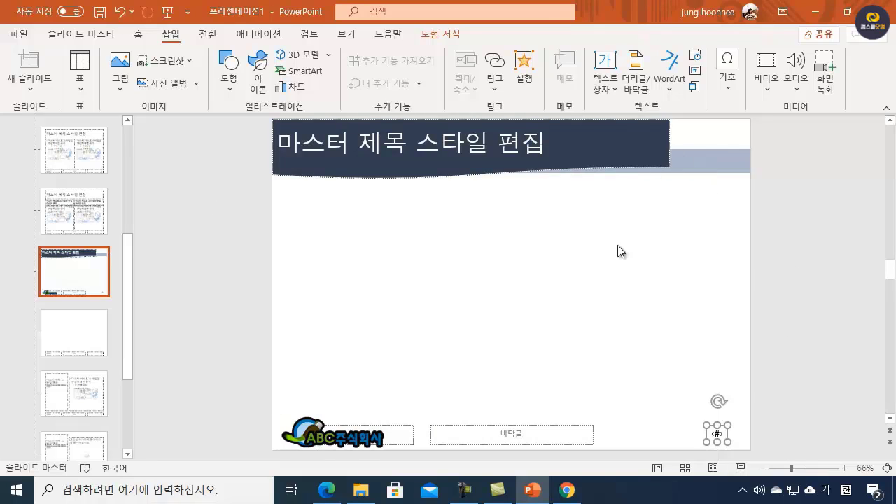
click(82, 35)
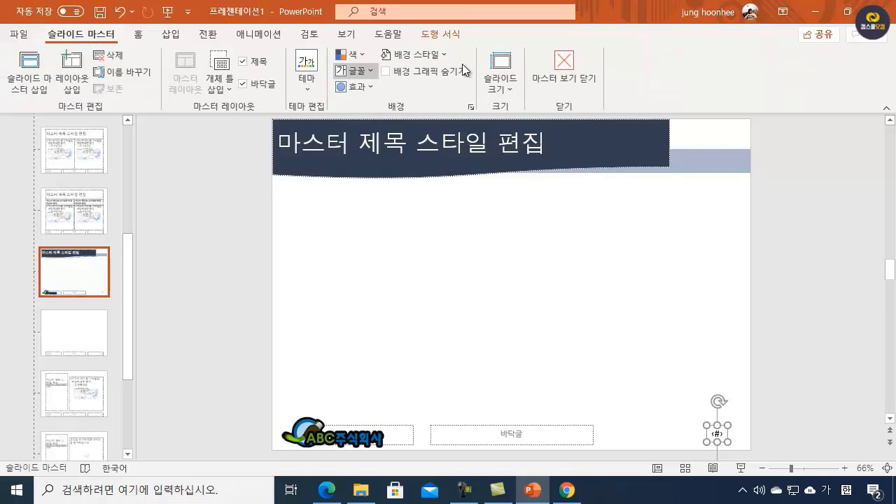
click(563, 67)
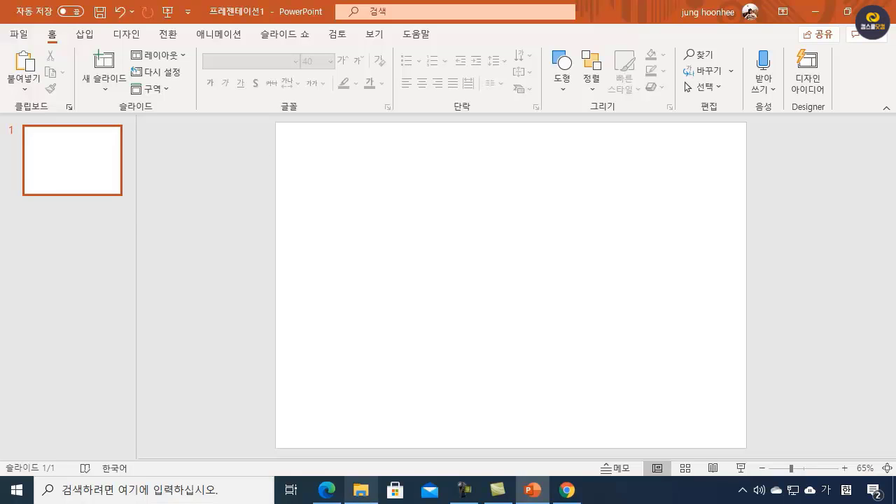
Step: Switch to the exam PDF in Edge and review the slide 1 cover requirements for the shape, WordArt and picture
mouse_move(327, 490)
click(335, 429)
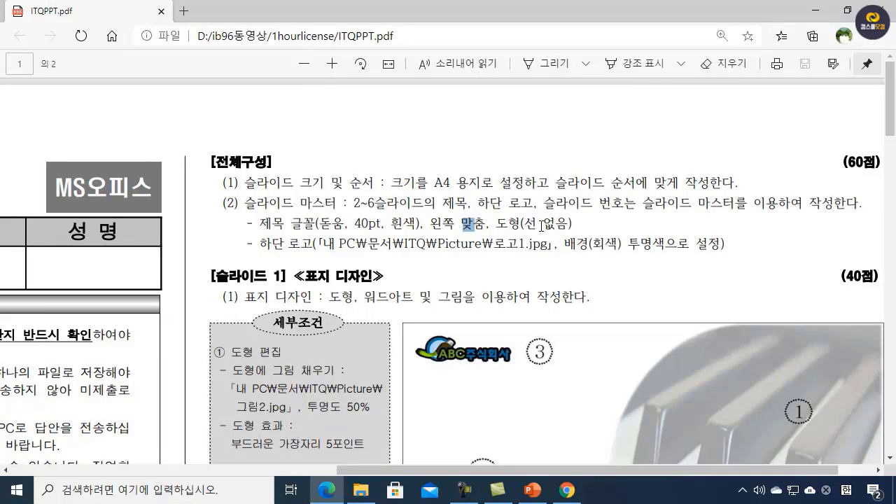
scroll(358, 270, down, 1)
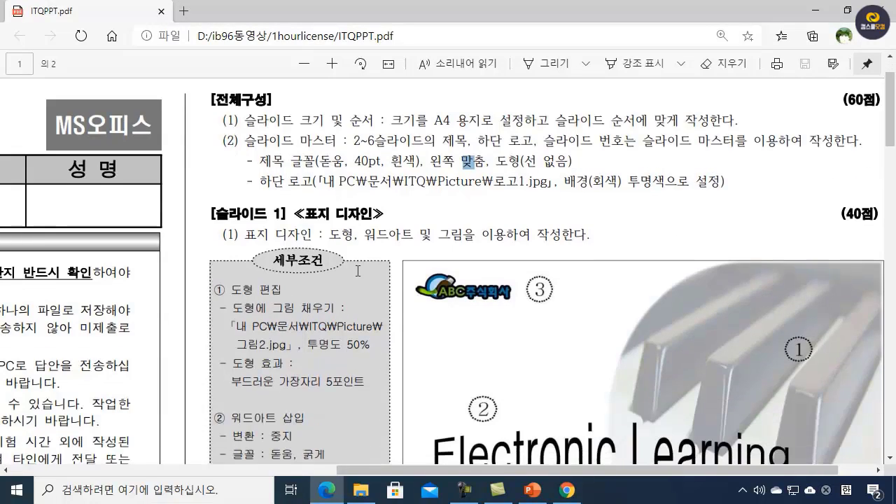
scroll(450, 235, down, 1)
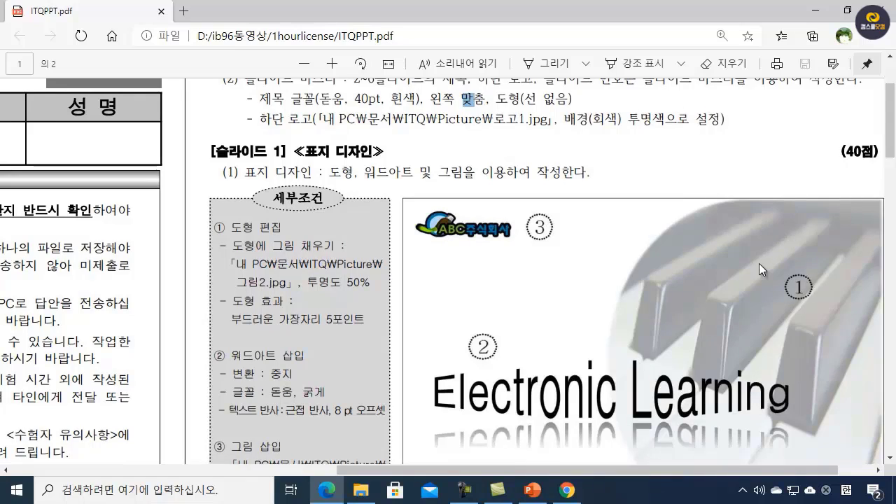
scroll(759, 263, down, 3)
scroll(758, 263, up, 2)
scroll(759, 263, up, 1)
scroll(684, 415, down, 2)
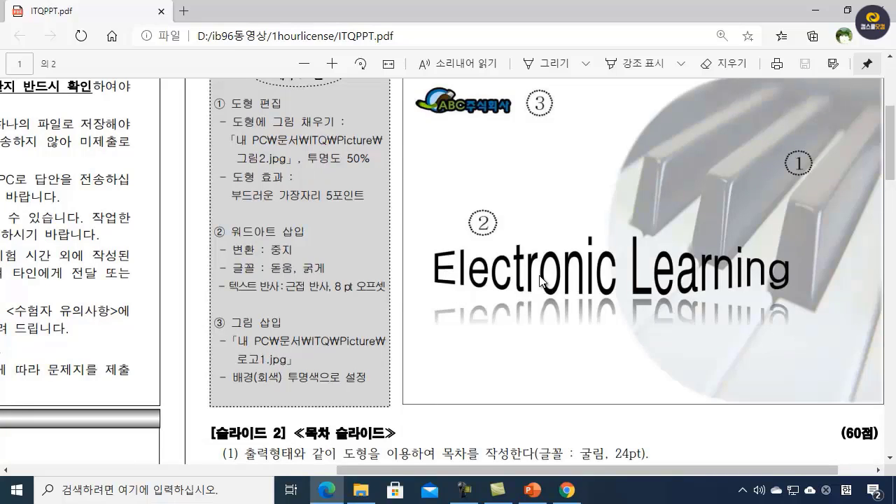
scroll(452, 218, up, 1)
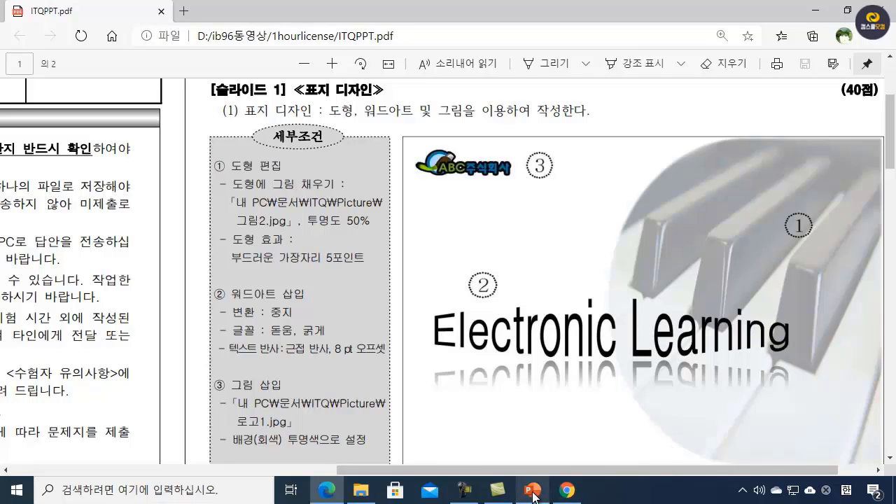
Step: Return to PowerPoint and draw a full-height rectangle about 19.05 cm high and 9.9 cm wide along slide 1's right edge
mouse_move(534, 495)
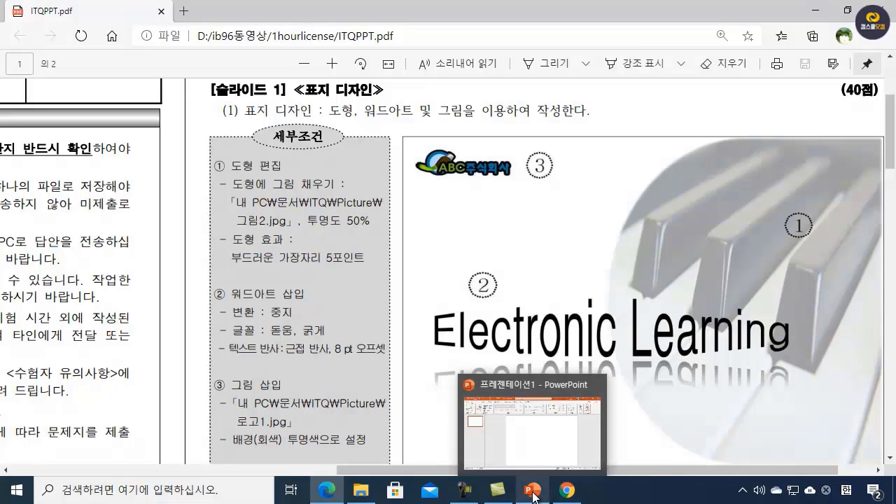
click(534, 443)
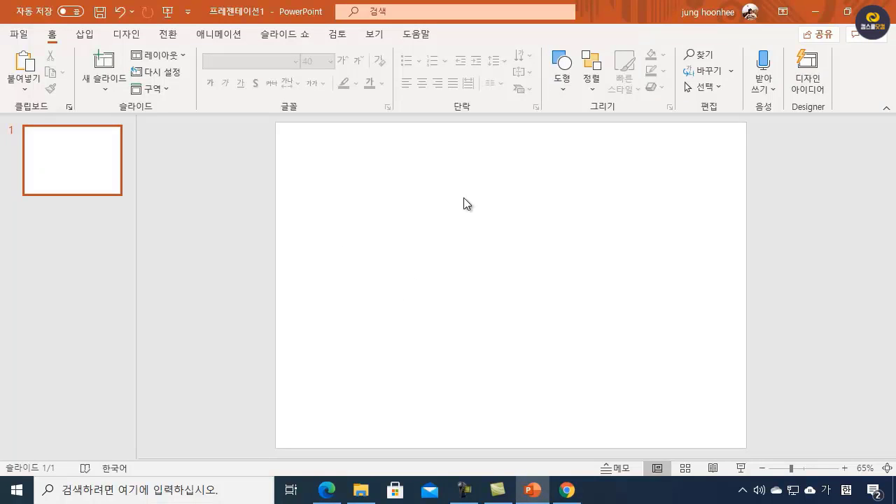
click(564, 66)
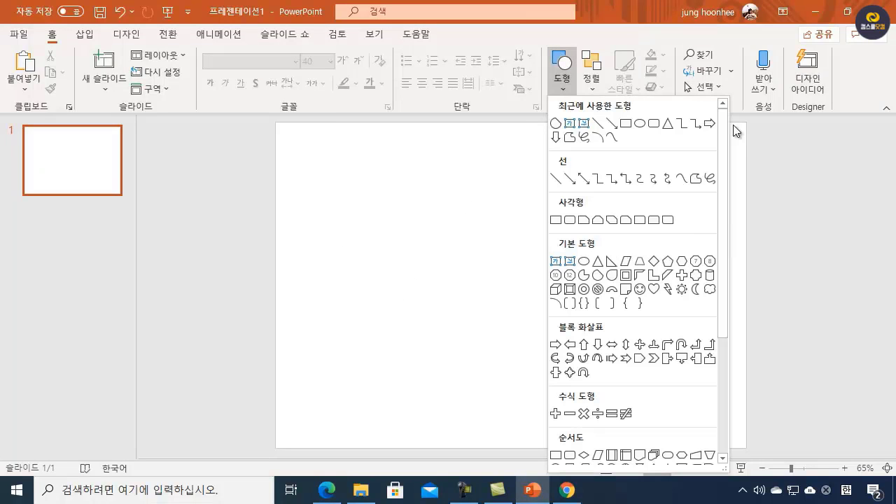
click(625, 125)
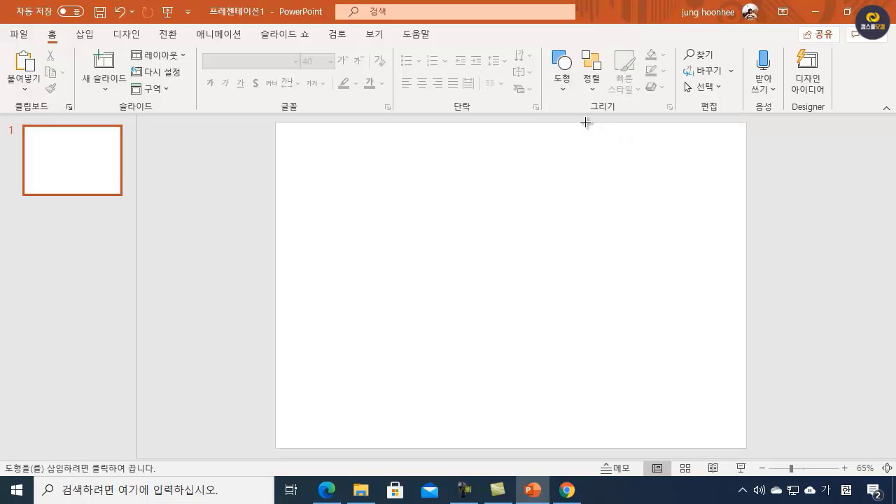
drag(579, 122, 746, 448)
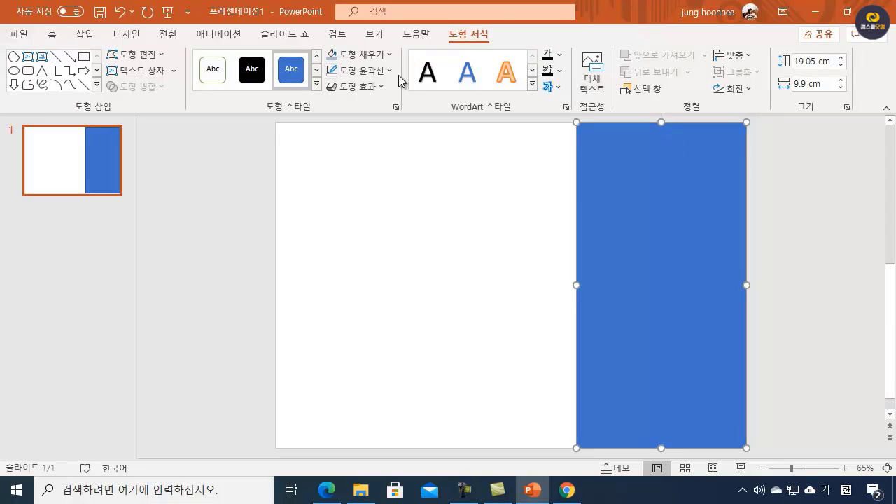
Step: Fill the rectangle on slide 1 with the picture 로고1.jpg from the img folder
click(387, 56)
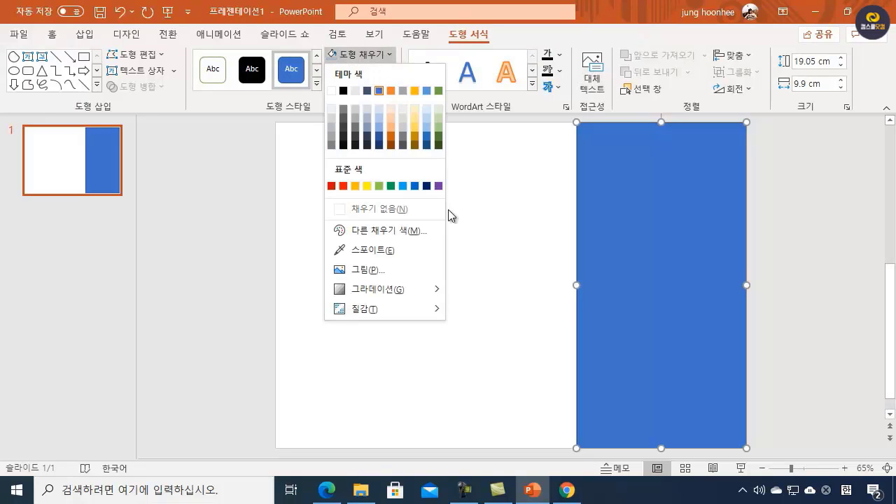
click(371, 272)
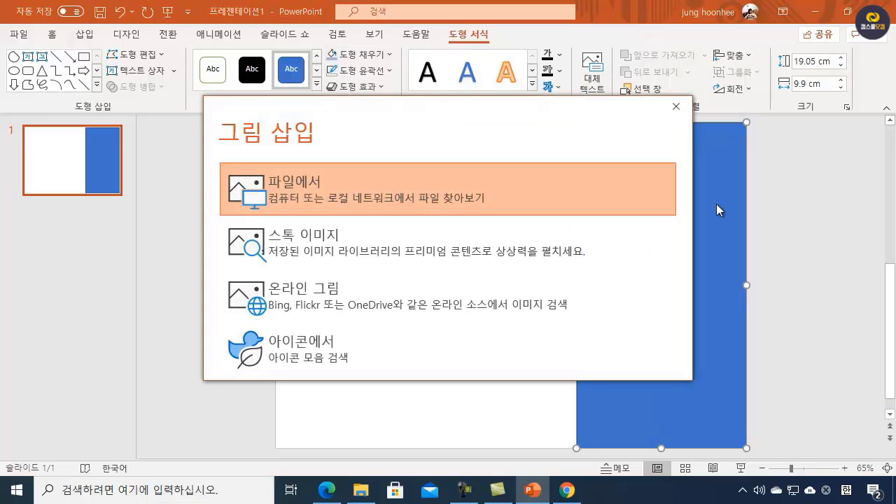
click(300, 194)
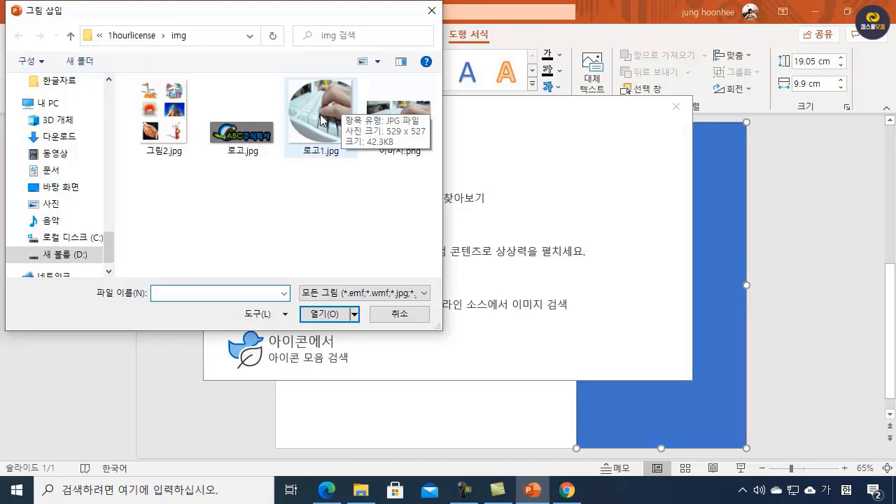
click(321, 120)
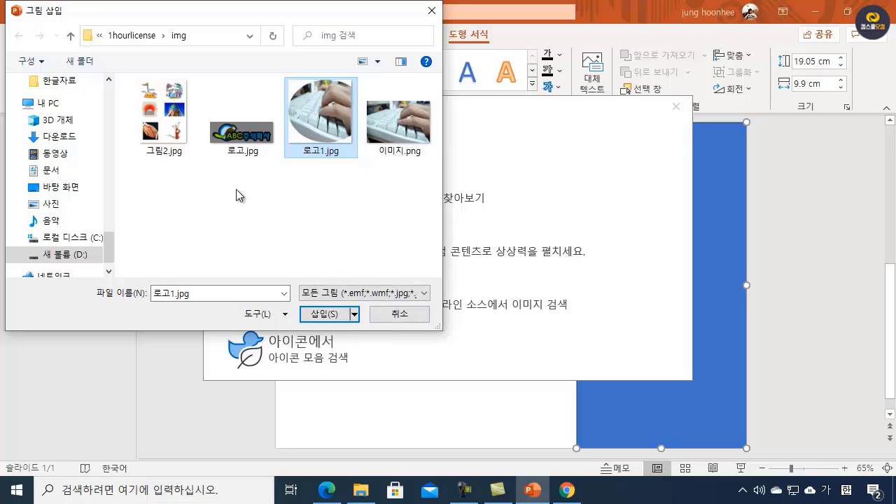
click(333, 316)
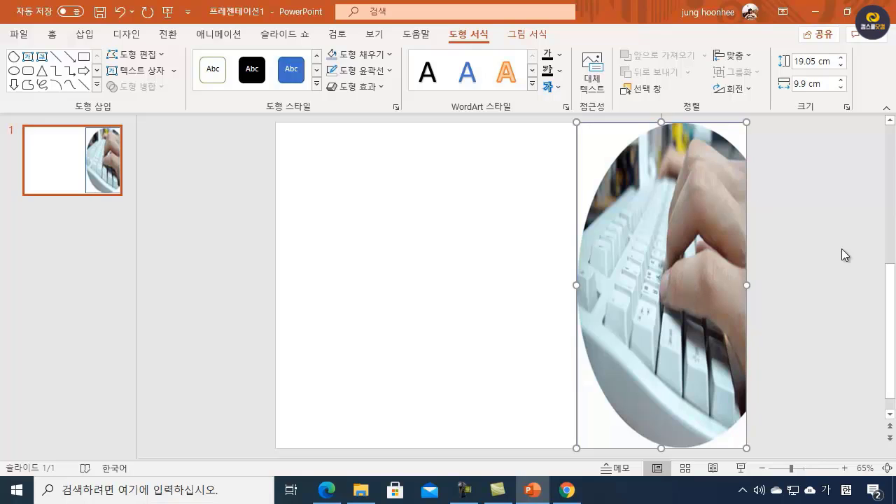
Step: Set the shape's picture fill transparency to 50% and close the formatting options
right_click(667, 247)
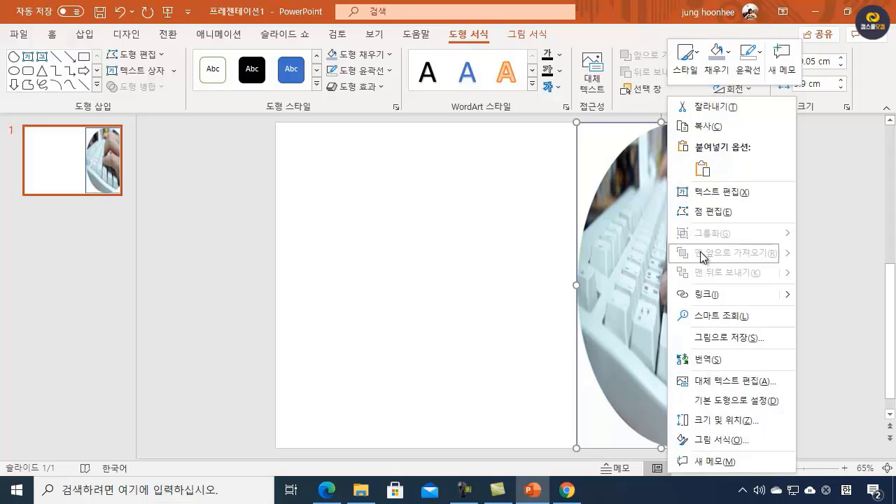
click(716, 441)
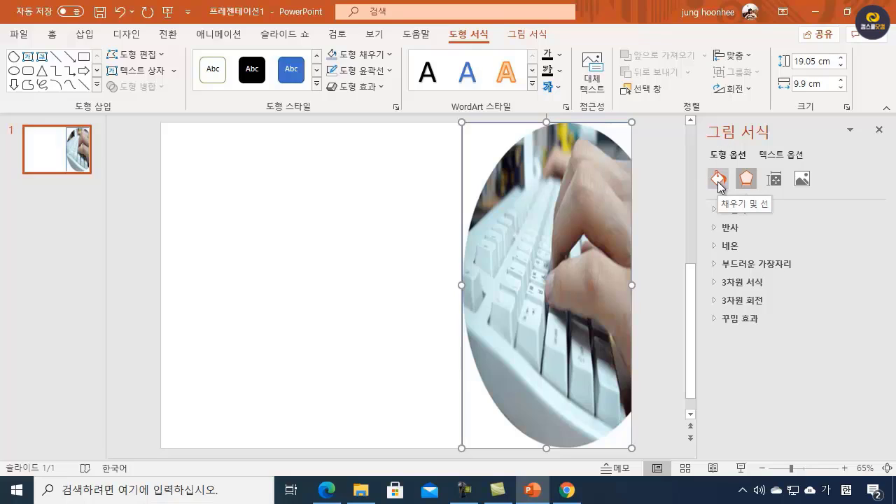
click(719, 181)
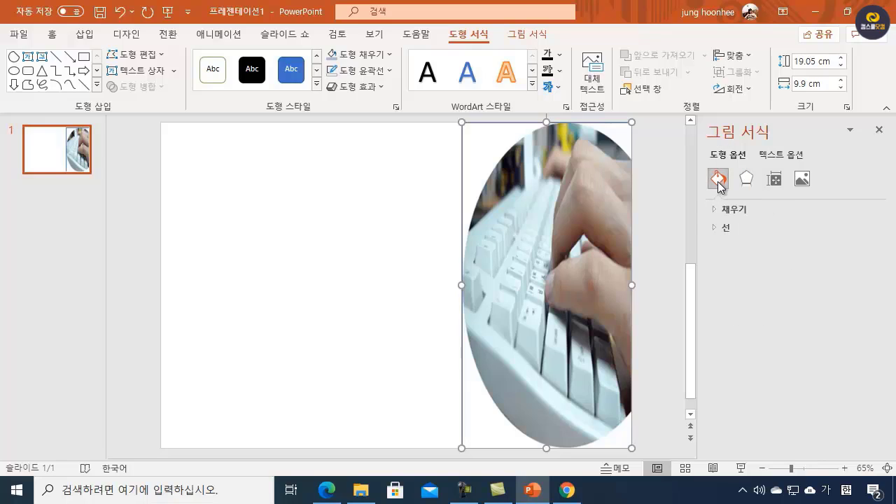
click(715, 210)
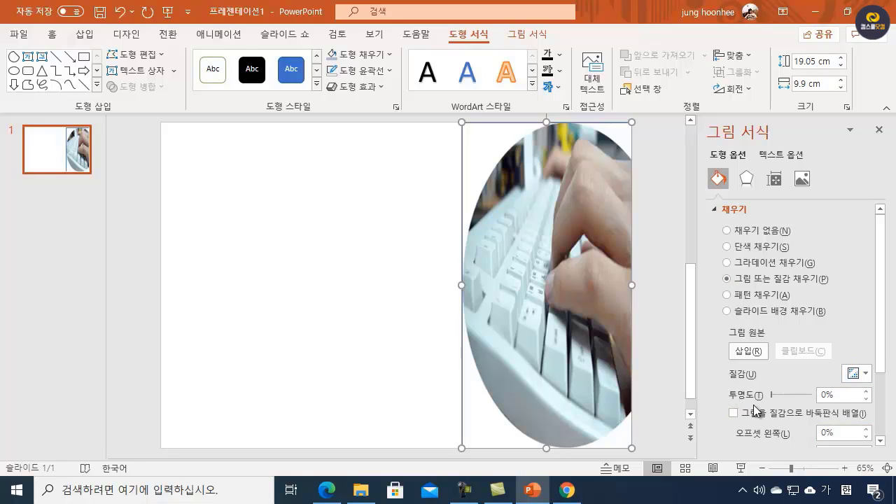
click(826, 394)
key(BackSpace)
text(50)
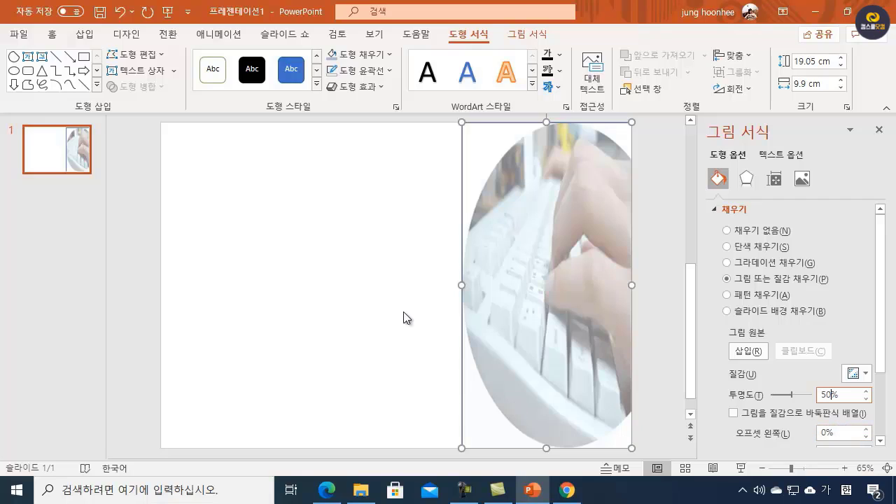
click(497, 125)
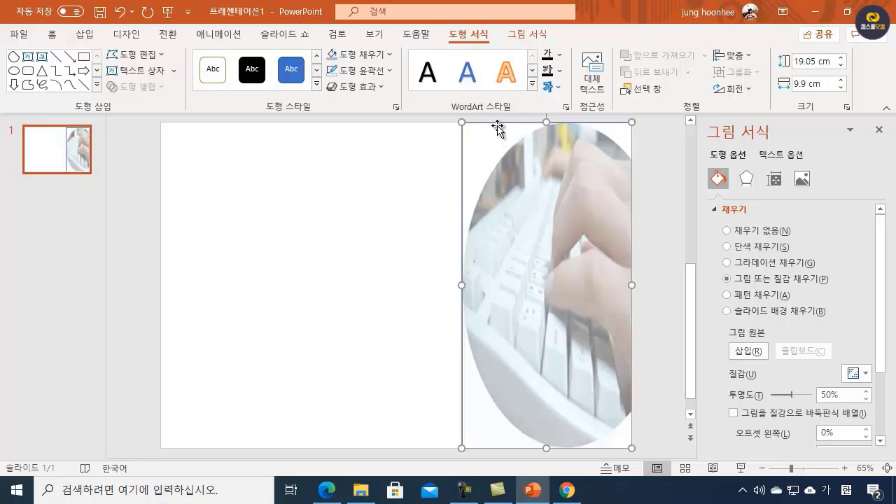
click(879, 131)
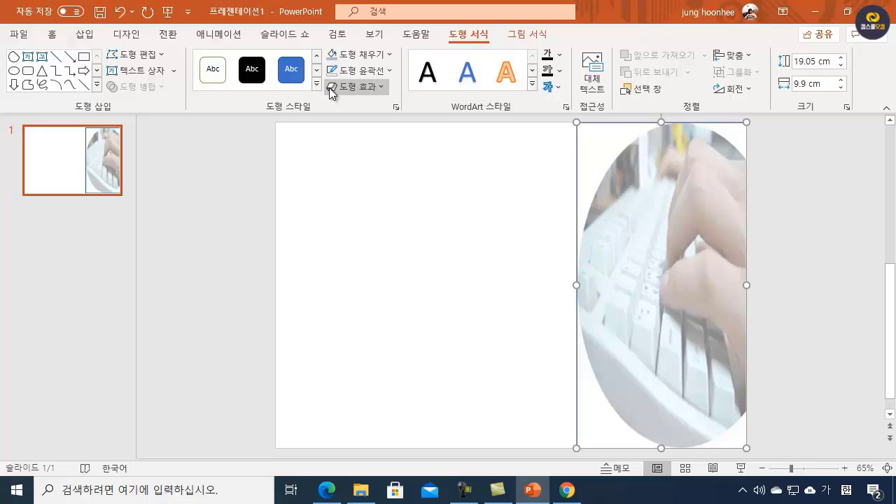
Step: Apply a 5-point soft edge effect to the picture-filled shape and deselect it
click(378, 87)
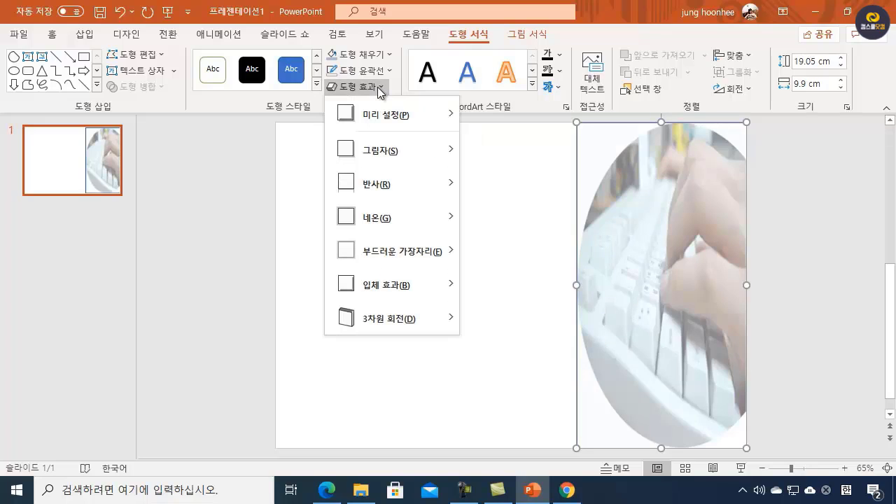
mouse_move(441, 261)
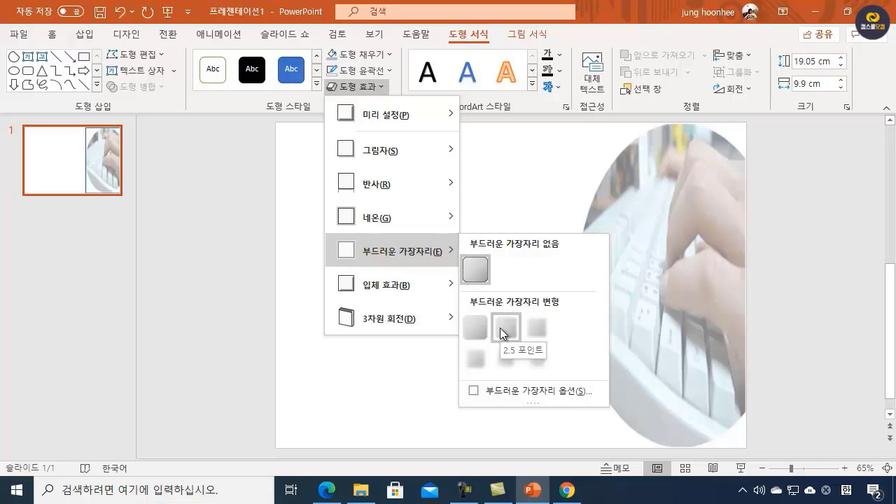
click(539, 327)
click(767, 265)
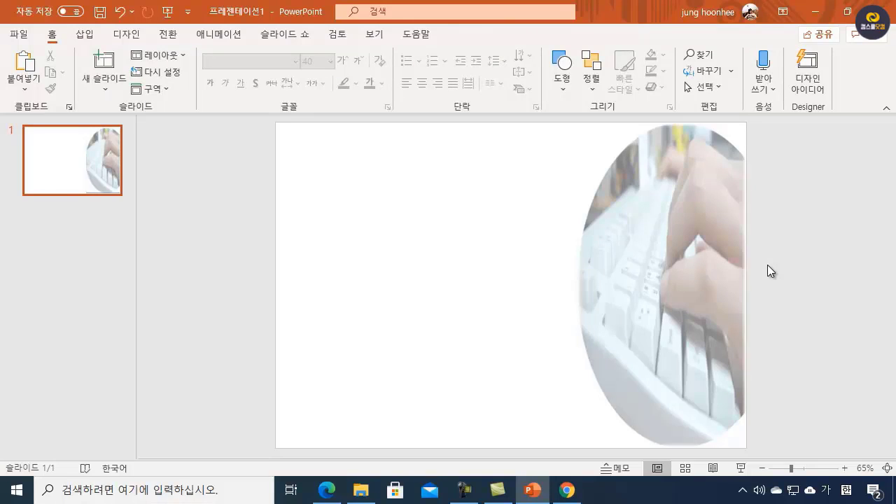
Step: Widen the picture-filled shape toward the slide's middle to about 12.7 cm, keeping its outer edge in place
click(649, 245)
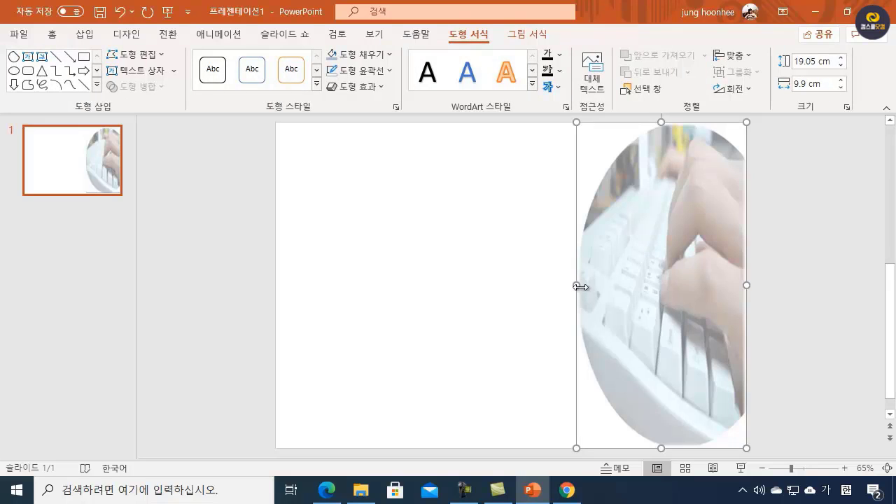
drag(577, 286, 528, 282)
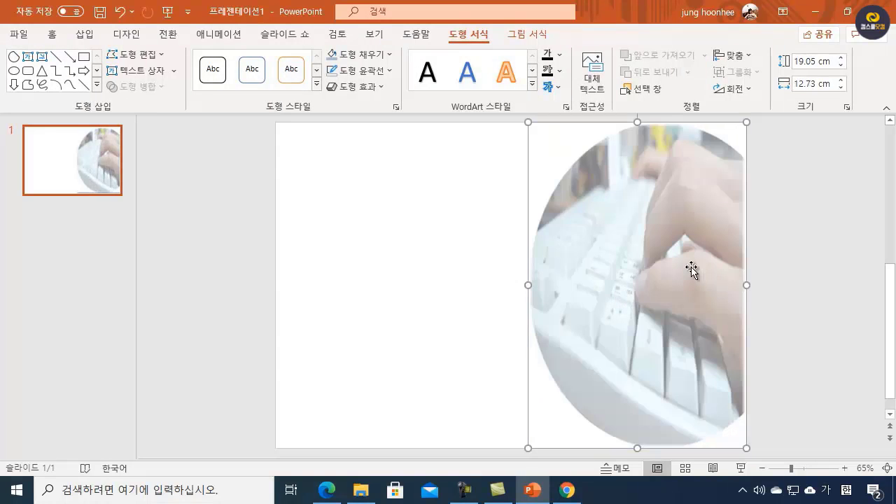
click(754, 271)
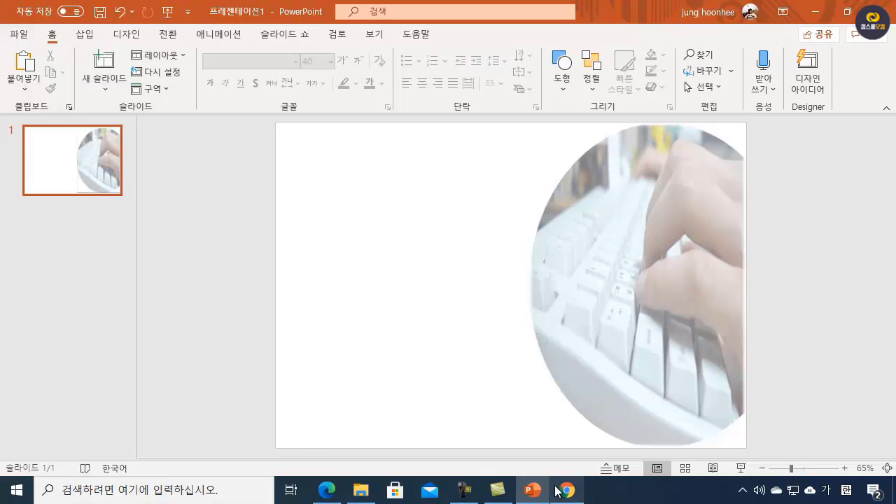
mouse_move(566, 490)
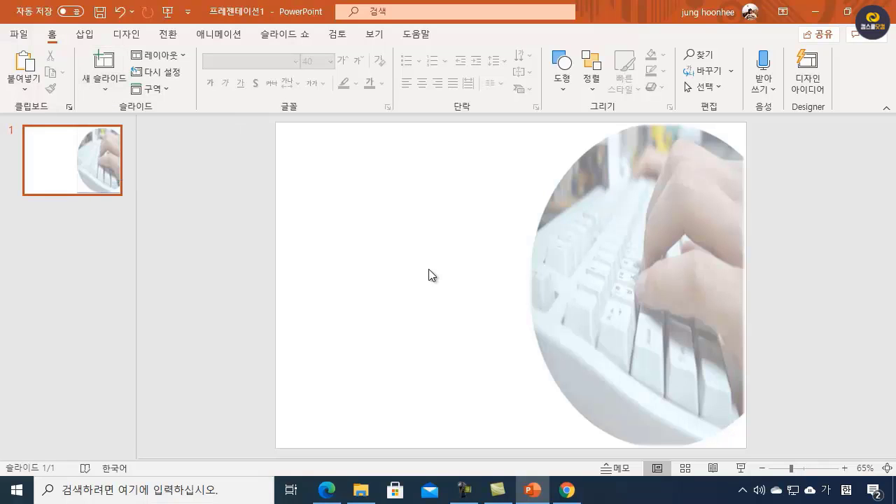
Step: Add a slide with the 제목 슬라이드 layout and move the picture-filled shape from slide 1 onto it
click(107, 89)
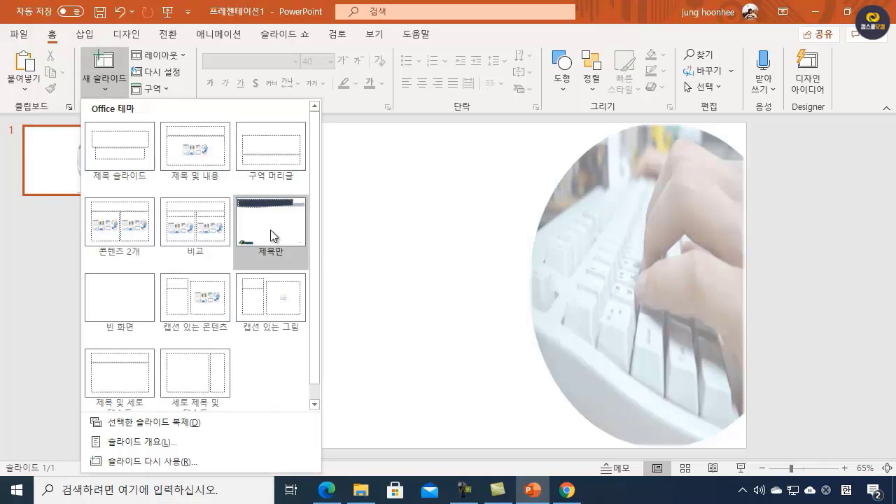
click(126, 139)
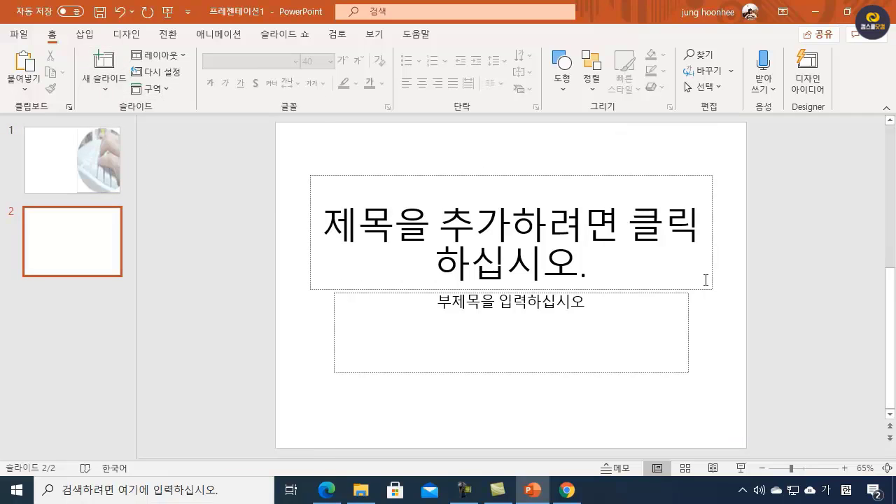
click(88, 172)
click(586, 302)
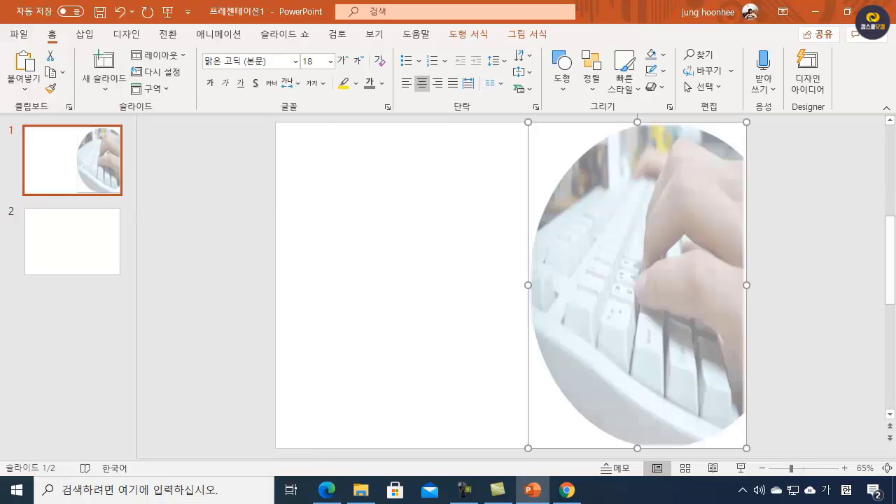
key(Delete)
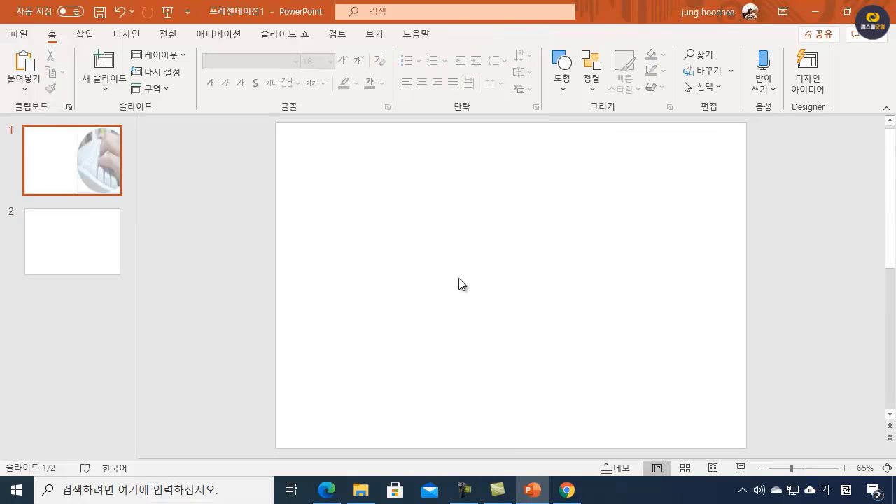
click(112, 256)
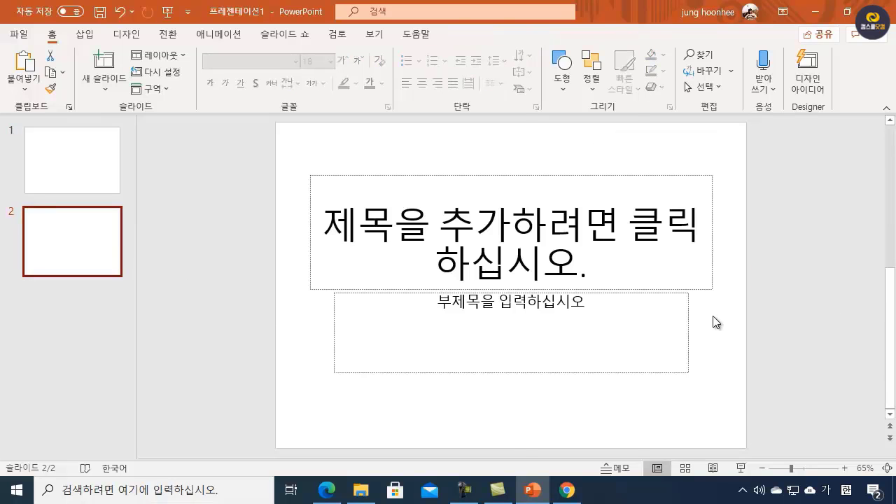
key(ctrl+v)
click(804, 329)
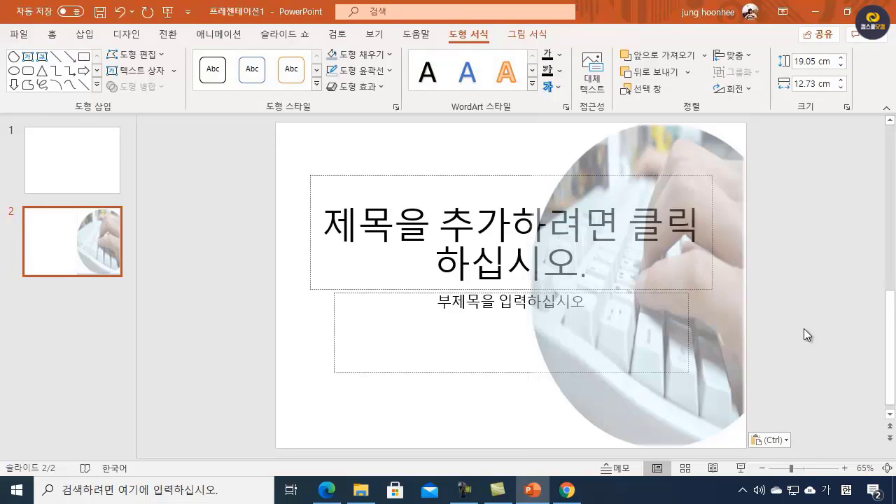
click(675, 369)
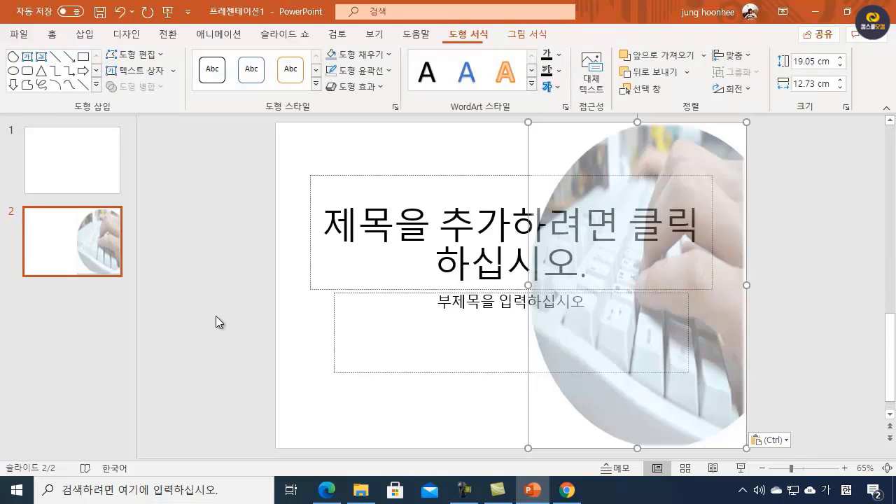
Step: Delete the emptied first slide and remove the subtitle placeholder from the remaining title slide
click(60, 183)
key(Delete)
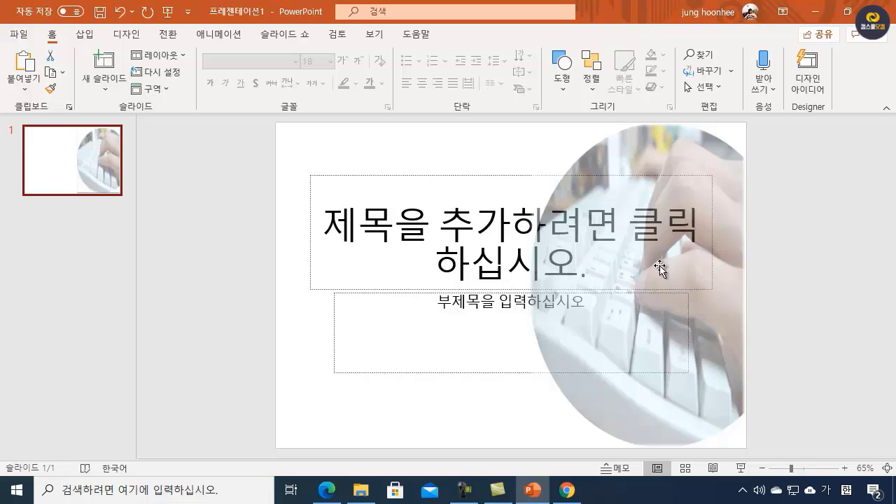
click(465, 373)
key(Delete)
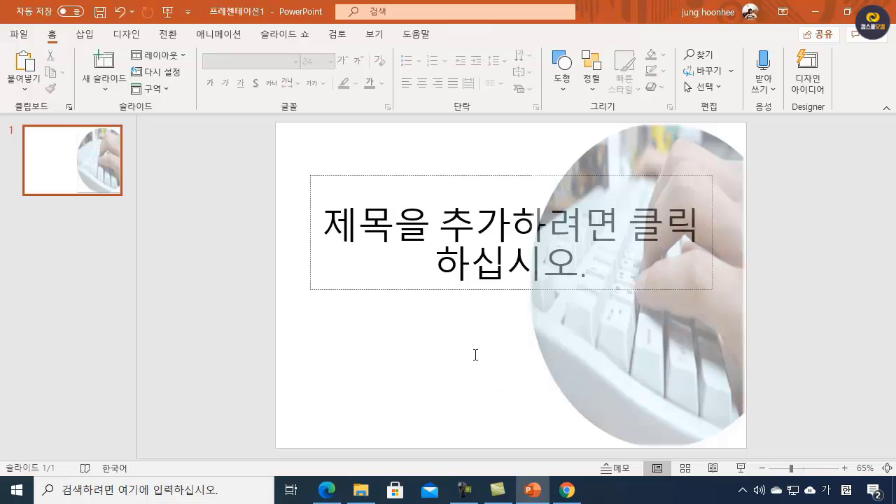
Step: Enter "Electronic Learning" in the title placeholder of slide 1
click(334, 221)
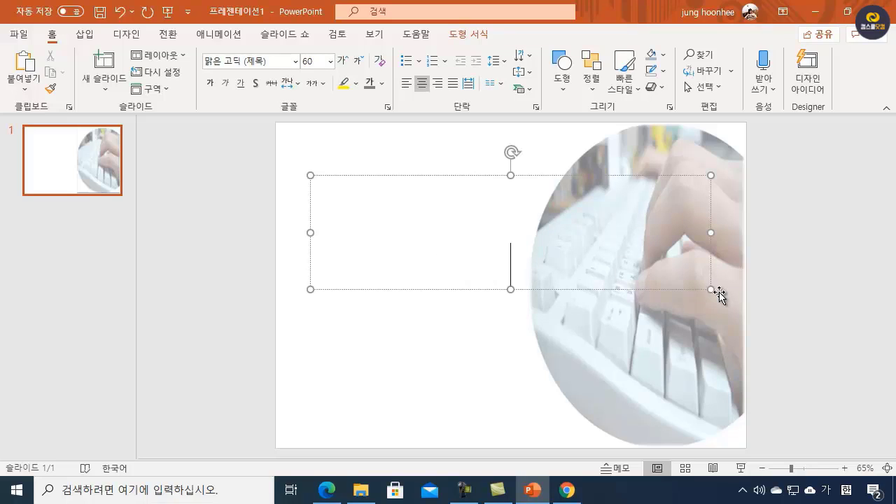
text(ㄷ)
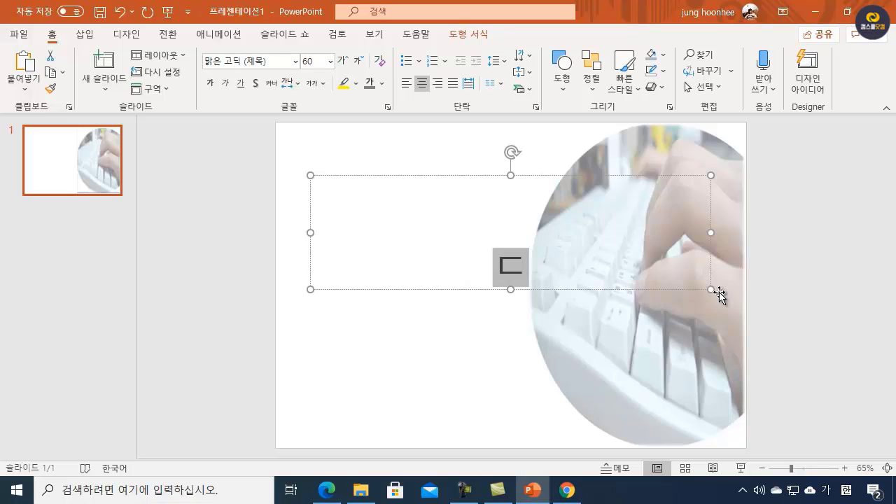
key(BackSpace)
text(e)
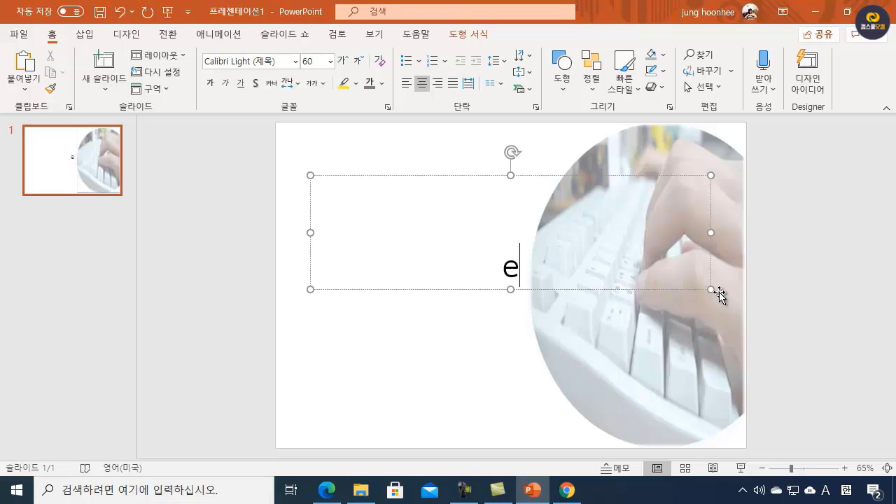
key(BackSpace)
text(Electronic)
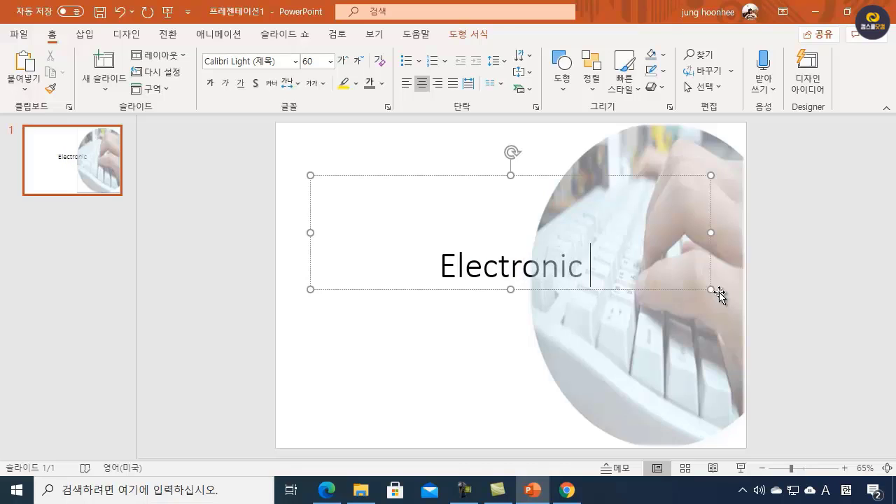
text( Le)
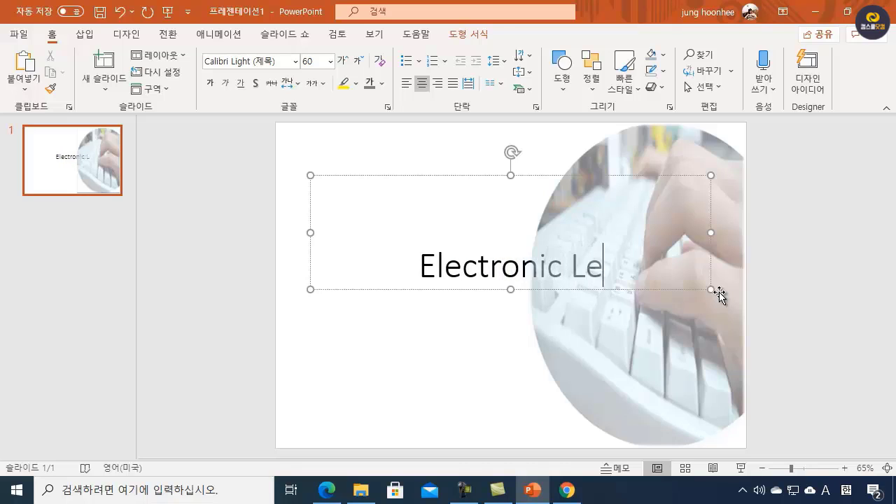
text(arning)
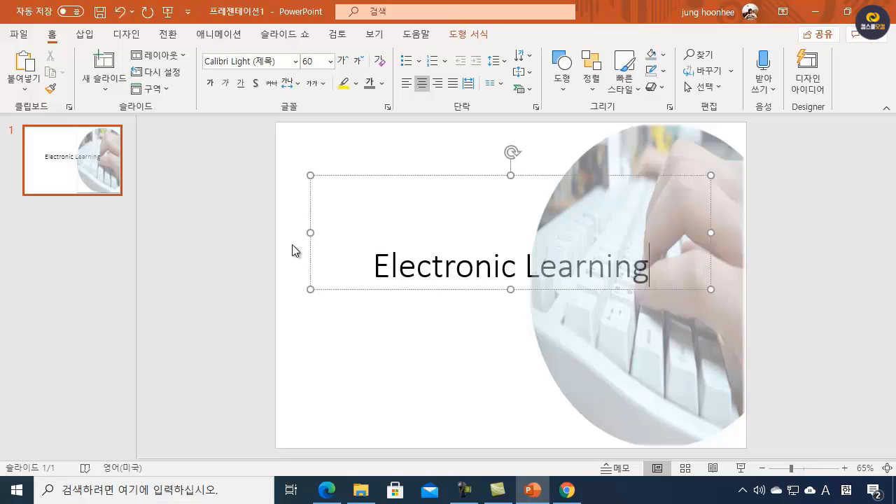
Step: Check the slide 1 WordArt conditions in ITQPPT.pdf, and format the "Electronic Learning" title text in the 돋움 font with bold
click(327, 489)
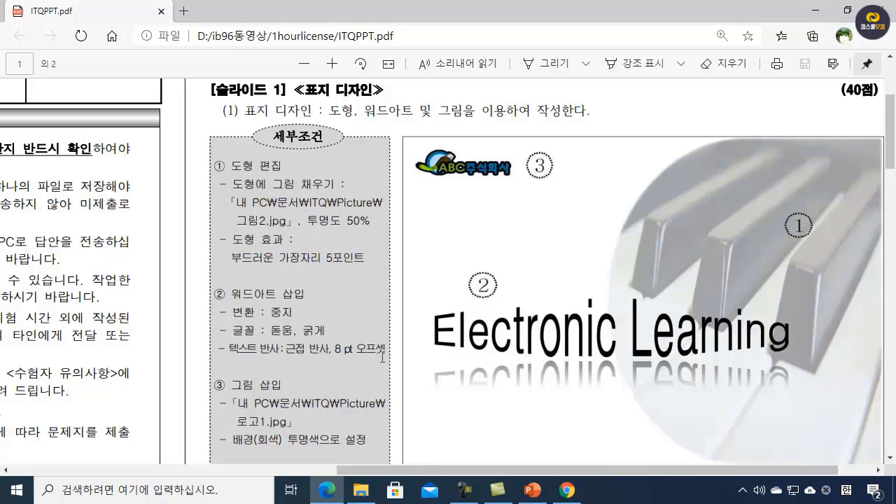
click(815, 16)
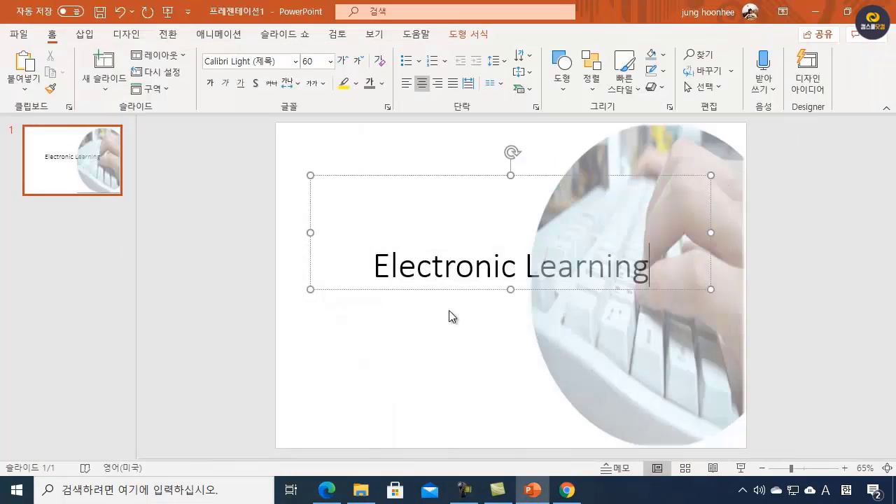
drag(371, 267, 655, 268)
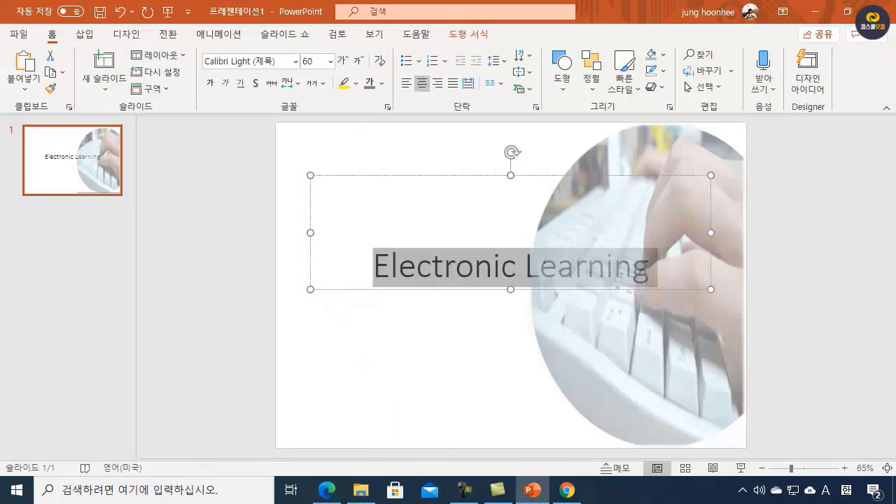
click(285, 63)
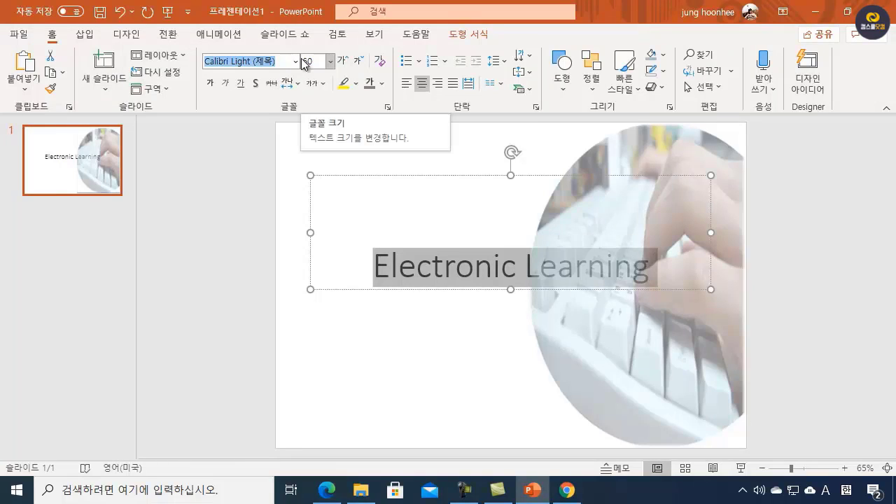
text(ehedna)
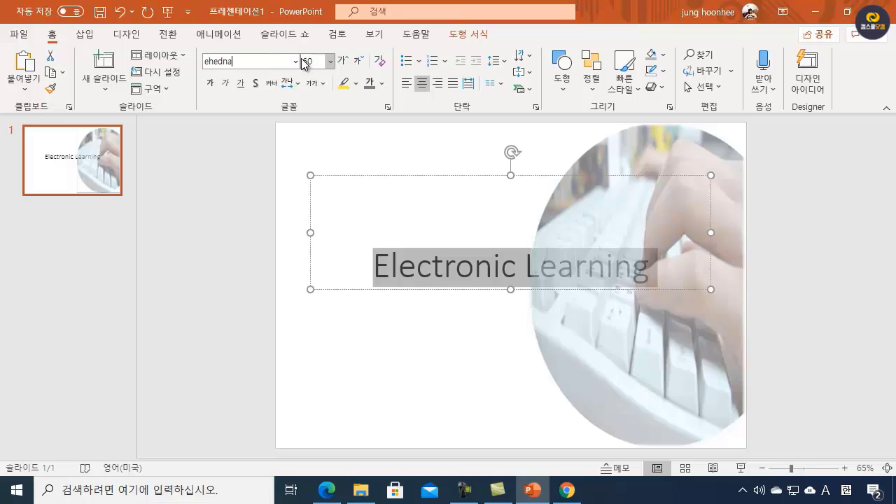
key(BackSpace)
key(BackSpace)
key(BackSpace)
key(BackSpace)
key(BackSpace)
key(BackSpace)
text(돋움)
key(Return)
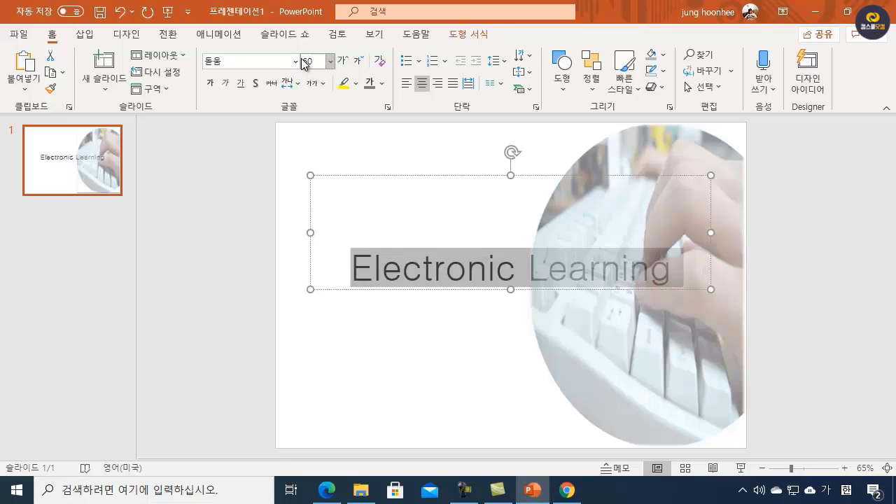
click(209, 82)
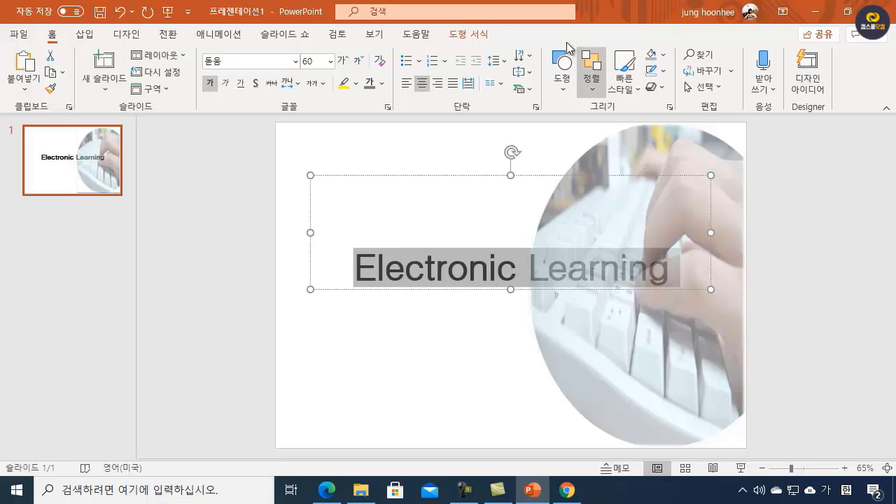
Step: Show the shape and WordArt formatting options for the selected "Electronic Learning" title text
click(470, 35)
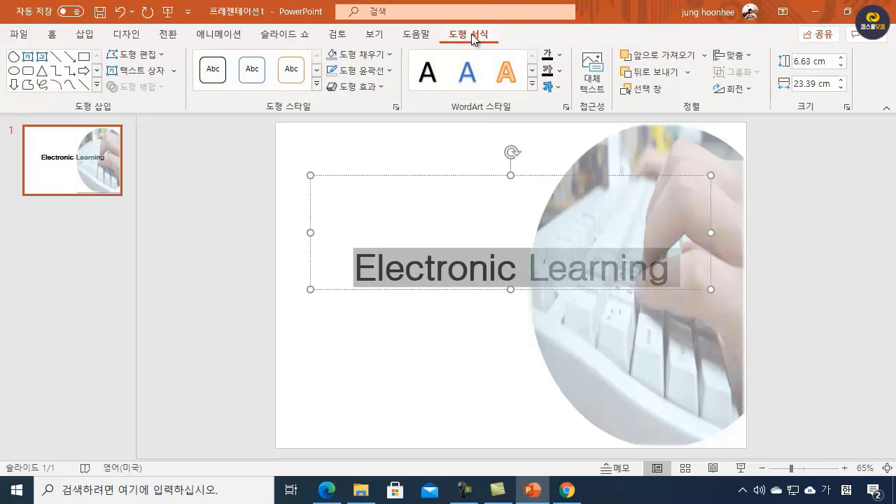
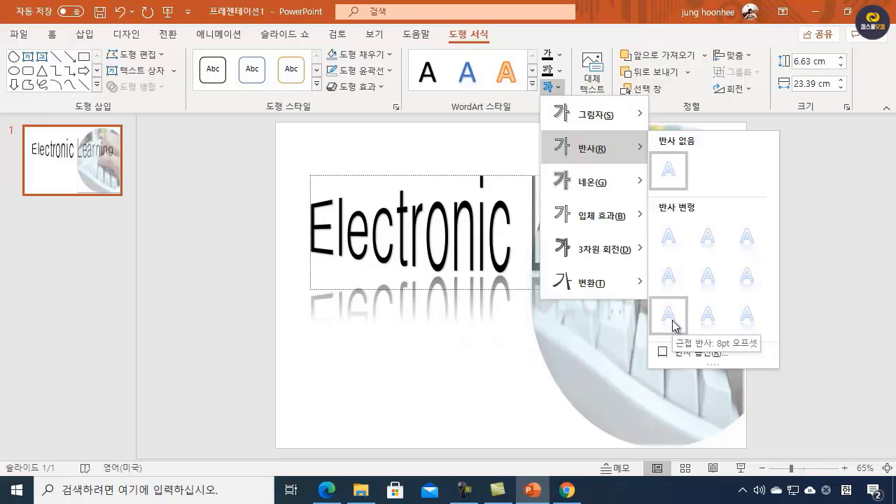
Step: Apply the 근접 반사: 8pt 오프셋 text reflection to the "Electronic Learning" WordArt and move it lower on slide 1
click(672, 320)
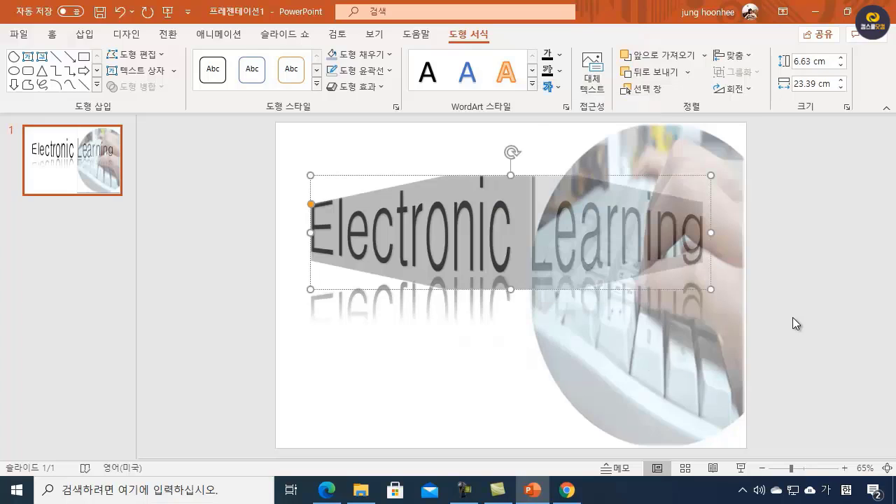
click(481, 362)
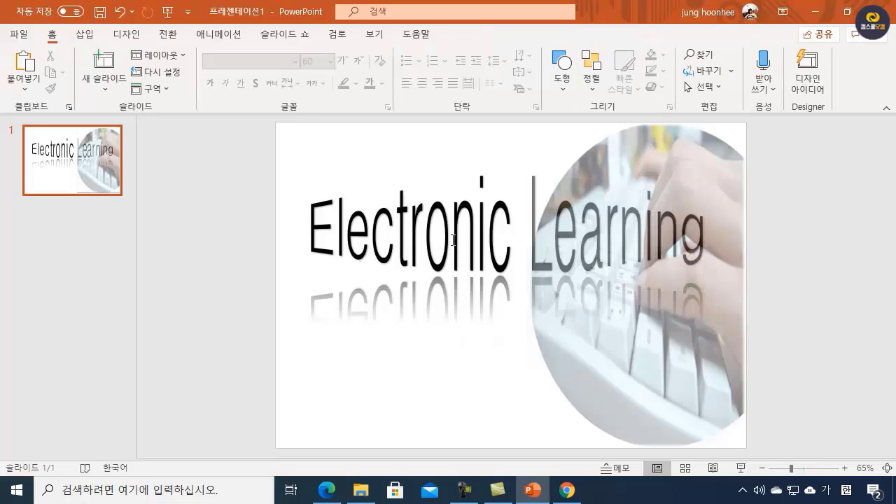
click(454, 240)
drag(430, 176, 435, 219)
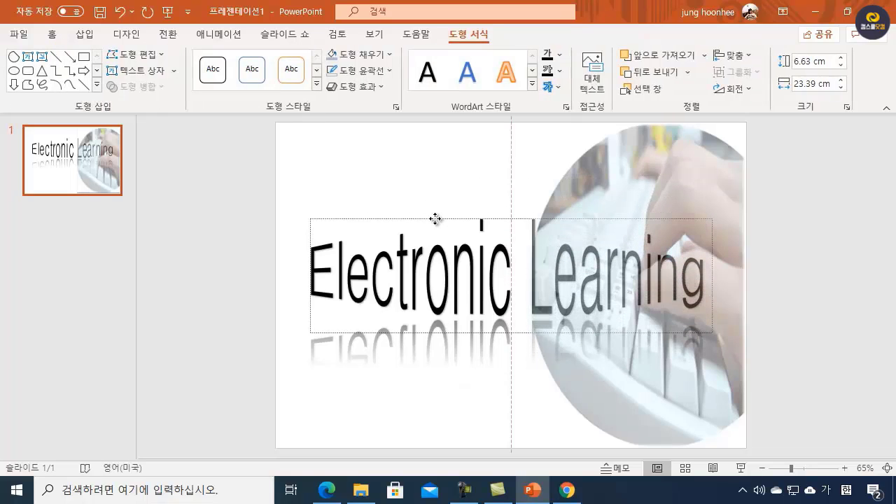
click(415, 391)
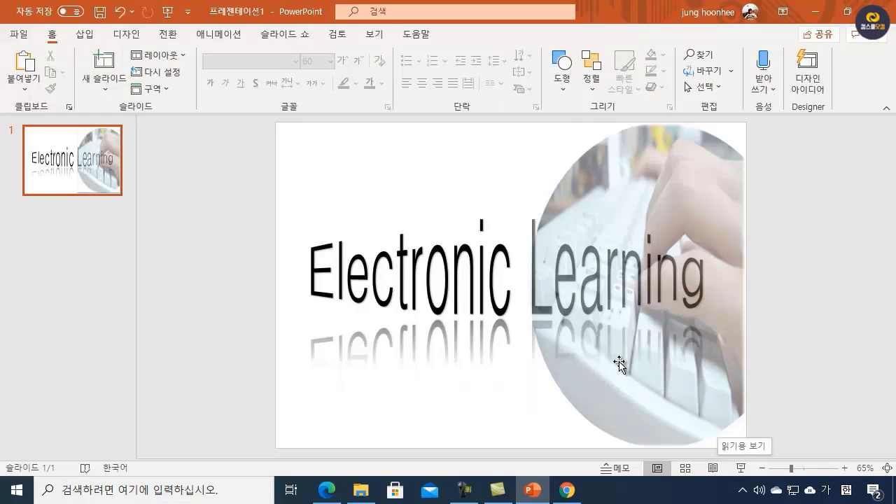
Step: Check the slide 1 picture conditions in ITQPPT.pdf and insert the ABC주식회사 logo picture from the img folder on slide 1
mouse_move(564, 495)
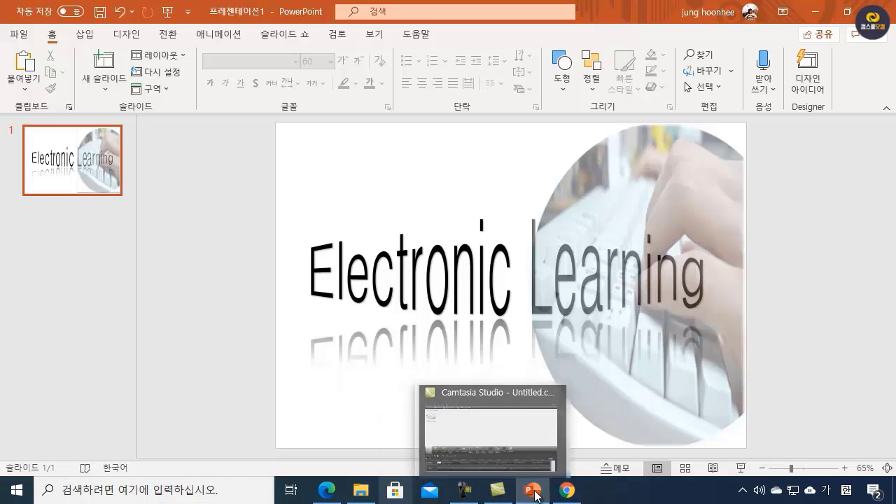
mouse_move(329, 495)
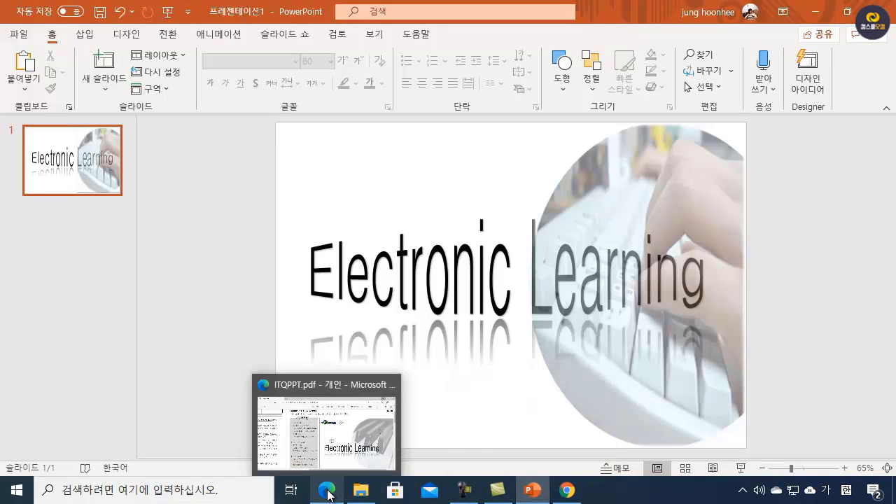
click(333, 440)
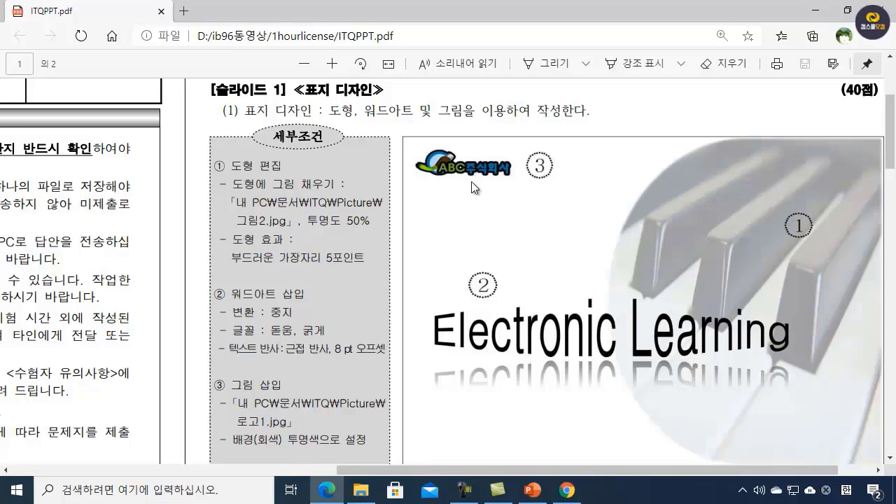
click(818, 12)
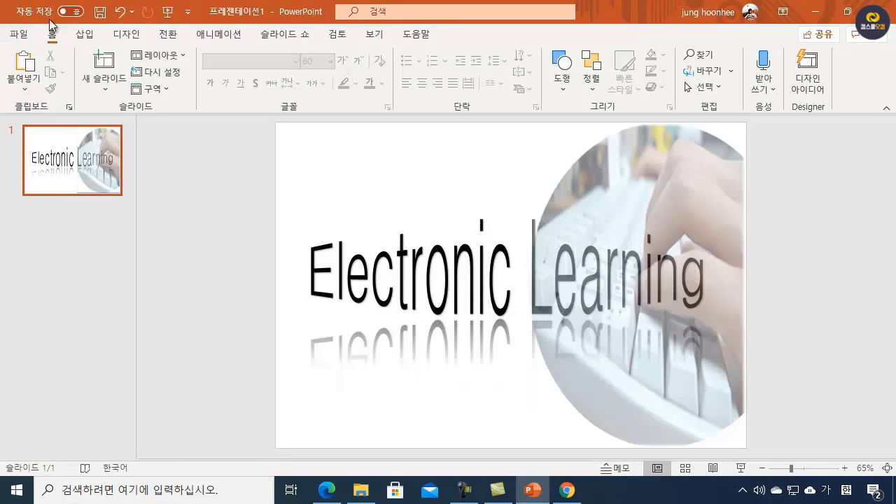
click(85, 33)
click(124, 82)
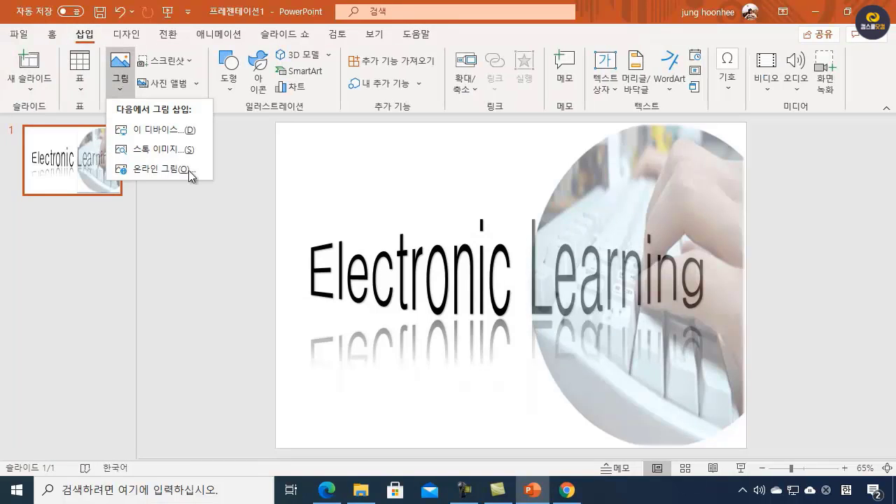
click(155, 135)
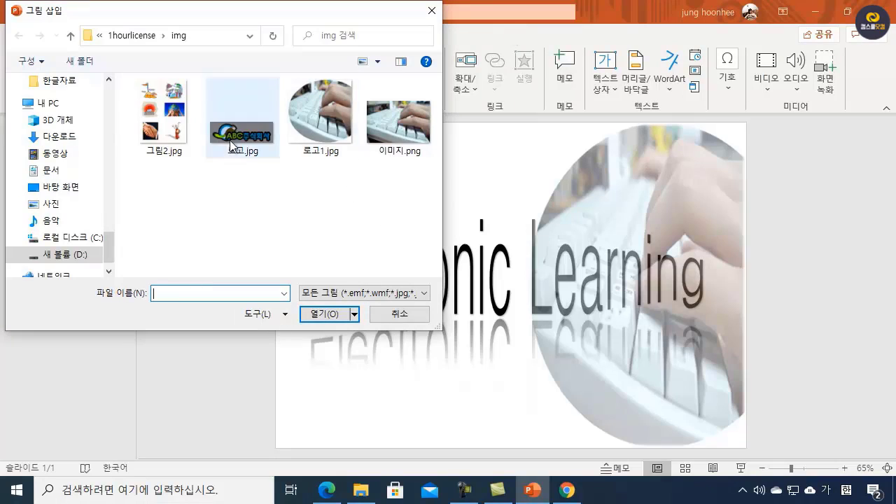
click(242, 115)
click(325, 315)
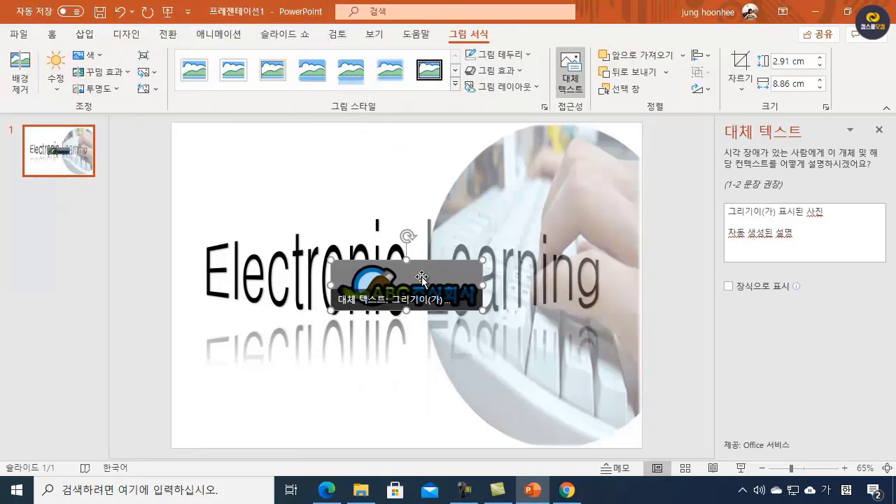
click(879, 129)
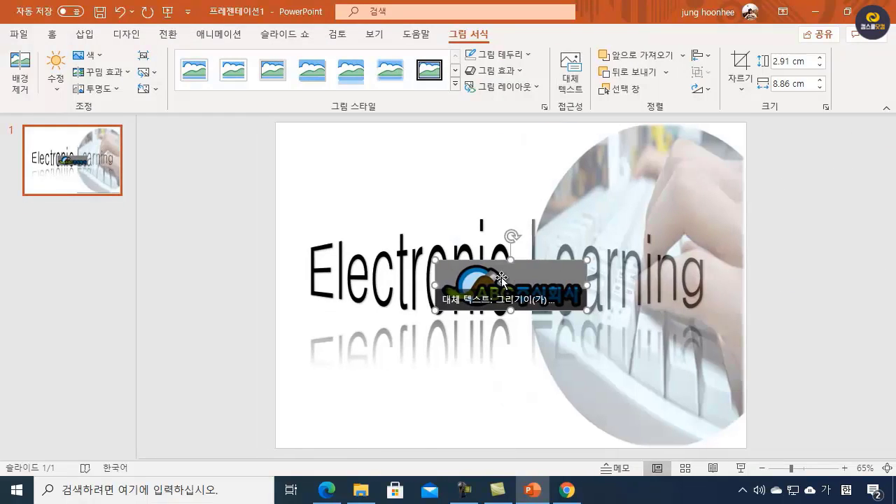
Step: Move the logo above the "Electronic Learning" title and set its gray background as the transparent color
drag(500, 273, 375, 185)
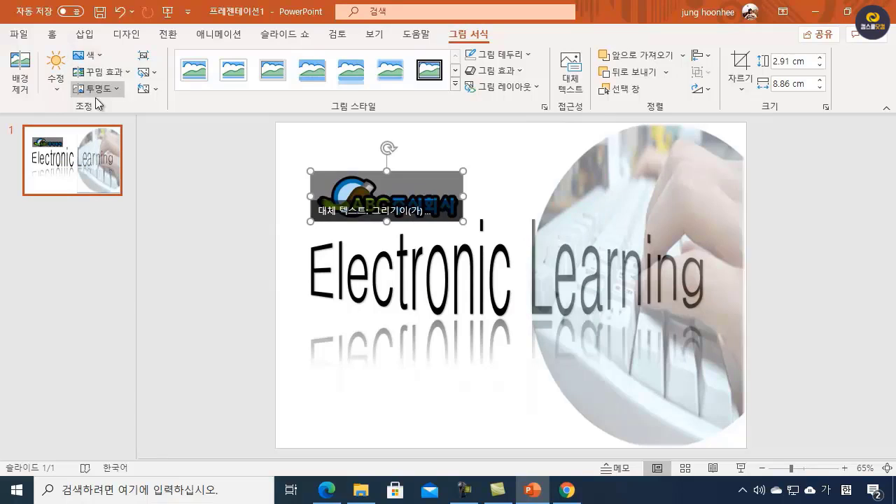
click(98, 57)
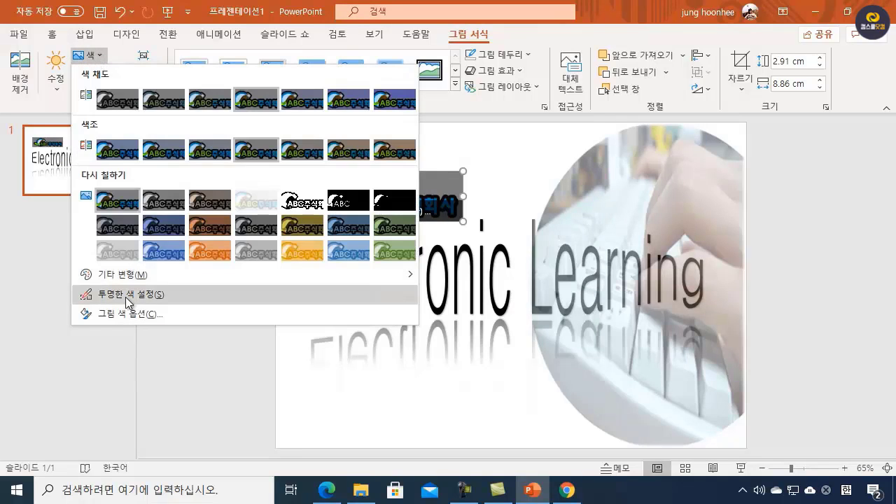
click(126, 298)
click(430, 179)
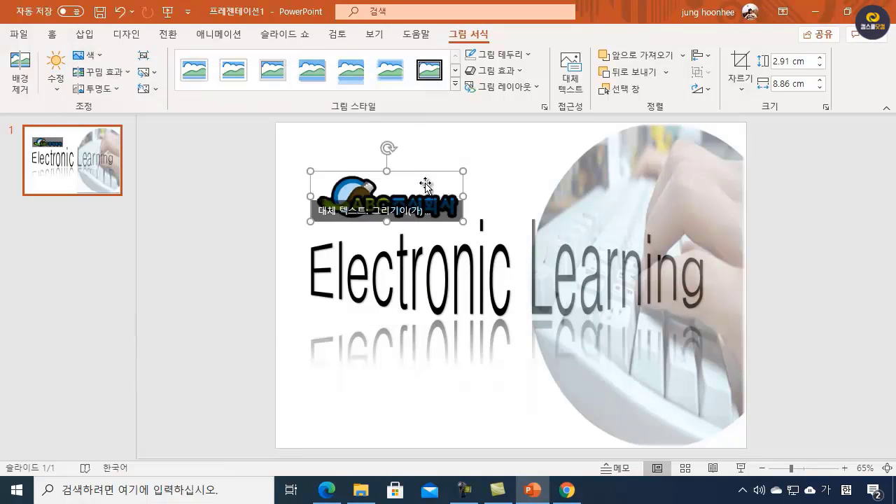
Step: Place the logo in the upper-left corner of slide 1 and shrink it to about 2.38 cm high by 7.24 cm wide
drag(351, 187, 317, 141)
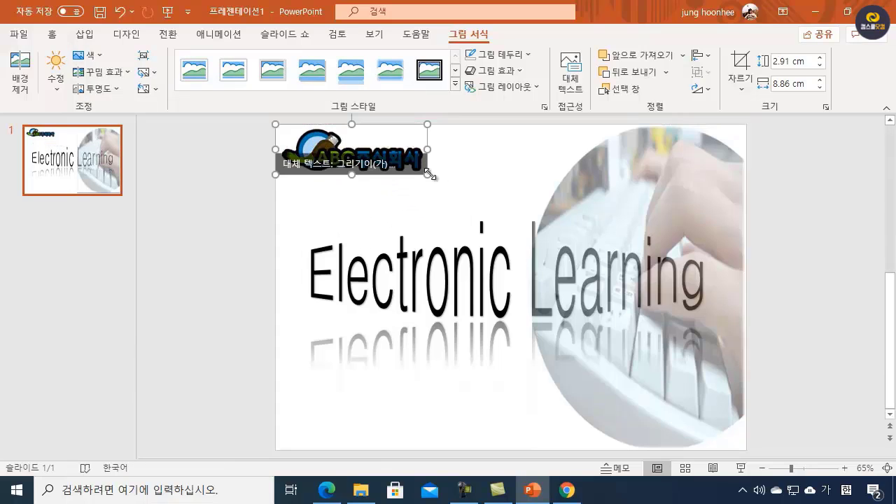
drag(427, 175, 353, 163)
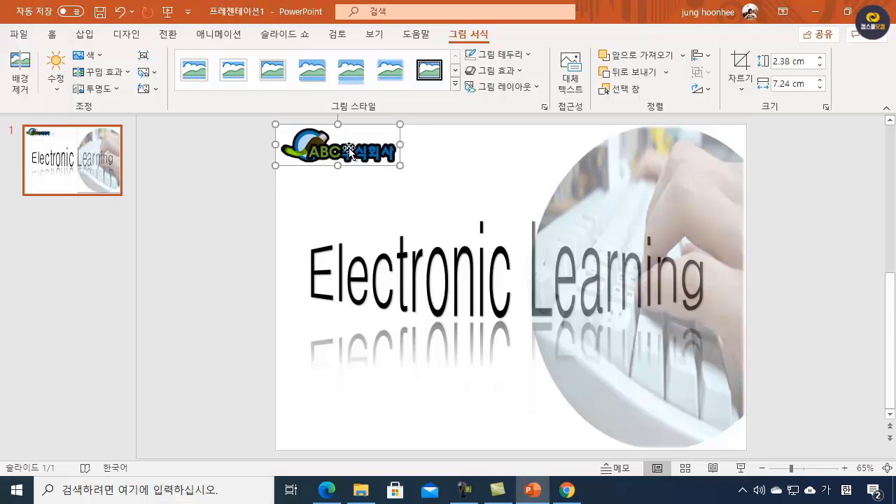
click(481, 183)
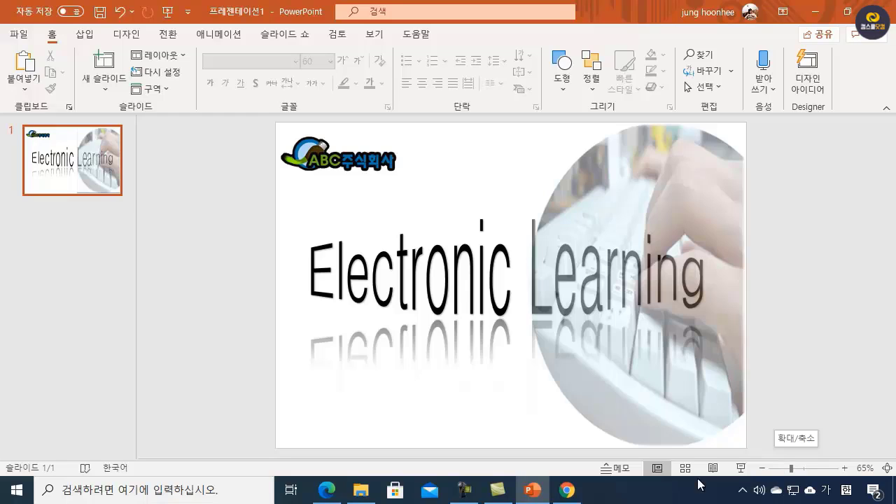
Step: Examine the slide 2 table-of-contents requirements and sample layout in ITQPPT.pdf, and return to PowerPoint
mouse_move(322, 495)
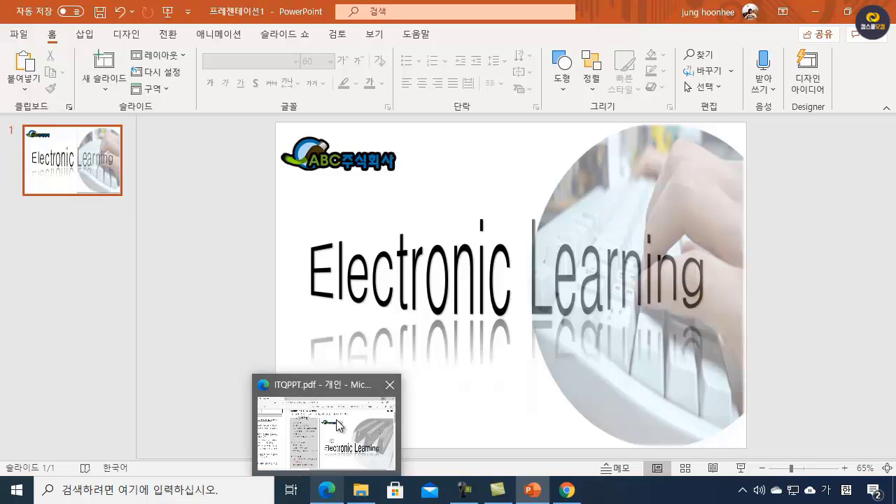
click(326, 434)
scroll(563, 210, down, 1)
scroll(560, 219, down, 6)
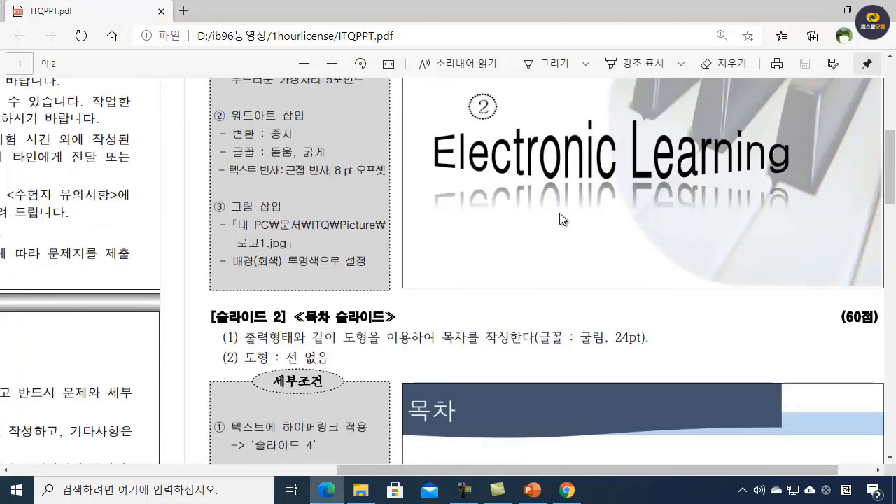
scroll(494, 262, up, 1)
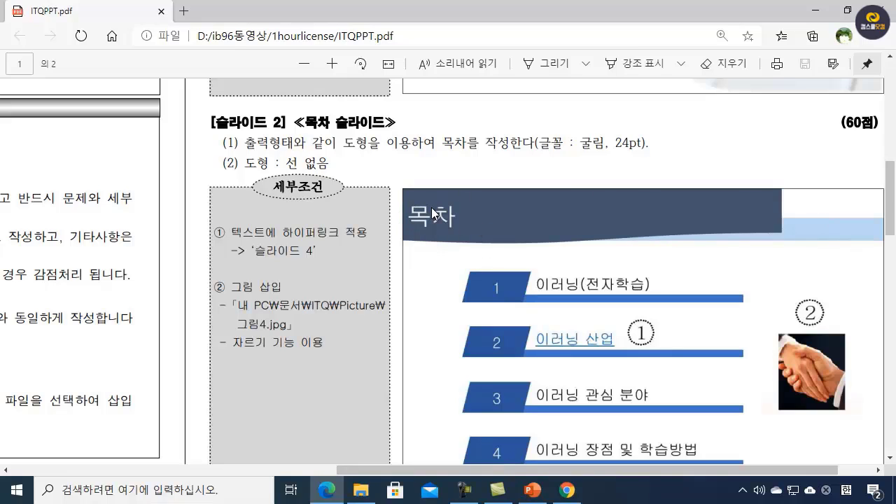
scroll(712, 263, down, 2)
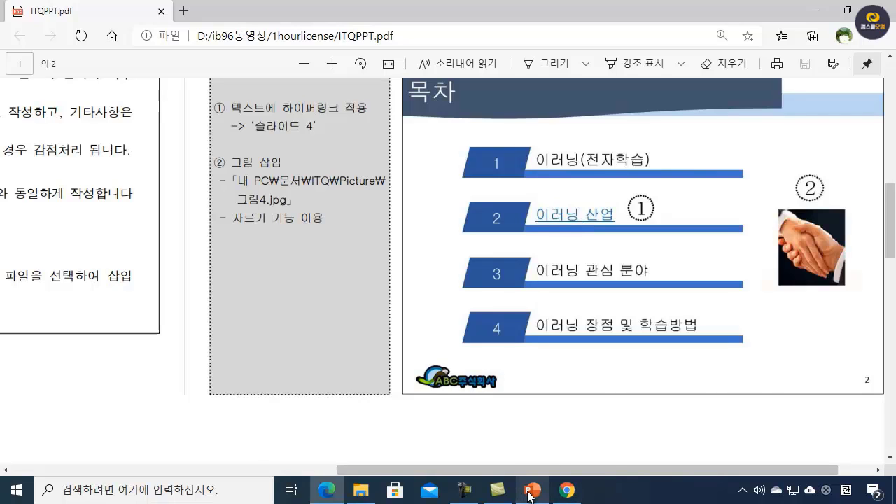
mouse_move(533, 491)
click(538, 447)
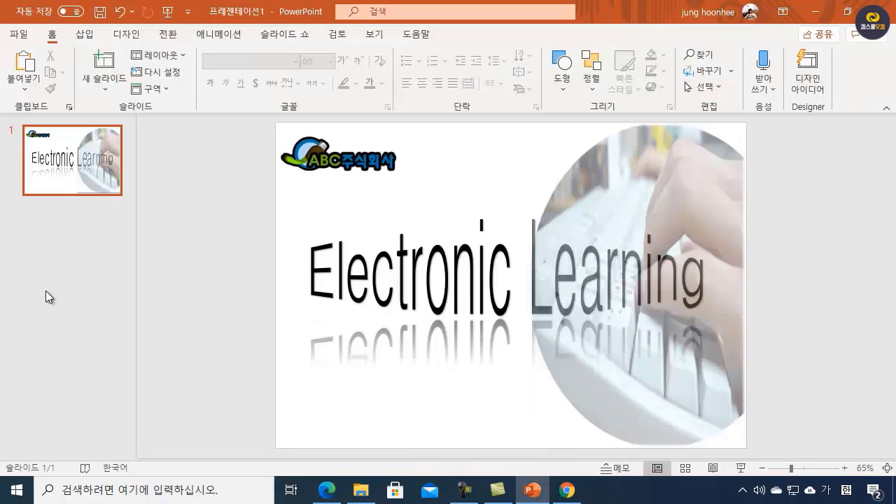
Step: Add a second slide with the 제목만 layout and enter "목차" as its title
click(105, 88)
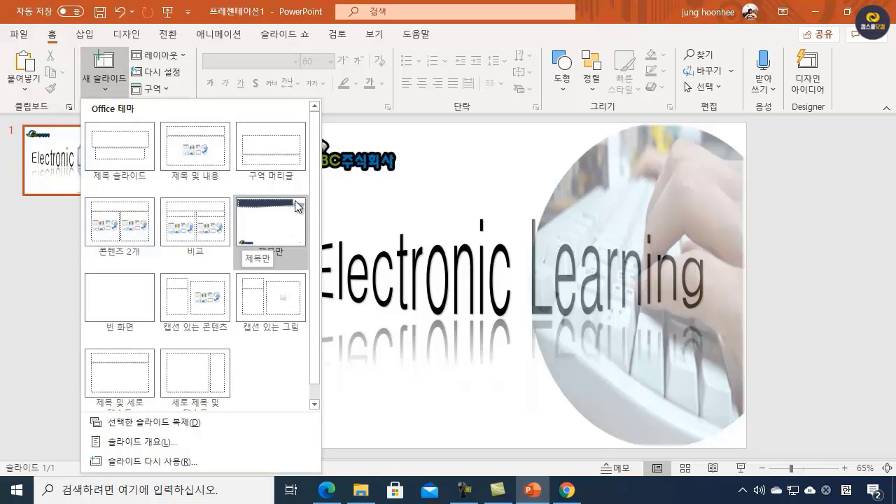
click(262, 231)
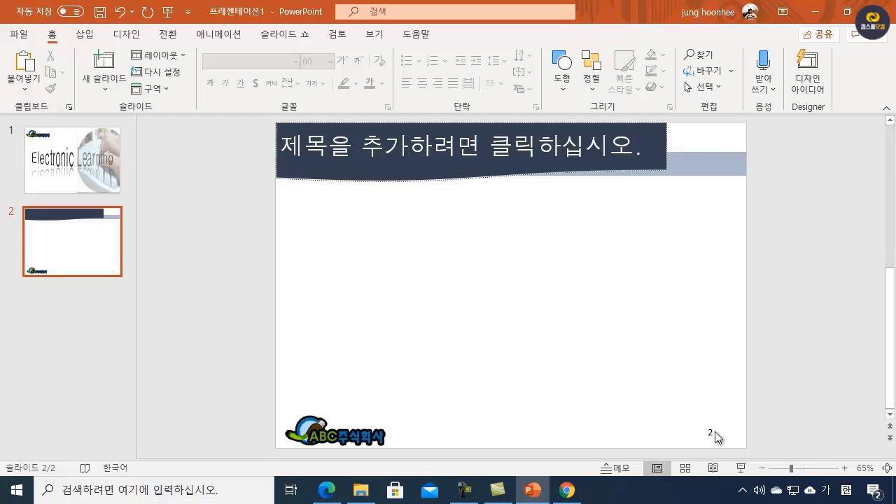
click(302, 152)
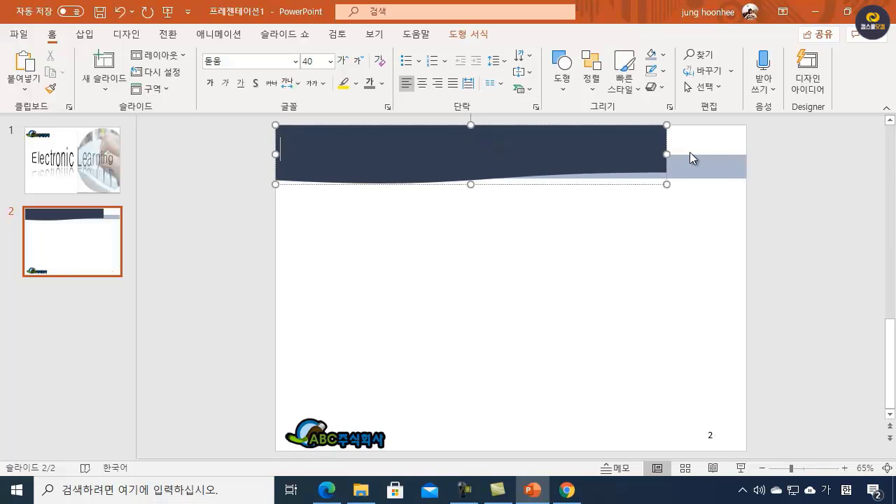
text(목차)
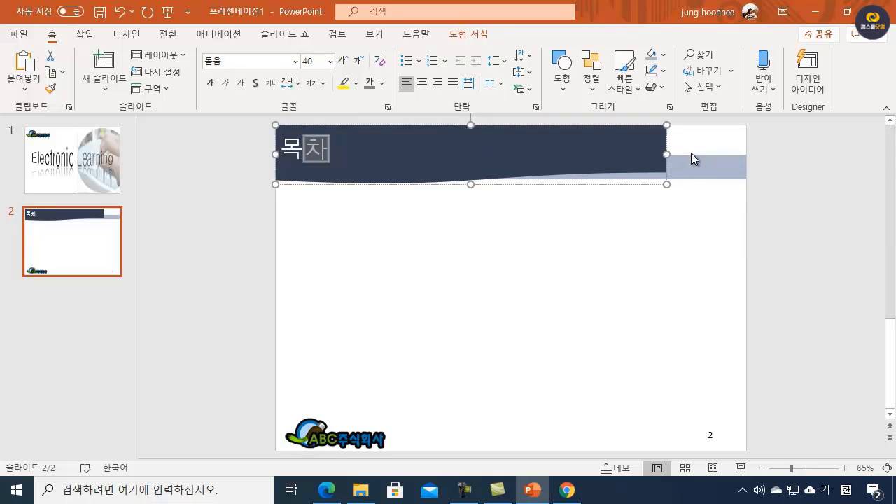
click(634, 240)
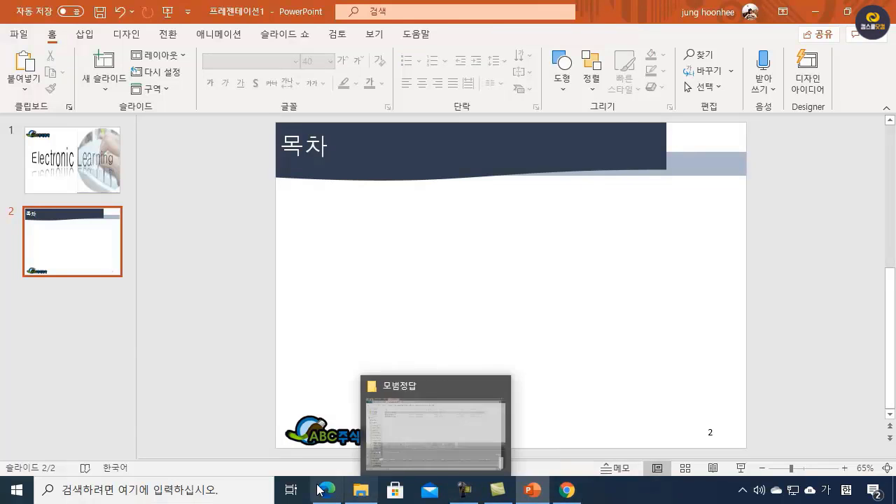
Step: Recheck the slide 2 layout in ITQPPT.pdf and draw a parallelogram about 4.02 cm wide and 1.89 cm high below the 목차 title
mouse_move(320, 490)
click(324, 432)
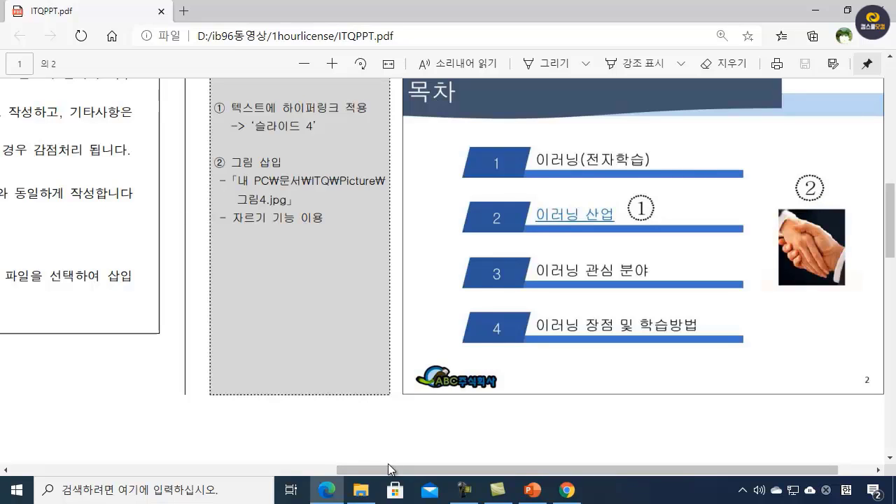
drag(380, 466, 135, 480)
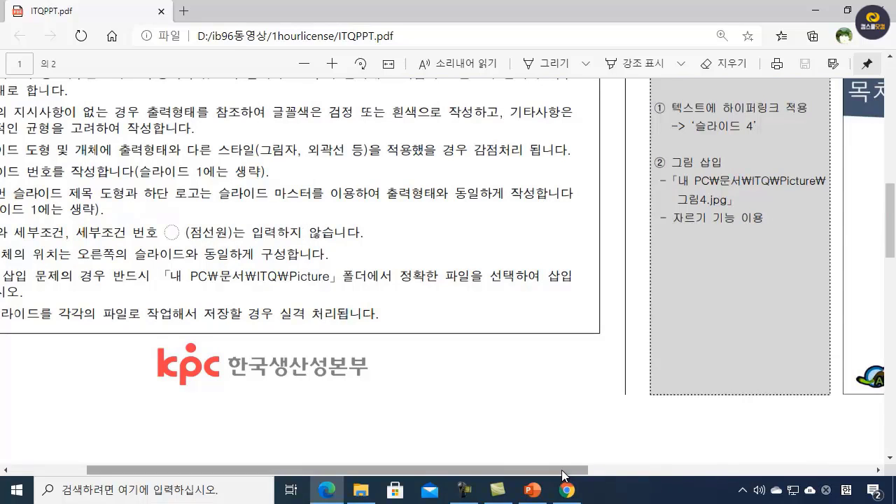
drag(585, 475, 794, 483)
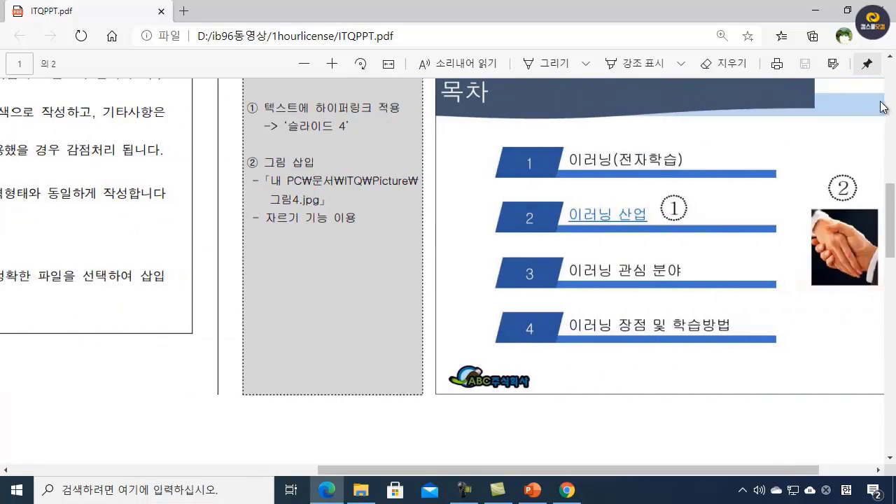
click(814, 19)
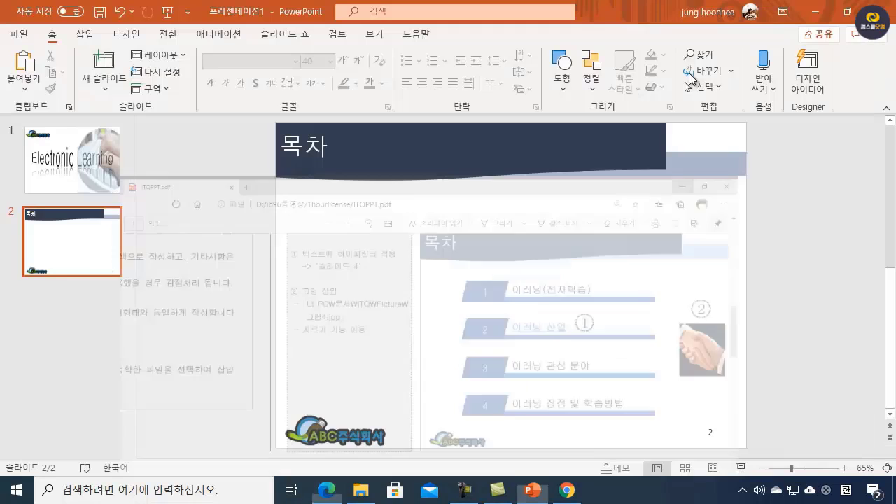
click(562, 78)
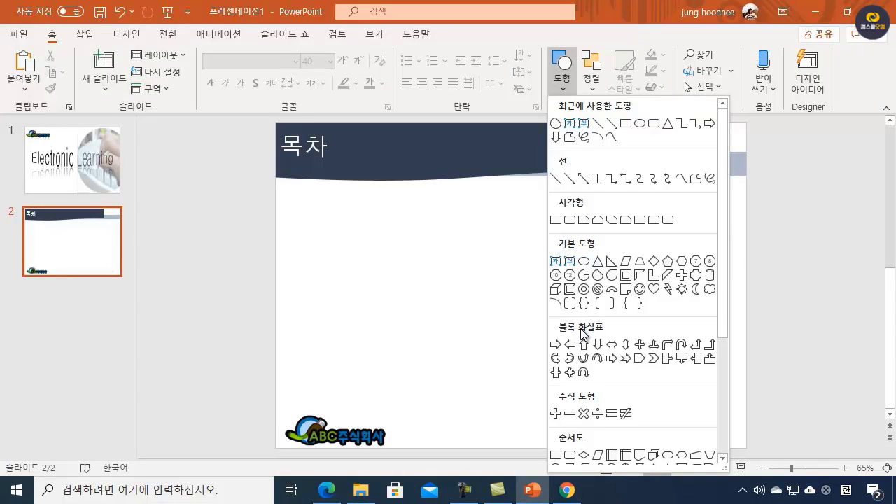
click(628, 264)
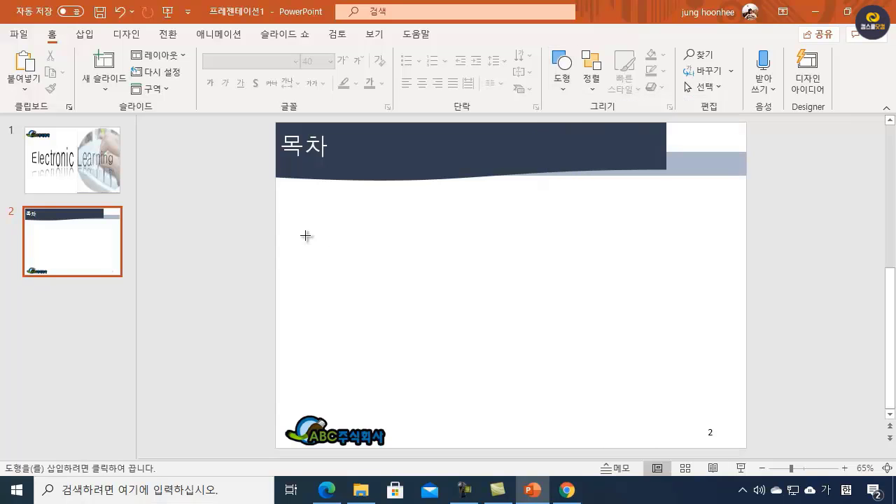
drag(306, 235, 374, 267)
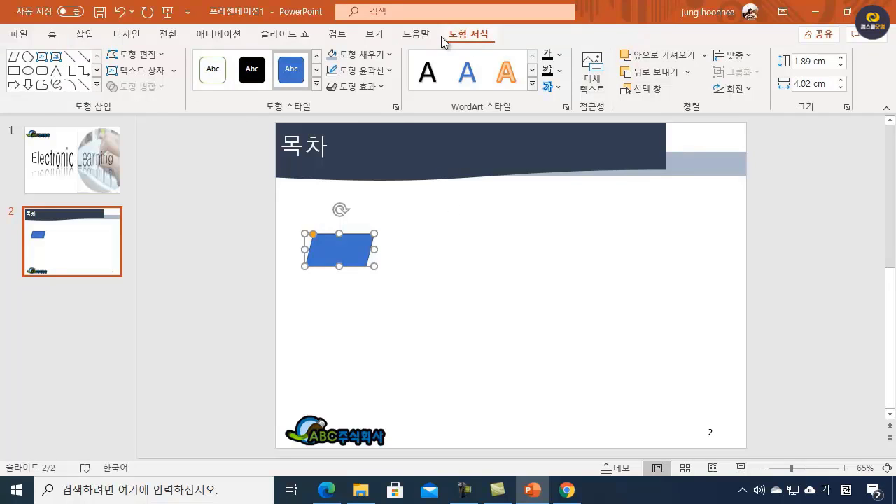
Step: Draw a thin rectangle about 0.41 cm high extending from the parallelogram's lower edge and lengthen it to about 13.89 cm
click(438, 260)
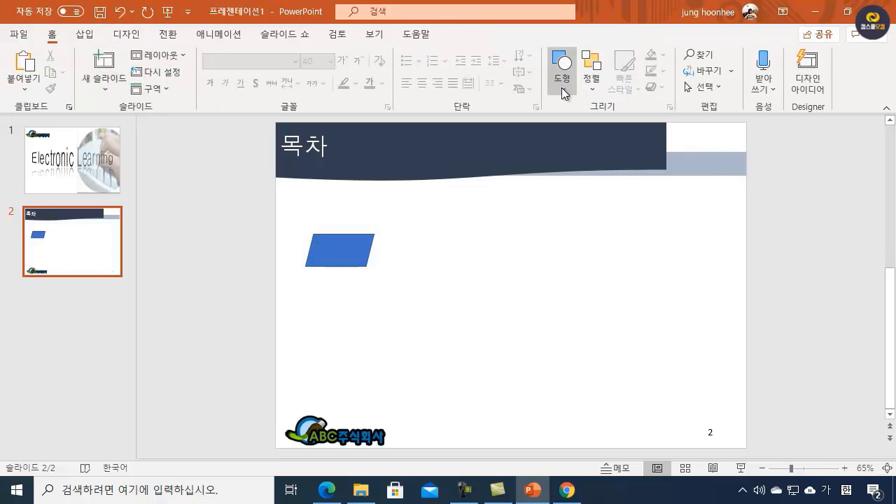
click(562, 87)
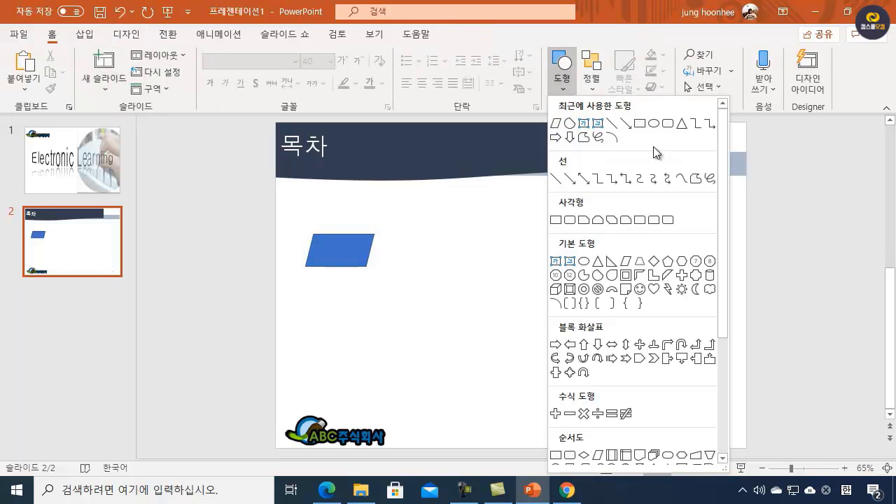
click(556, 220)
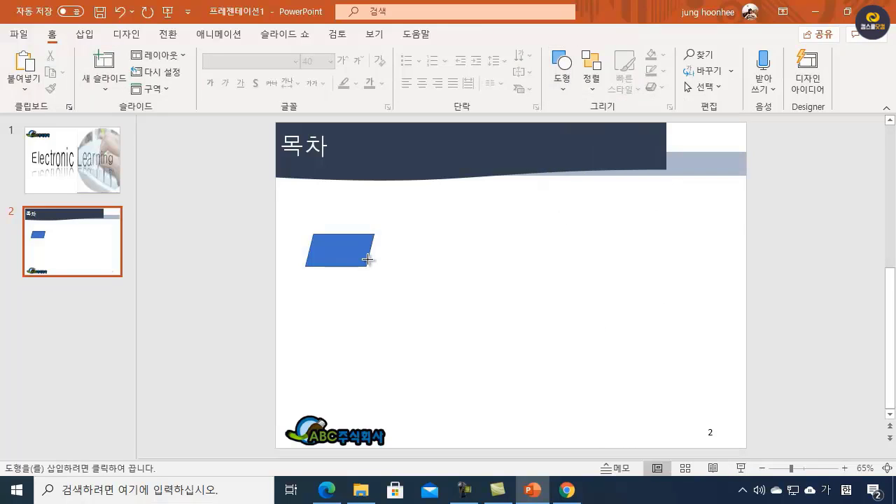
drag(367, 258, 588, 267)
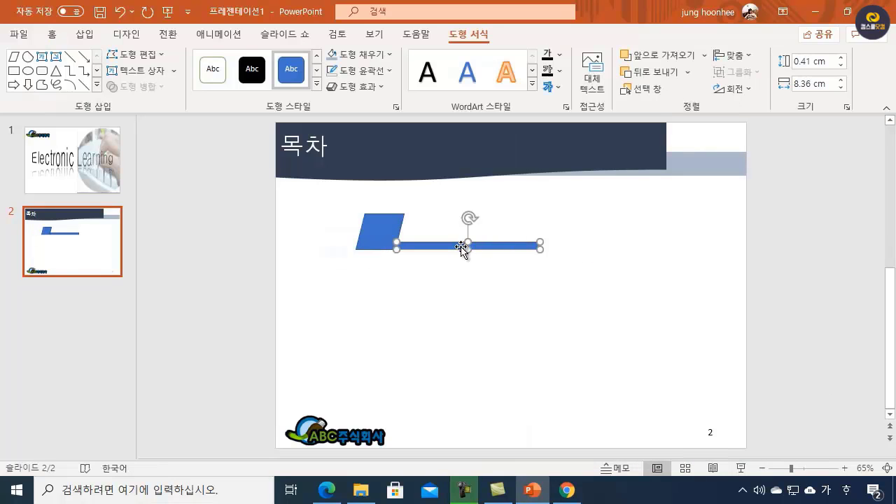
drag(451, 245, 440, 244)
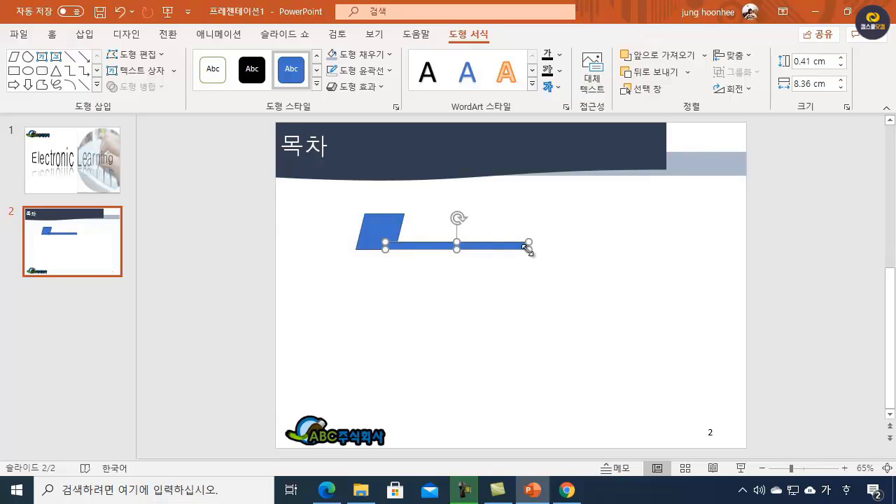
drag(529, 246, 623, 249)
click(512, 292)
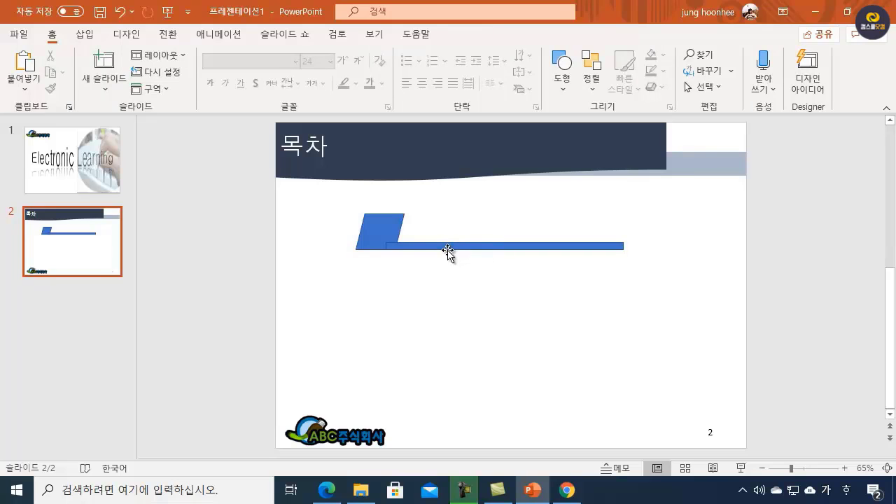
Step: Recheck the slide 2 shape requirements in ITQPPT.pdf and remove the outlines from the thin bar and the parallelogram
click(424, 245)
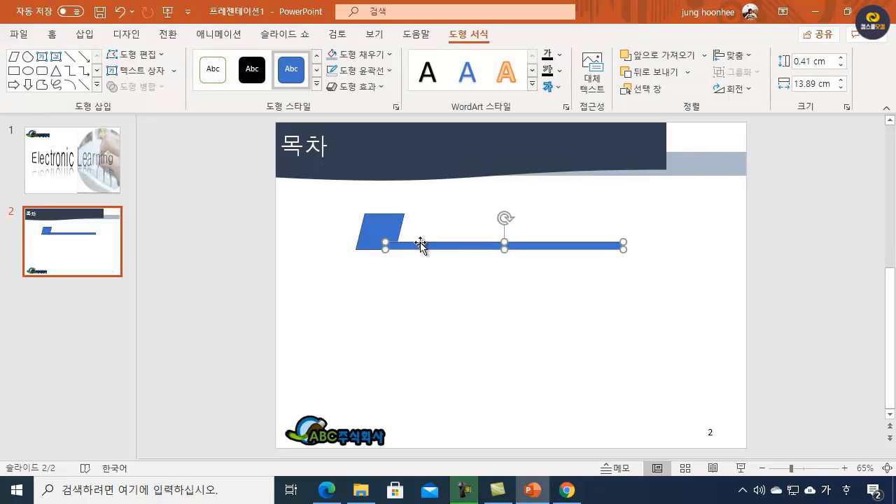
click(325, 490)
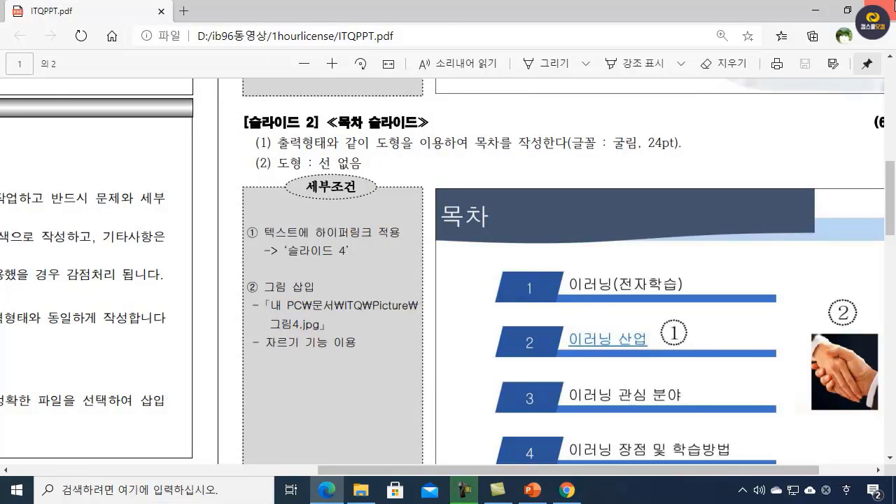
click(816, 10)
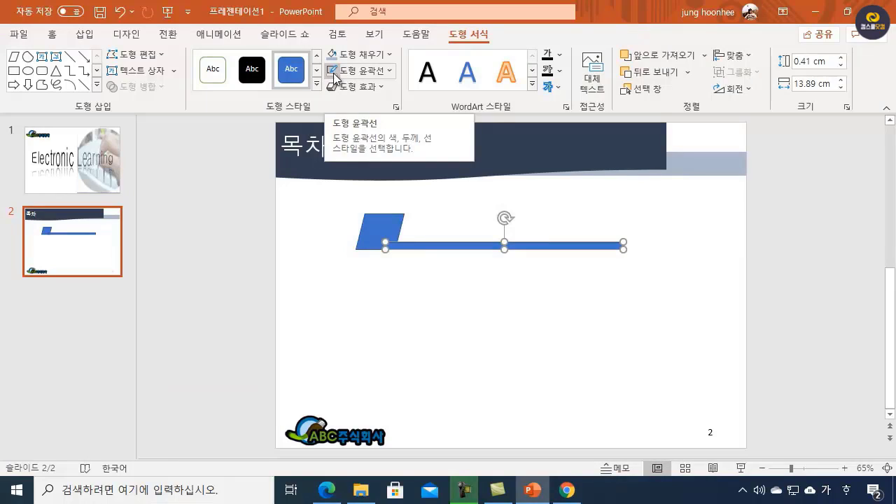
click(443, 227)
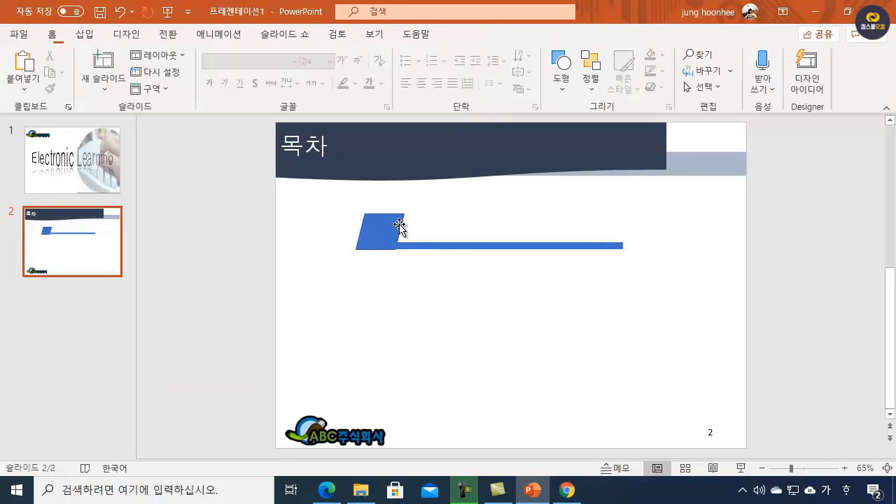
click(398, 231)
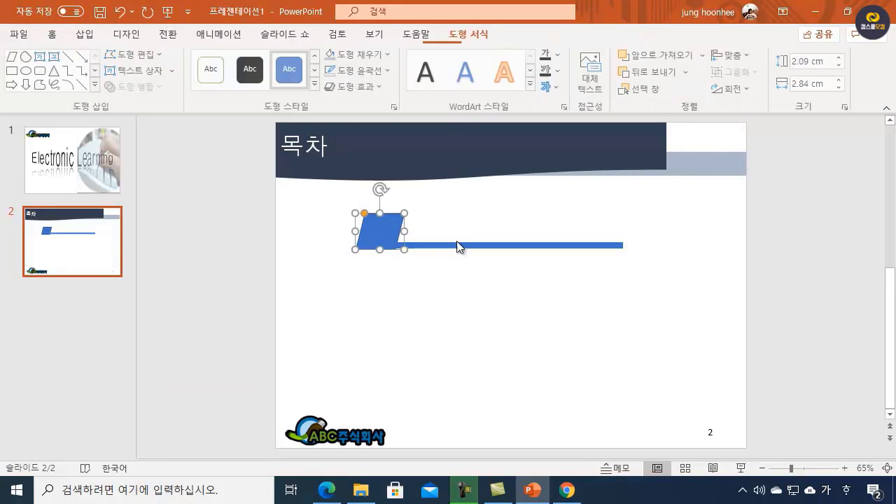
click(505, 215)
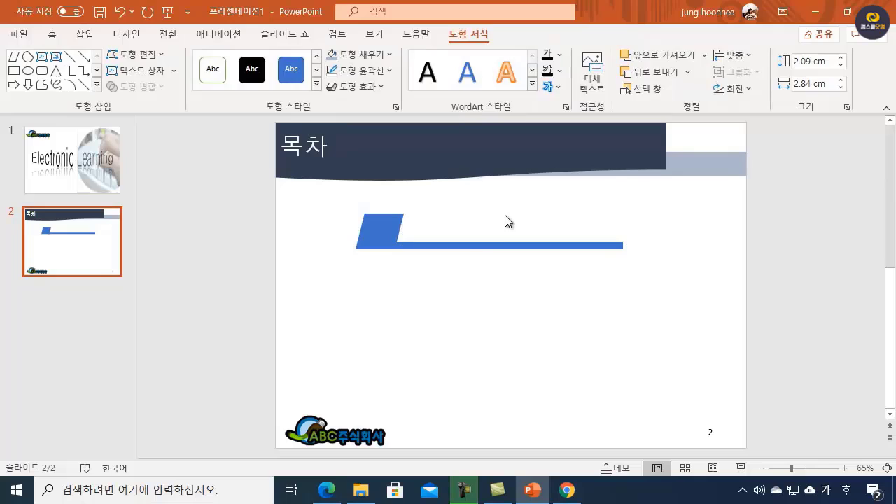
Step: Nudge the thin bar and the parallelogram in fine increments to line up their lower edges
click(473, 246)
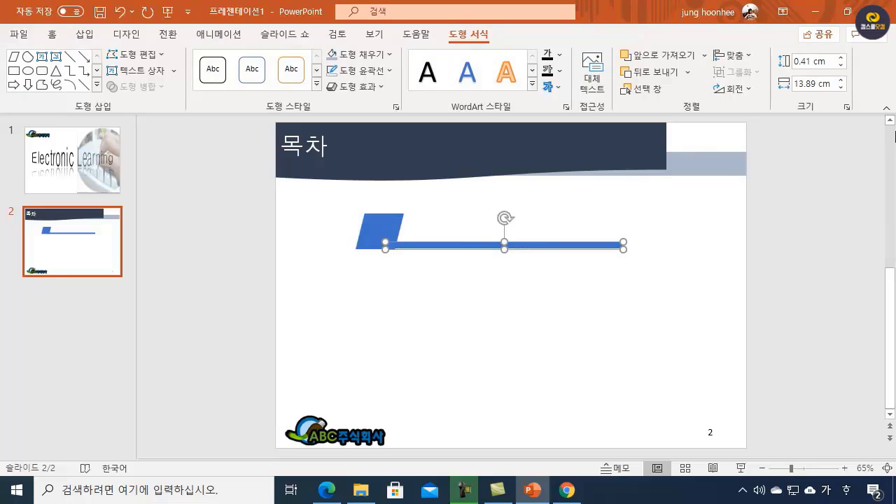
key(ctrl+Down)
key(ctrl+Down)
key(ctrl+Down)
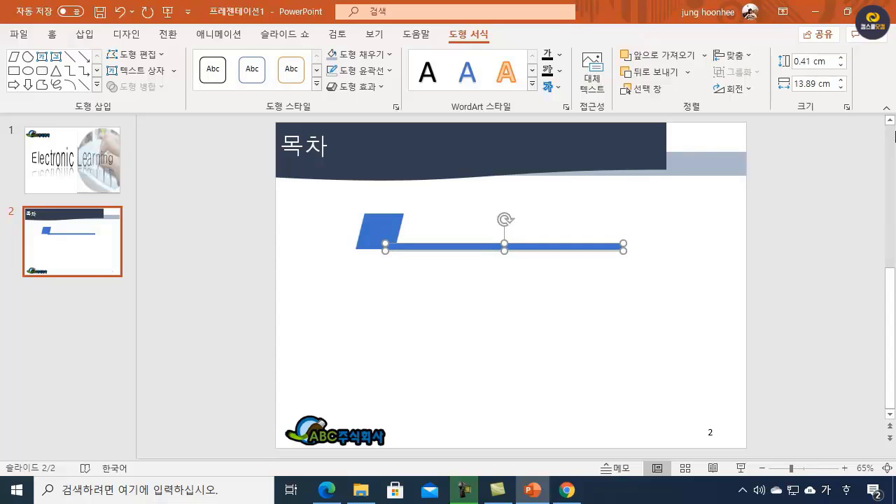
click(608, 300)
click(474, 247)
key(ctrl+Up)
click(472, 274)
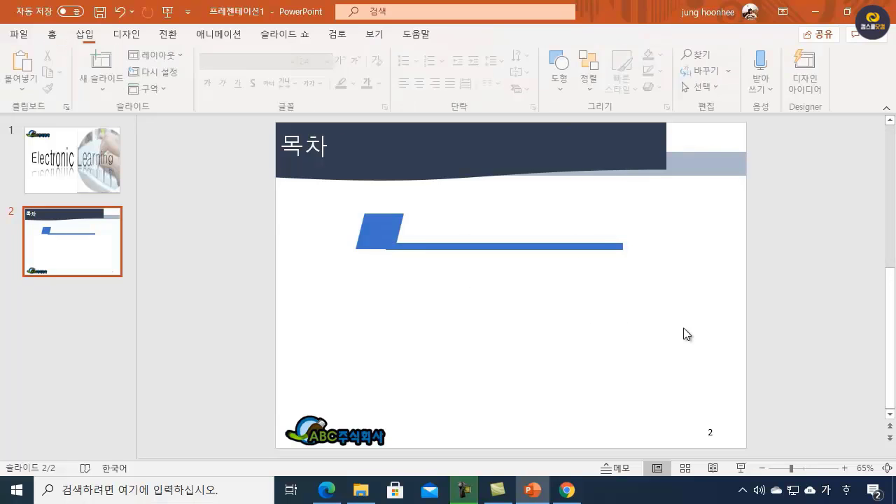
click(388, 217)
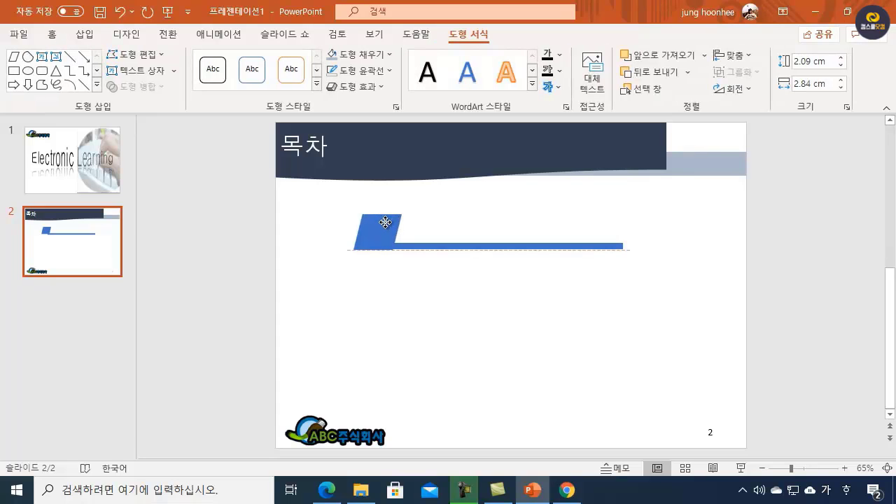
key(ctrl+Up)
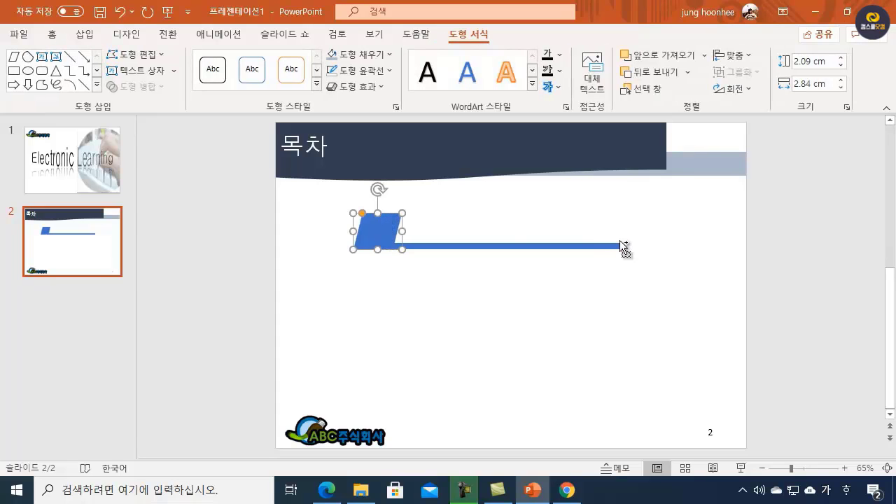
click(439, 332)
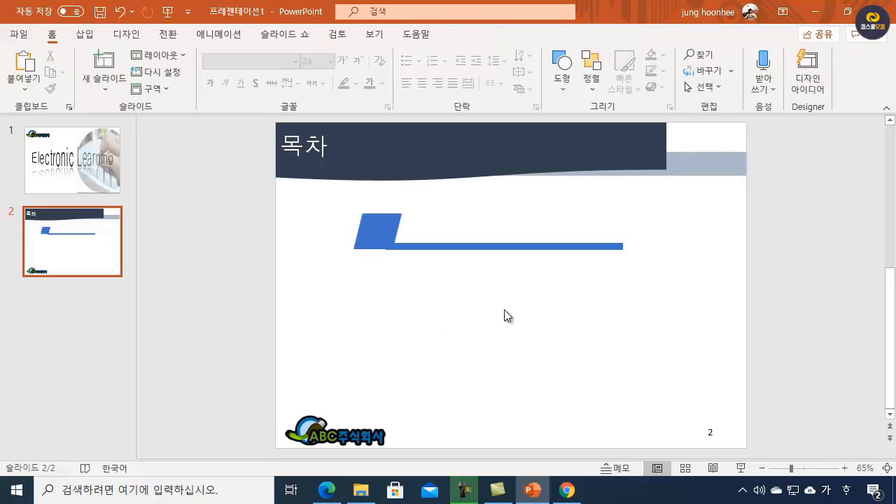
Step: Enter the number 1 inside the parallelogram
click(378, 230)
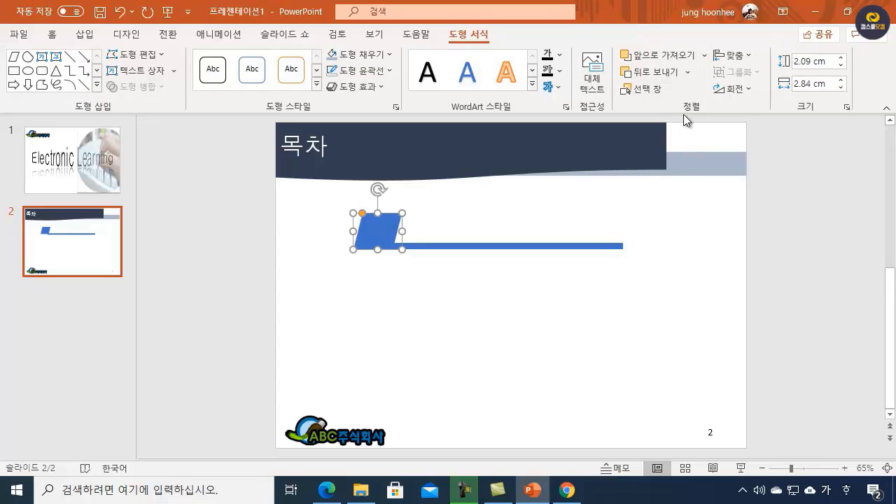
click(535, 321)
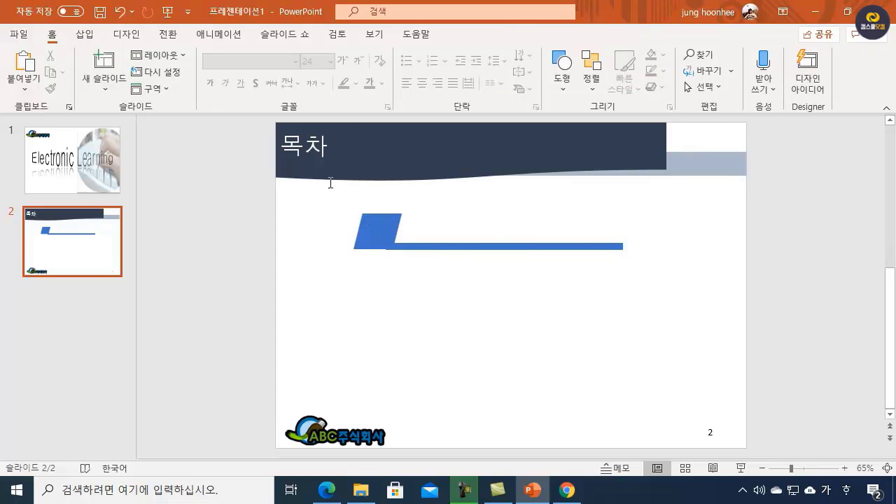
click(385, 226)
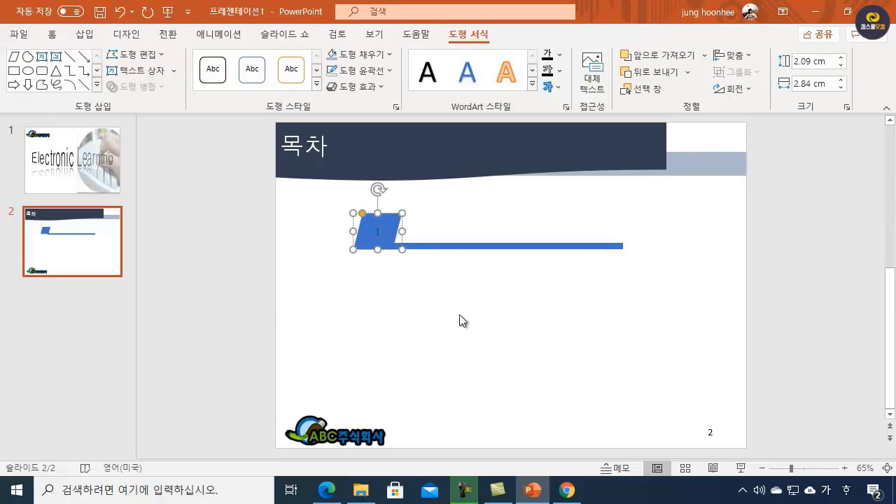
click(462, 320)
click(388, 236)
Step: Check the required font in ITQPPT.pdf and set the parallelogram's number to 굴림, 24 pt
click(339, 496)
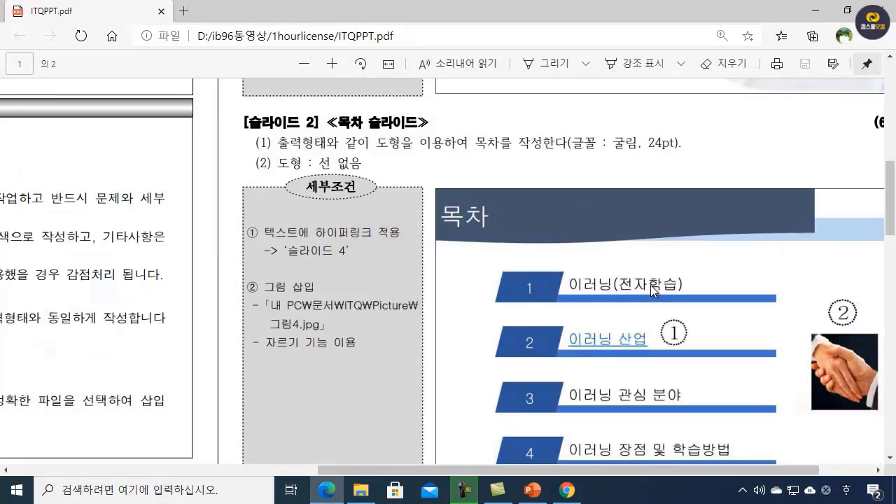
click(820, 16)
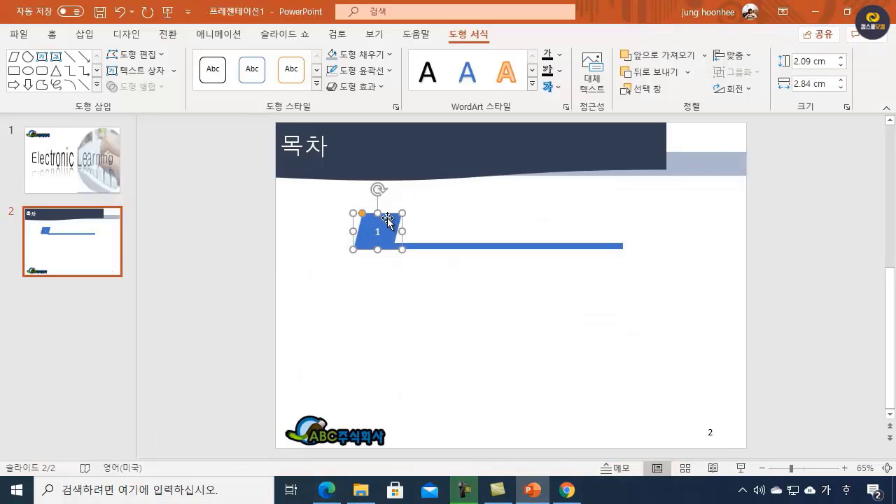
click(53, 35)
click(266, 60)
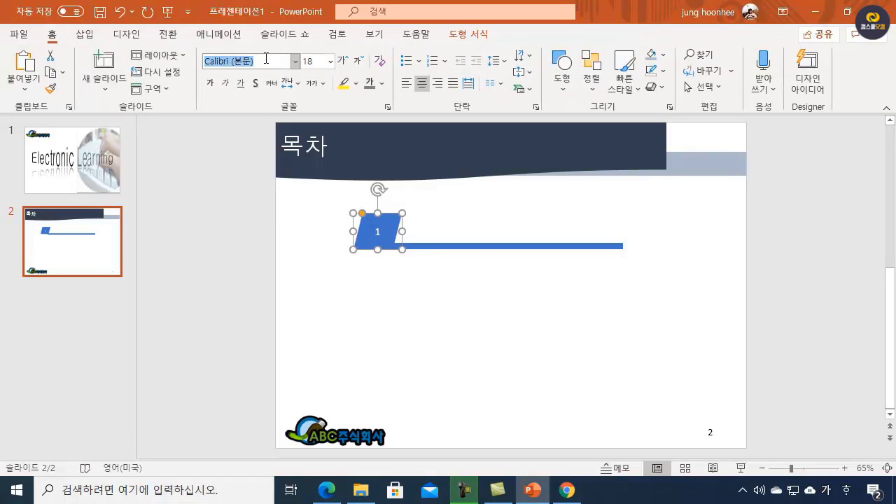
text(굴림)
key(Return)
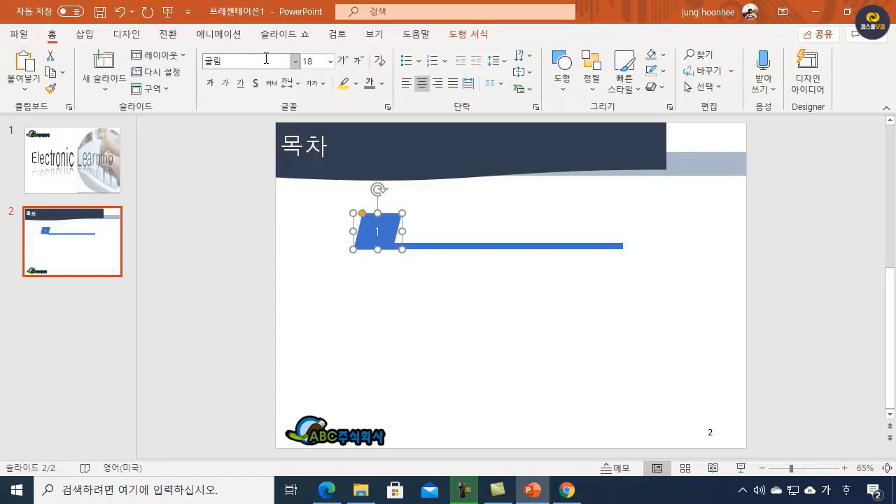
click(321, 61)
text(2)
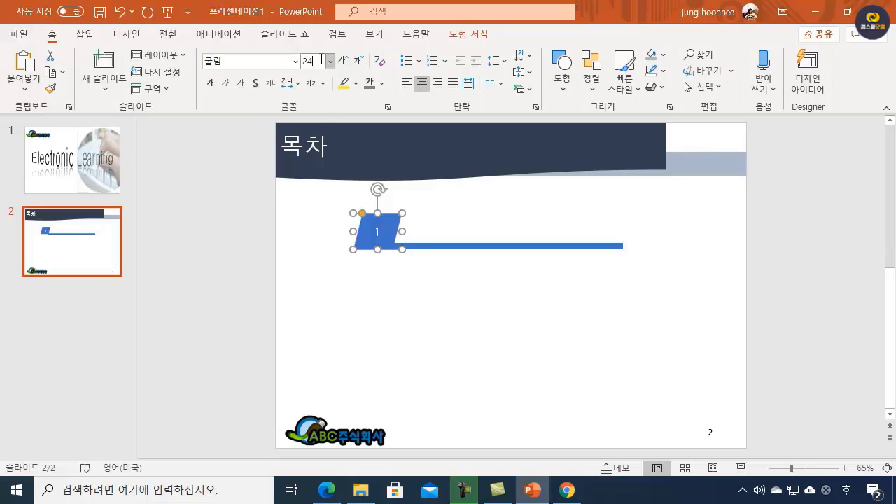
text(4)
key(Return)
click(470, 322)
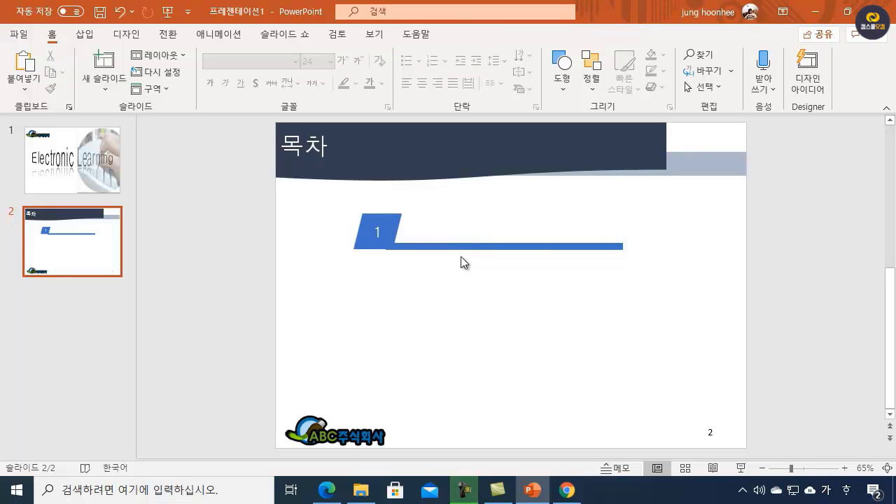
Step: Insert a text box reading "이러닝(전자산업)" and place it just above the thin bar beside the number 1
click(564, 70)
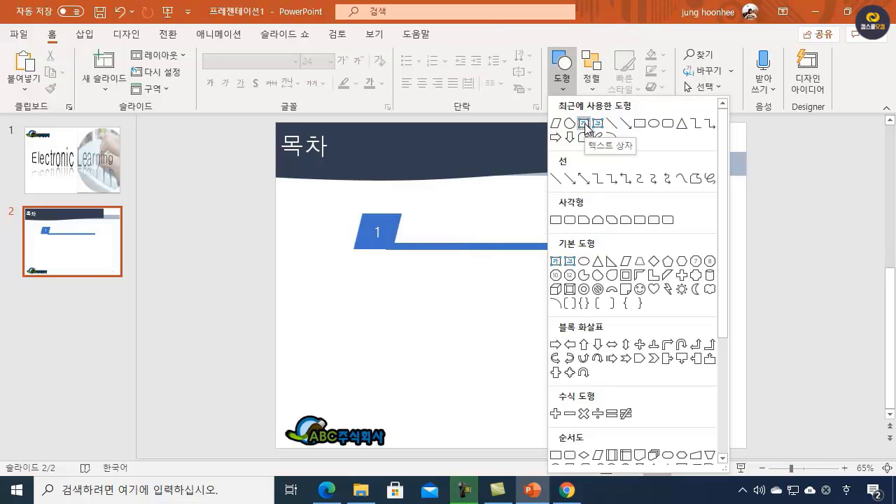
click(585, 125)
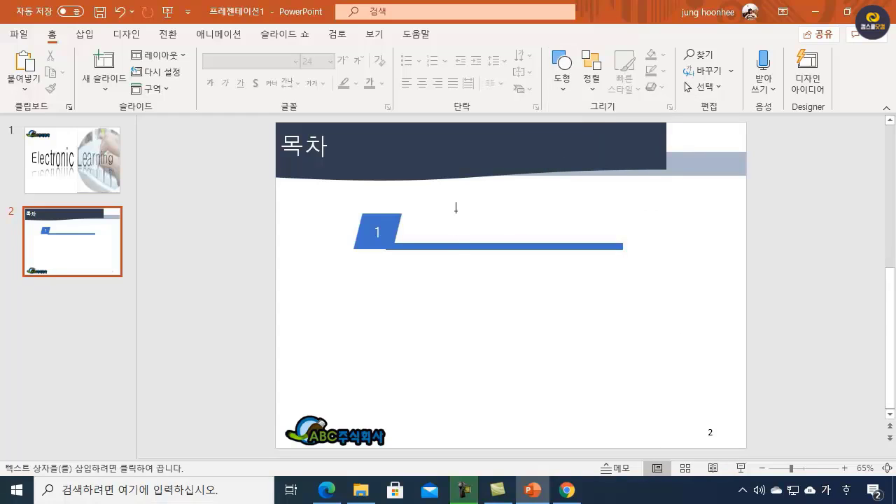
drag(453, 201, 457, 250)
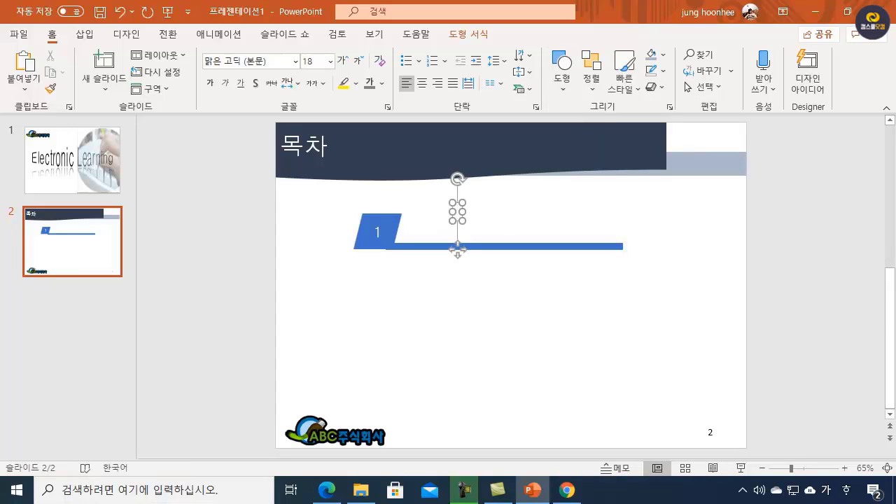
text(이러)
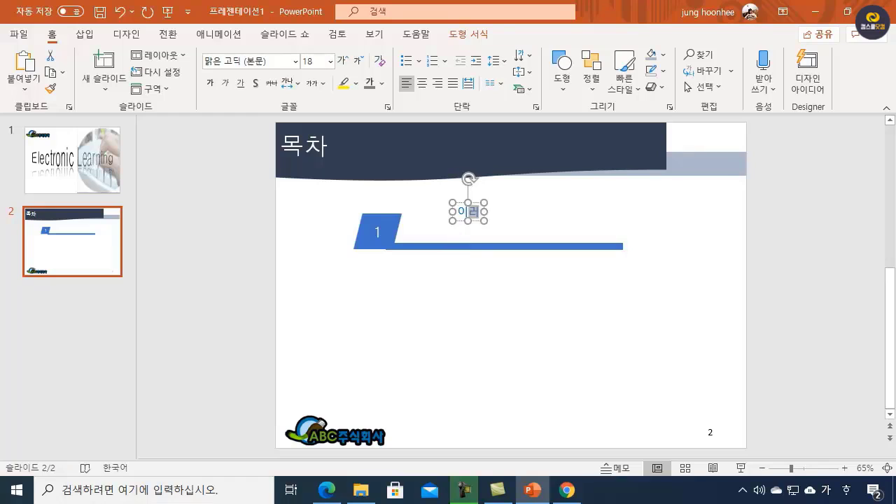
text(닝(전)
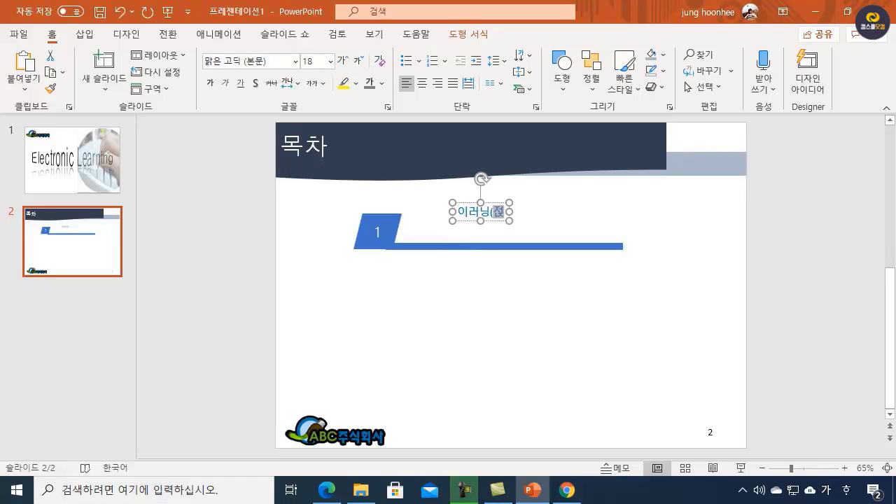
text(자산업))
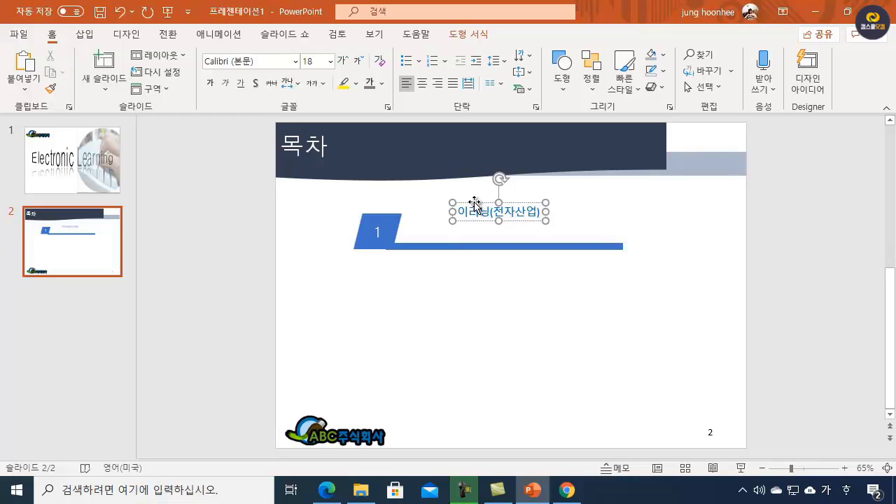
drag(474, 201, 462, 220)
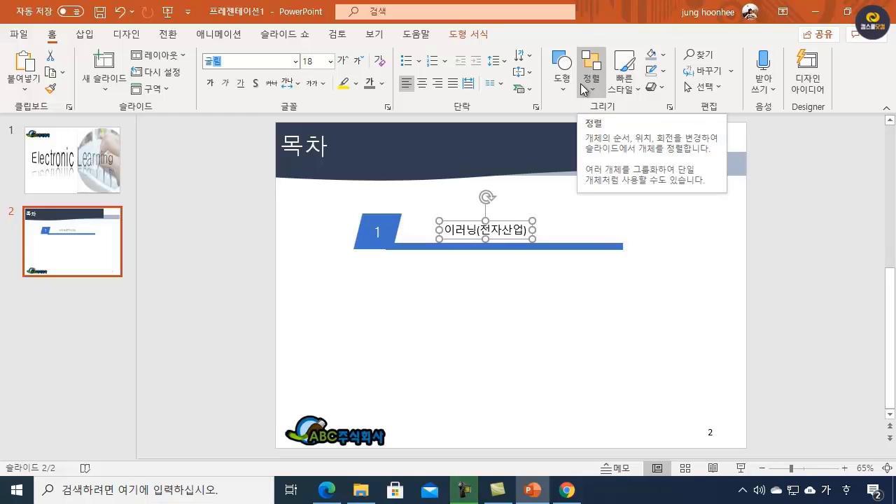
Step: Set the text box "이러닝(전자산업)" to 굴림, 24 pt and move it close beside the parallelogram
key(ctrl+z)
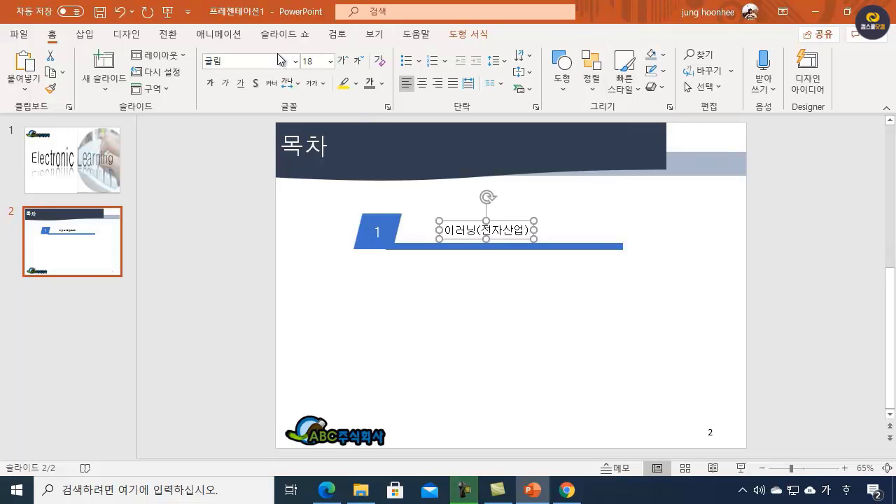
click(315, 61)
text(24)
key(Return)
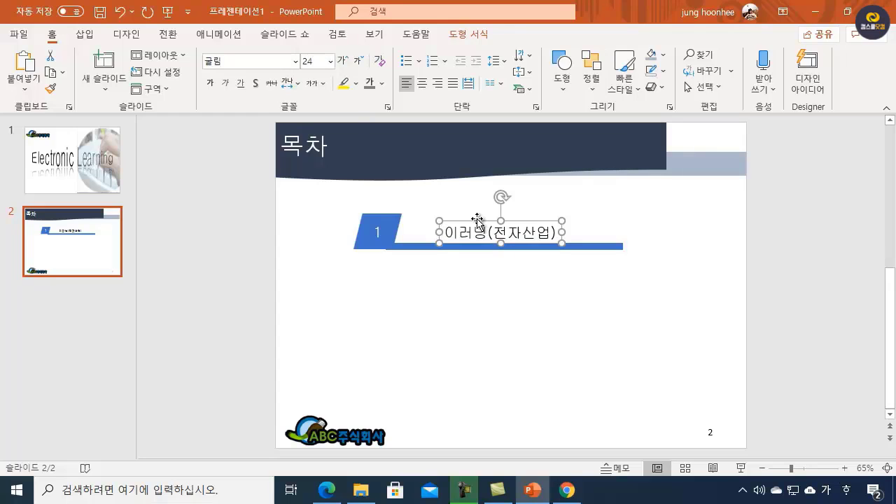
drag(477, 220, 440, 220)
click(525, 318)
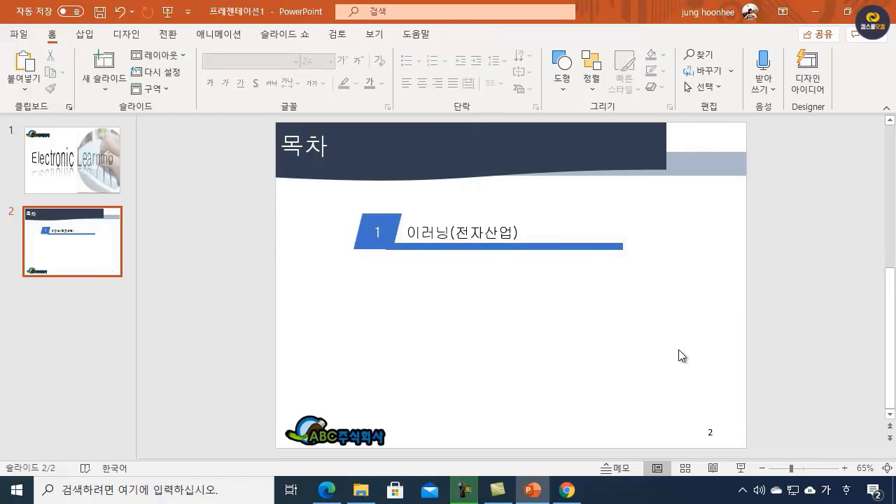
Step: Fill the parallelogram numbered 1 with a dark grey theme colour to distinguish it from the thin bar
click(389, 220)
click(378, 331)
click(390, 218)
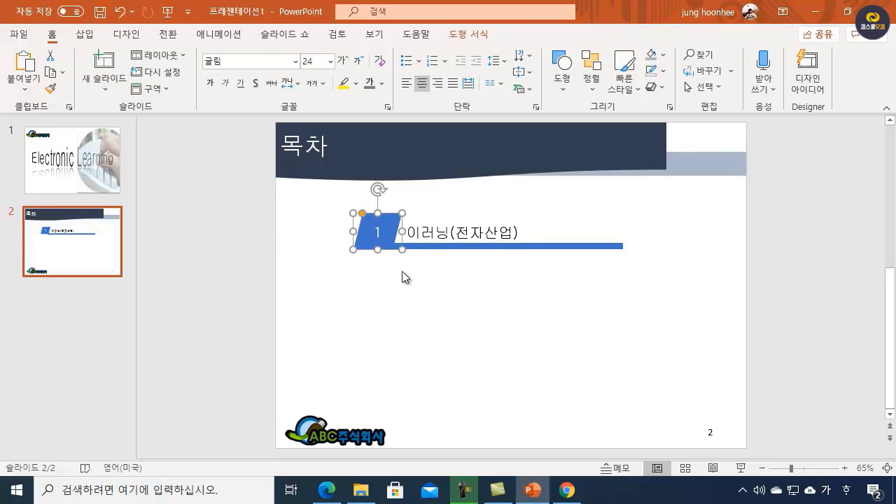
click(427, 246)
click(388, 218)
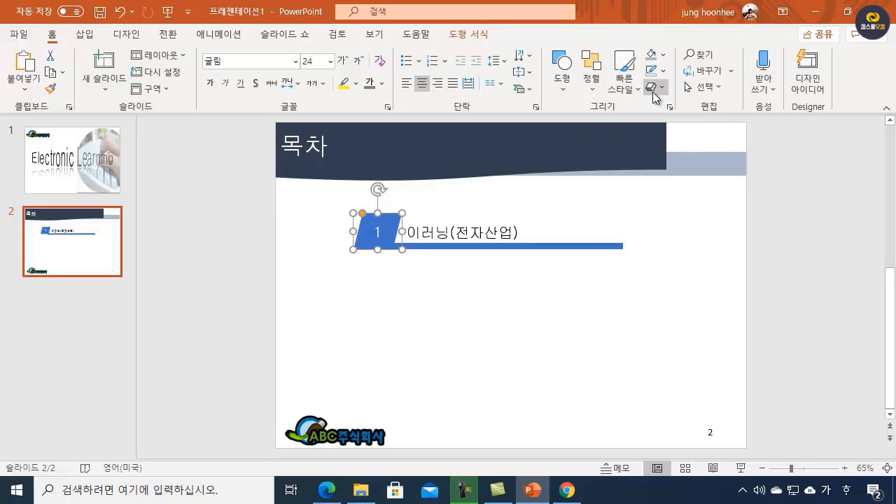
click(661, 54)
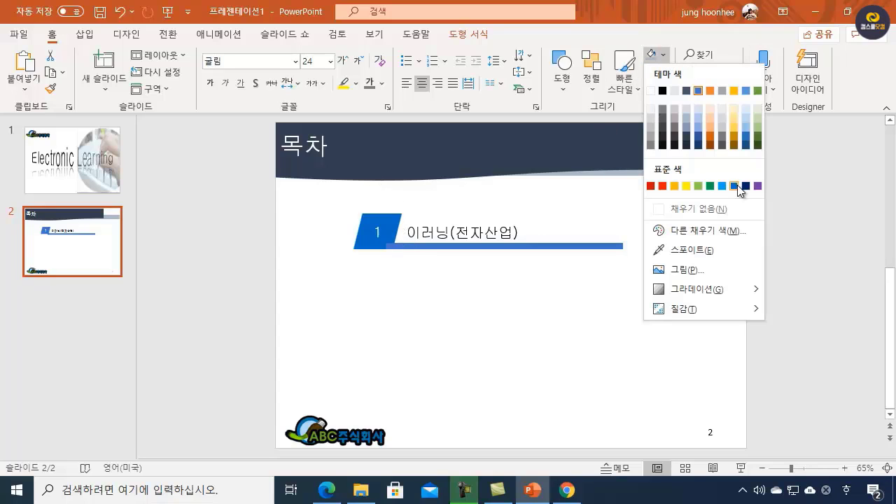
click(673, 136)
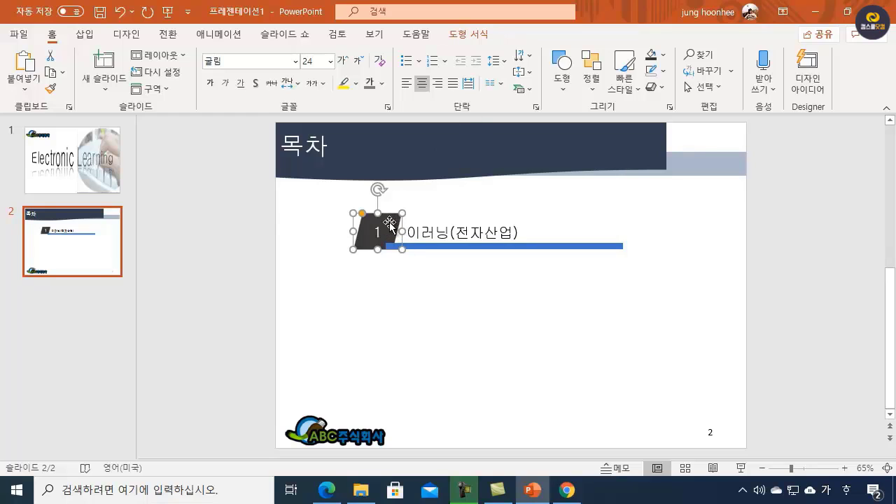
Step: Bring the parallelogram to the very front and nudge it down slightly to line up with the thin bar's lower edge
click(483, 41)
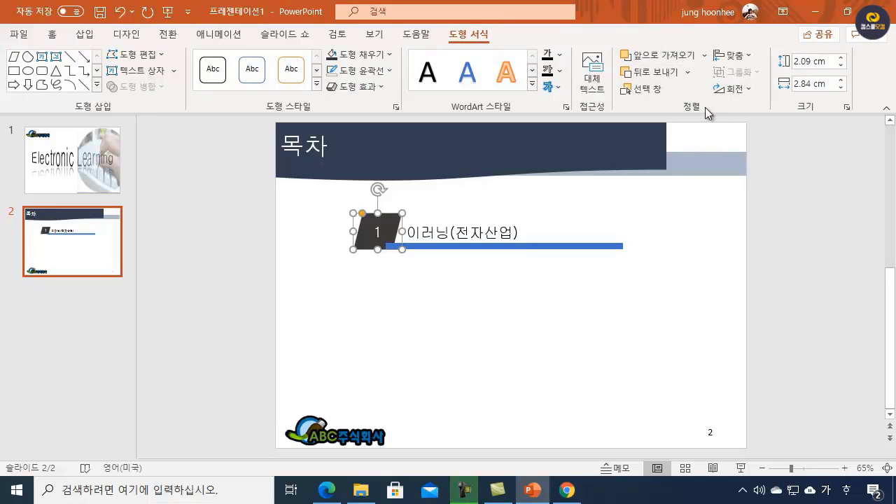
click(704, 55)
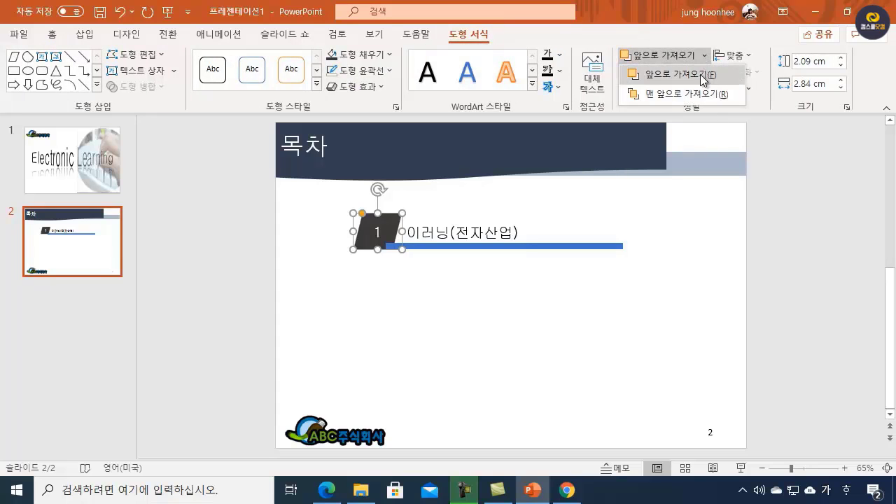
click(669, 95)
click(513, 270)
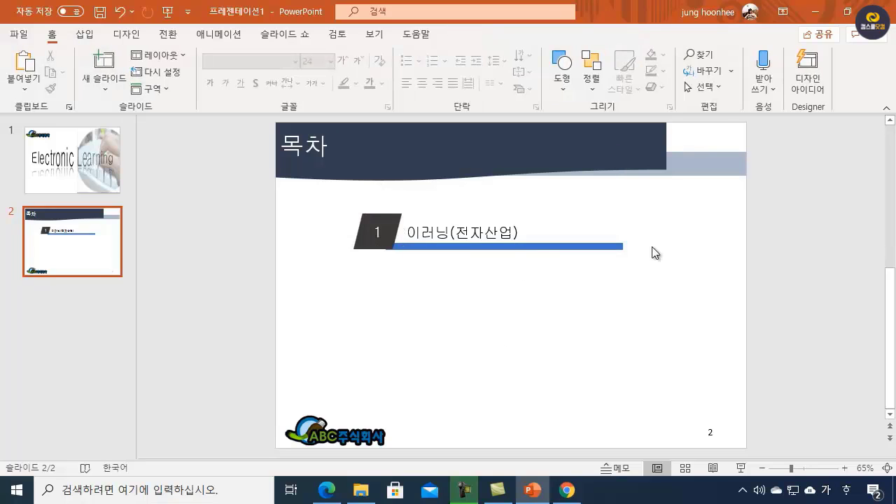
click(389, 234)
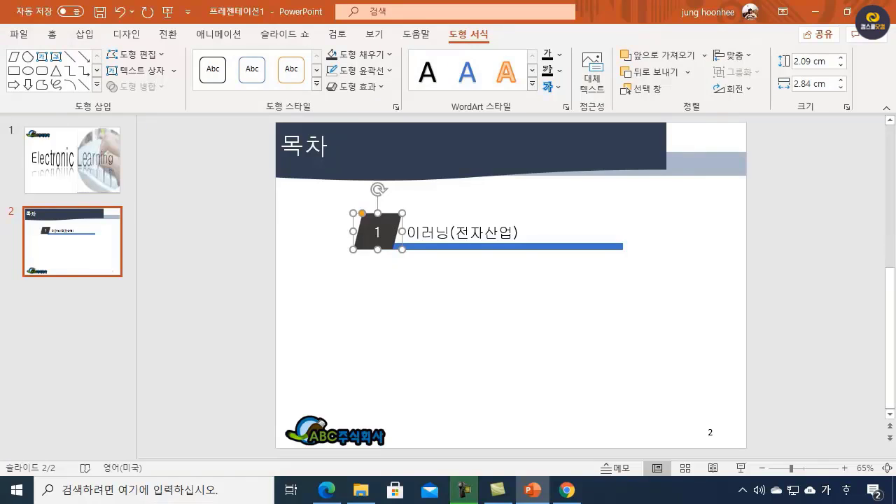
key(ctrl+Down)
click(529, 361)
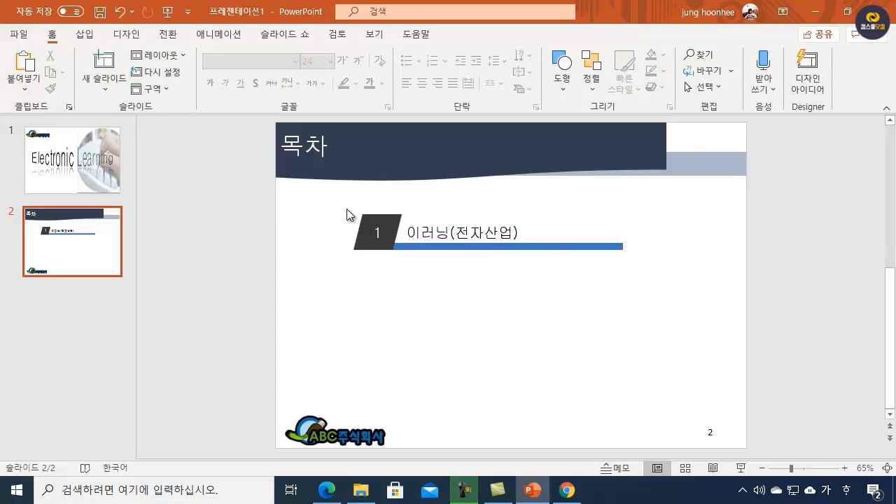
Step: Duplicate the complete first entry with its parallelogram, bar and text, and place the copy directly beneath it, aligned with the original
drag(610, 245, 640, 269)
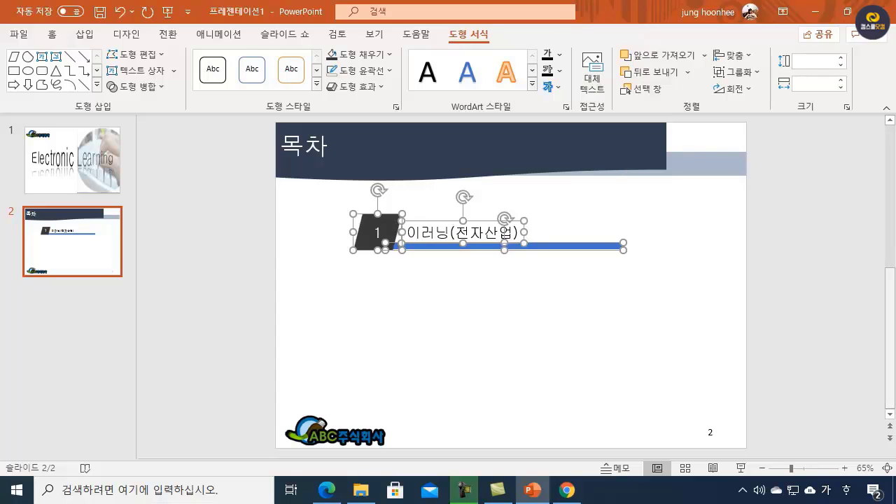
key(ctrl+d)
key(Left)
key(Left)
key(Left)
key(Left)
key(Left)
key(Left)
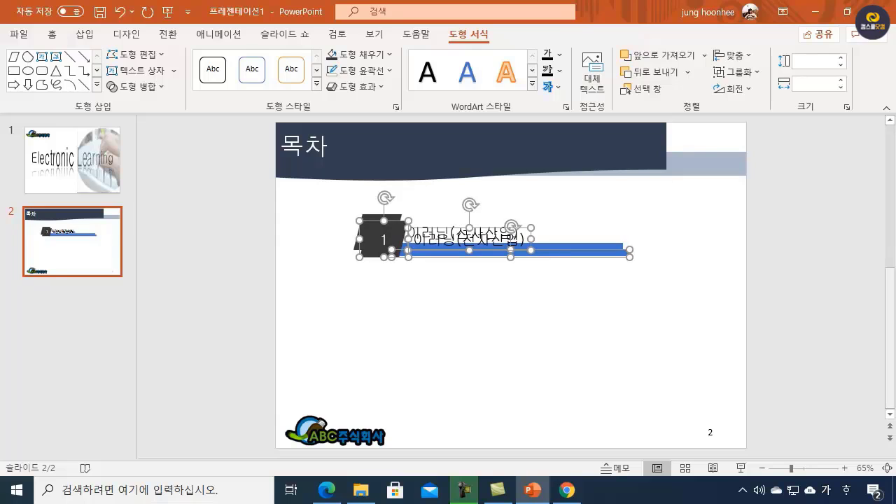
key(Left)
key(Left)
key(Left)
key(Left)
key(Left)
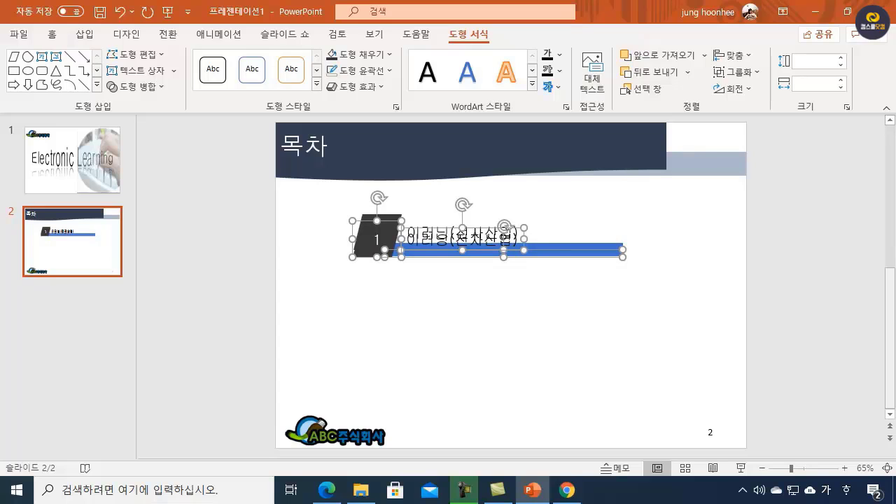
key(Down)
key(Down)
key(Down)
key(Down)
key(Down)
key(Down)
key(Down)
key(Down)
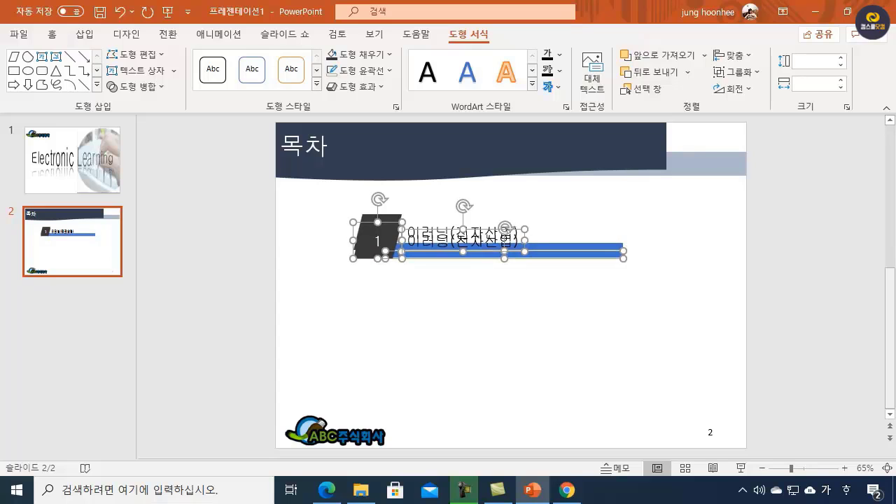
key(Down)
key(Down)
key(Down)
key(Down)
key(Down)
key(Down)
key(Down)
key(Down)
key(Down)
key(Down)
key(Down)
key(Down)
key(Down)
key(Down)
key(Down)
key(Down)
key(Down)
key(Down)
key(Down)
key(Down)
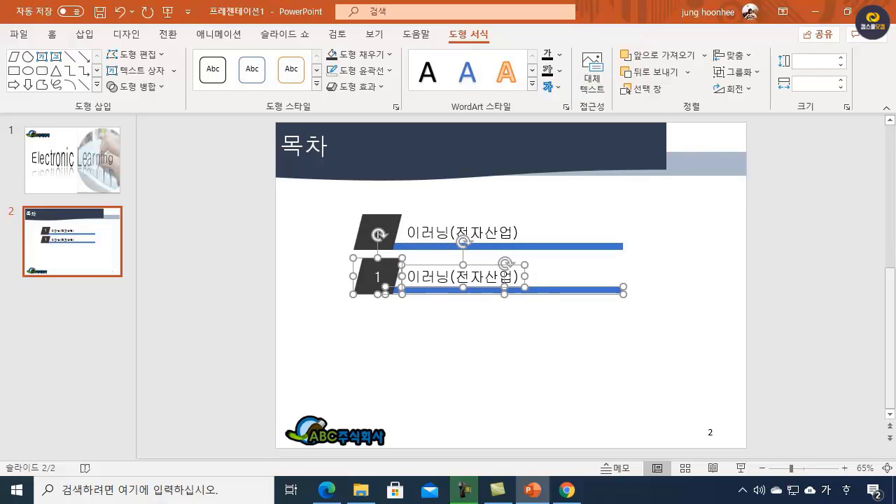
key(Down)
key(Down)
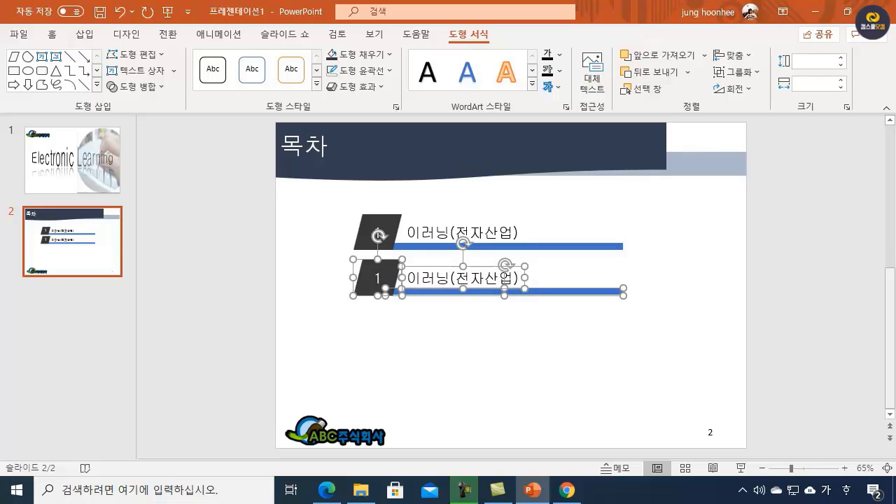
Step: Duplicate the second entry twice more at the same spacing to make four table-of-contents rows
key(ctrl+d)
key(ctrl+d)
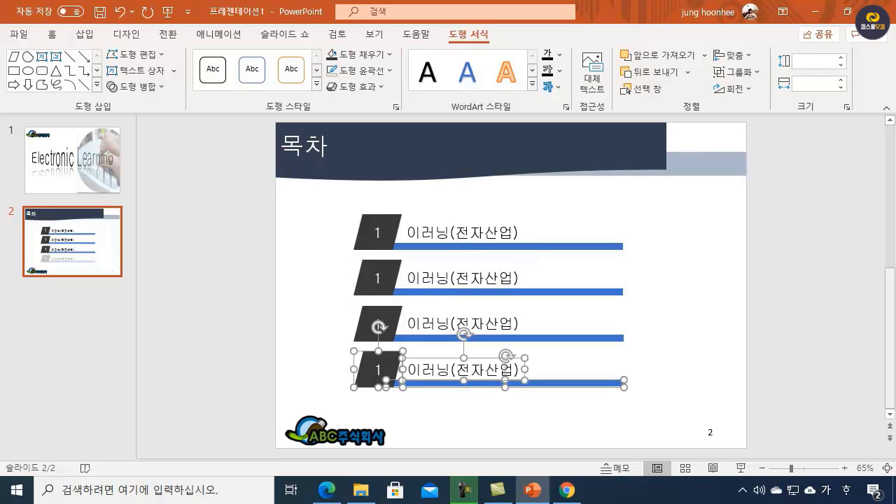
click(528, 417)
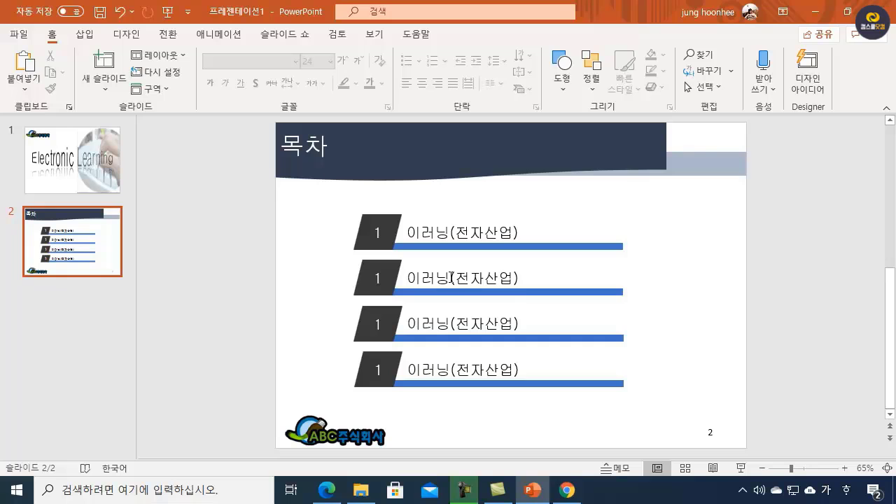
Step: Change the second row's text to "이러닝 산업" and number the three copied parallelograms 2, 3 and 4
drag(452, 278, 742, 309)
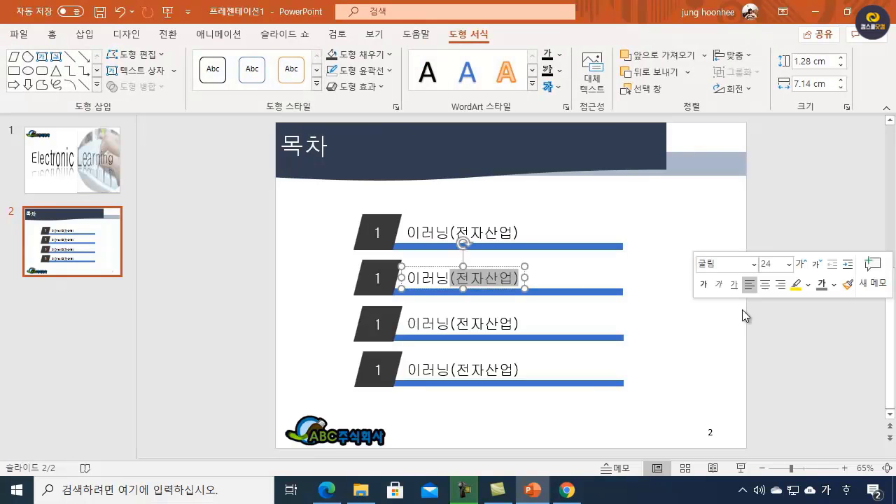
text(ㅅ산업)
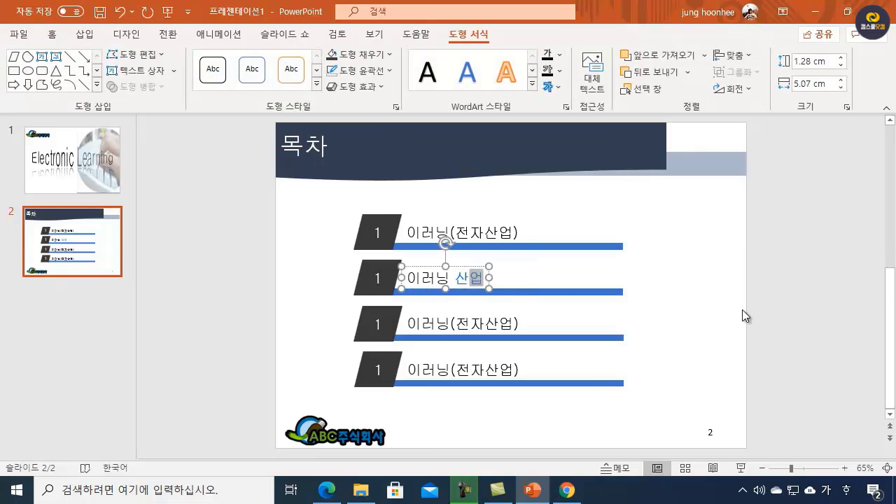
double_click(384, 278)
text(2)
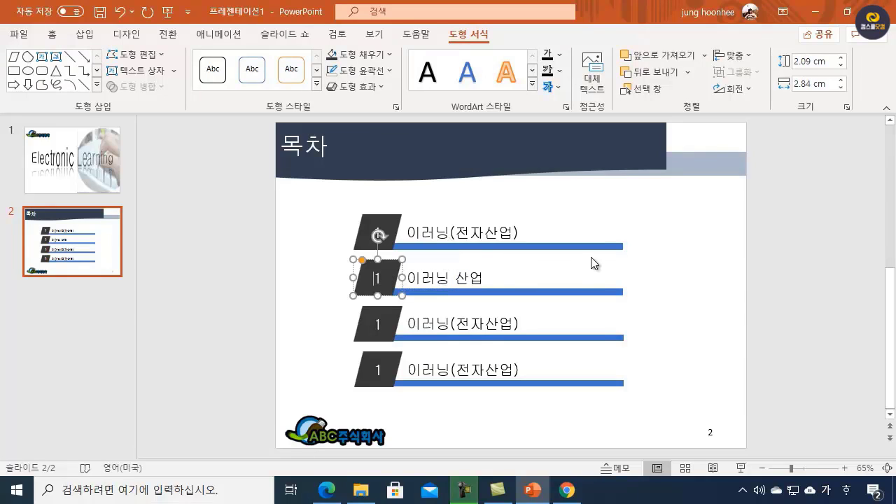
double_click(379, 326)
text(3)
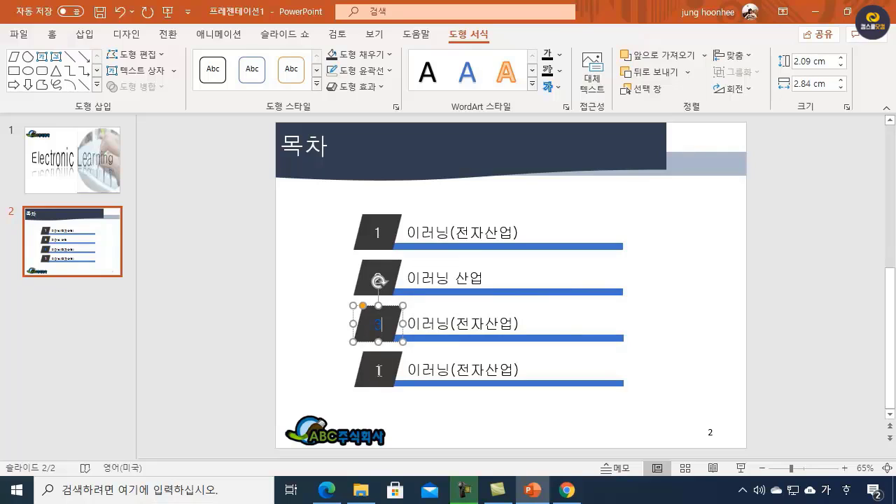
double_click(379, 369)
text(4)
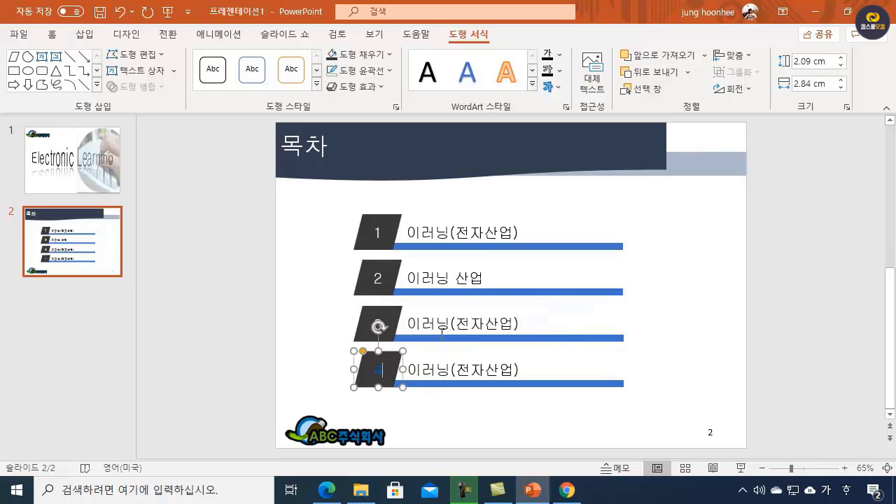
Step: Change the third row's text to "이러닝 관심 분야"
click(442, 323)
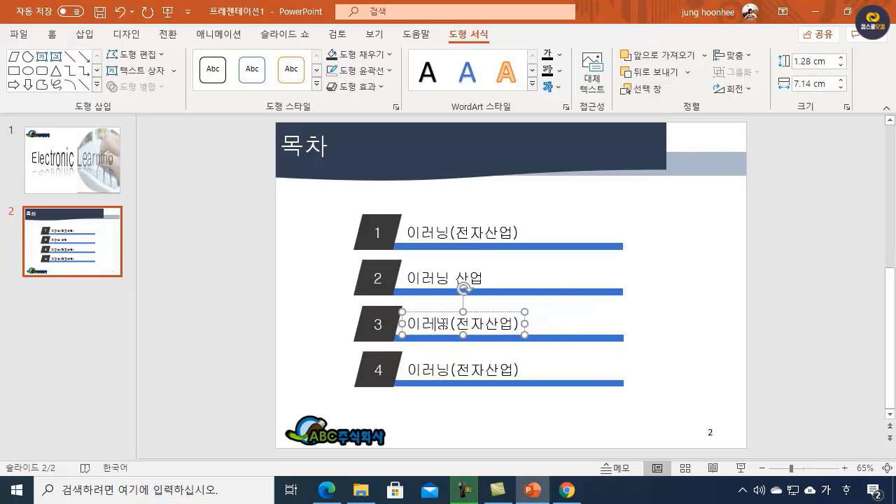
drag(451, 323, 721, 322)
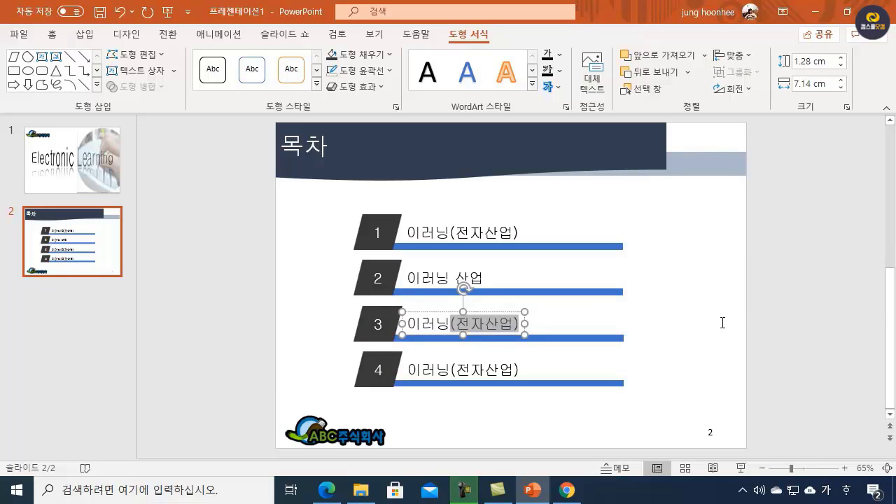
text(관)
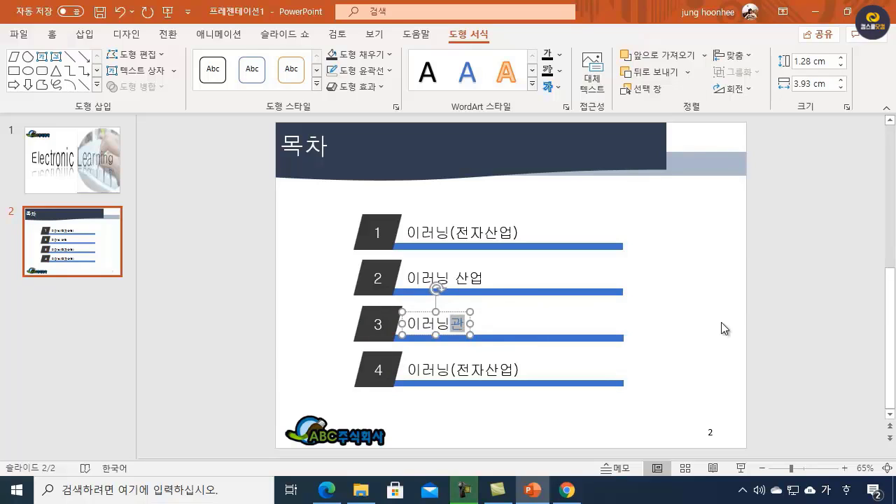
text(심 분야)
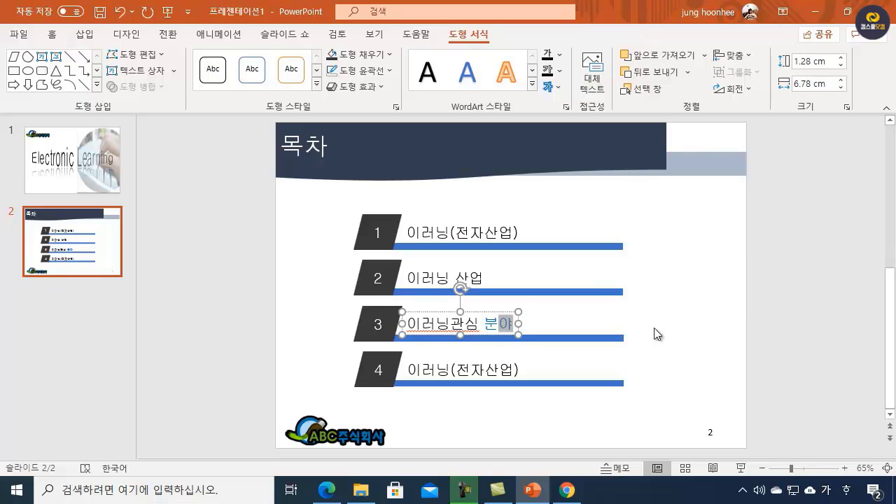
click(455, 323)
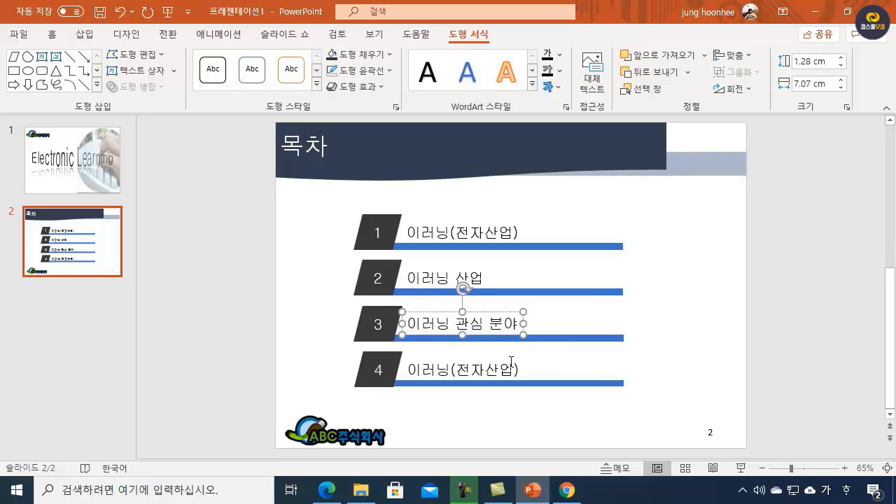
Step: Change the fourth row's text to "이러닝 장점 및 학습방법"
drag(454, 370, 732, 375)
text(ㅈㅏㅇ점 및 ㅎ)
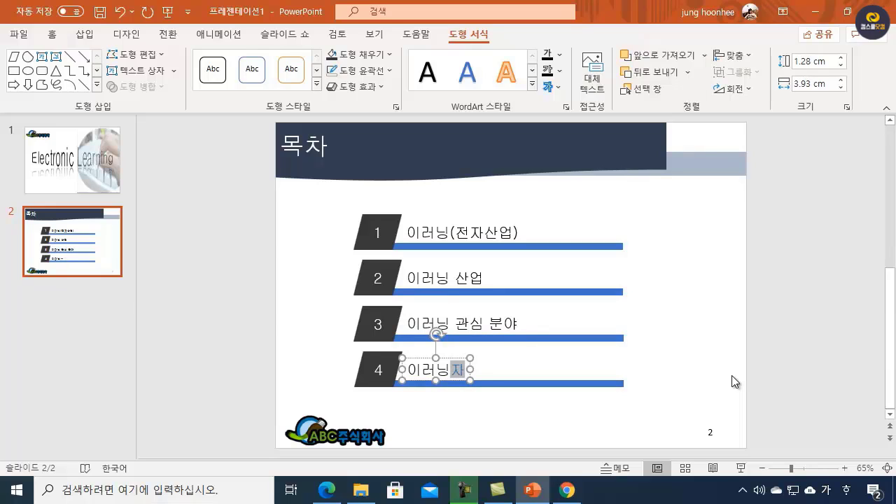
text(ㅏㄱ습방버)
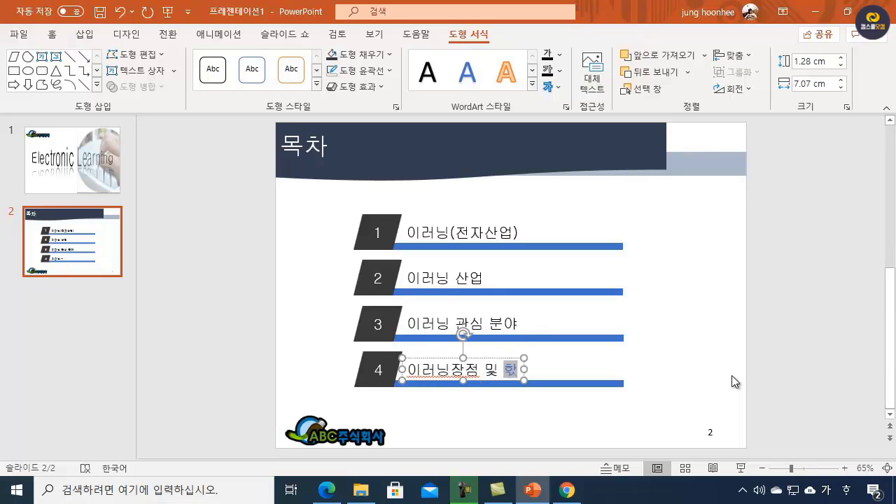
text(ㅂ)
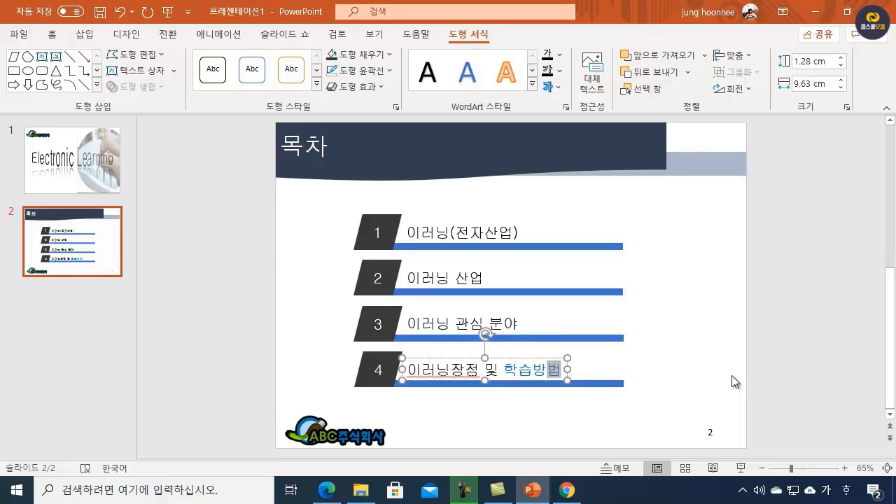
click(453, 371)
click(562, 430)
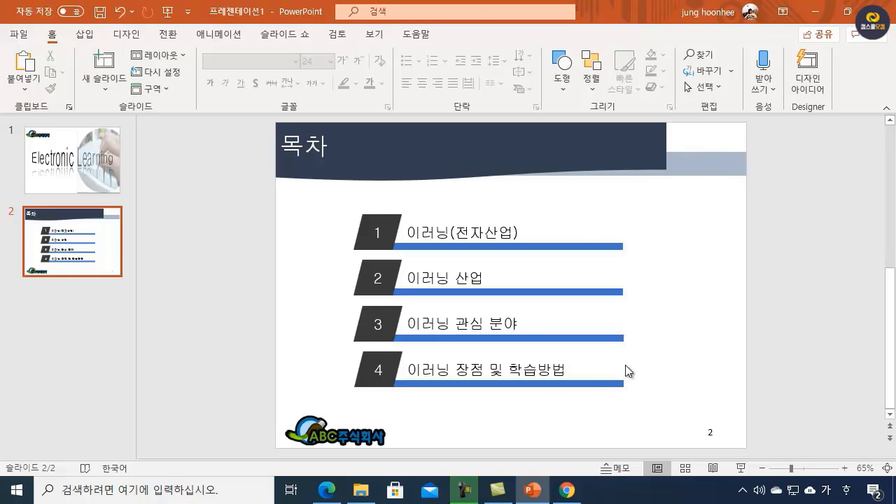
Step: Check slide 2's picture requirement in ITQPPT.pdf, then insert 그림2.jpg from the img folder onto the 목차 slide in PowerPoint
click(326, 490)
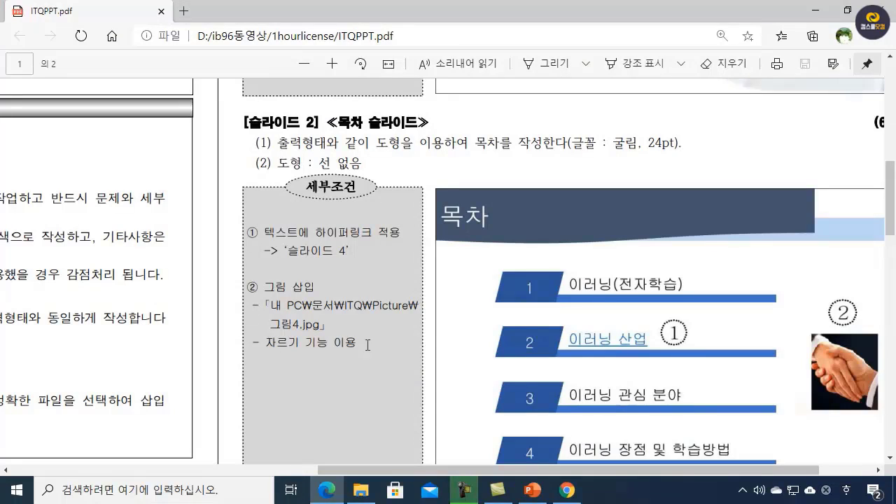
click(815, 11)
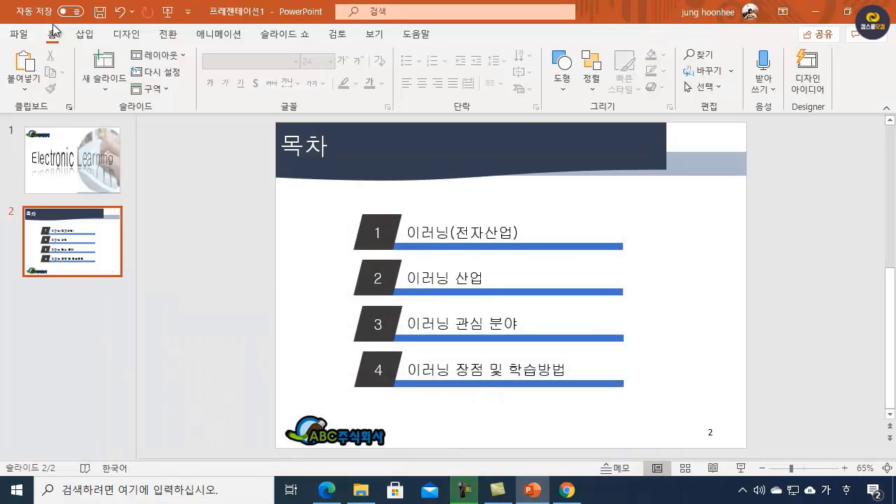
click(85, 35)
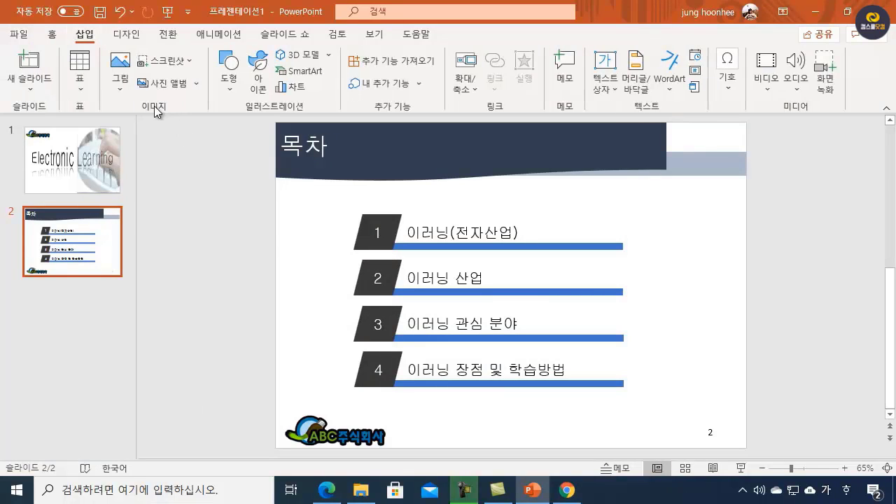
click(120, 78)
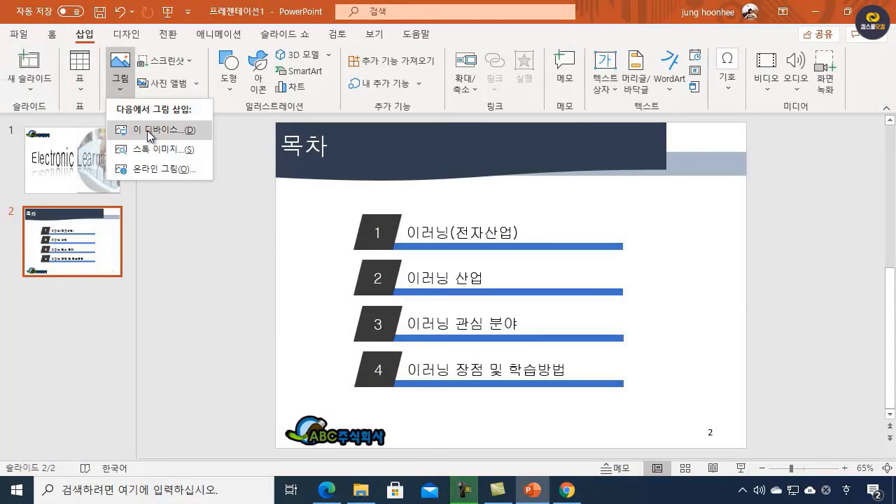
click(150, 131)
click(137, 140)
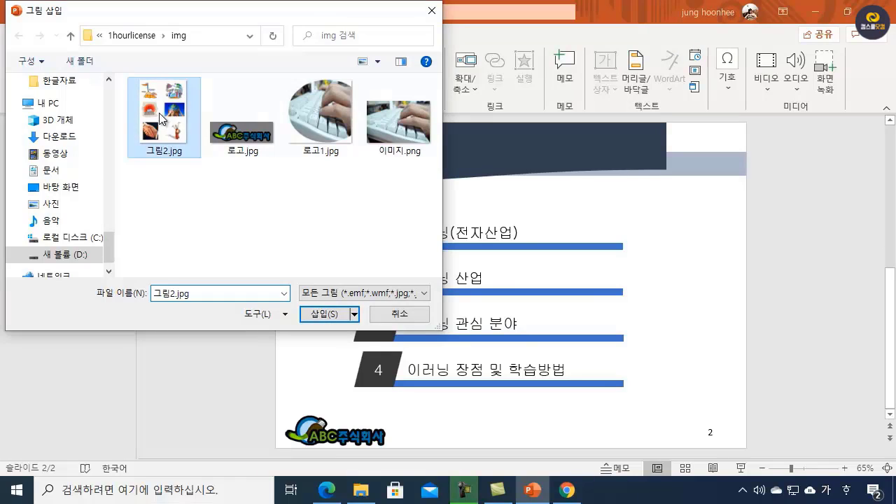
click(333, 312)
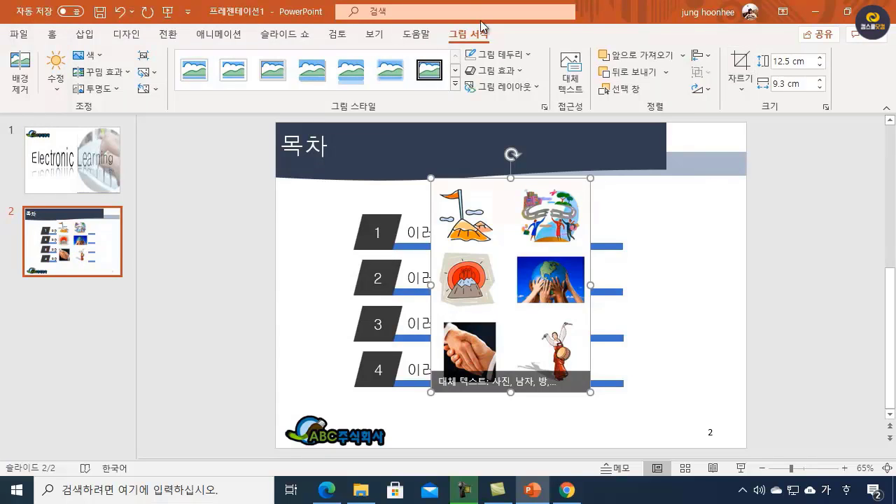
Step: Crop the inserted picture to the handshake image, about 3.7 cm high by 3.3 cm wide, and place it to the right of entries 2 and 3
click(740, 67)
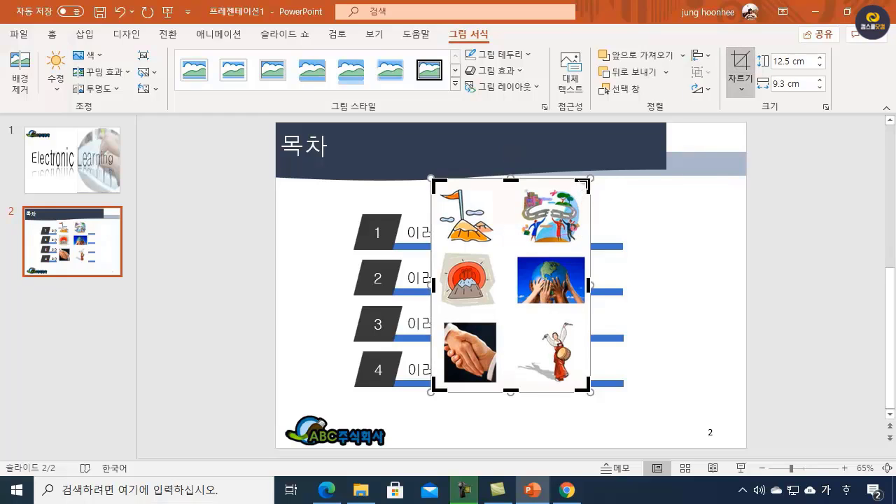
drag(585, 183, 499, 322)
drag(465, 390, 465, 380)
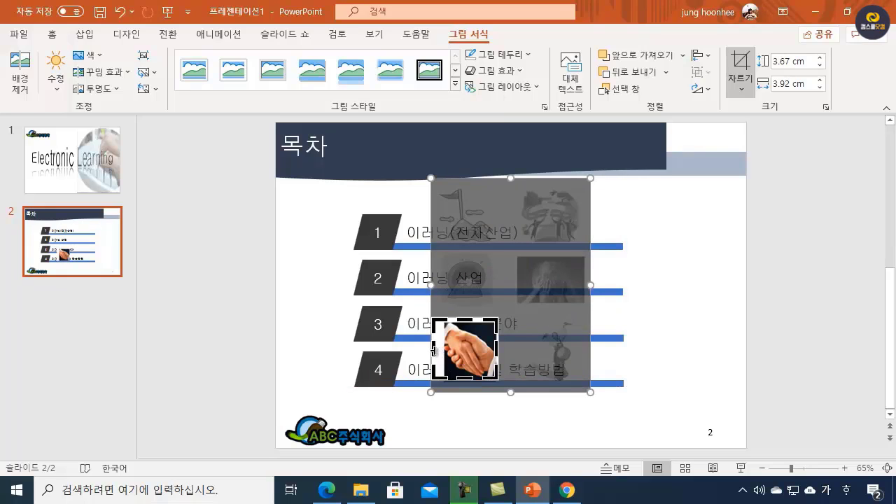
drag(441, 349, 682, 310)
click(690, 310)
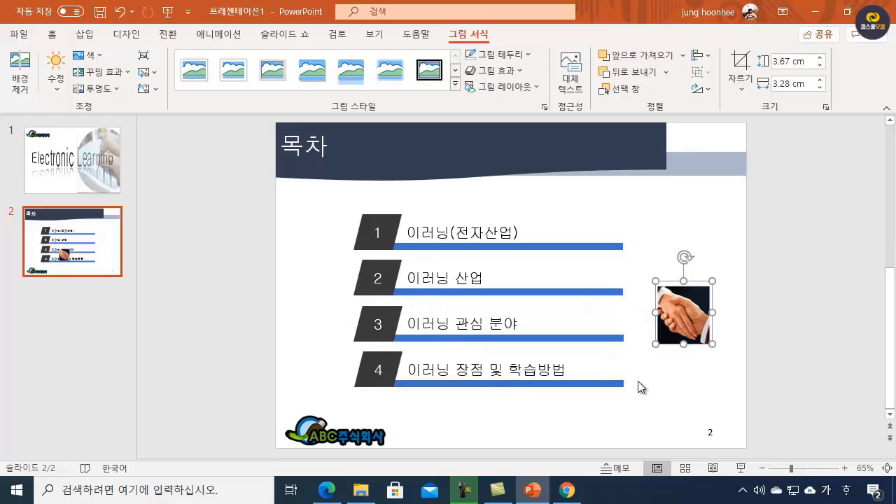
click(476, 424)
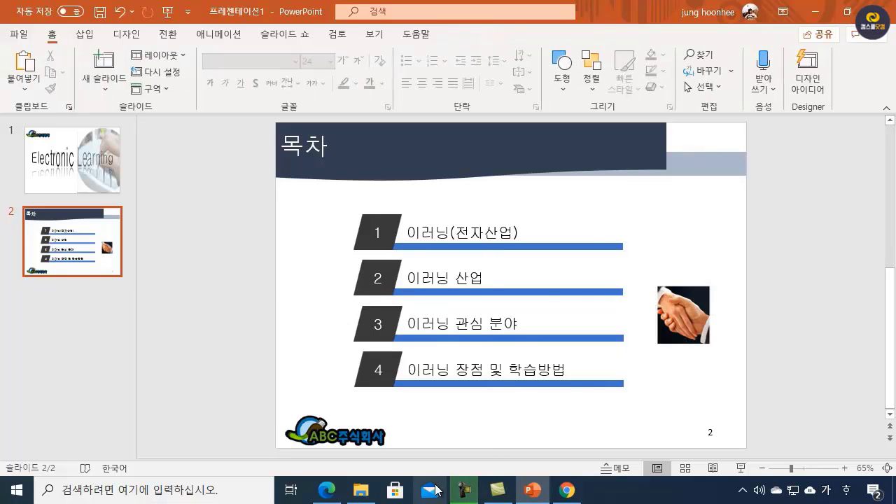
Step: Review the slide 3 text and video requirements in ITQPPT.pdf, including bullets, fonts and line spacing, and return to PowerPoint
mouse_move(324, 483)
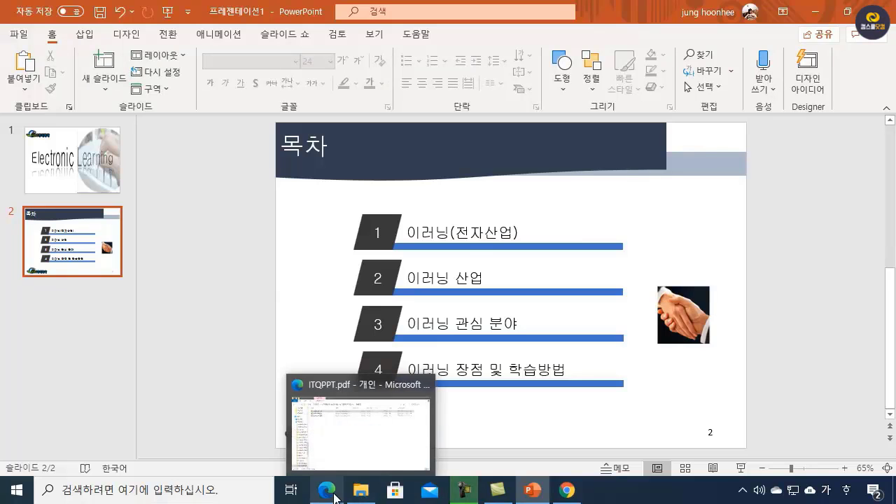
click(322, 437)
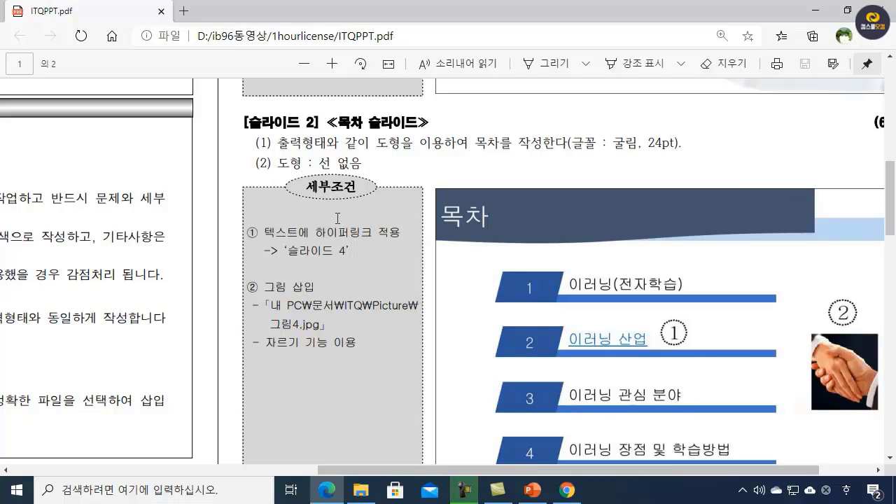
scroll(349, 242, down, 5)
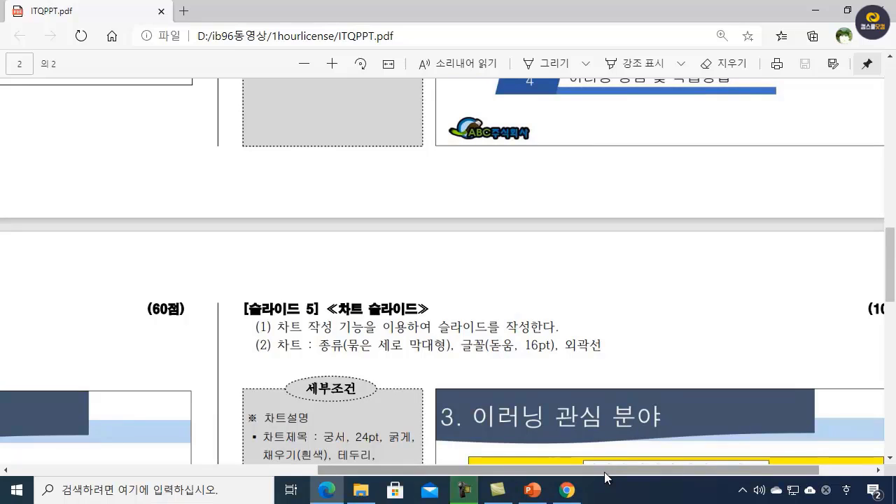
drag(604, 472, 206, 458)
scroll(394, 318, down, 4)
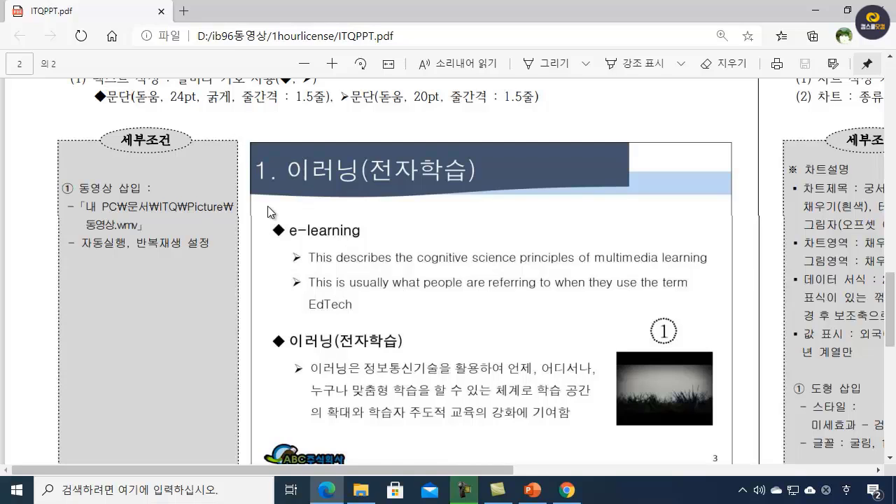
scroll(267, 206, up, 2)
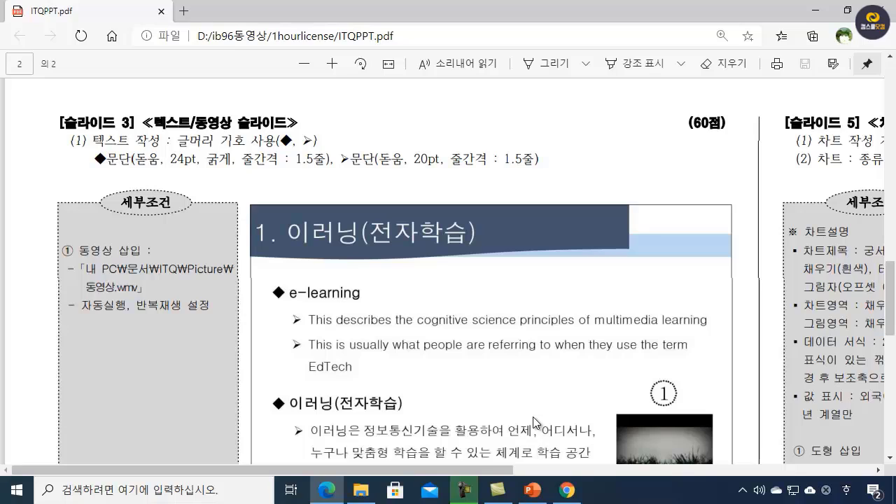
click(818, 11)
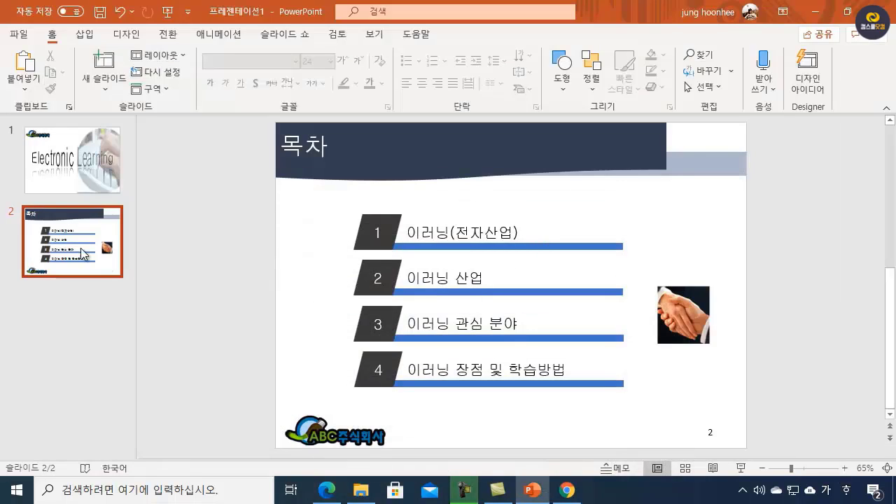
Step: Add a third slide and insert a text box reading "E-learning" just below the title band, near the slide's left edge
click(104, 63)
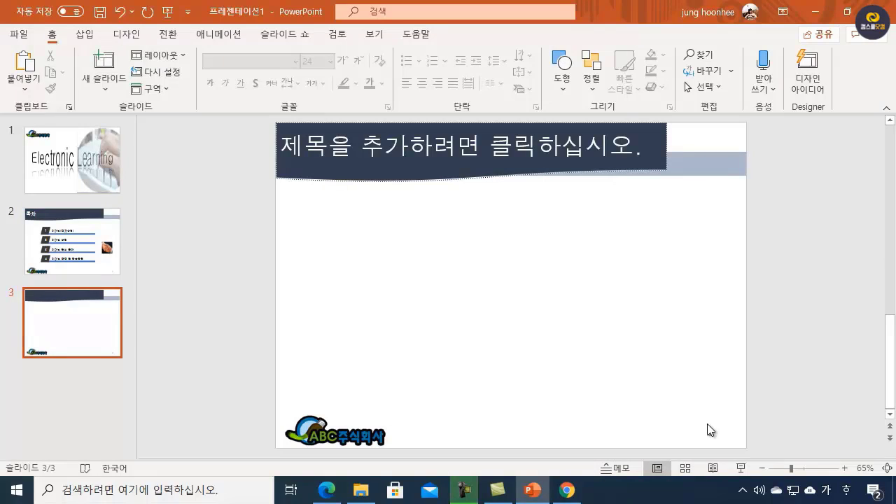
click(562, 70)
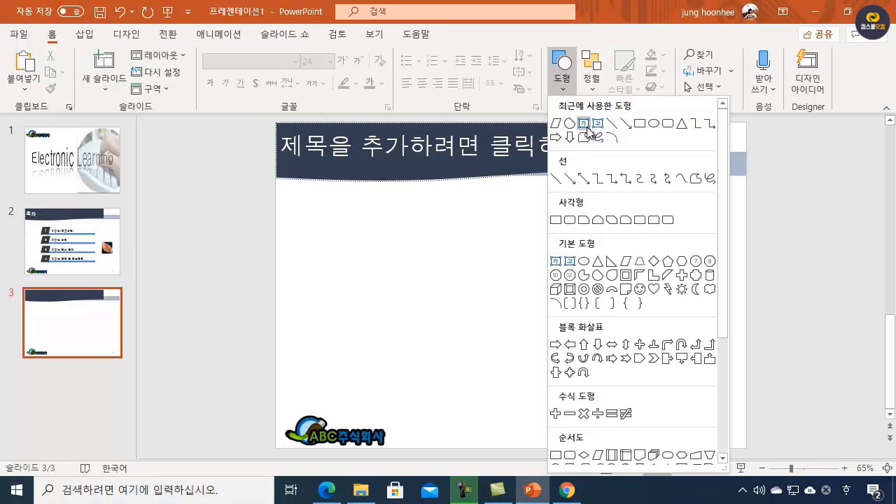
click(585, 125)
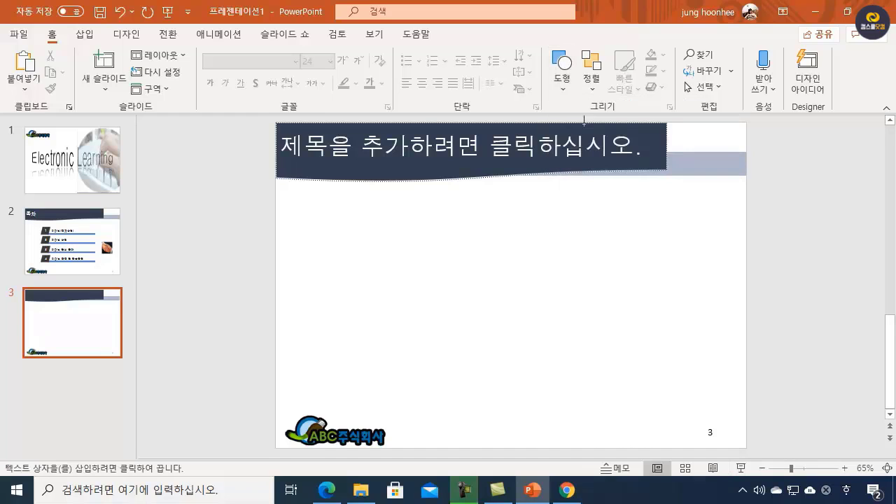
click(297, 216)
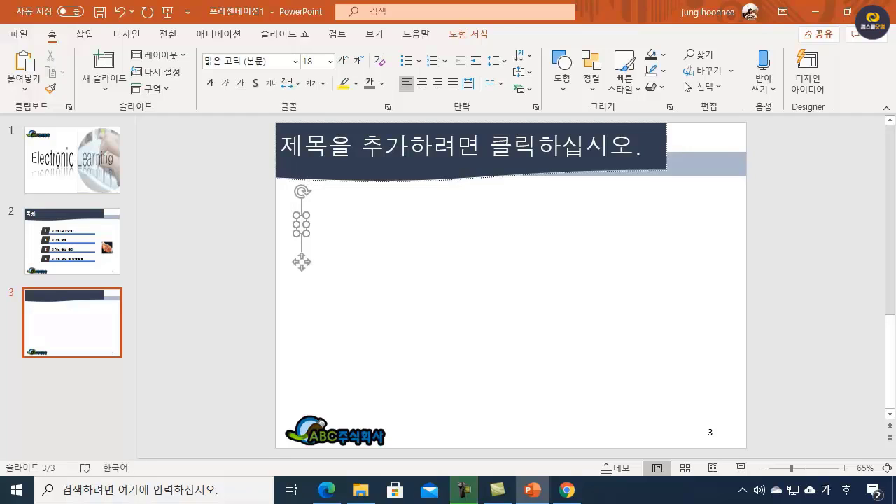
key(Hangul)
text(e-)
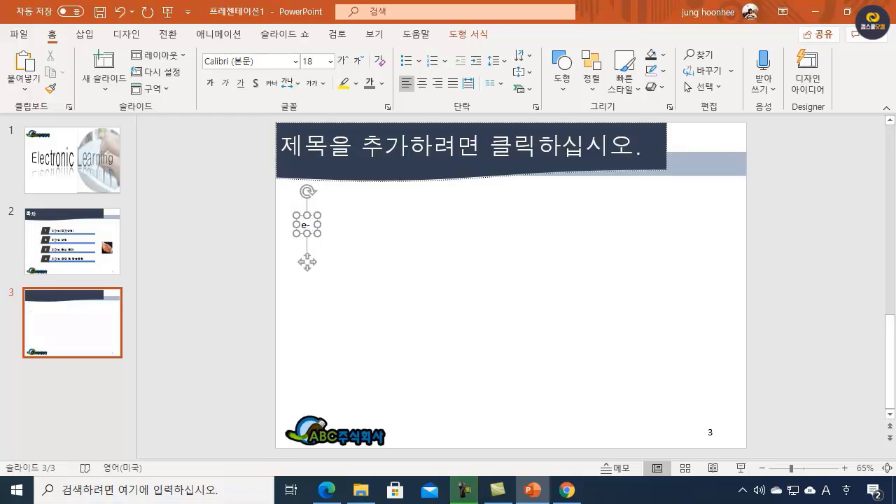
text(lear)
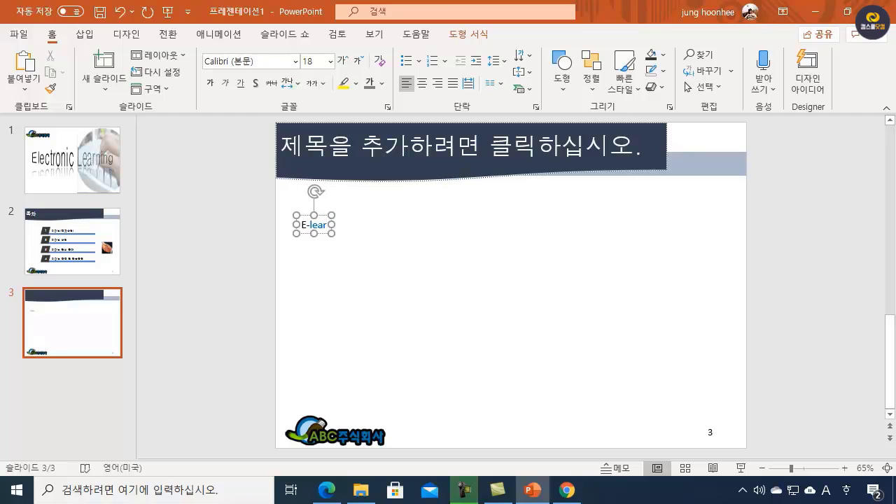
text(ning)
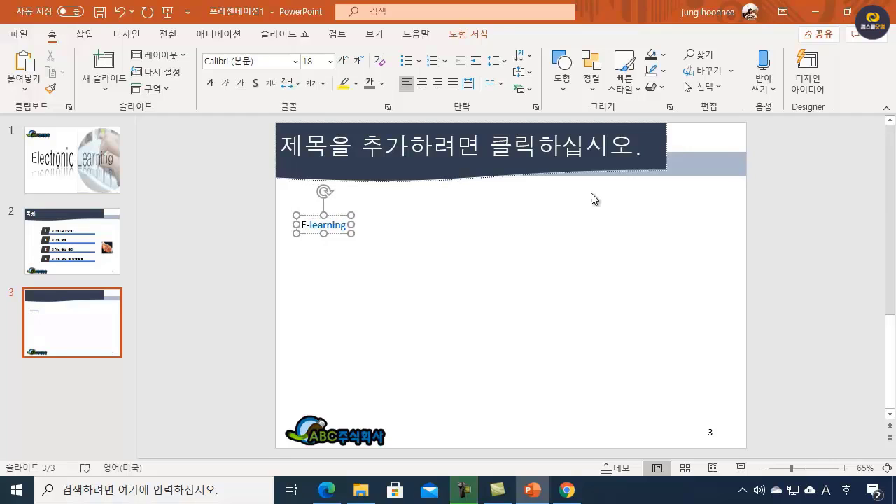
click(314, 216)
click(346, 225)
Step: Add a second line under "E-learning" in the text box reading "This describes the cognitive science principles of multimedia learning"
key(Return)
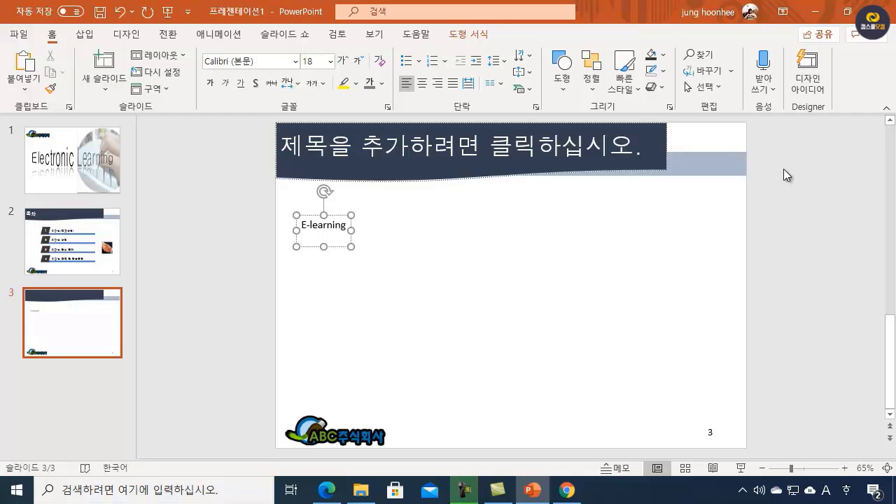
text(This describ)
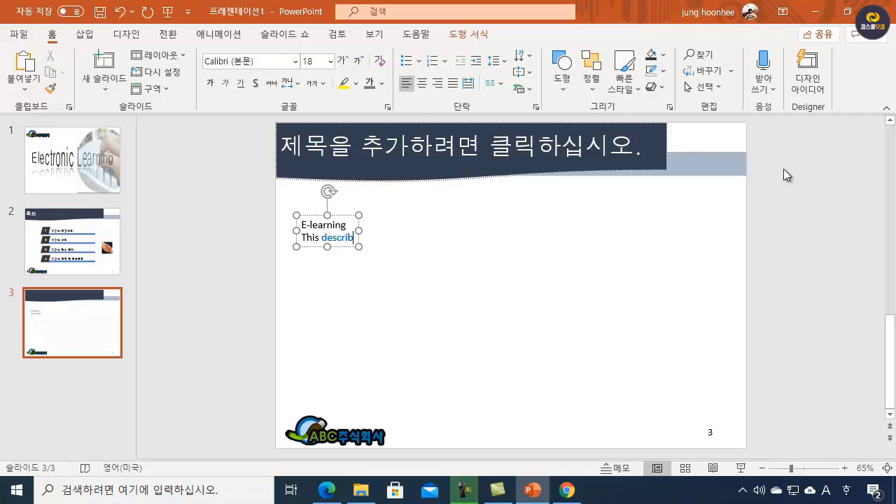
text(es t)
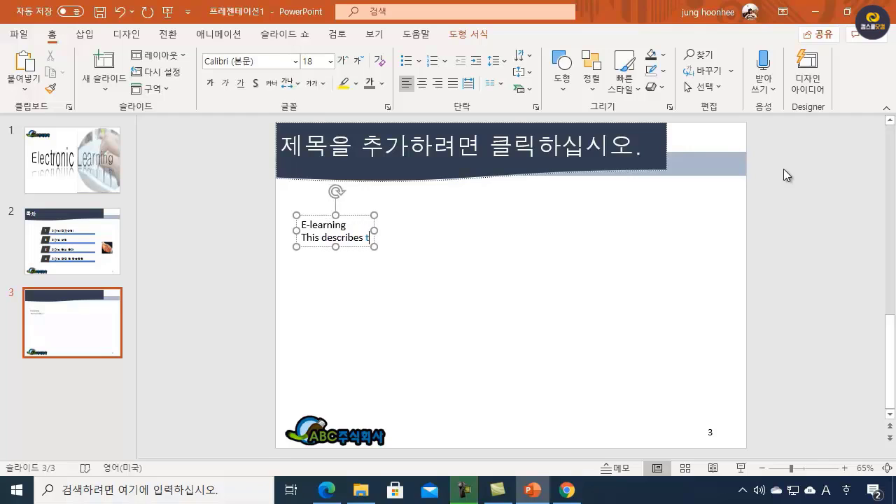
text(j)
key(BackSpace)
text(he)
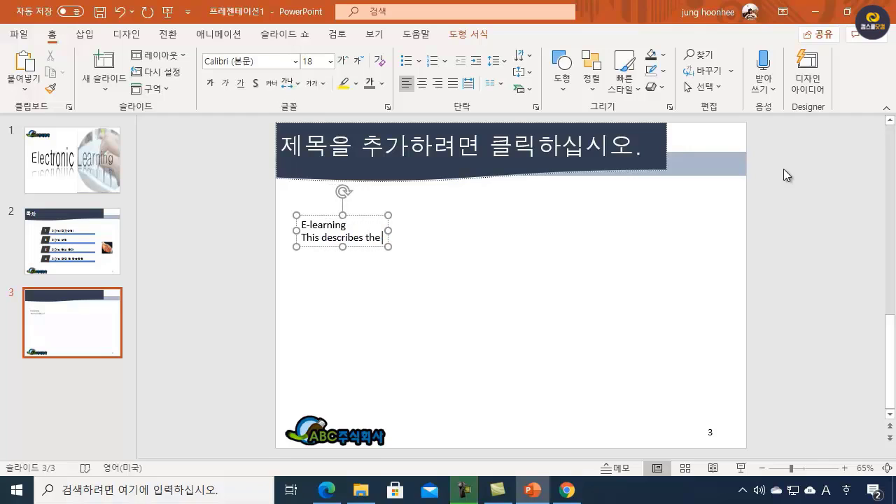
text( co)
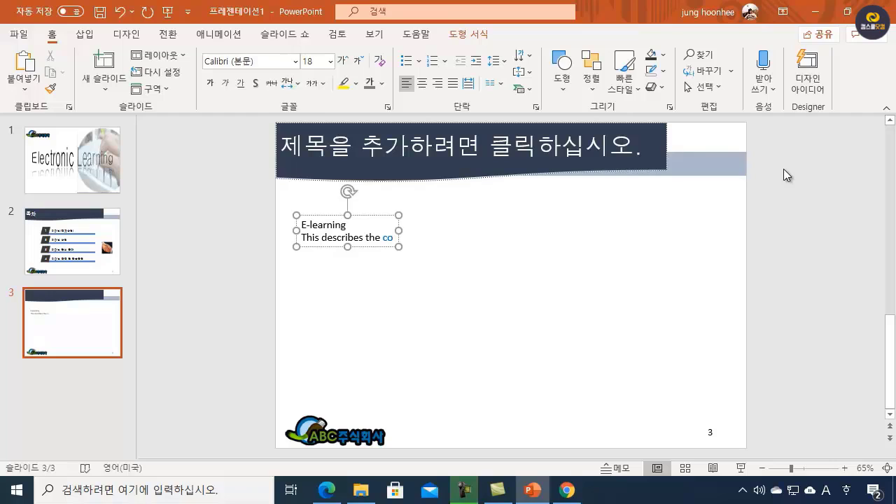
text(ngni)
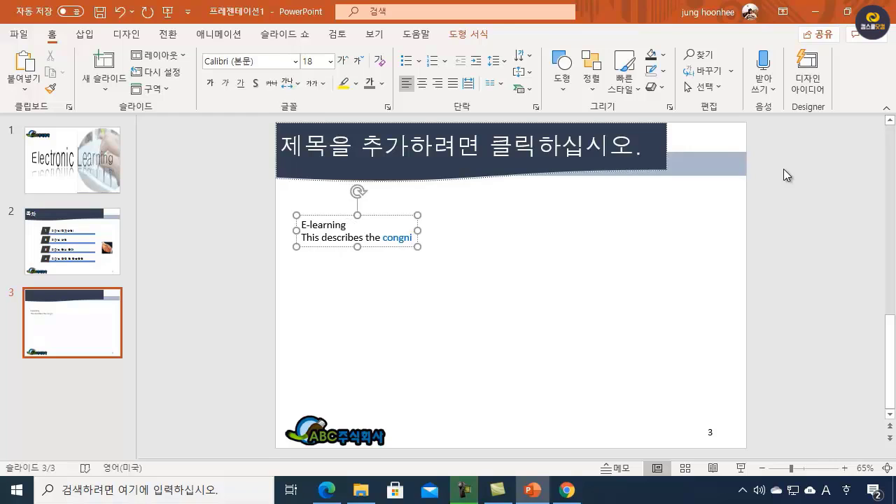
key(BackSpace)
key(BackSpace)
key(BackSpace)
key(BackSpace)
text(gnitive )
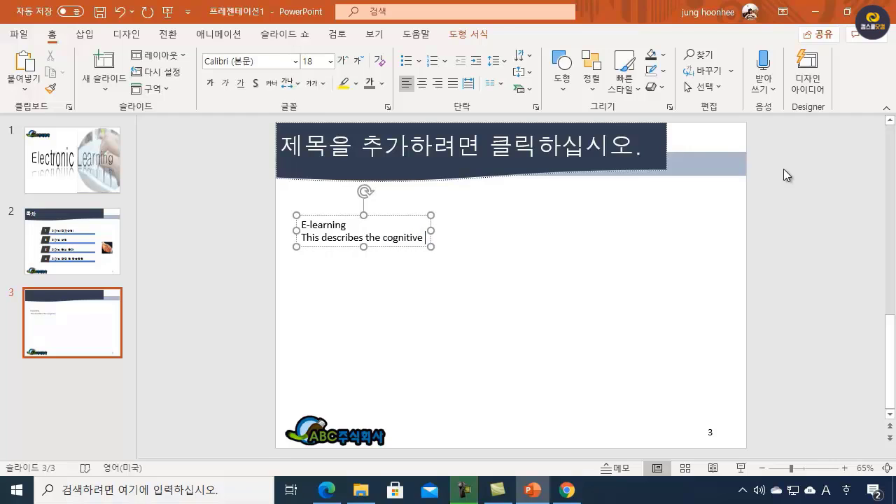
text(sci)
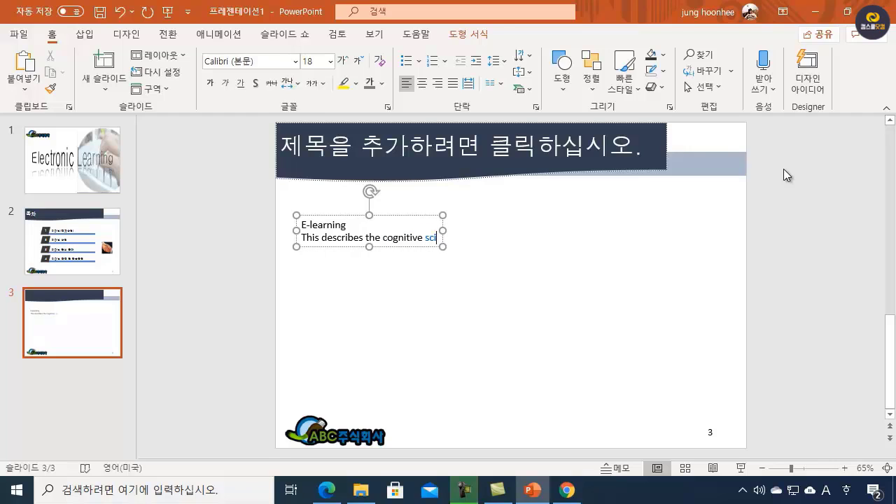
text(ence)
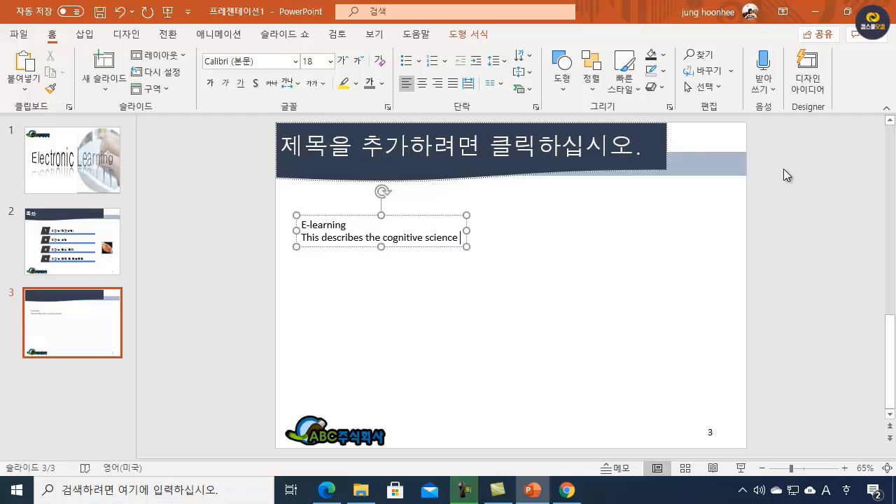
text( pi)
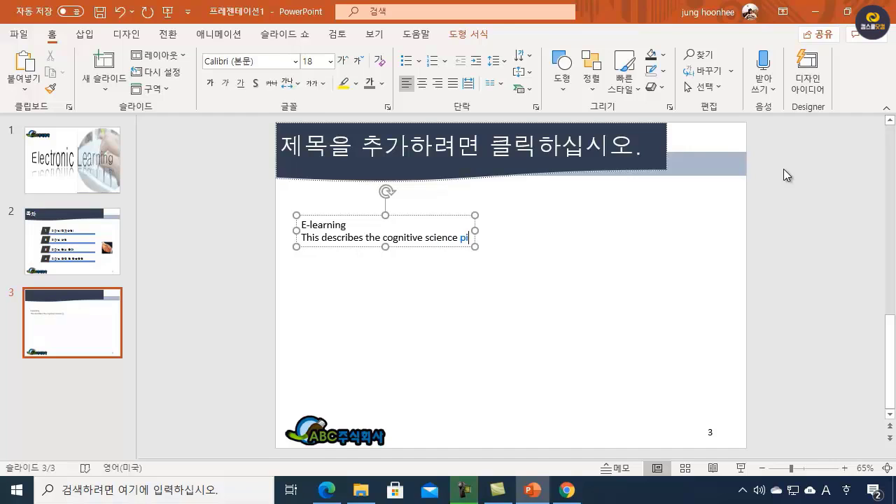
key(BackSpace)
text(r)
text(inci)
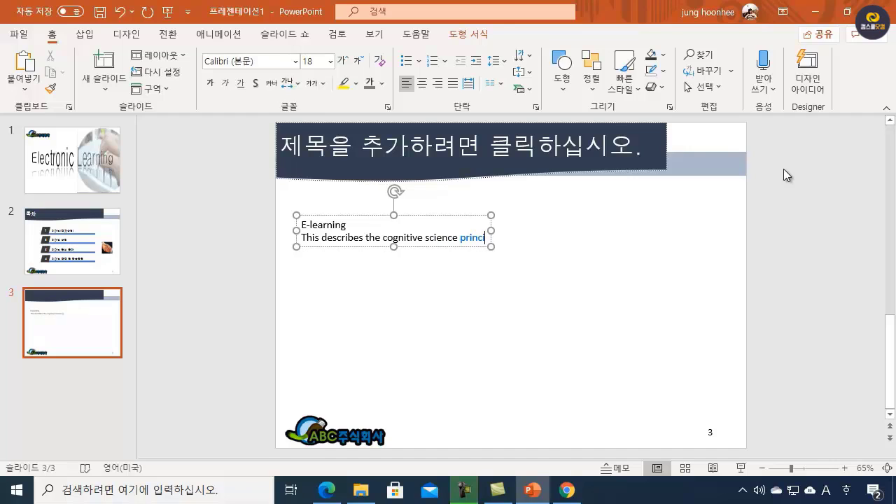
text(ples )
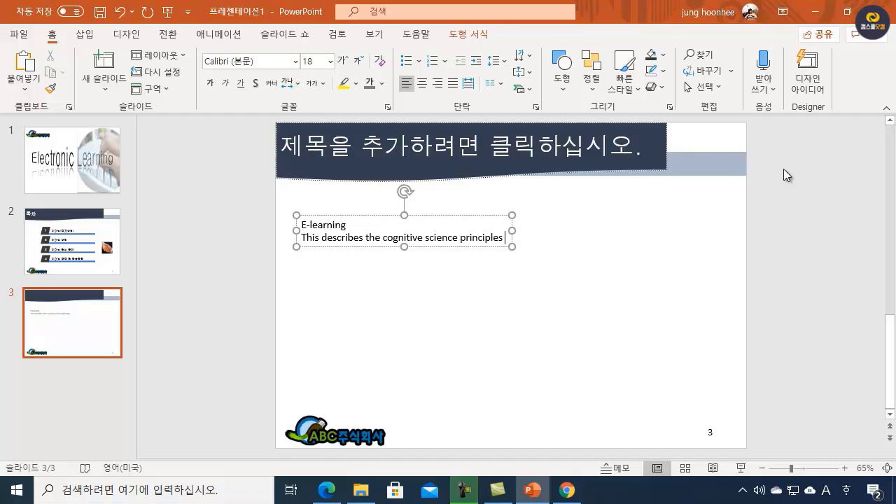
text(of )
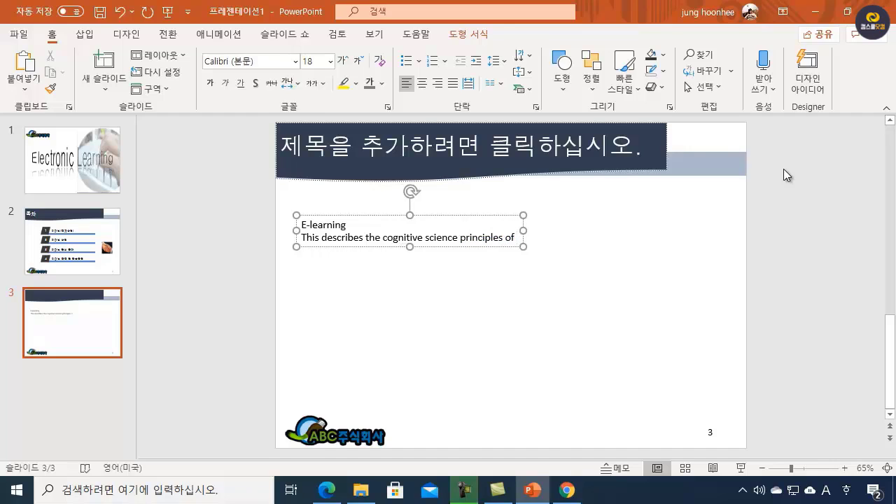
text(multim)
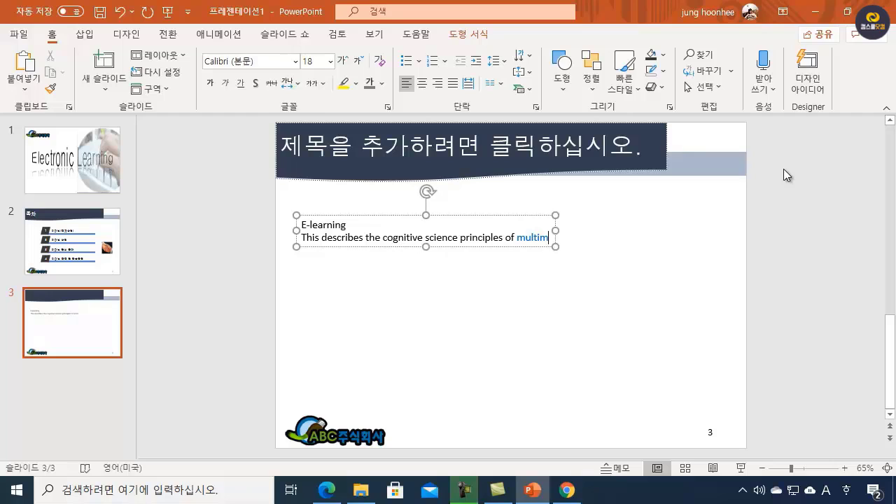
text(edia )
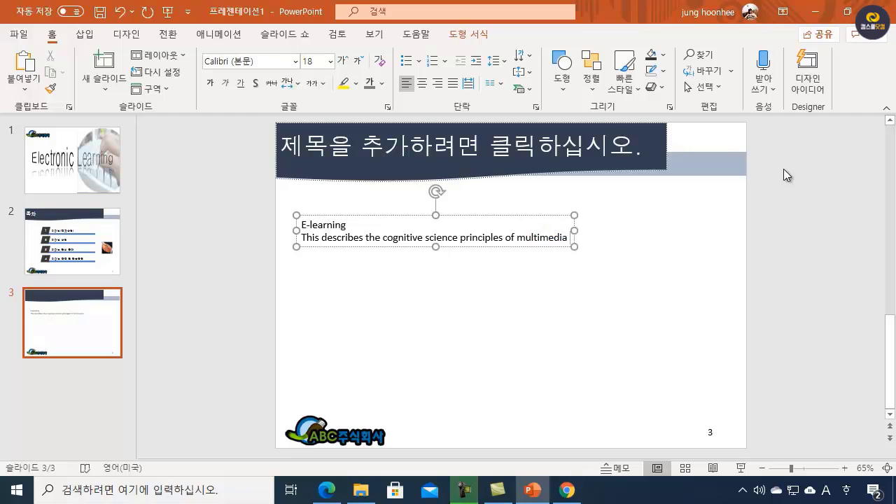
text(learni)
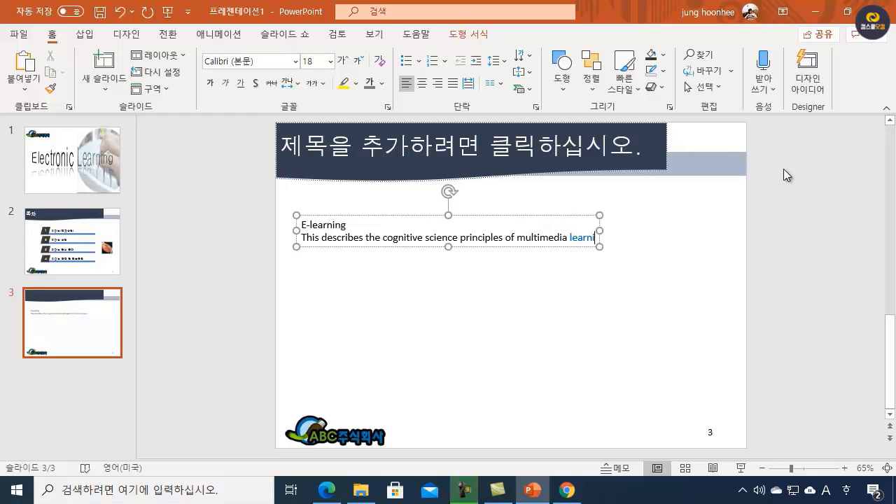
text(ng)
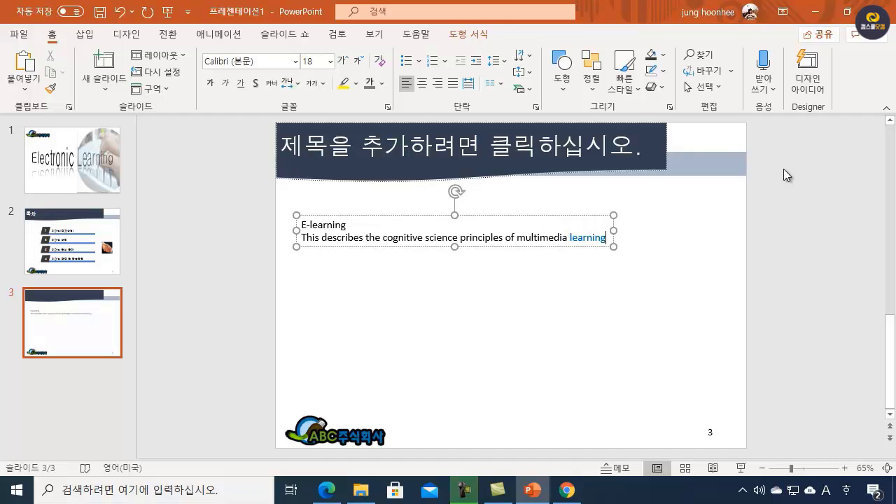
Step: Add a third line reading "This is usually what people are referring to when they use the term edtech"
key(Return)
text(This is u)
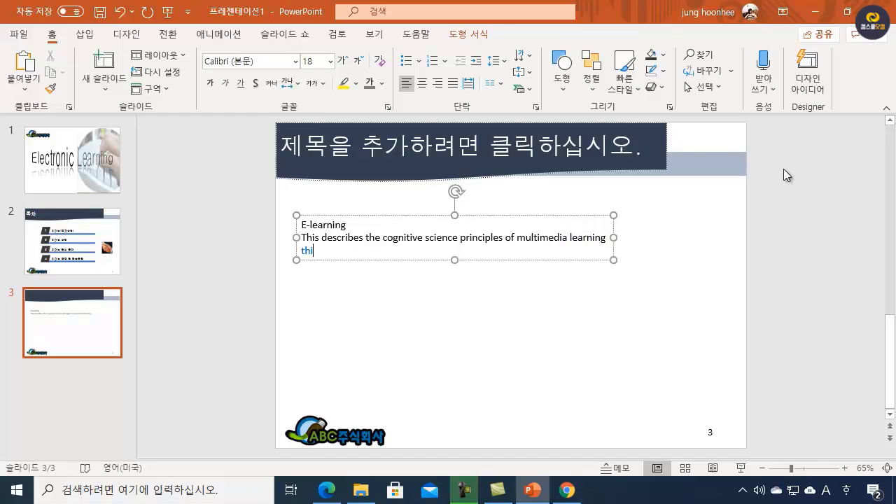
text(sually what)
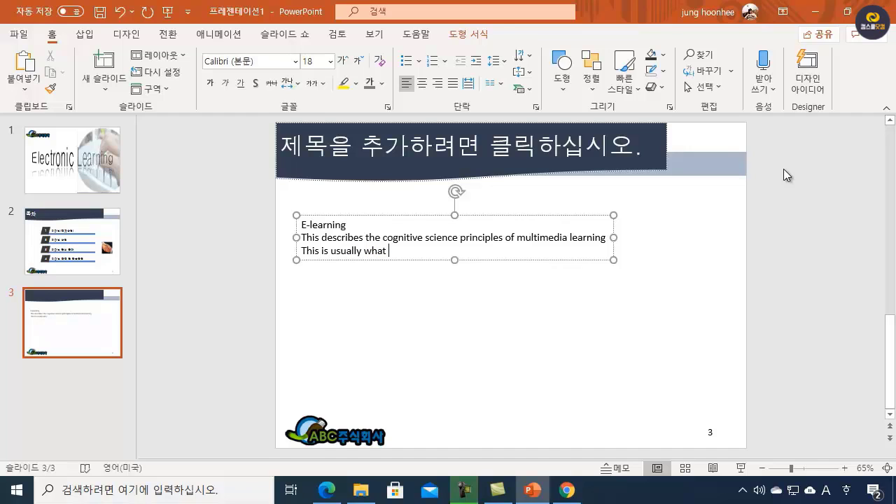
text( people are referring)
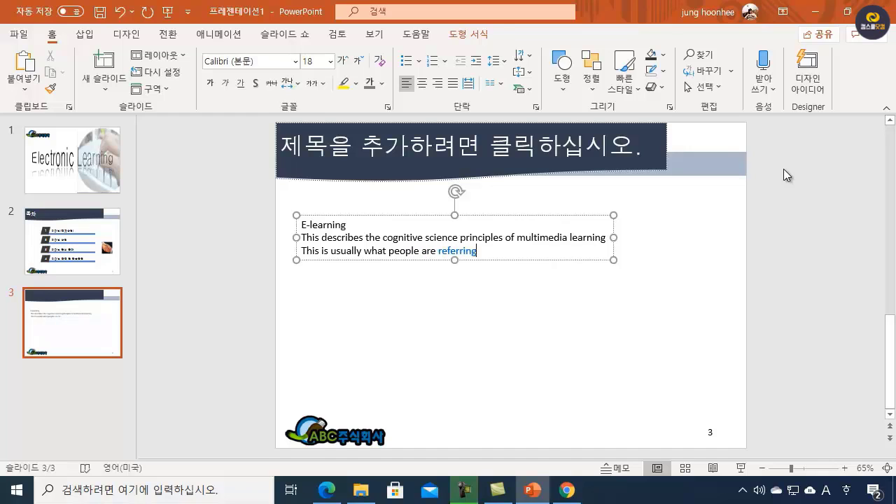
text( to when they )
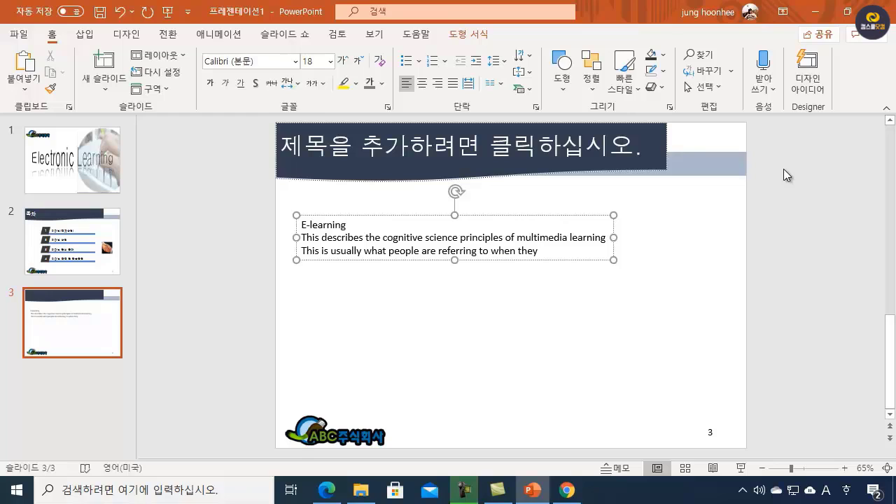
text(use the term edtec)
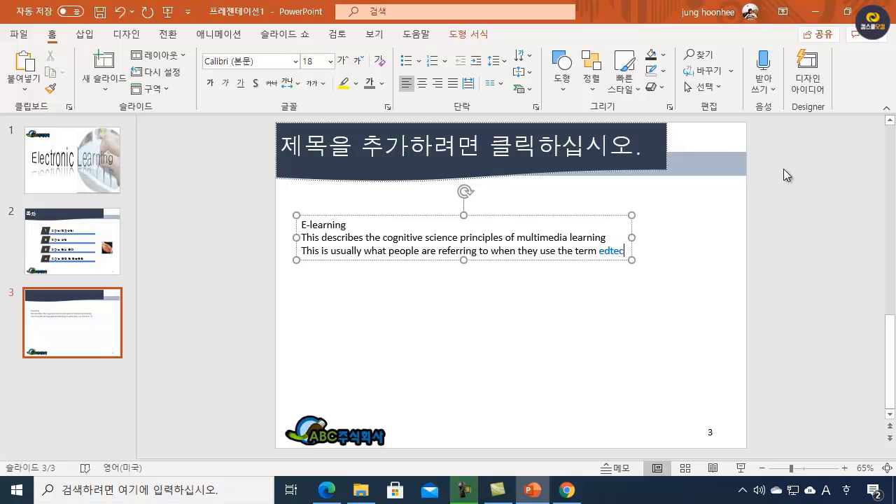
text(h)
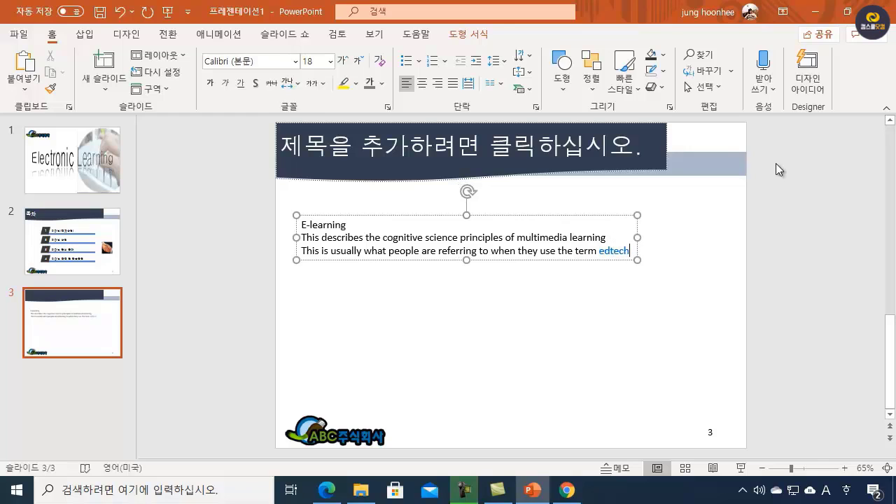
Step: Correct the capitalization of the last word in the third line so it reads "EdTech"
click(614, 251)
key(BackSpace)
text(E)
click(614, 250)
key(BackSpace)
text(T)
click(583, 302)
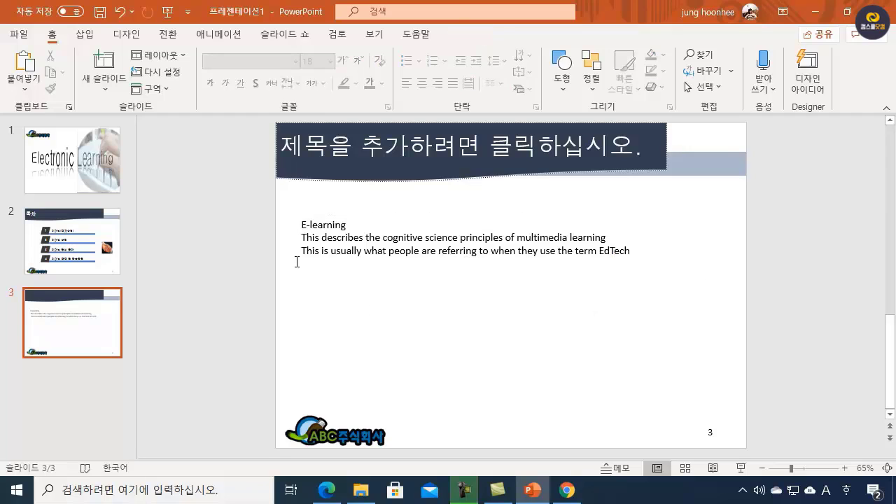
Step: Apply filled diamond bullets to the "E-learning" line of the text box
click(335, 225)
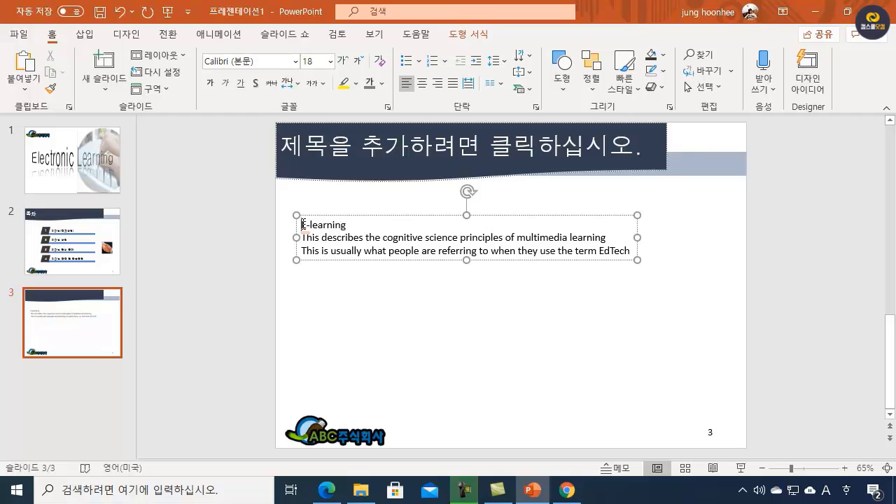
click(419, 61)
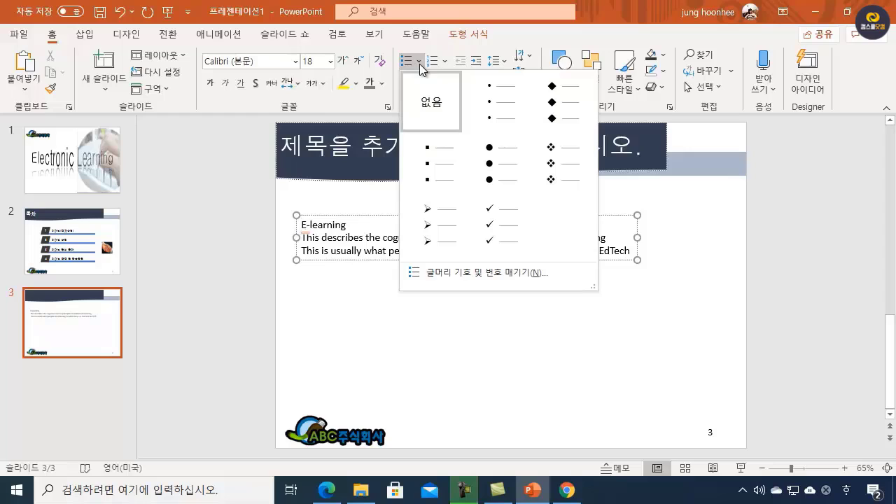
click(552, 101)
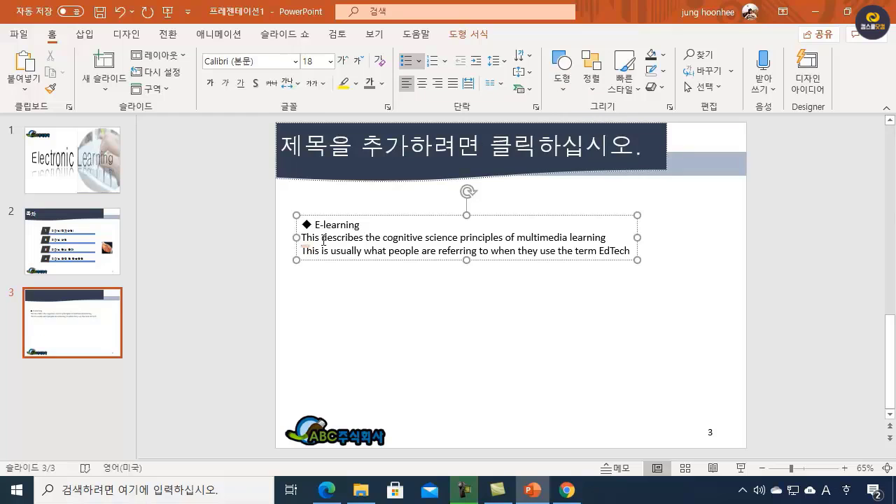
Step: Indent the two lines below "E-learning" by one list level and give them arrow bullets
drag(302, 238, 667, 267)
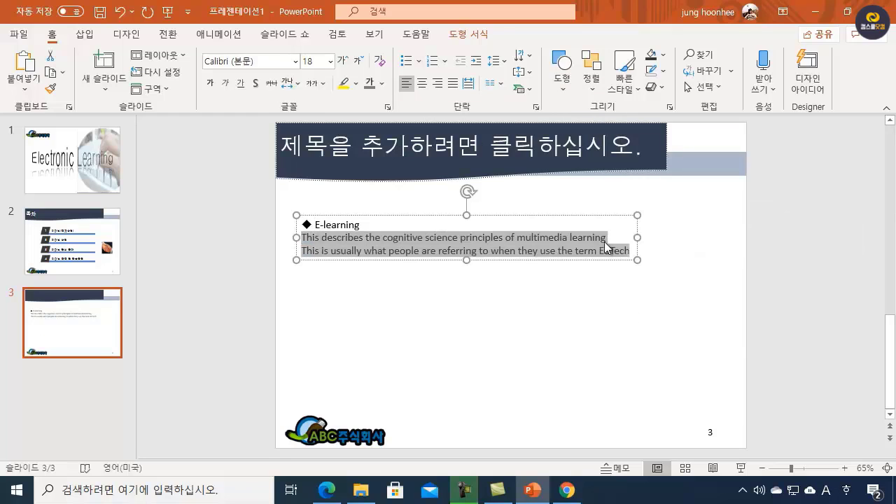
click(421, 63)
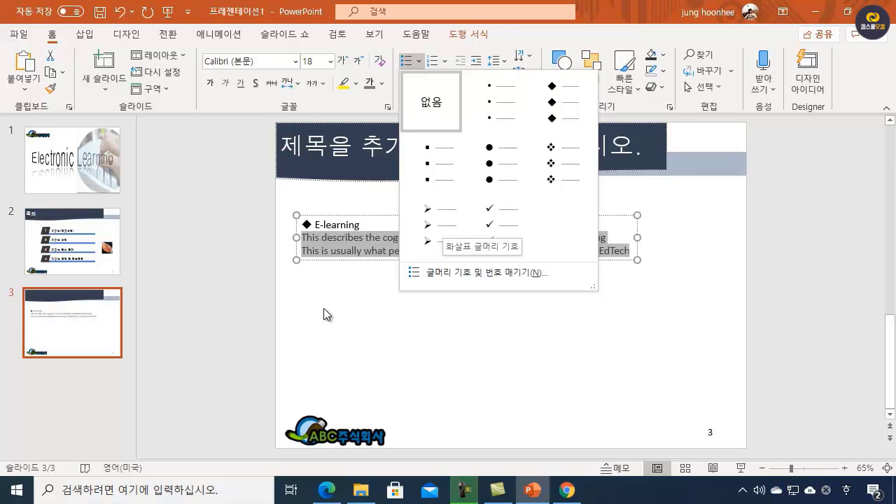
key(Escape)
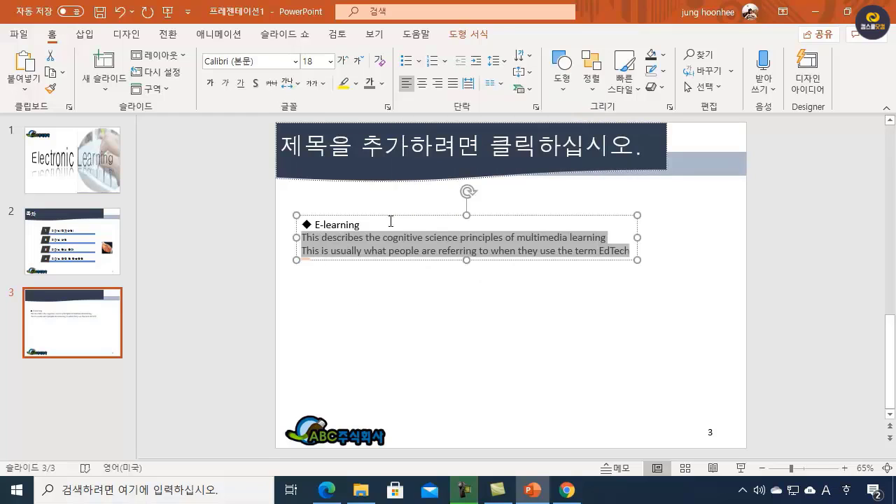
click(474, 62)
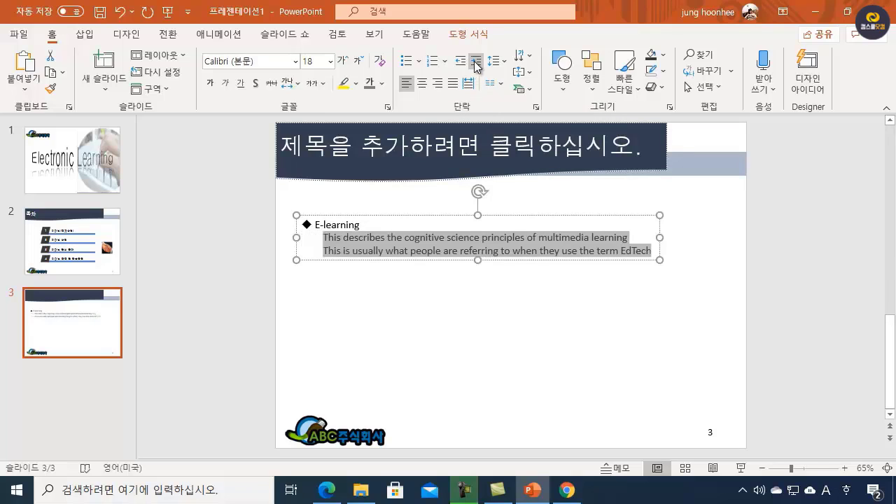
click(420, 64)
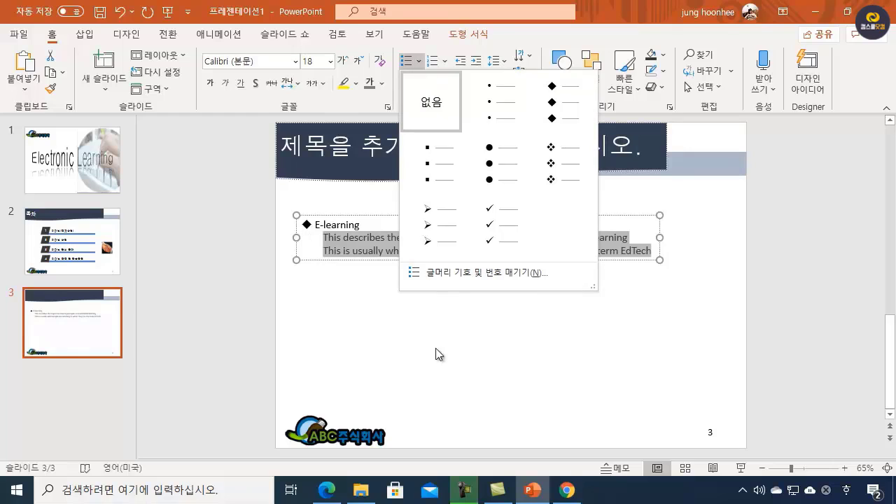
click(428, 227)
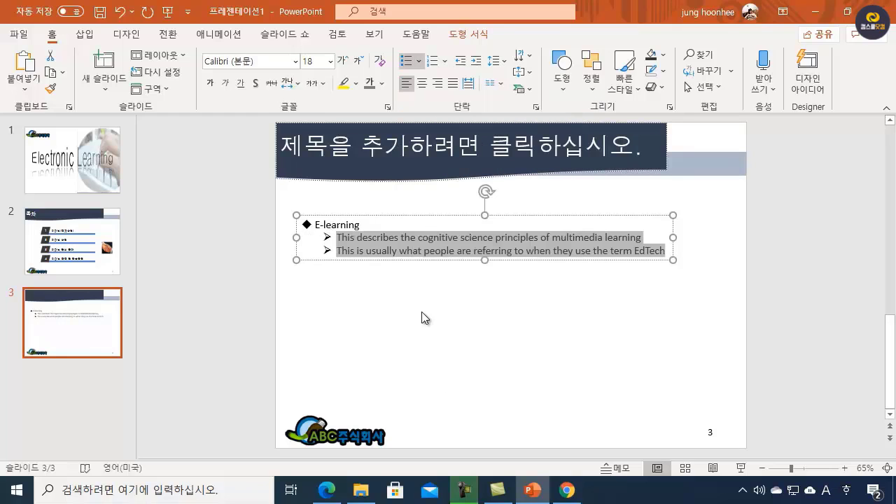
click(461, 333)
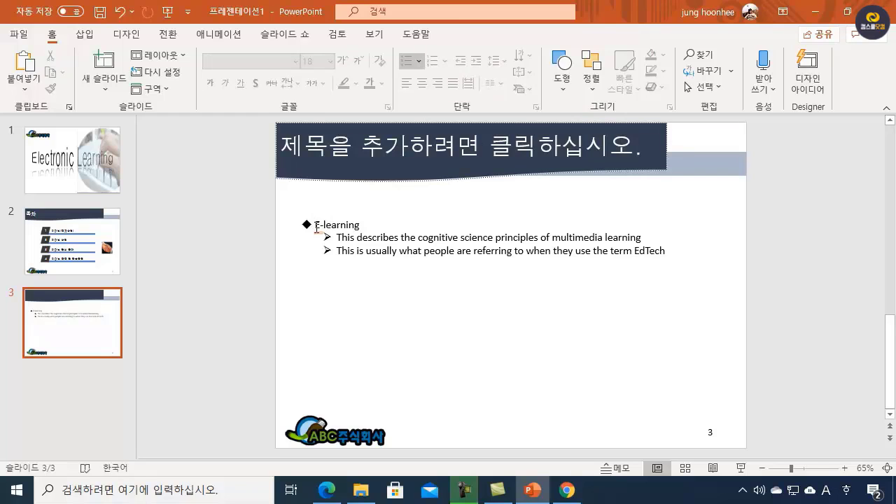
Step: Set the font of the "E-learning" line to 돋움
drag(316, 225, 365, 226)
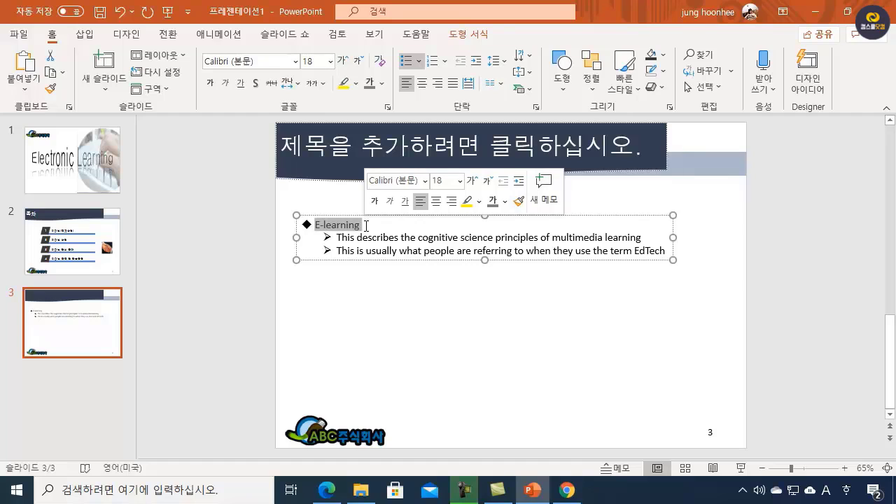
click(269, 62)
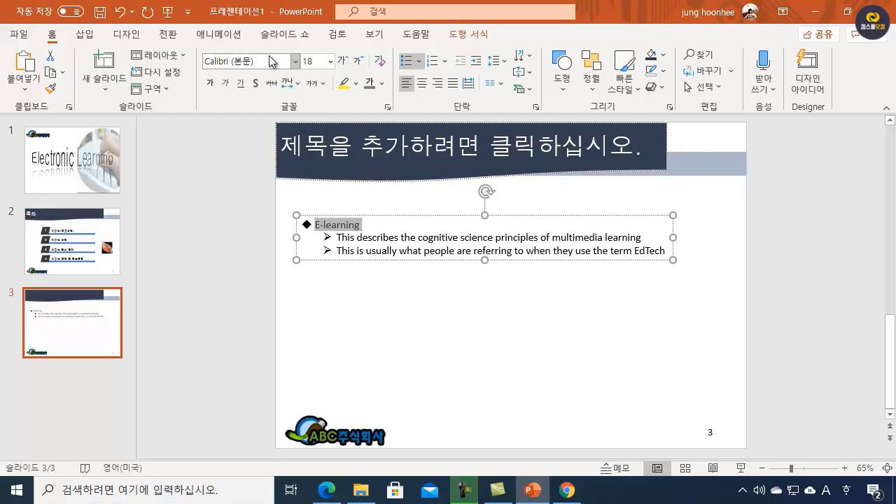
key(BackSpace)
key(Hangul)
text(ㅎ)
text(움)
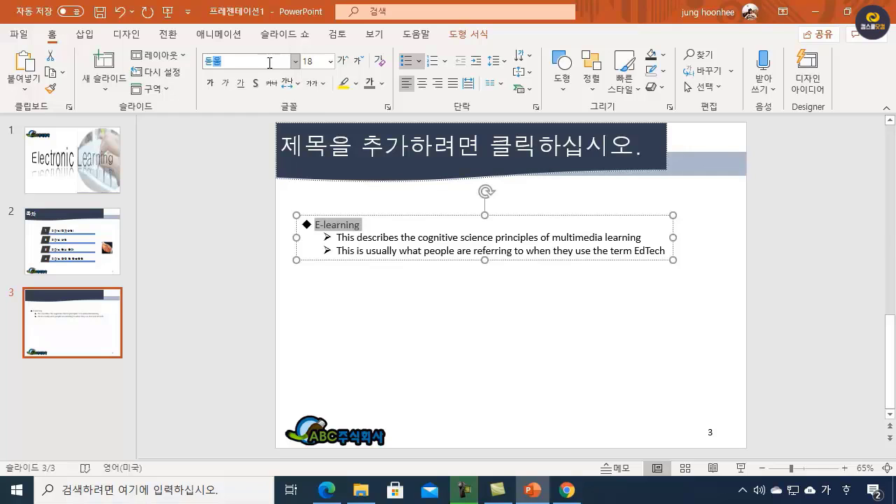
key(Return)
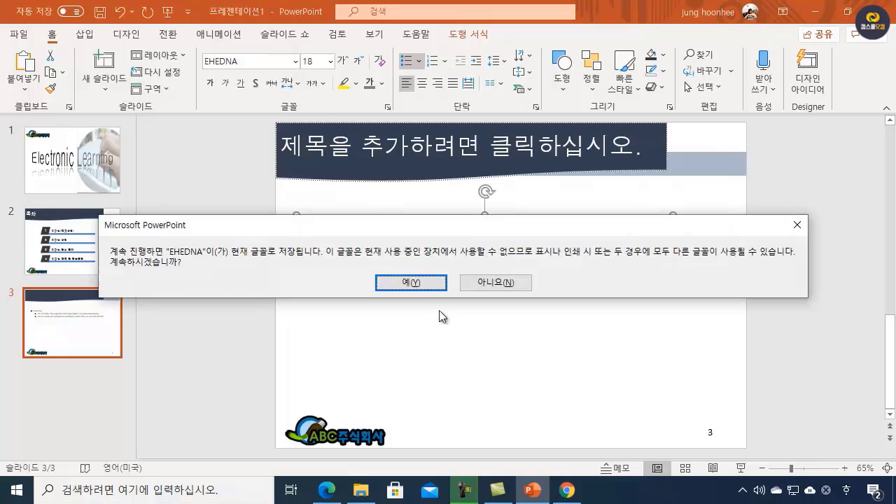
click(410, 283)
click(250, 63)
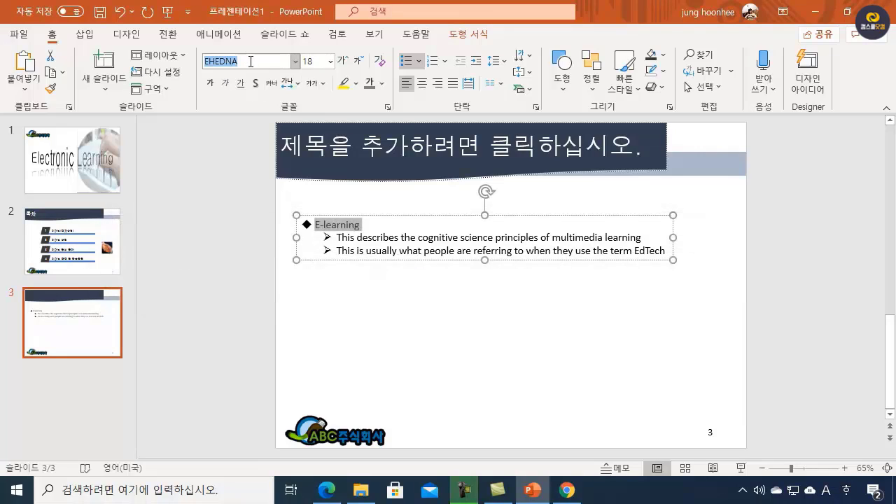
text(E)
key(Hangul)
text(도)
key(BackSpace)
key(BackSpace)
key(BackSpace)
text(돋움)
key(Return)
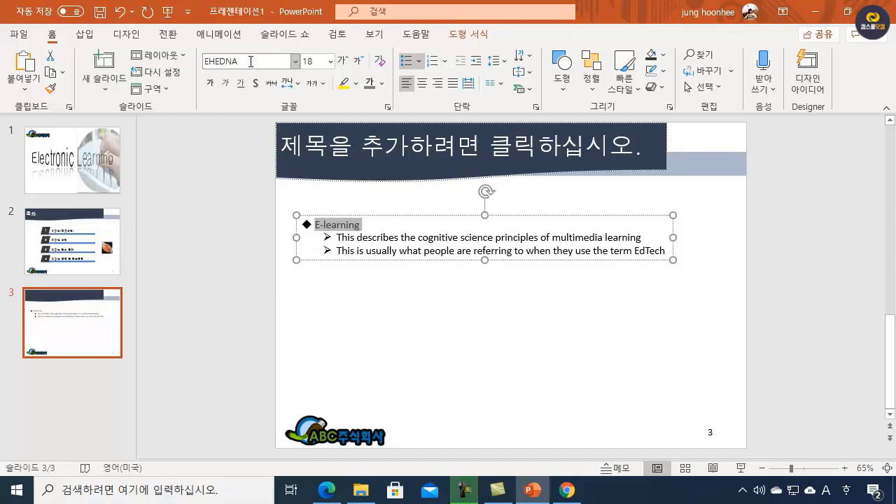
click(296, 62)
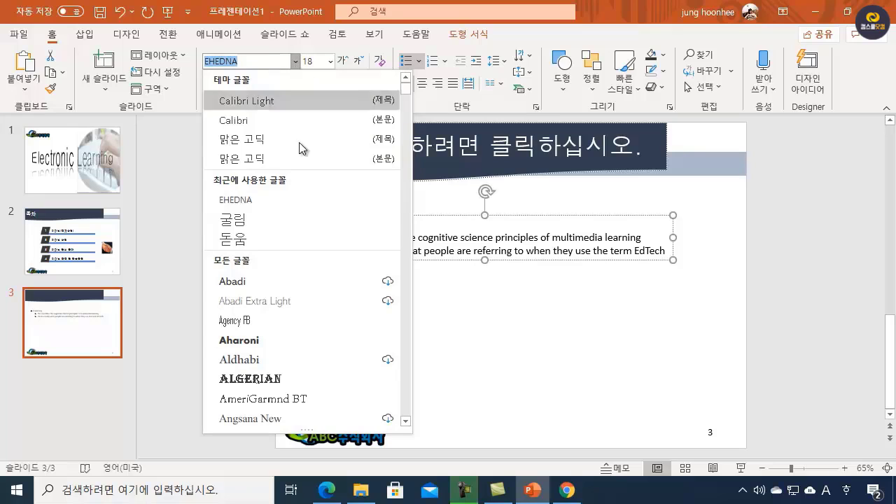
click(241, 242)
Step: Format the "E-learning" line as 24 pt bold with 1.5 line spacing
click(316, 61)
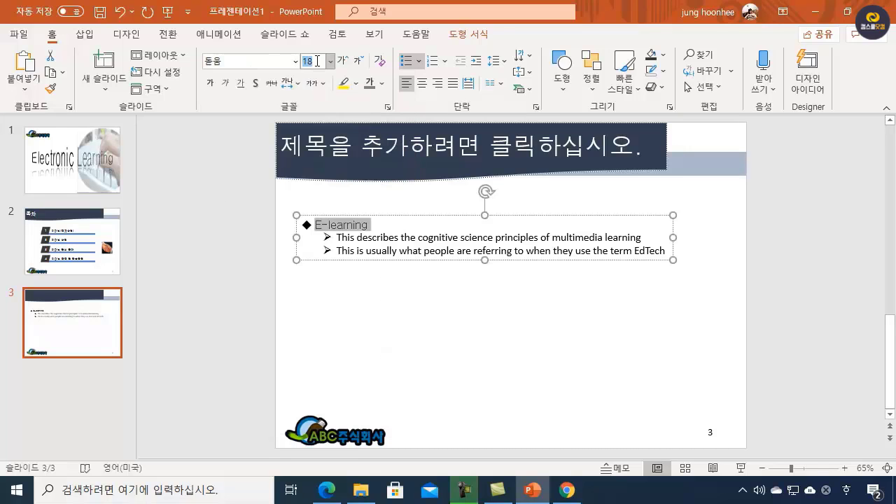
text(24)
key(Return)
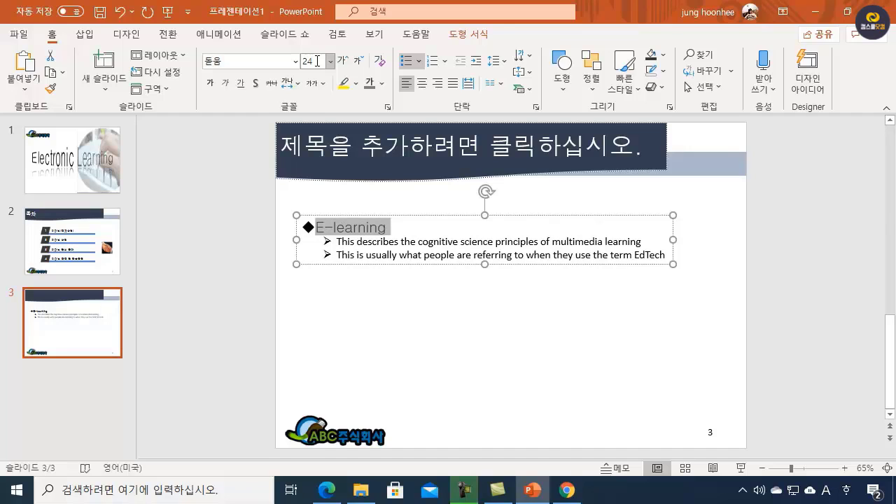
click(214, 85)
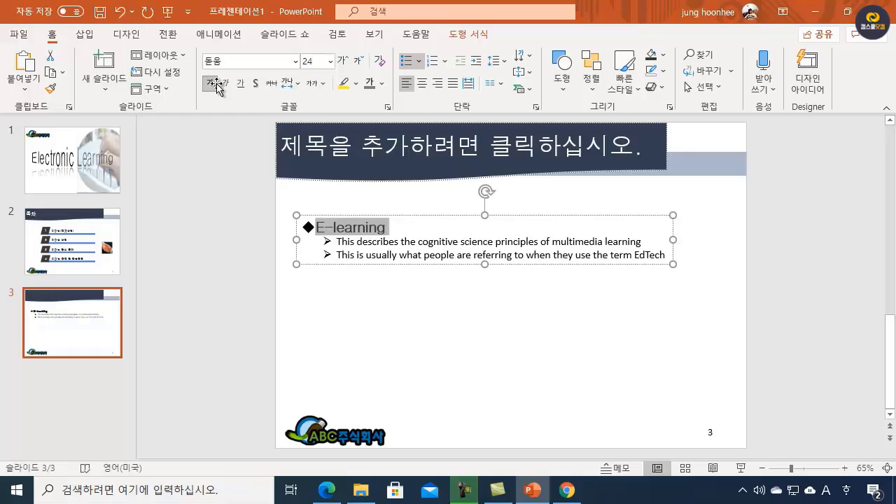
click(504, 64)
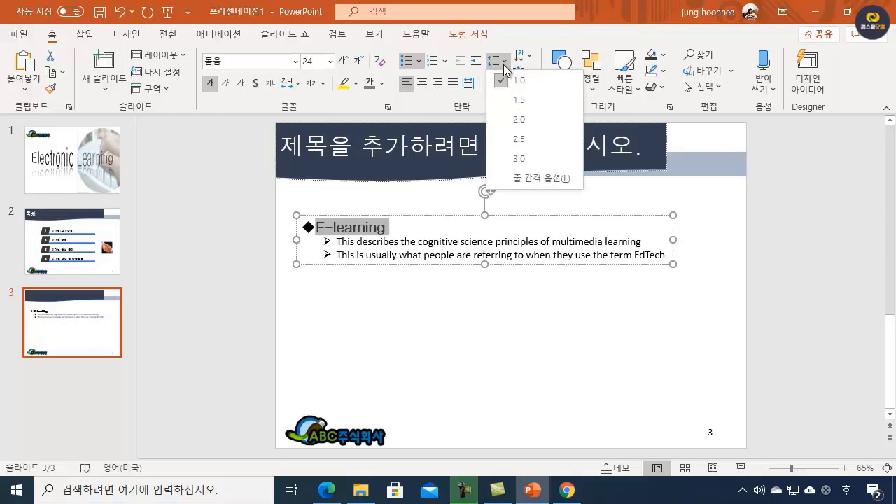
click(529, 103)
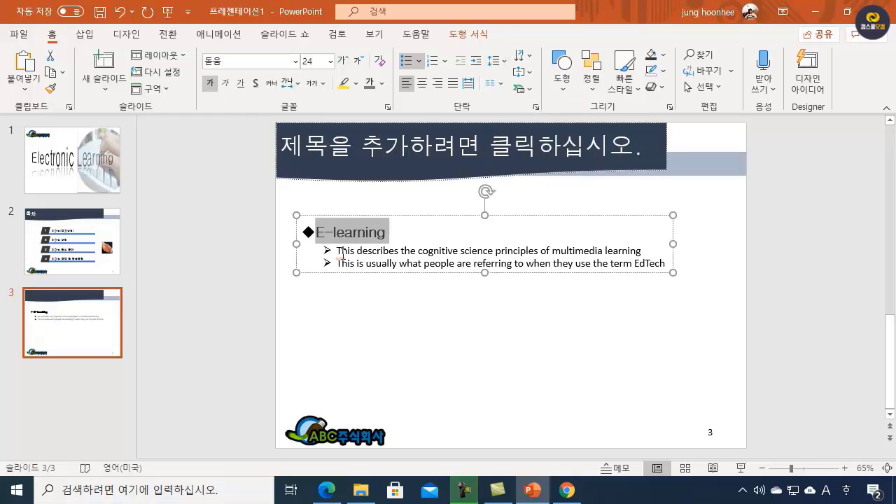
Step: Set the font of the two arrow-bulleted lines below "E-learning" to 돋움
drag(340, 250, 673, 270)
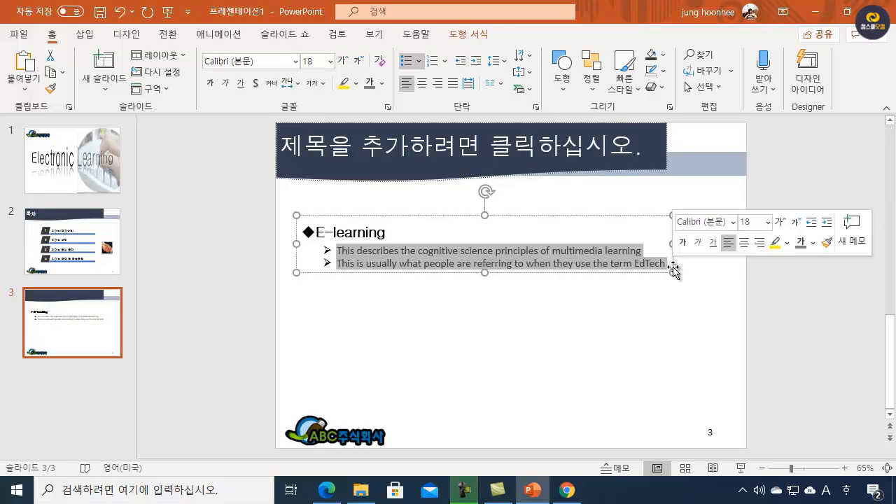
click(280, 61)
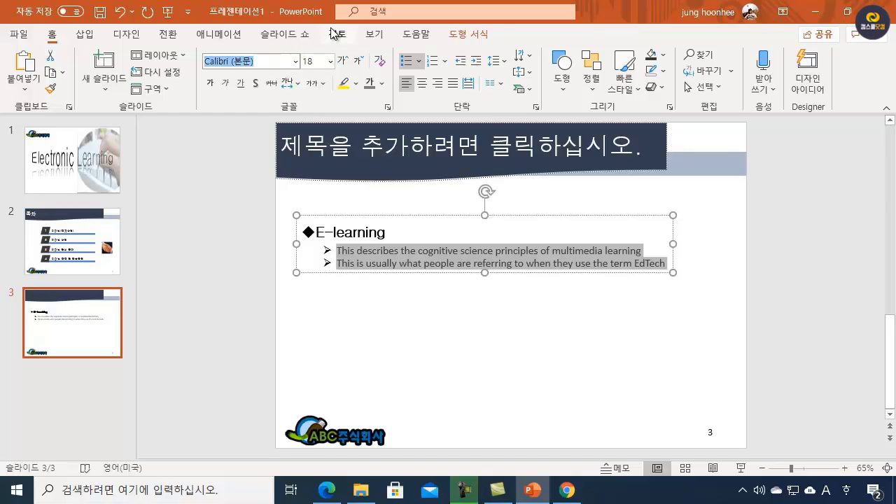
text(EHEDN)
key(BackSpace)
key(BackSpace)
key(BackSpace)
key(BackSpace)
key(BackSpace)
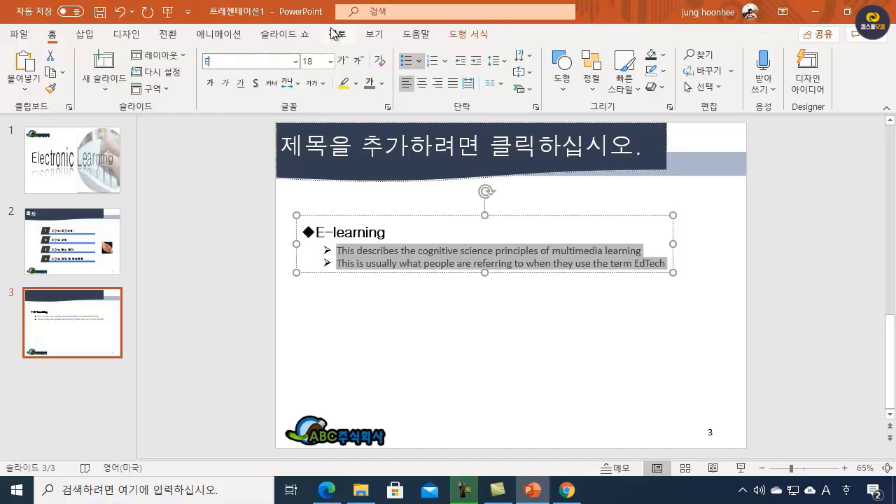
key(Hangul)
text(ㄷㅗㄷㅇㅜㅁ)
key(Return)
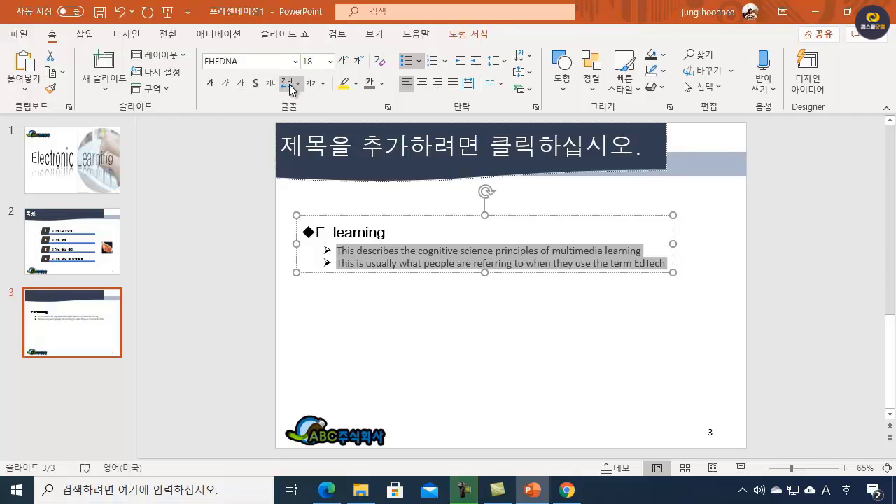
click(295, 61)
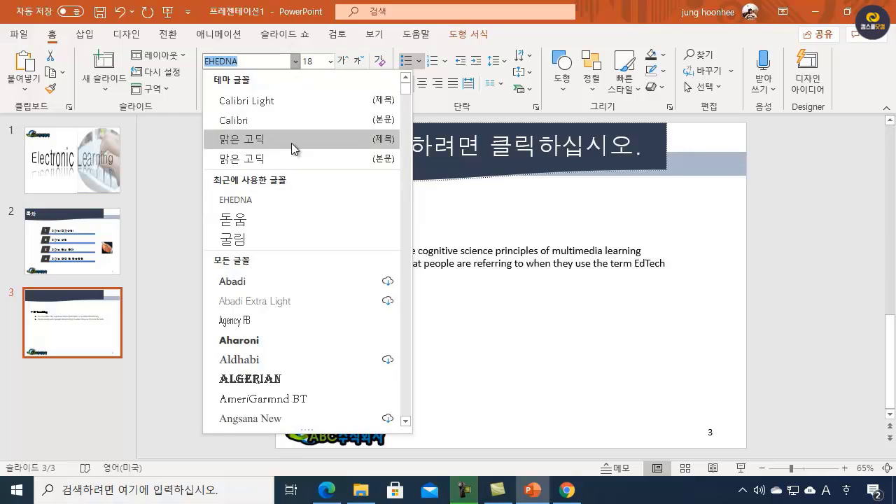
click(245, 222)
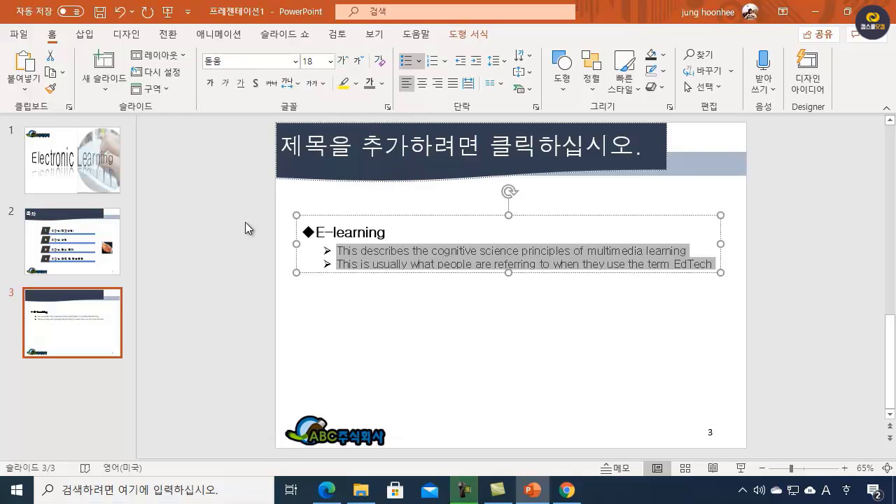
Step: Set the two arrow-bulleted lines to 20 pt with 1.5 line spacing
click(312, 61)
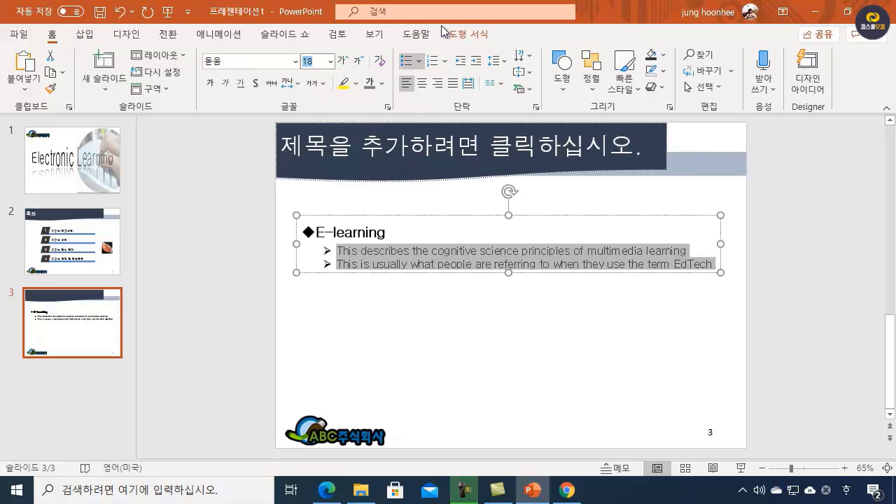
text(20)
key(Return)
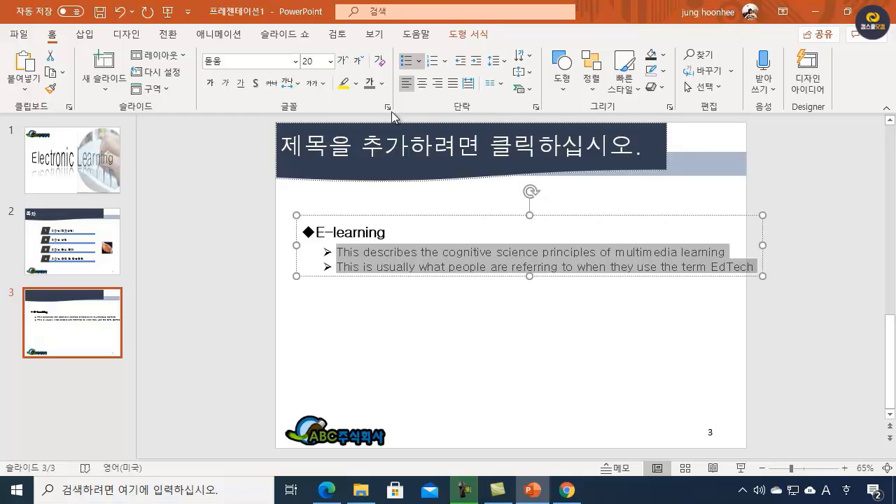
click(496, 61)
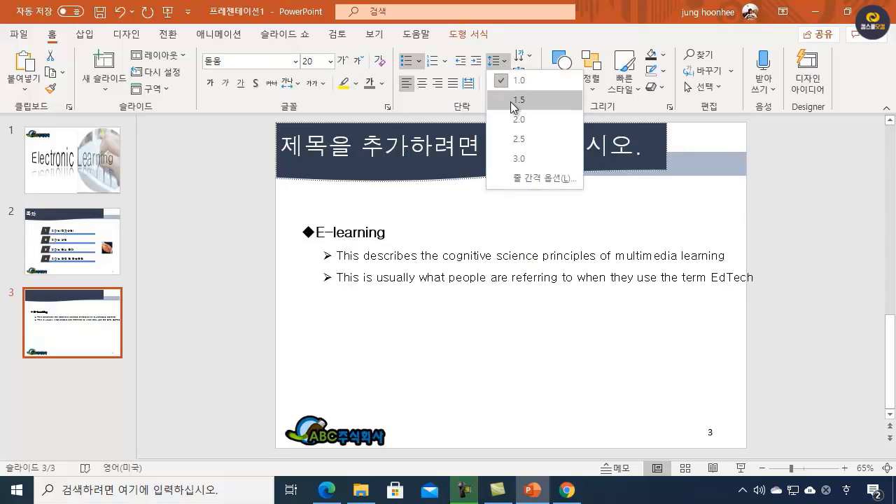
click(510, 101)
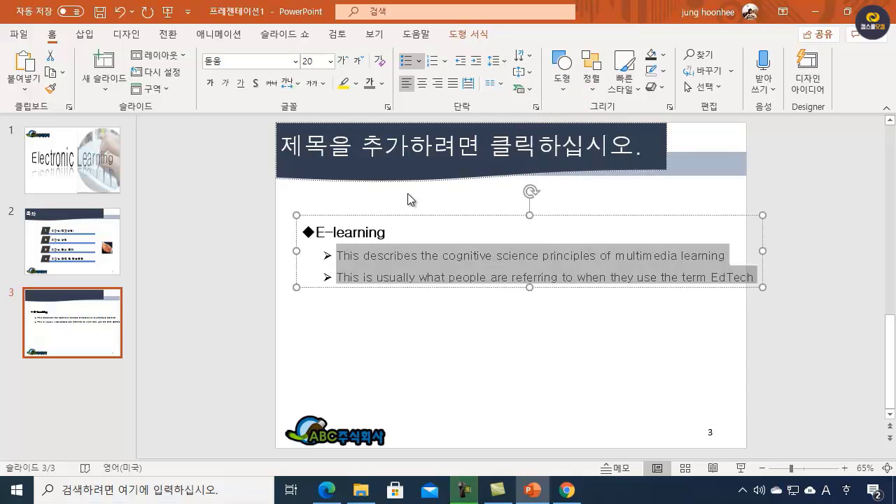
Step: Move the e-learning text box slightly left and up on the slide
drag(430, 216, 418, 215)
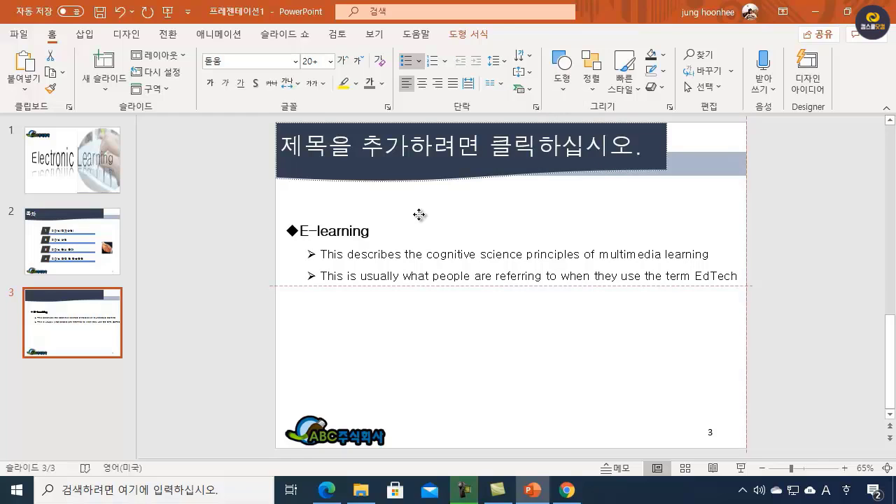
drag(419, 215, 421, 214)
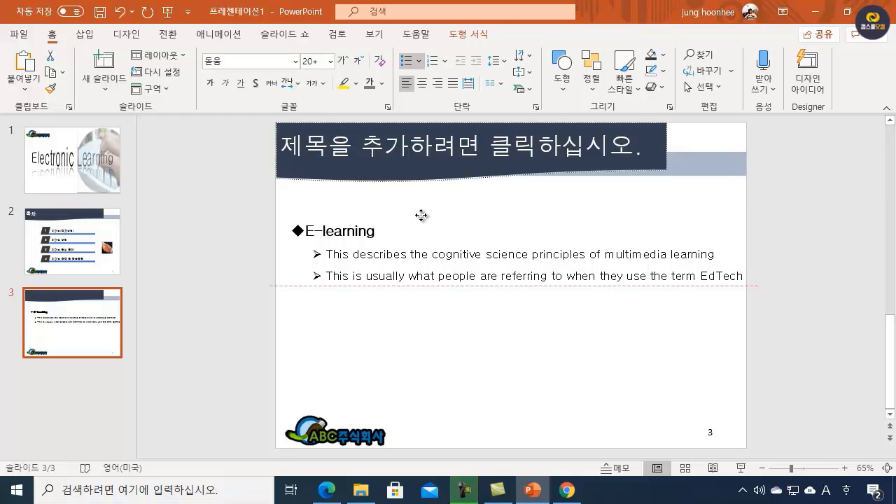
drag(421, 214, 421, 215)
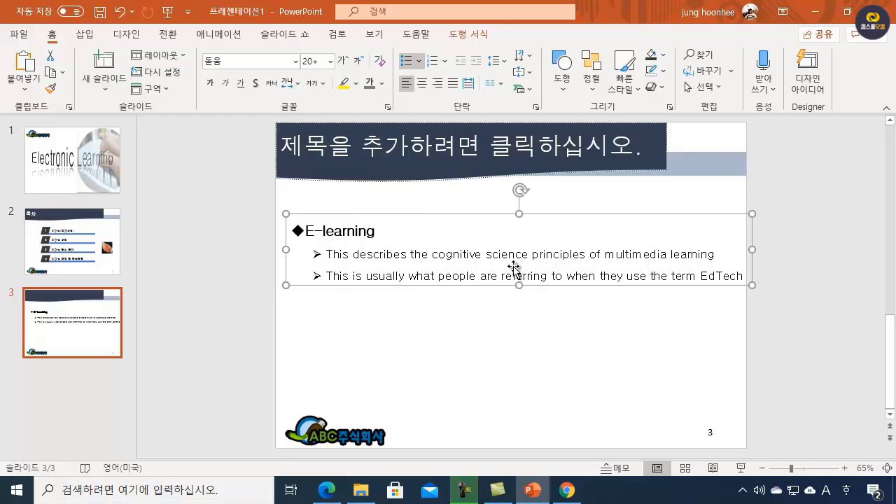
Step: Break the last line before "EdTech", remove the new line's bullet and indent the word to align with the text above
click(700, 277)
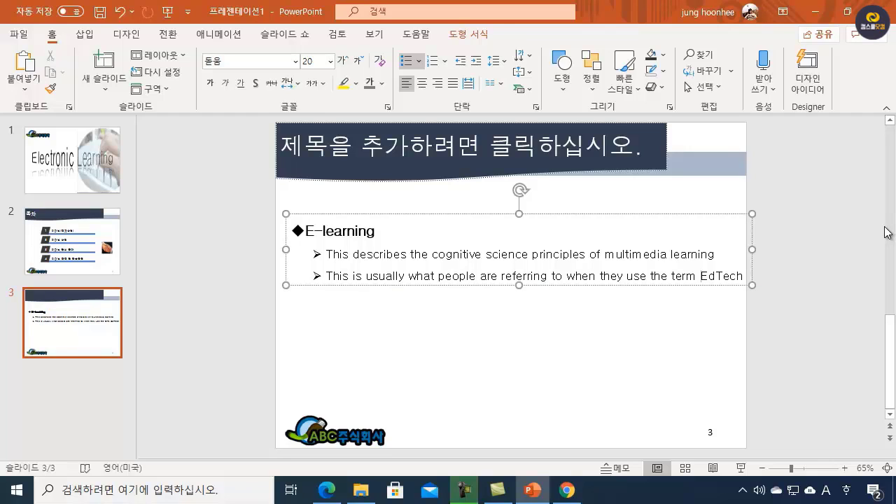
key(Return)
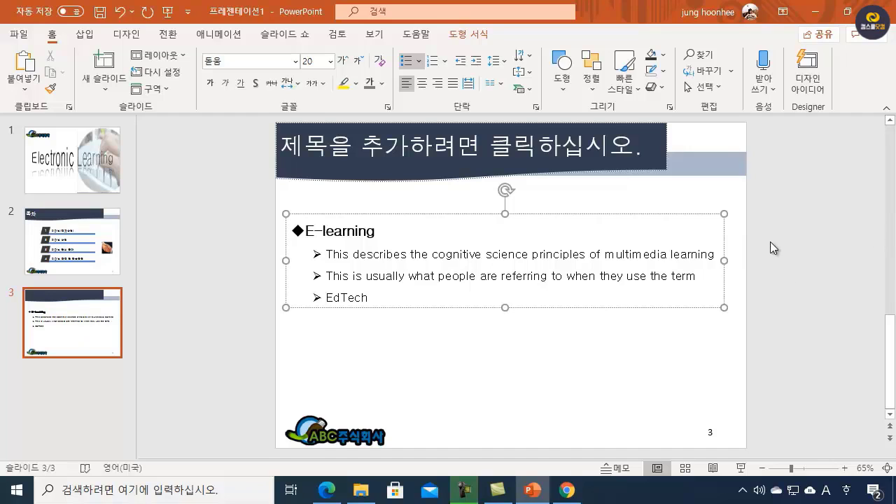
click(410, 63)
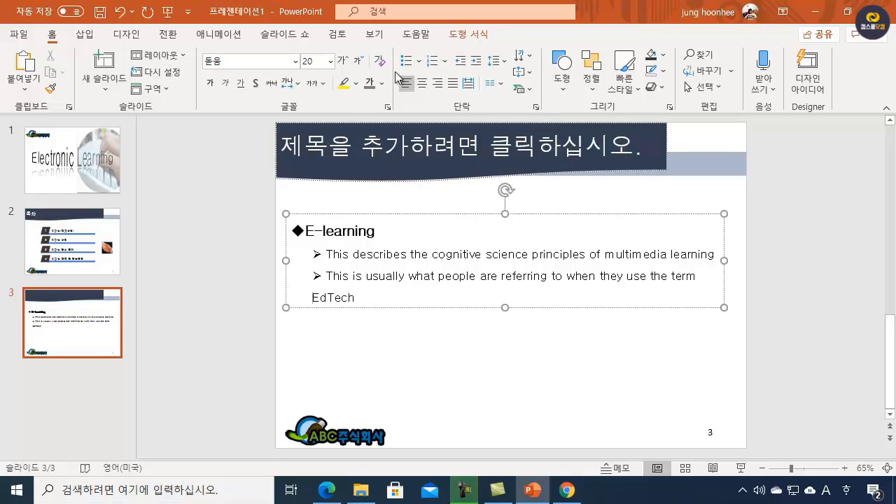
key(Tab)
click(578, 363)
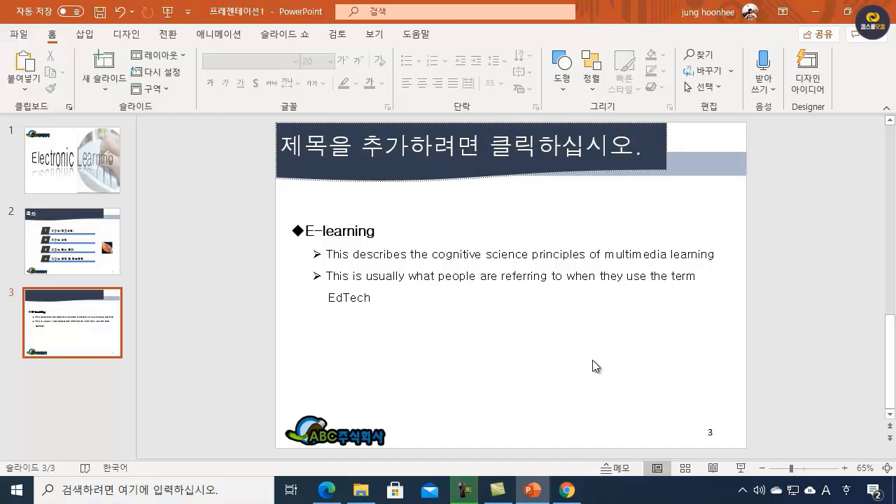
Step: Move the e-learning text box up below the title and place a duplicate of it directly underneath
click(495, 276)
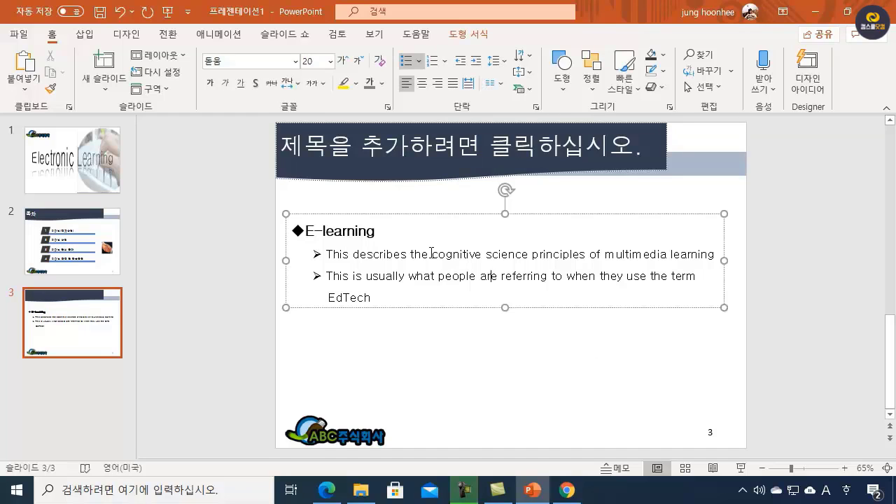
click(428, 214)
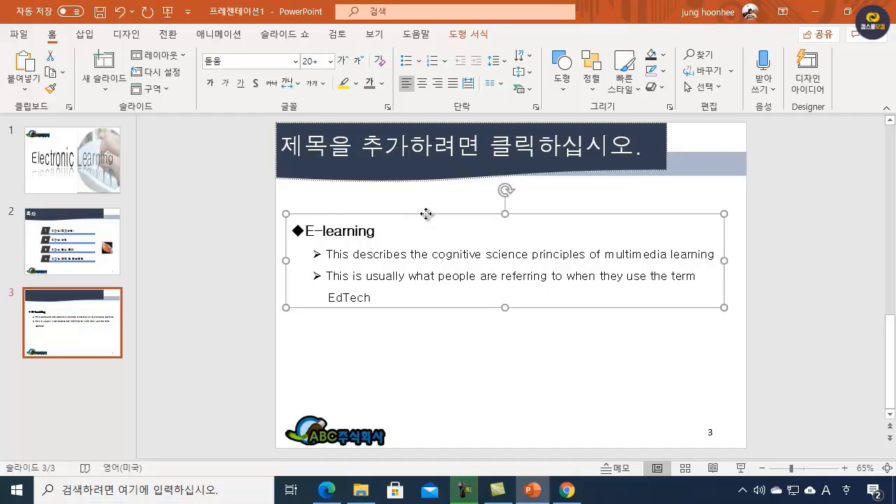
drag(425, 213, 396, 292)
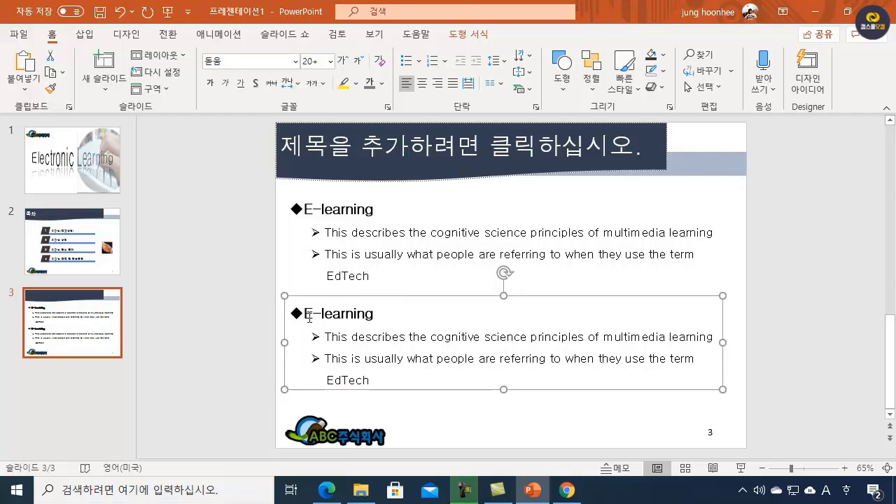
drag(309, 317, 504, 315)
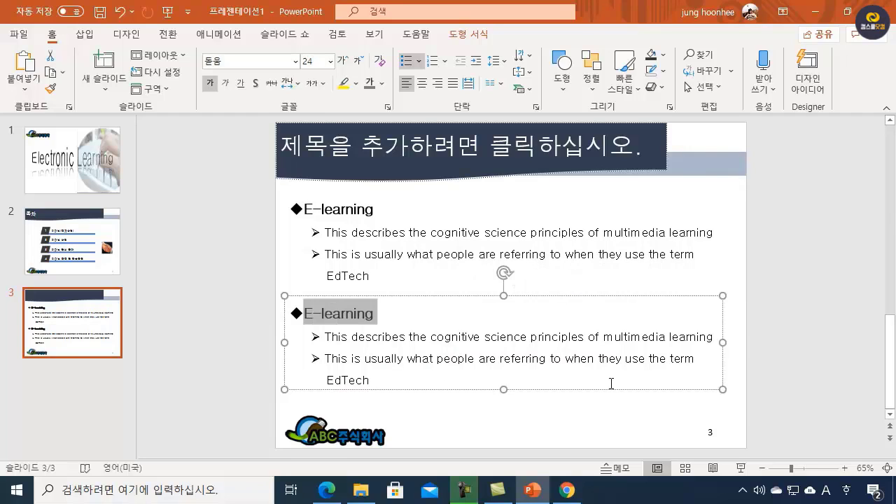
key(Delete)
key(Delete)
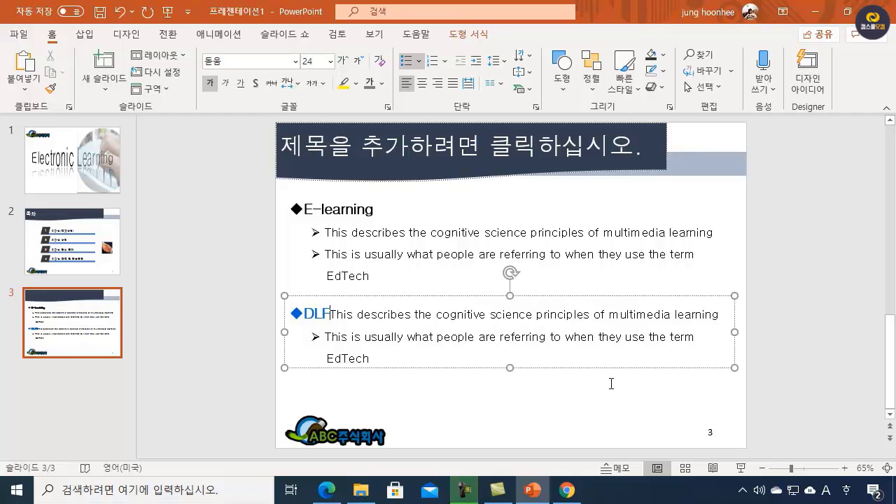
text(이)
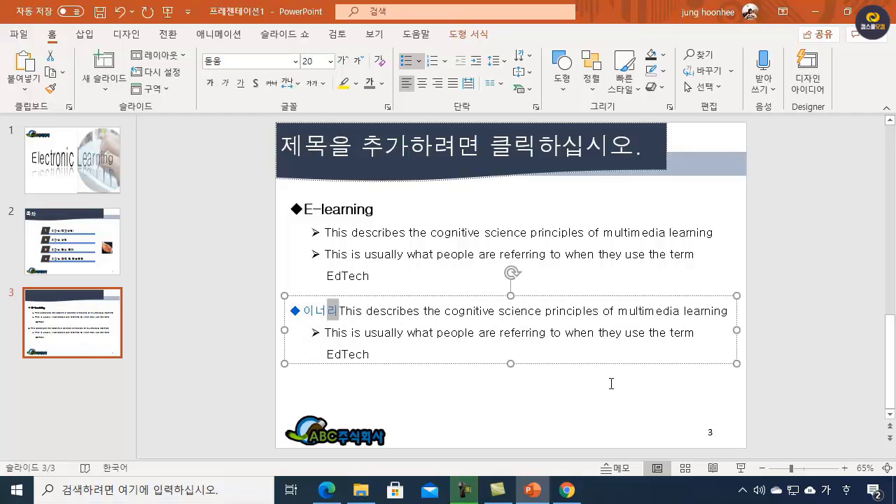
text(러닝()
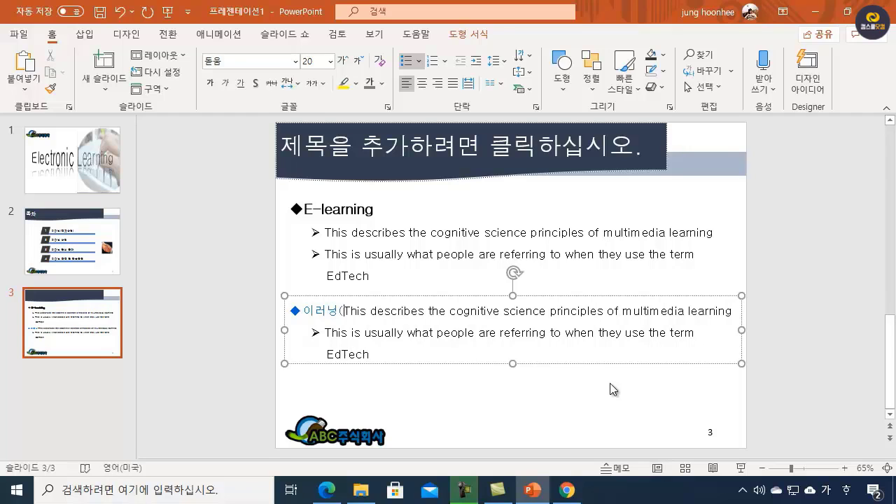
text(전자학)
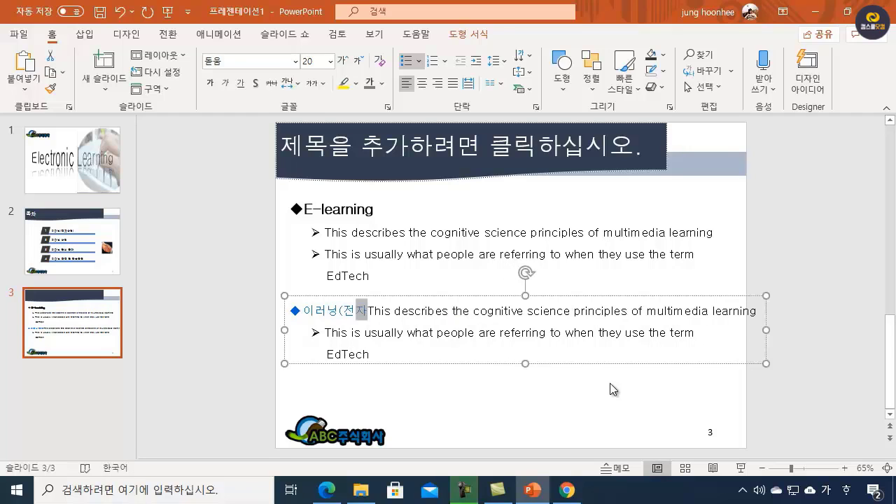
text(습)
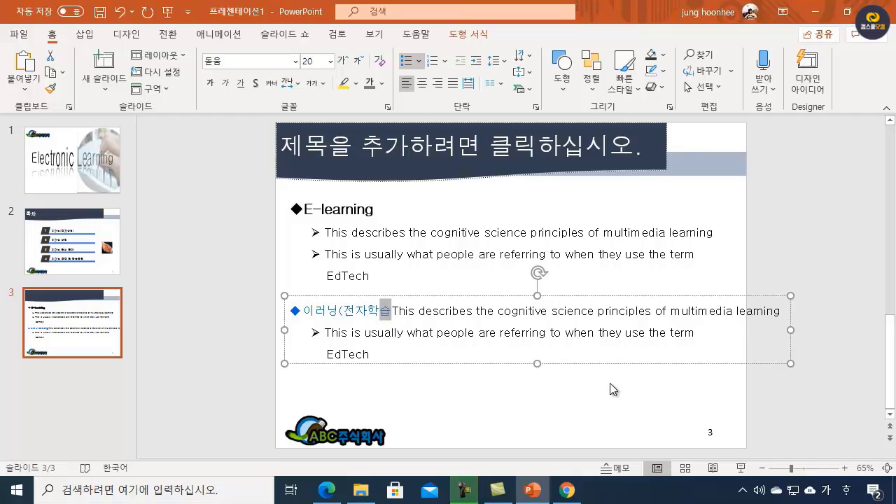
key(ctrl+z)
key(ctrl+z)
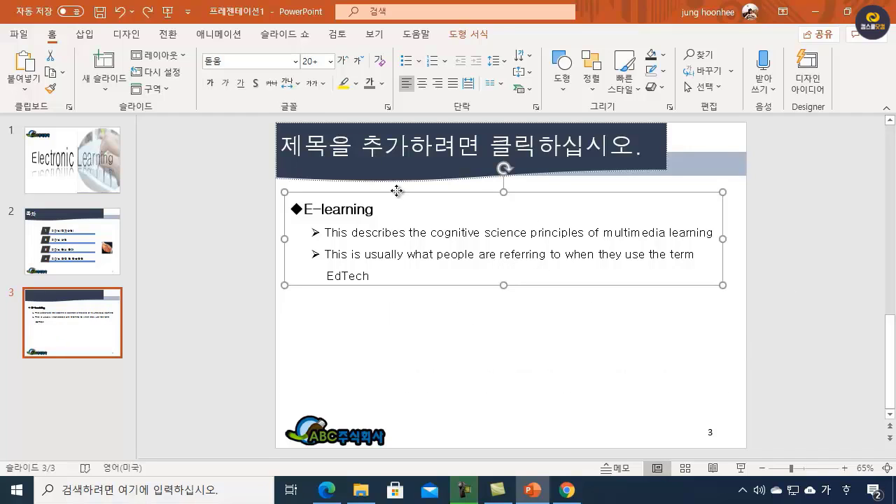
Step: Duplicate the E-learning text box directly underneath and replace the copy's heading with "이러닝(전자학습)"
drag(398, 192, 400, 301)
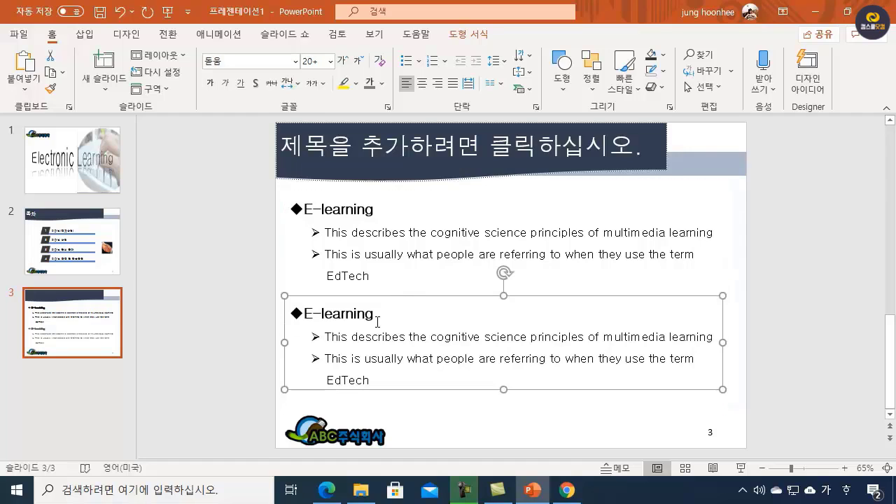
click(308, 313)
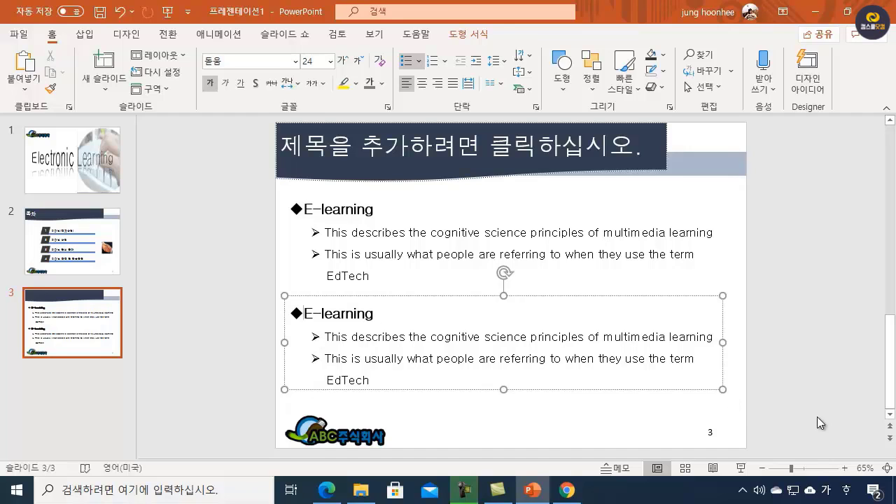
text(이러닝)
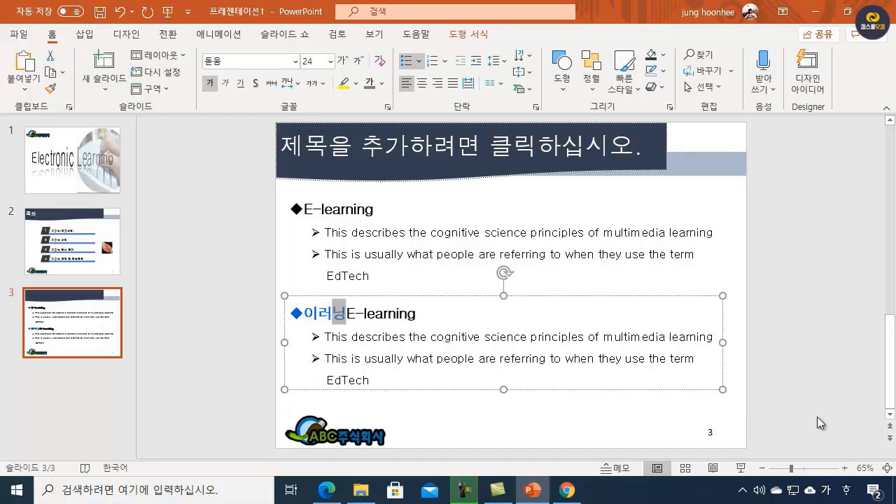
text(()
text(전자학습)
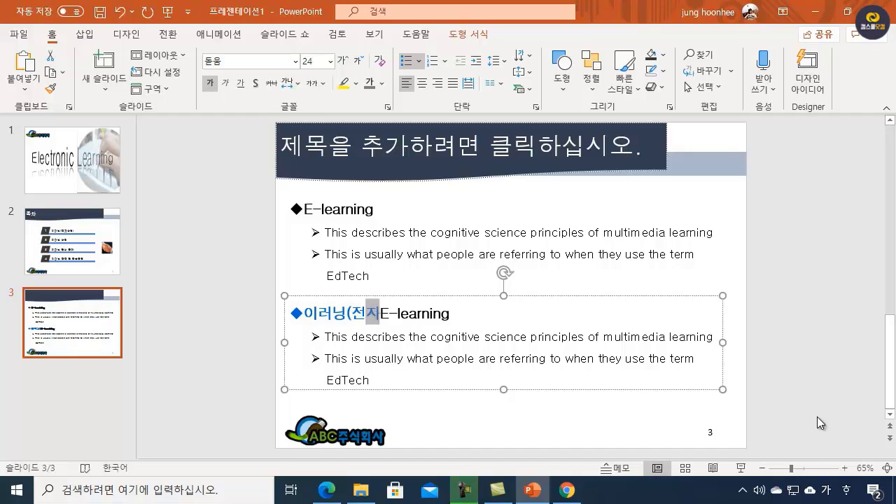
text())
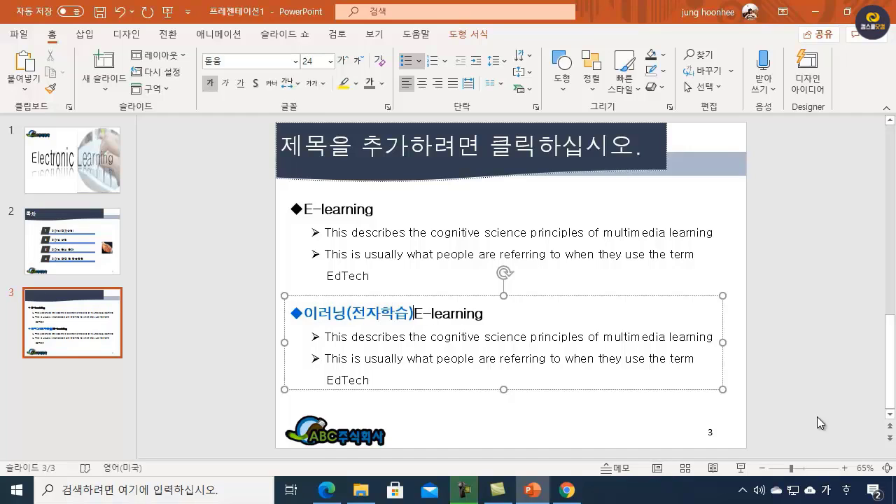
key(Delete)
key(Delete)
key(Delete)
key(Delete)
key(Delete)
key(Delete)
key(Delete)
key(Delete)
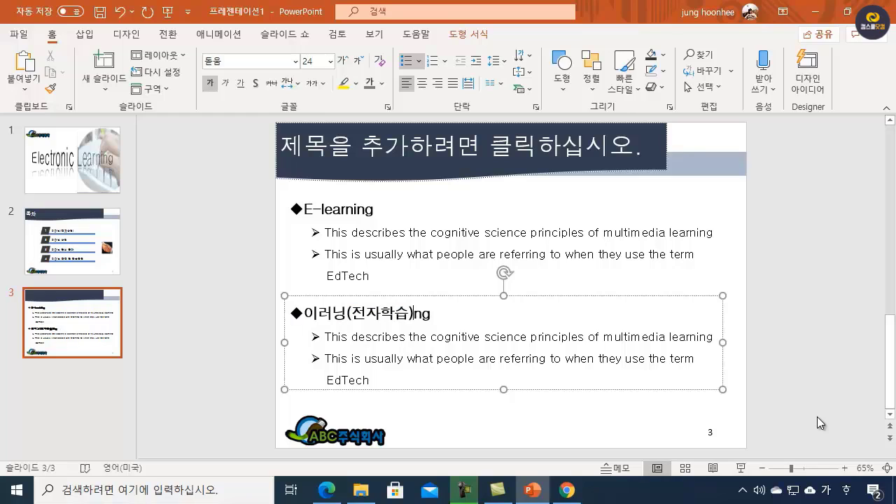
key(Delete)
key(Delete)
Step: Insert "이러닝은 정보통신기술을 활용하여 언제, 어디서나" at the start of the lower box's first arrow bullet
click(329, 339)
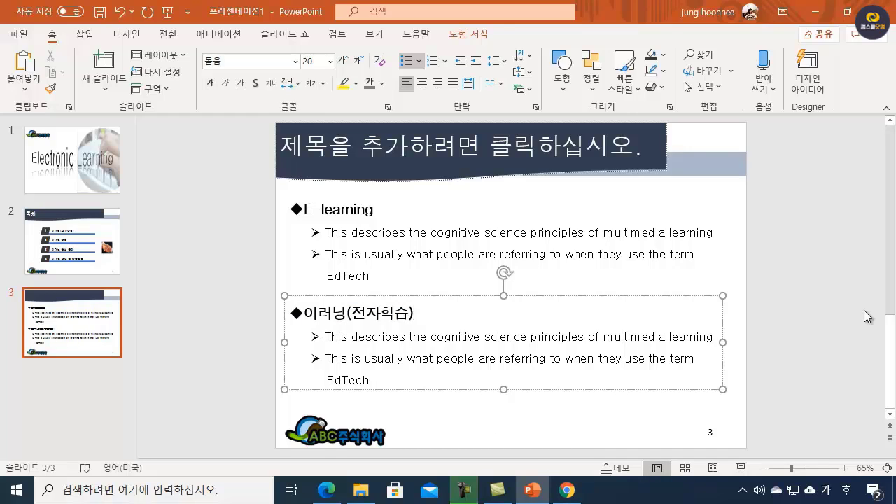
text(이러닝은 )
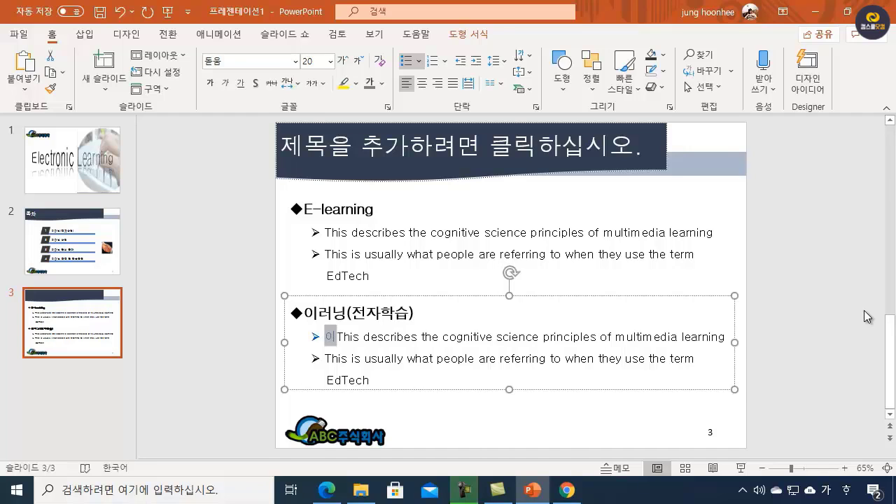
text(정보통신기)
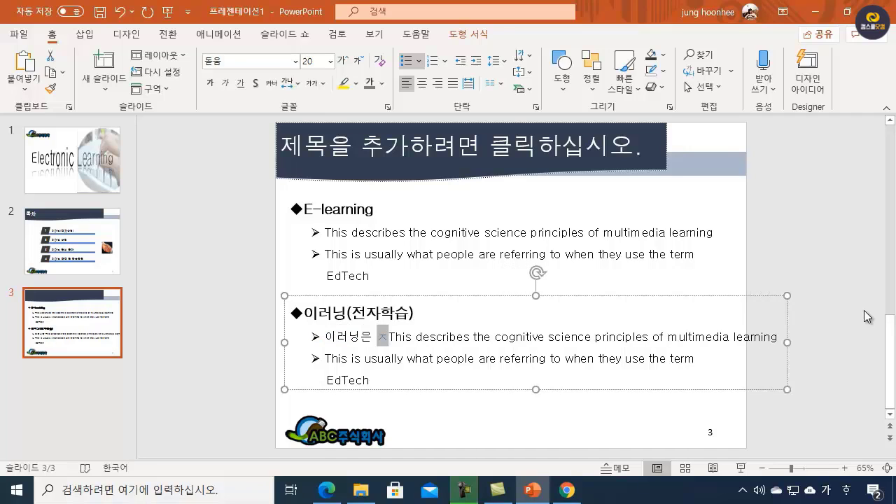
text(술을 활용항)
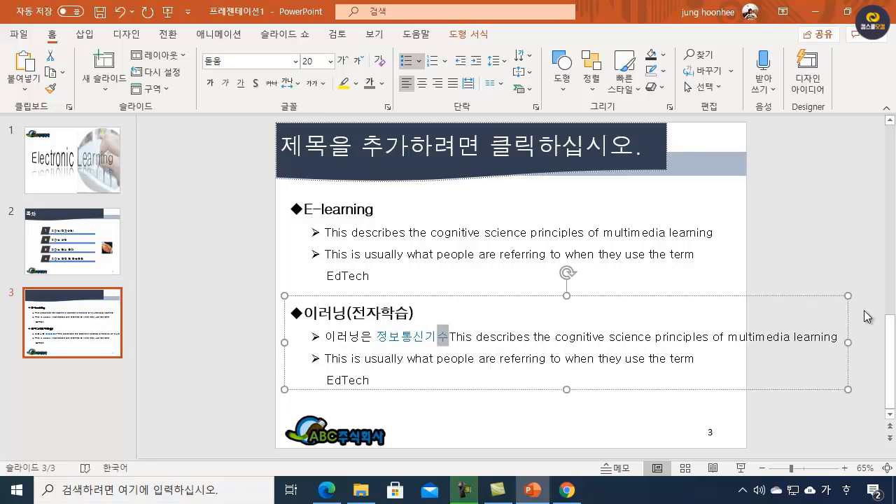
text(여)
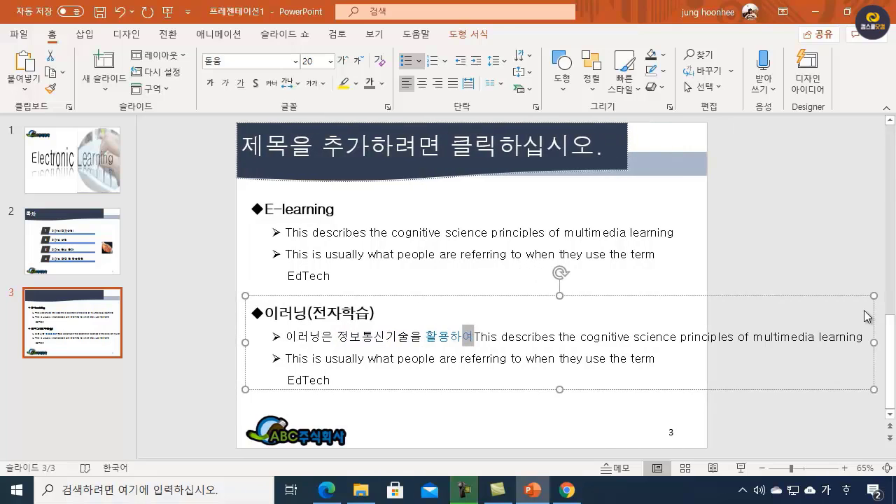
text( 언제, 어)
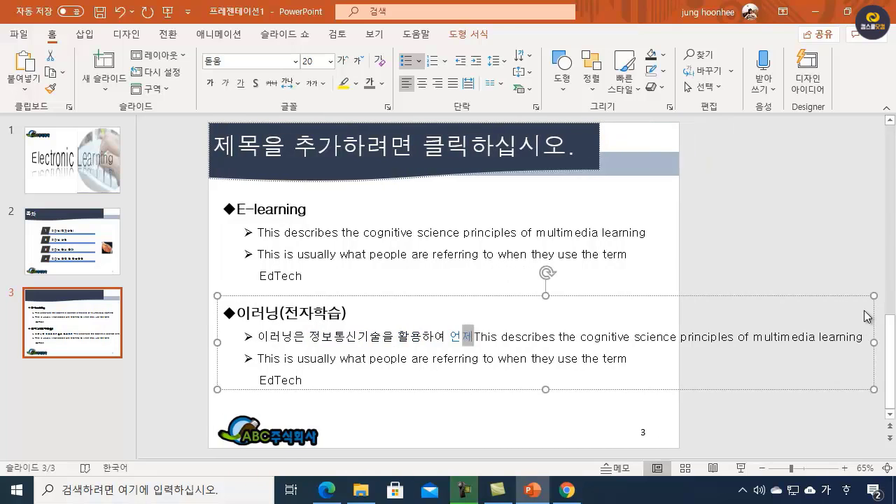
text(ㄴ)
key(BackSpace)
text(디서나)
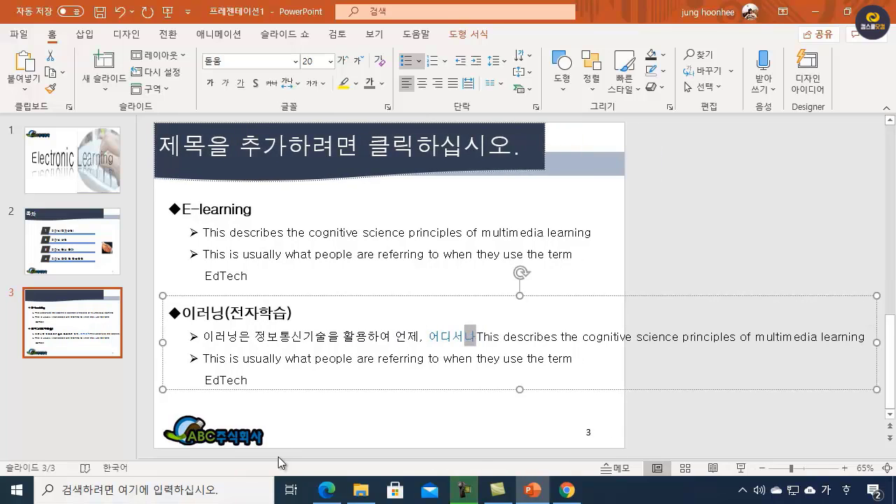
Step: Consult slide 3's Korean text in ITQPPT.pdf, add a comma after "어디서나" in PowerPoint and delete the lower box's remaining English text
click(327, 490)
scroll(533, 341, down, 3)
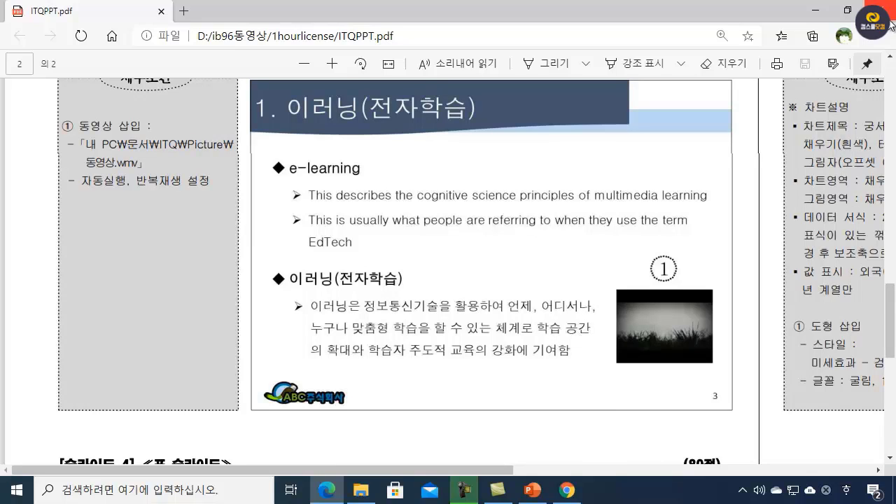
click(814, 11)
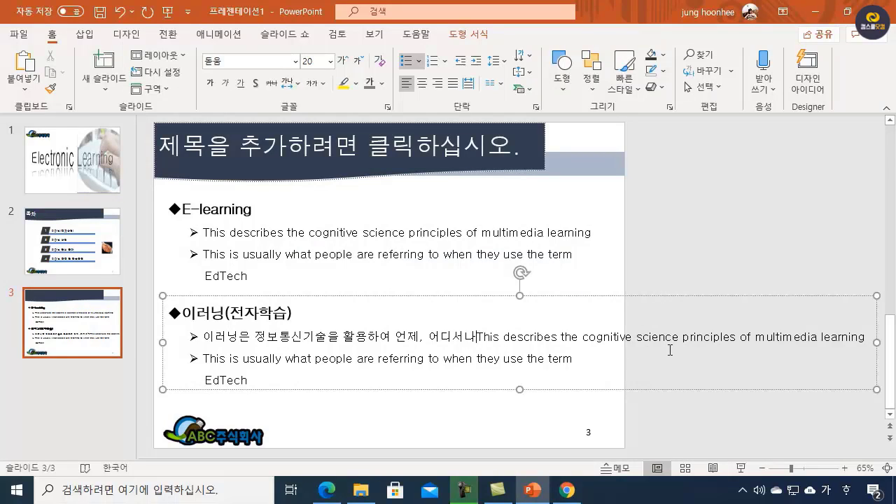
text(,)
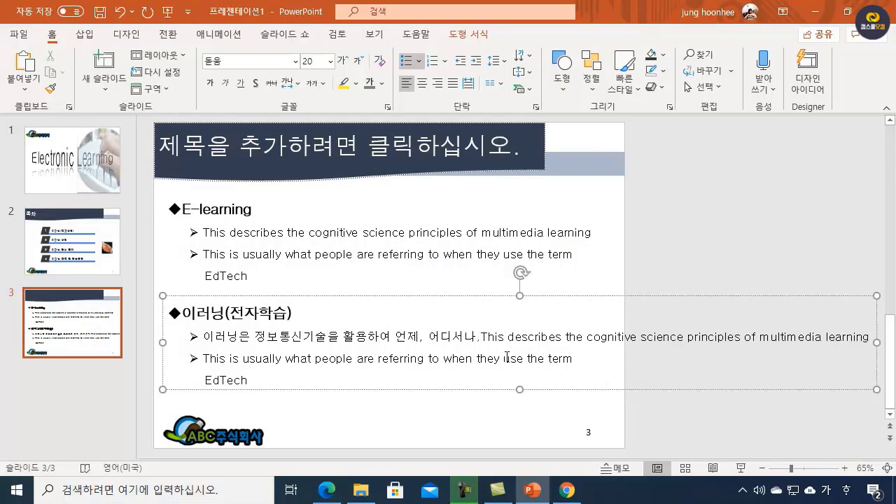
drag(482, 336, 581, 376)
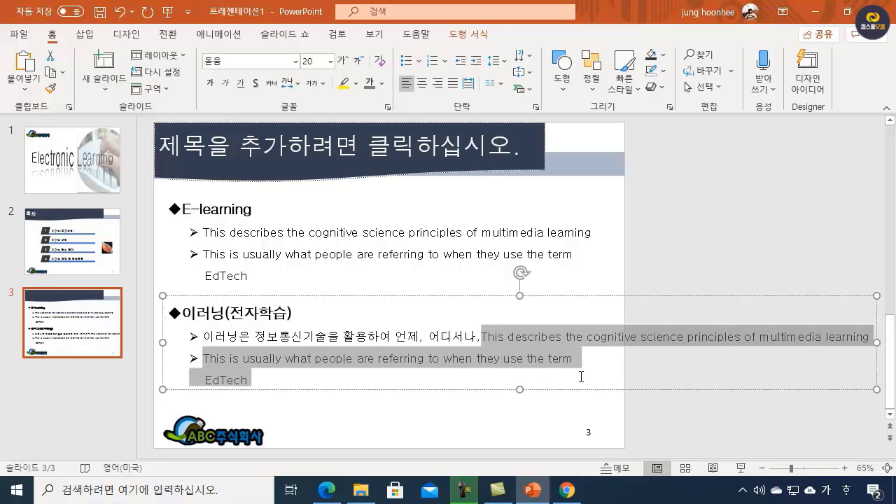
key(Delete)
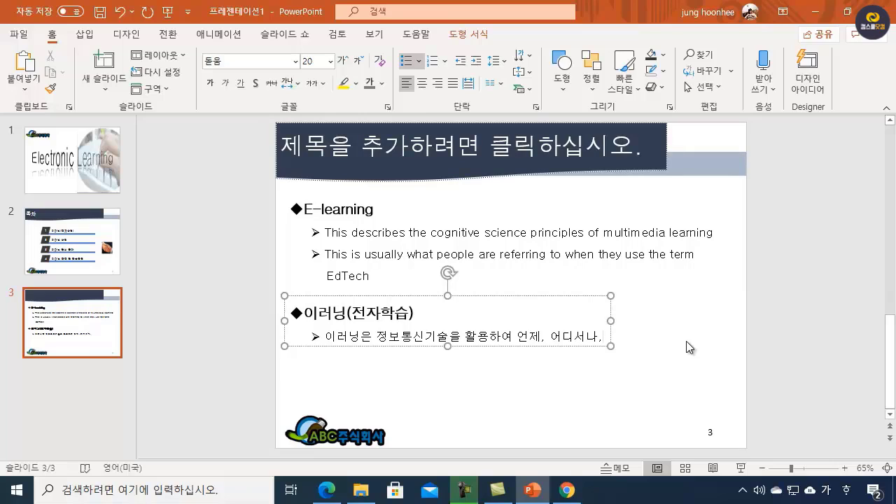
Step: Continue the arrow bullet of the 이러닝(전자학습) box with "누구나" after the comma
text(누구나)
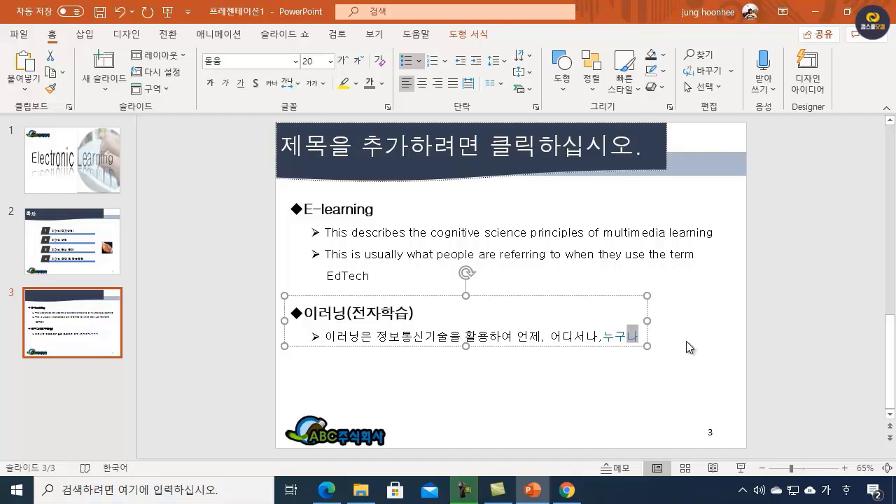
text( AKW춥형)
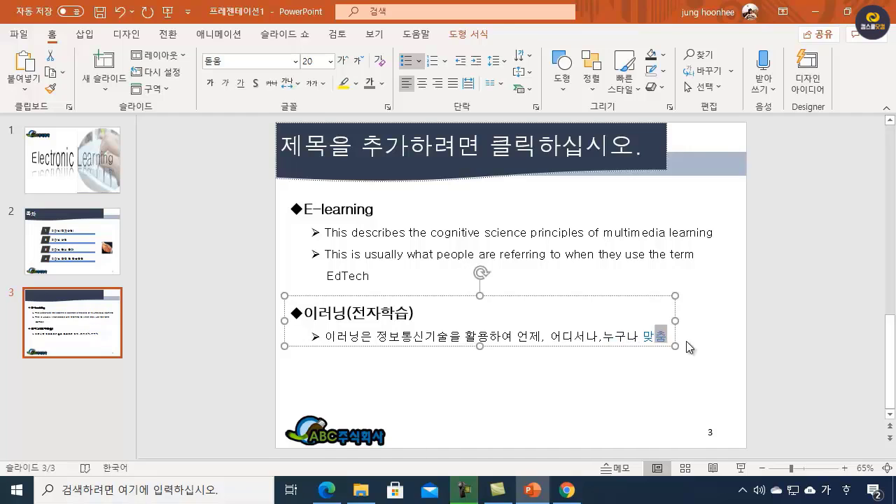
text( GKRTMQ을 할 수 ㅇ)
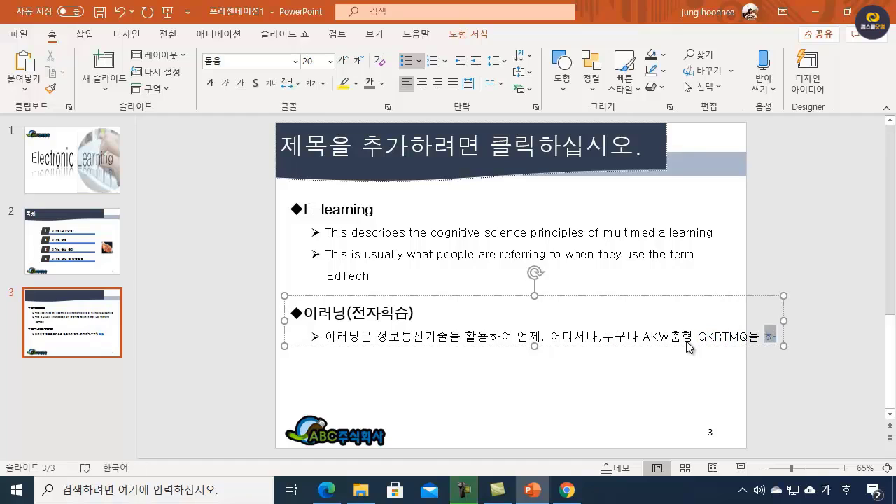
text(있는 체)
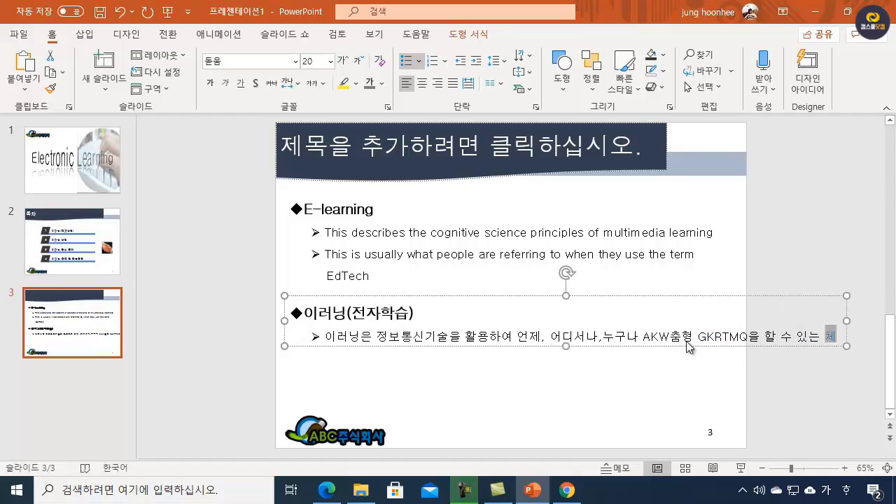
text(계로 하)
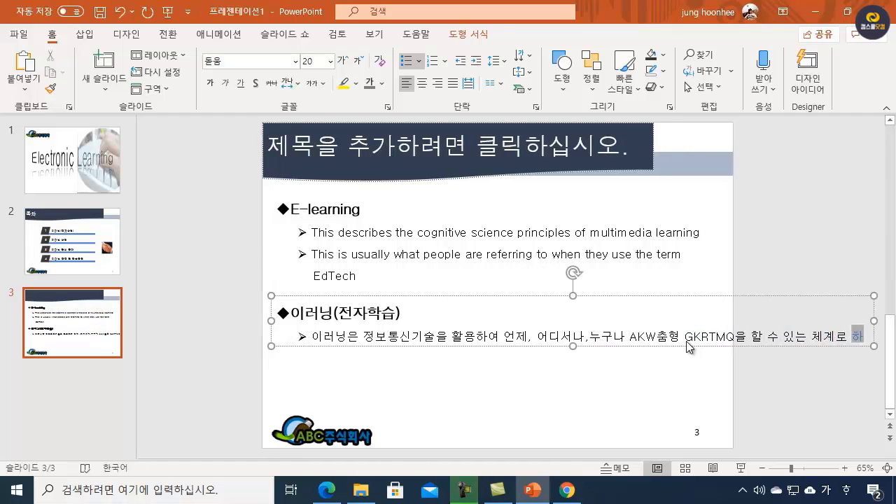
text(습)
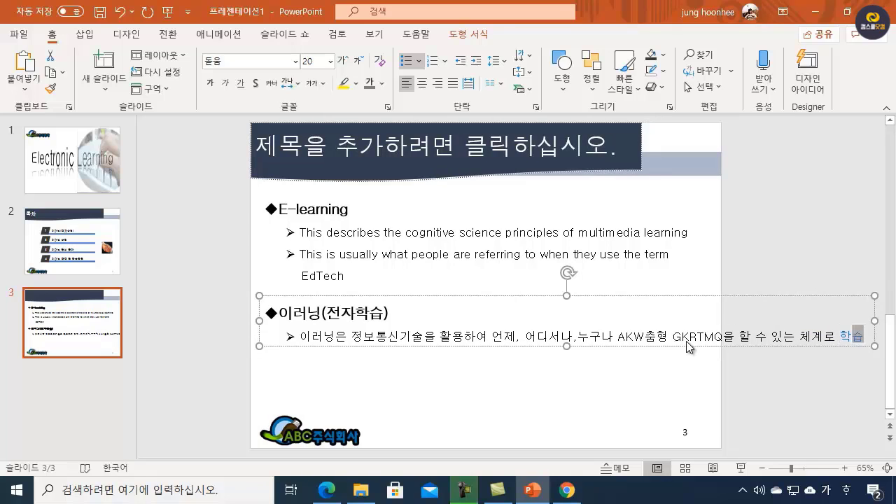
text(공간의 확때와 학습)
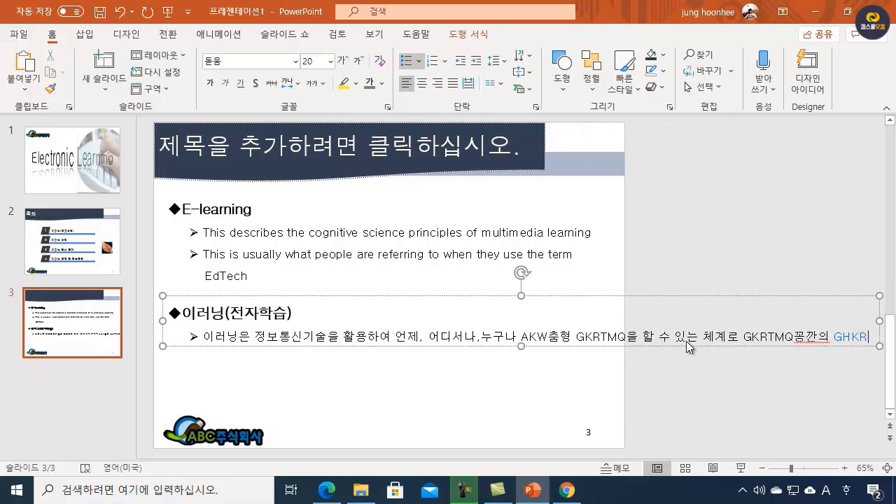
text(WK)
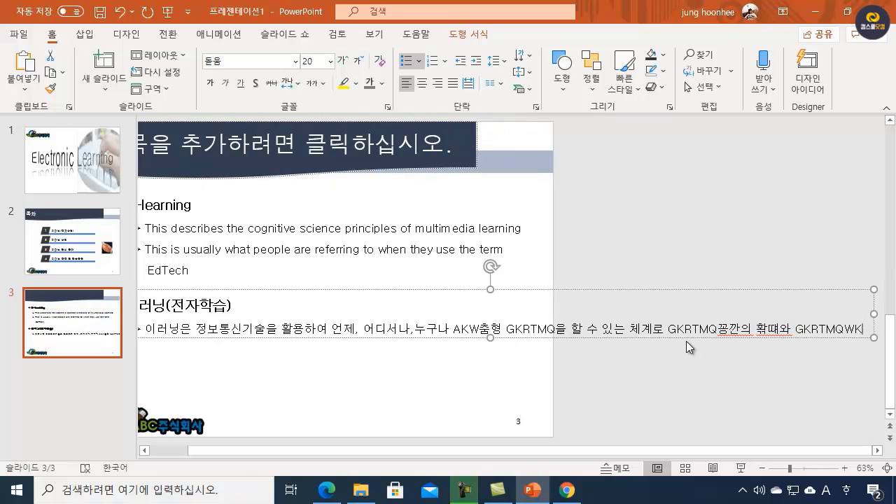
text( WNEHWJR 교육의 ㄱ)
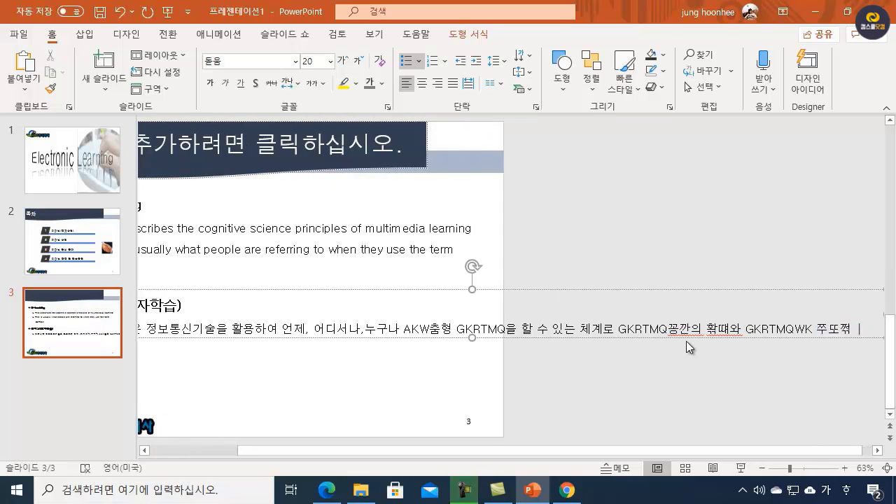
text(강호)
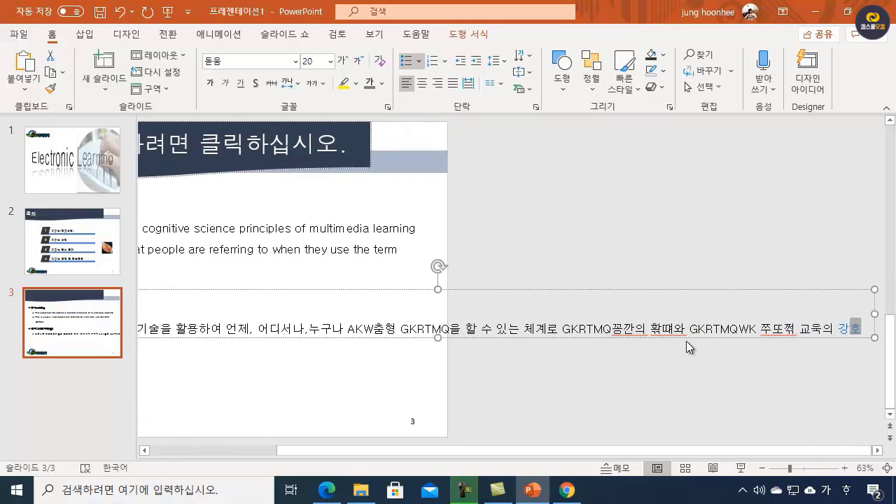
key(BackSpace)
text(₩)
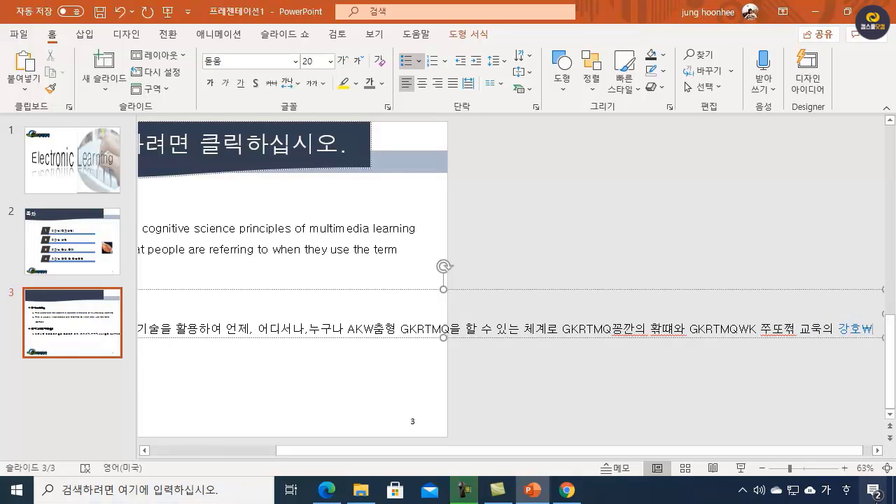
Step: Switch the Korean input method to Microsoft 입력기 and delete the mistyped text following "누구나"
click(845, 491)
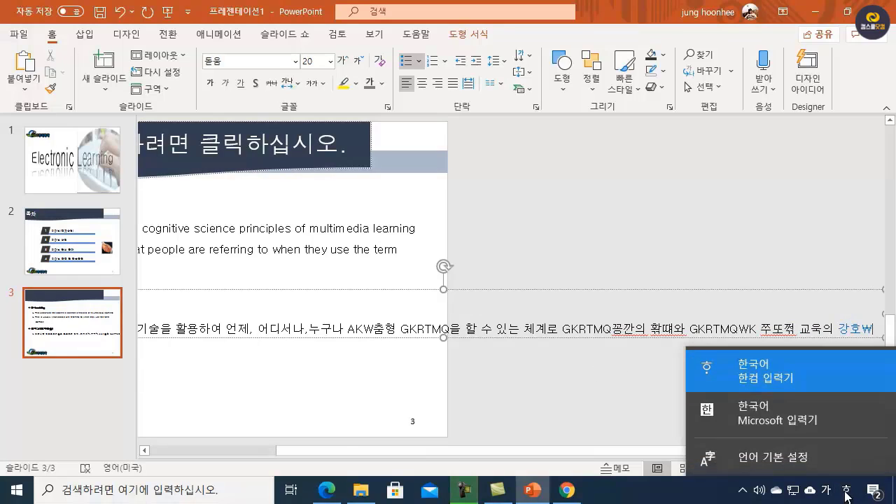
click(759, 427)
drag(875, 329, 789, 339)
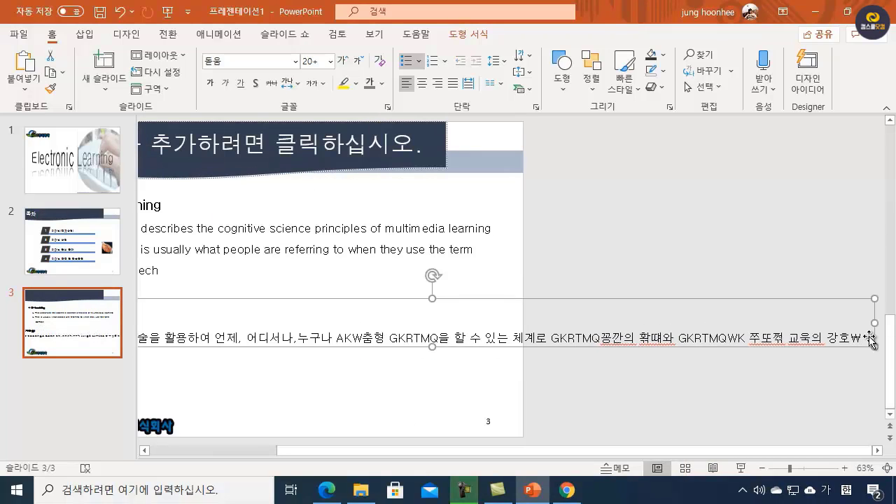
drag(861, 341, 347, 356)
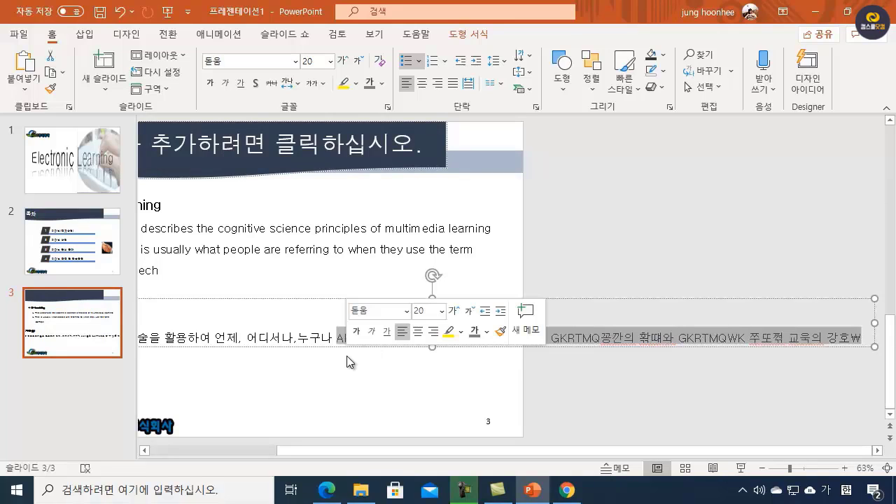
key(BackSpace)
Step: Complete the bullet after "누구나" with "맞춤형 학습을 할 수 있는 체계로 학습 공간의 확대와 학습자 주도적 교욱의 강화에 기여함"
text(맞춤혀)
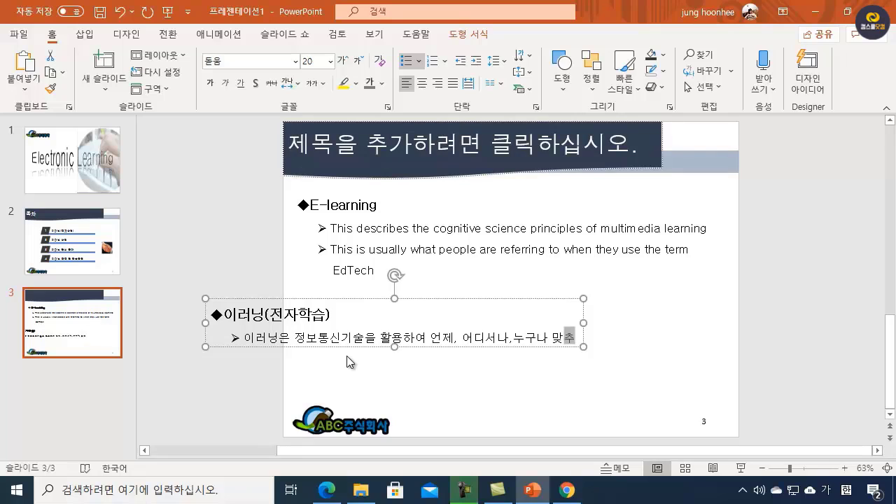
text( 학습을 할 ㅅ)
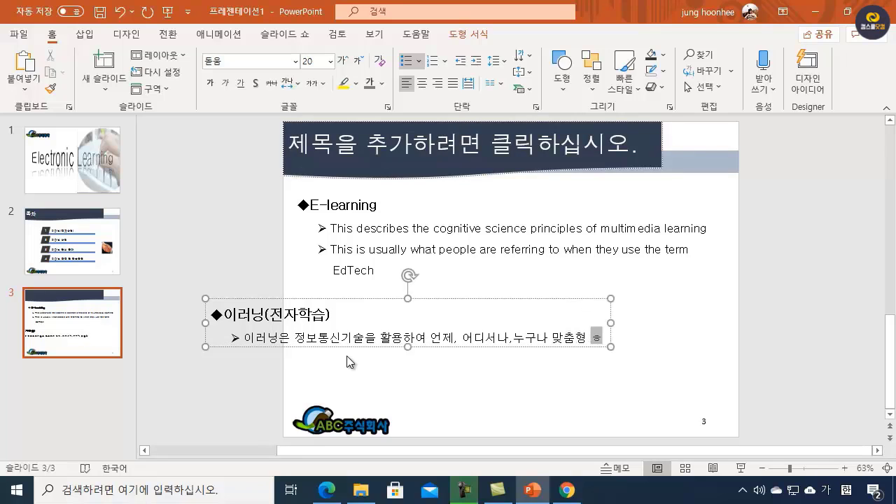
text(수 있는 체)
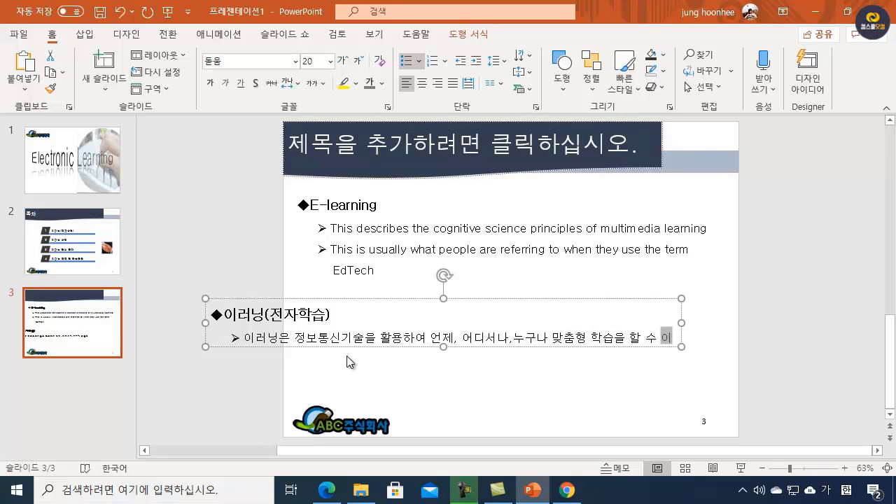
text(계로)
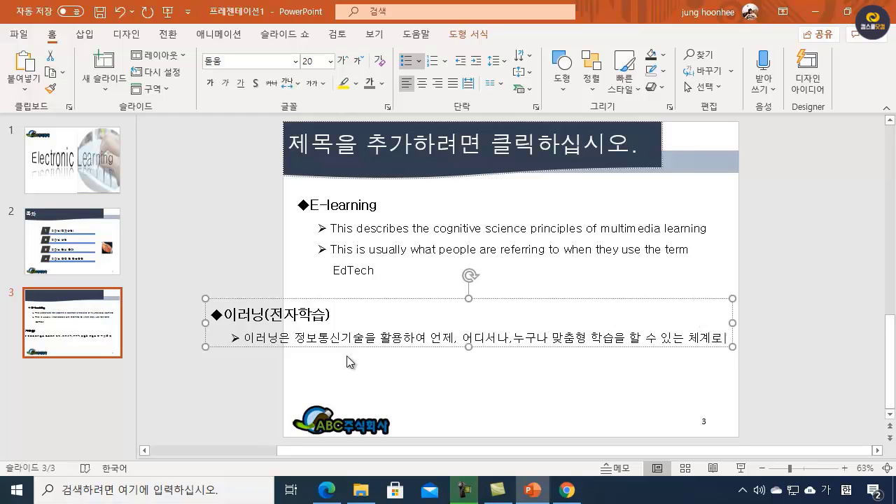
text( 학습 공간의 확대와 )
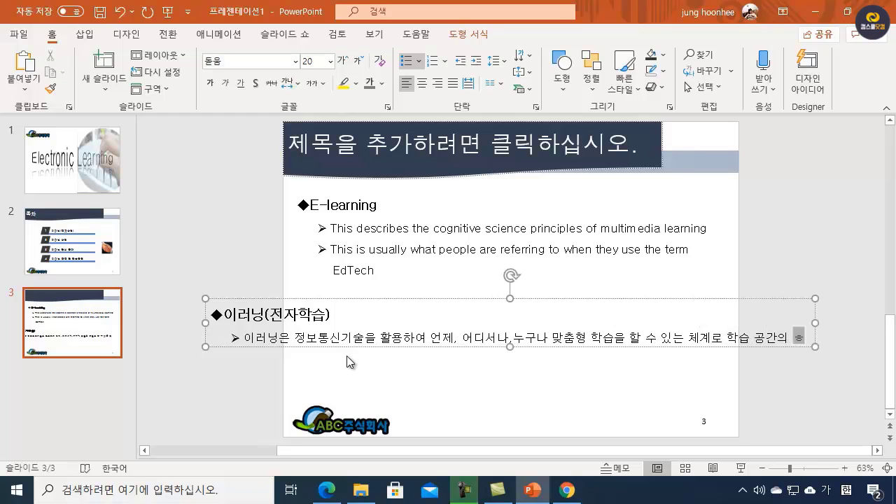
text(학)
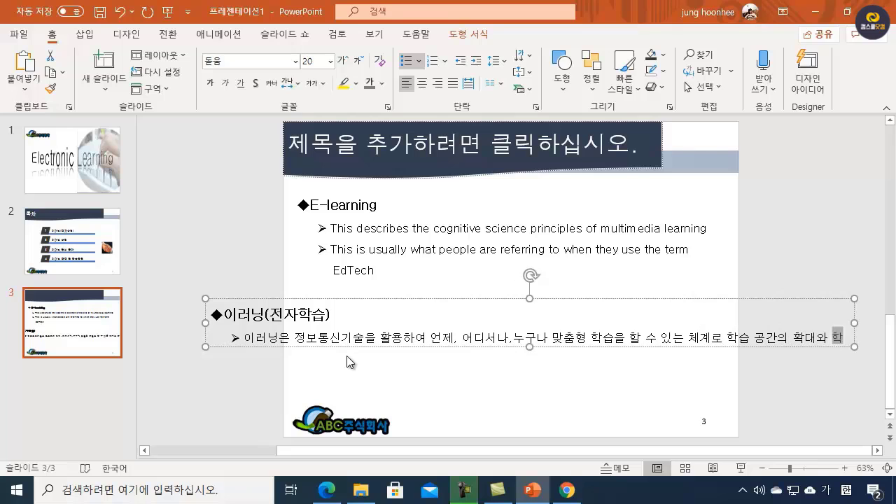
text(습자 주도적 교)
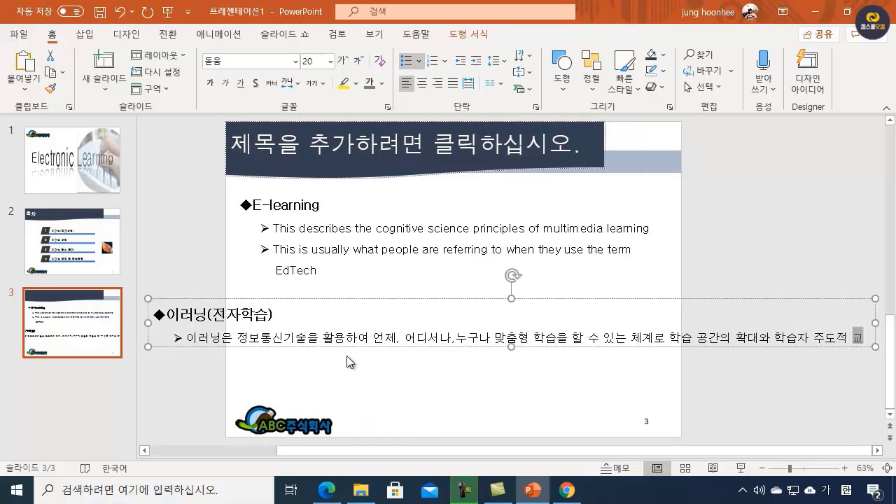
text(육의 강화에 기여함)
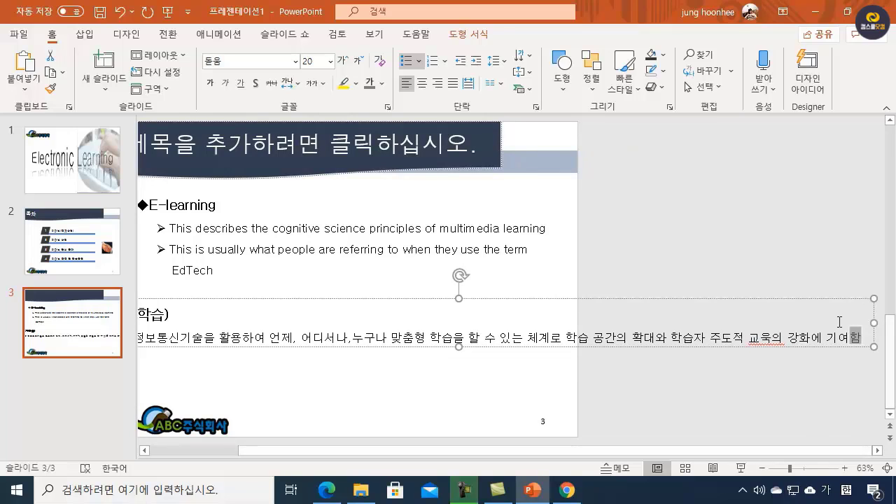
Step: Narrow the Korean text box so its bullet wraps over three lines and align it directly under the E-learning text
drag(871, 325, 439, 355)
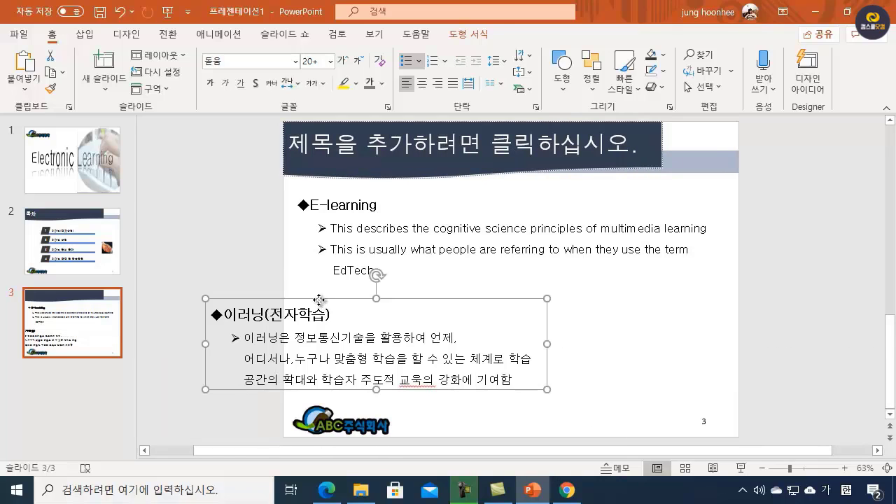
drag(320, 304, 402, 284)
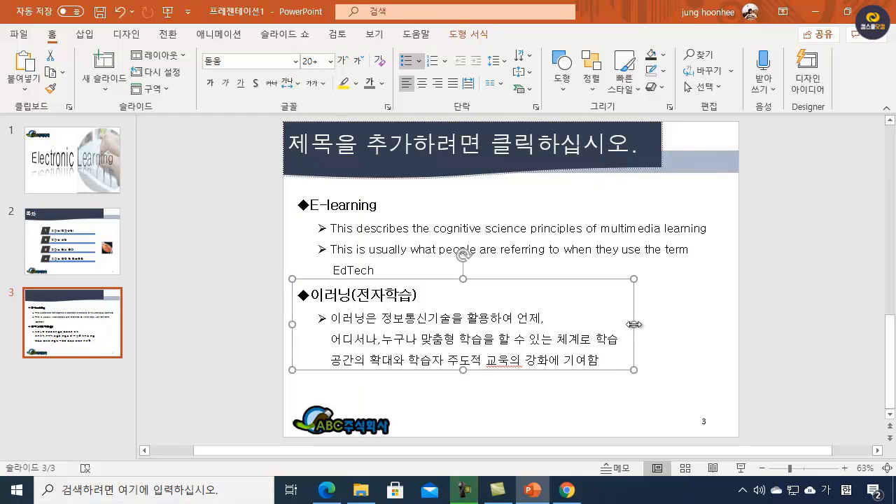
click(626, 401)
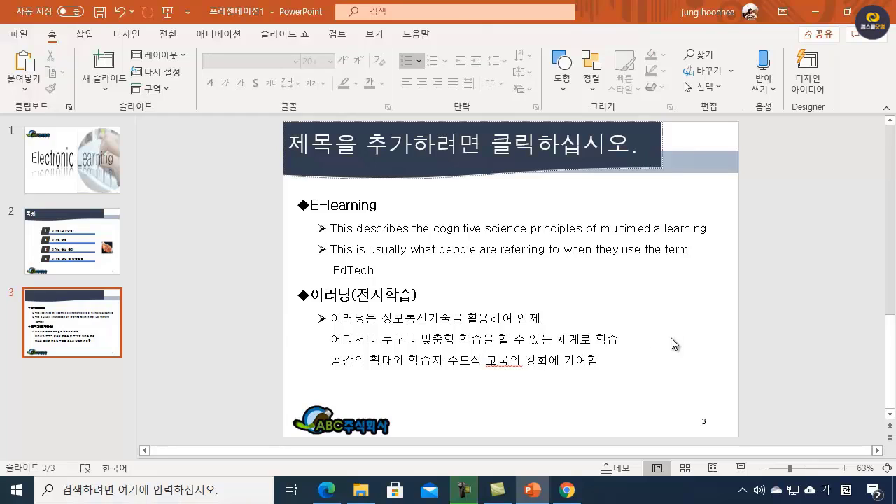
Step: Widen the Korean text box slightly and make the bullet's first line break after "어디서나," so the second starts with "누구나"
click(416, 336)
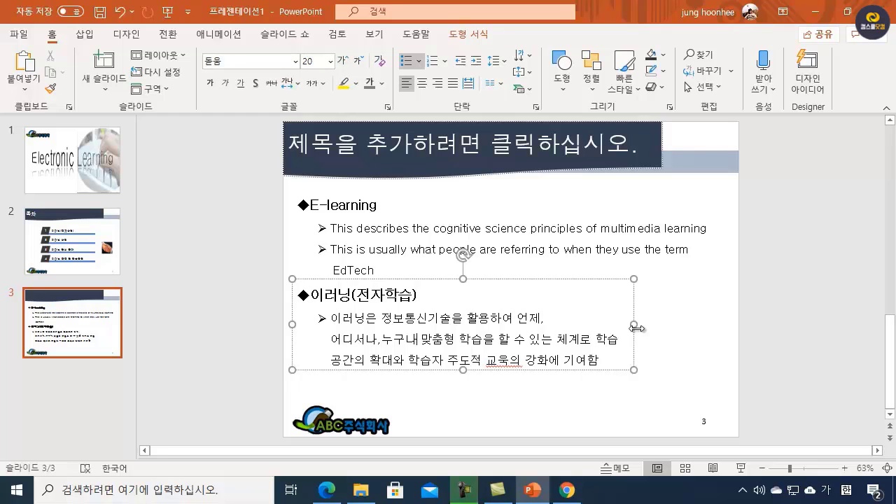
drag(634, 324, 641, 324)
click(599, 319)
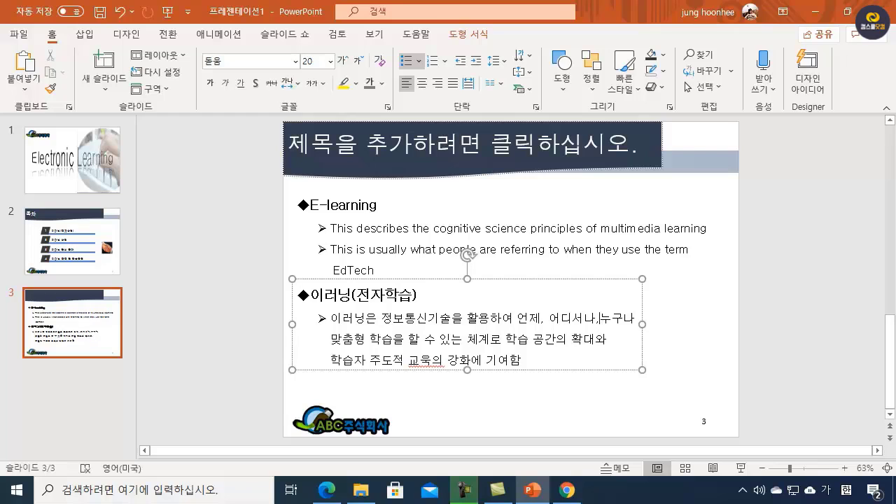
click(644, 323)
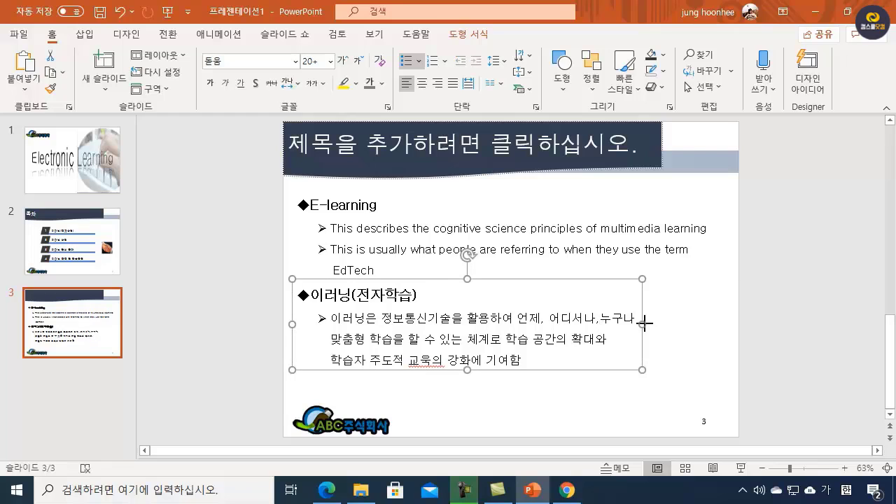
click(600, 319)
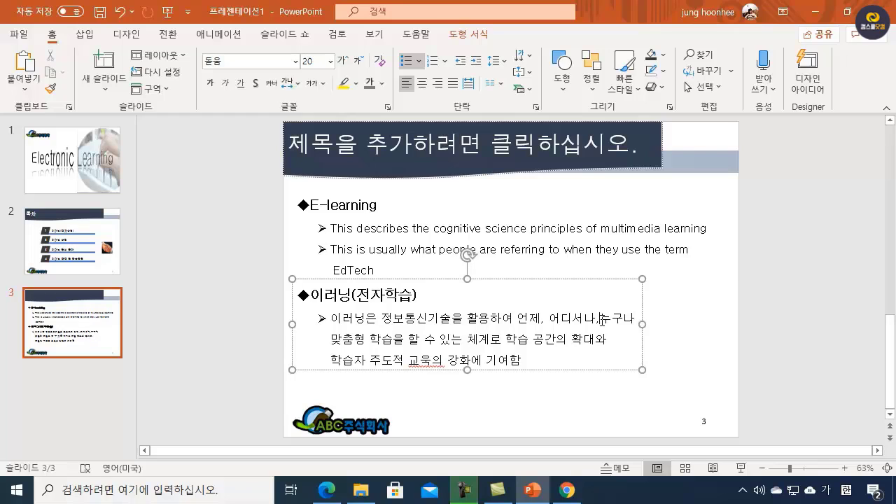
click(643, 324)
drag(643, 324, 641, 325)
click(678, 333)
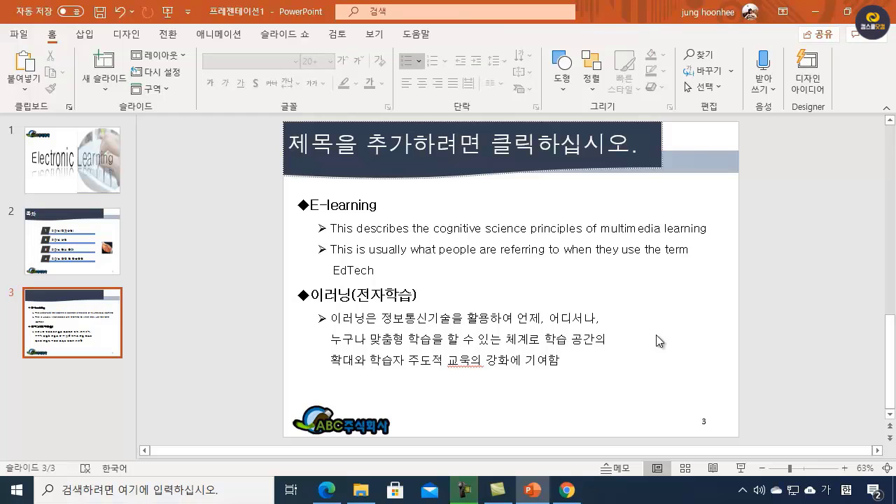
Step: Start inserting a video from this PC on slide 3
click(85, 34)
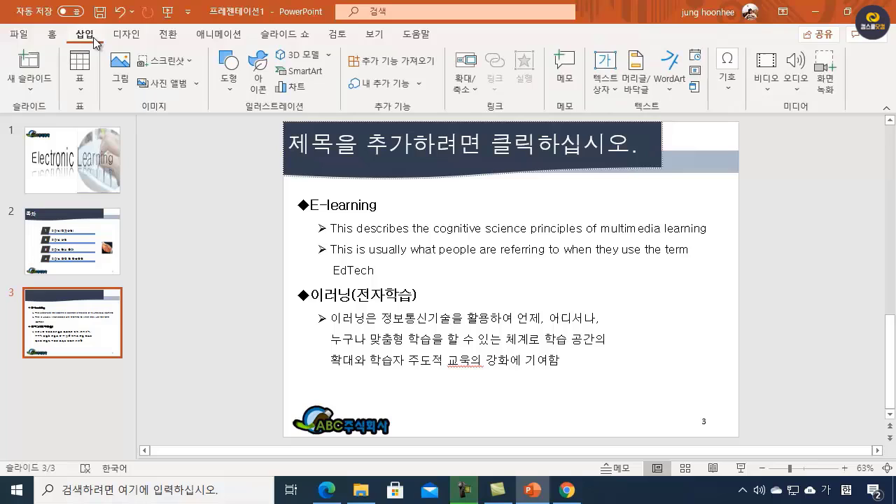
click(768, 89)
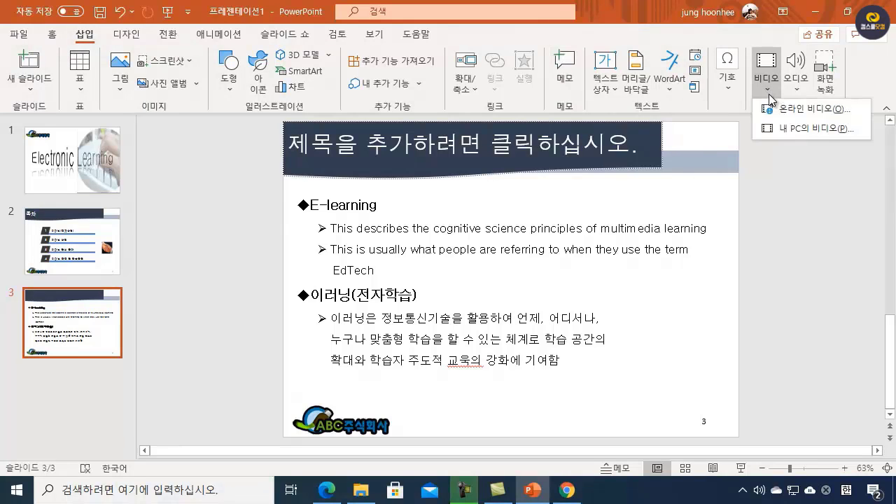
click(805, 127)
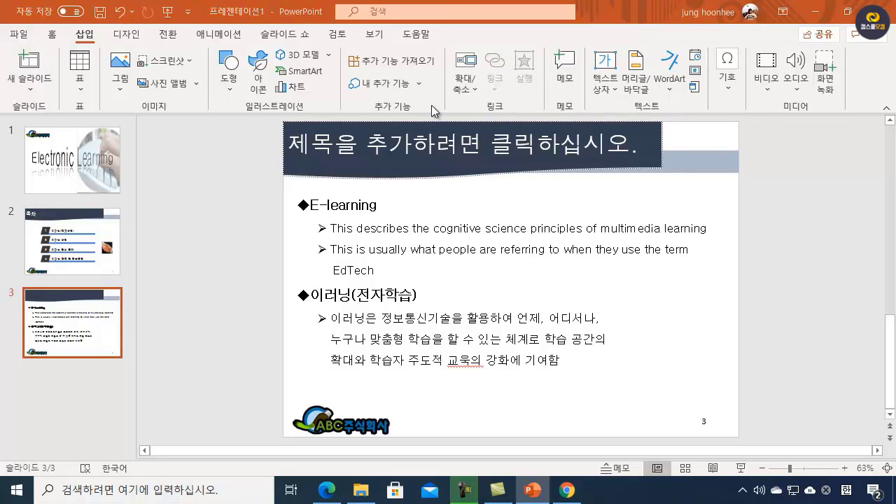
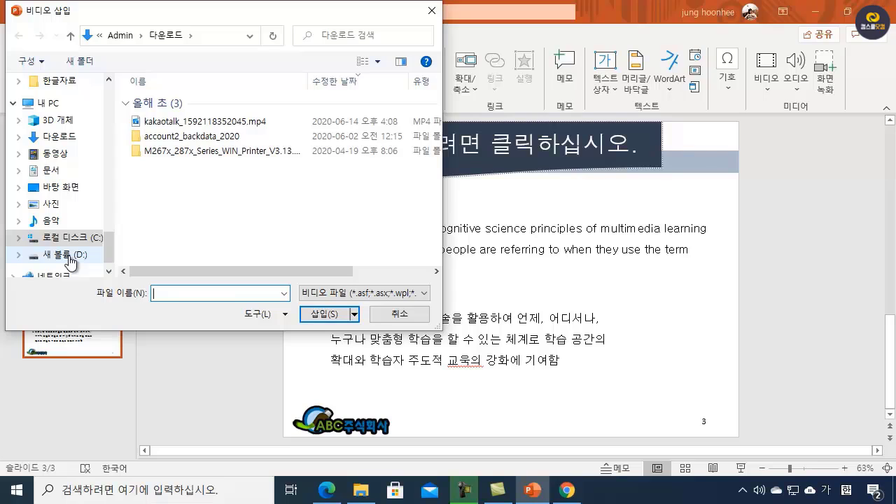
Step: Insert the video 동영상.mp4 from the D: drive folder ib96동영상/1hourlicense/img onto slide 3
click(68, 257)
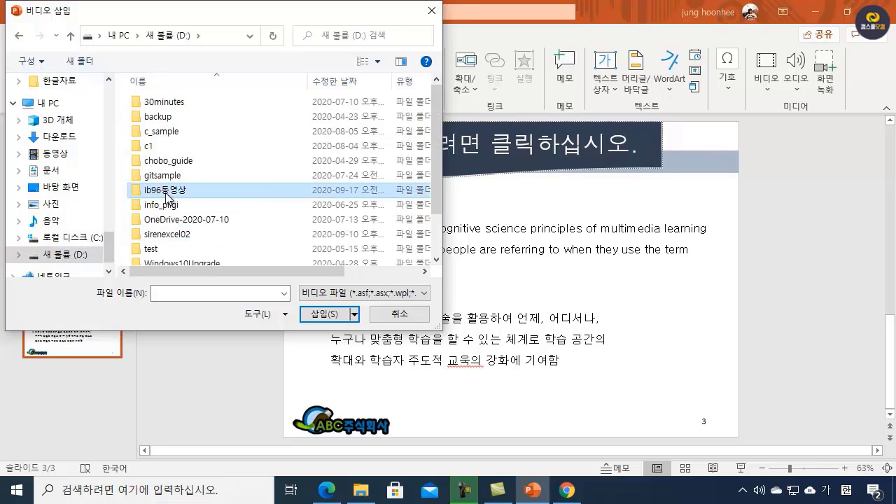
double_click(166, 192)
double_click(171, 124)
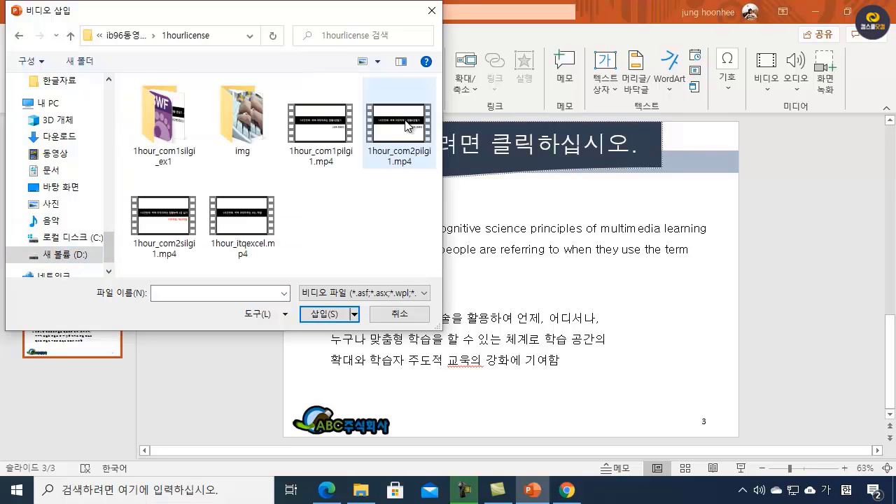
double_click(272, 136)
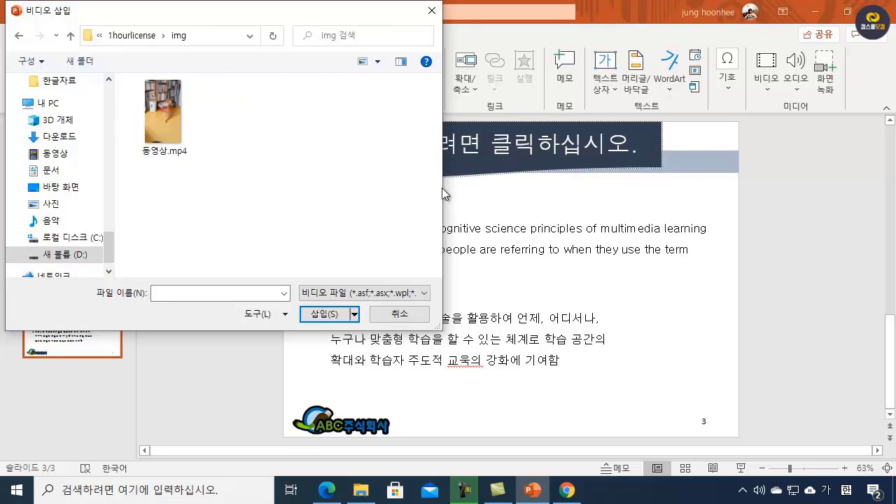
click(170, 115)
click(335, 319)
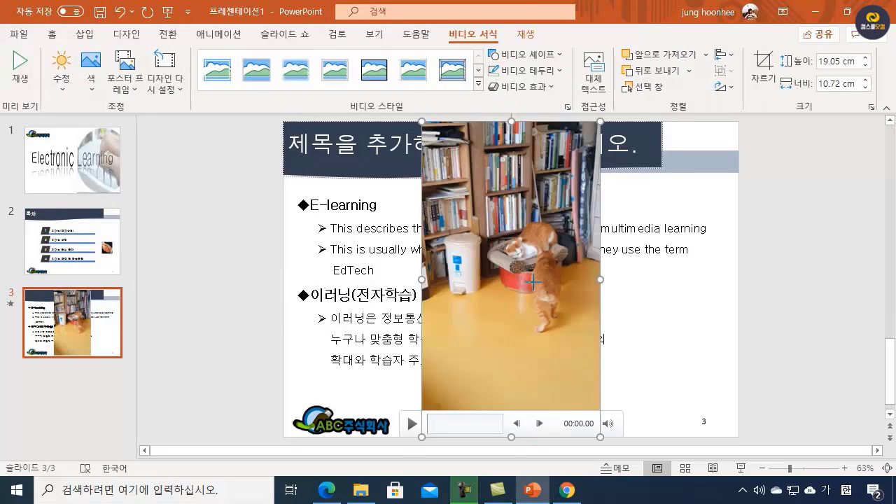
Step: Resize the video to about 8.34 cm high and 7.73 cm wide and place it beside the Korean text at the slide's right edge
drag(600, 121, 615, 298)
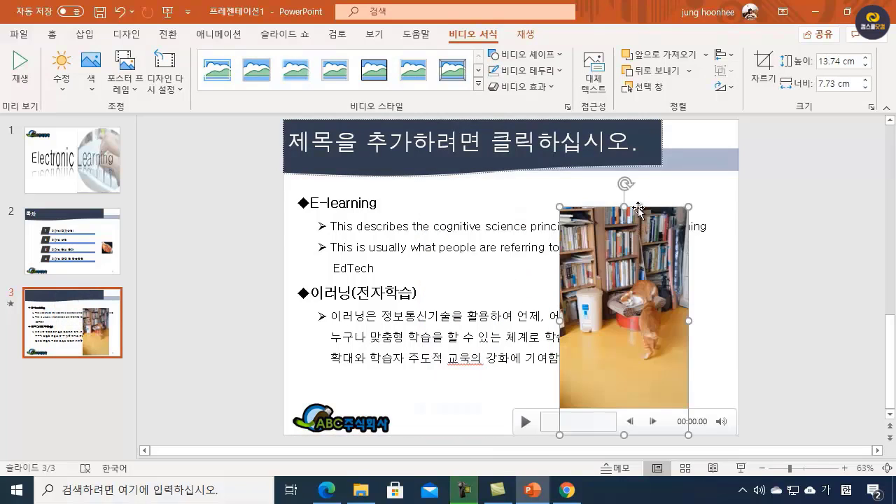
drag(621, 203, 623, 297)
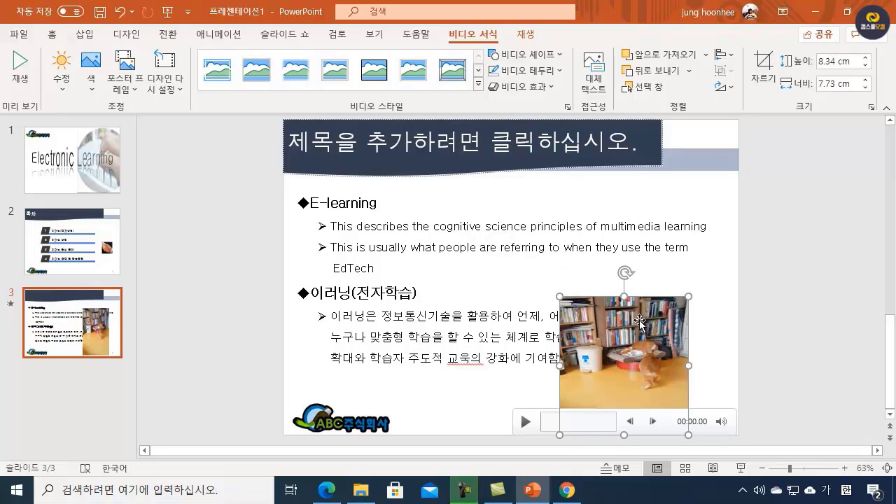
drag(630, 372, 680, 352)
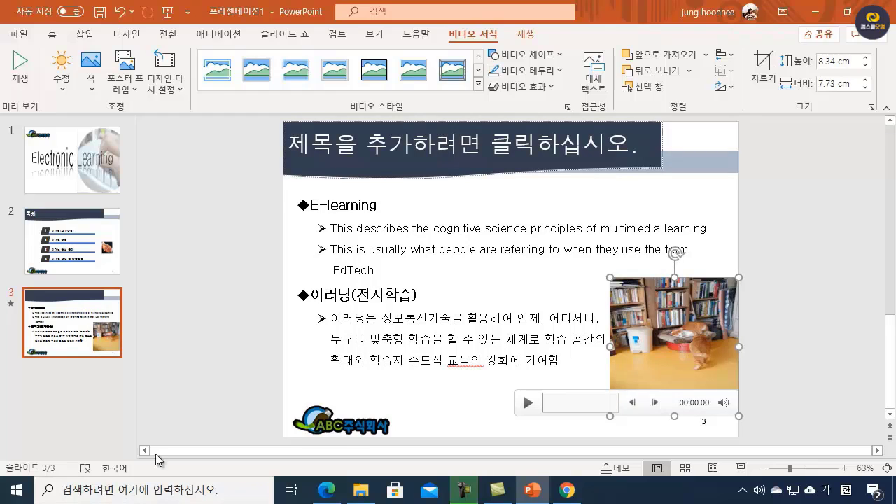
Step: Check the video requirements in the ITQPPT.pdf specification, then make the slide 3 video loop (반복 재생) and start automatically (자동 실행)
click(326, 490)
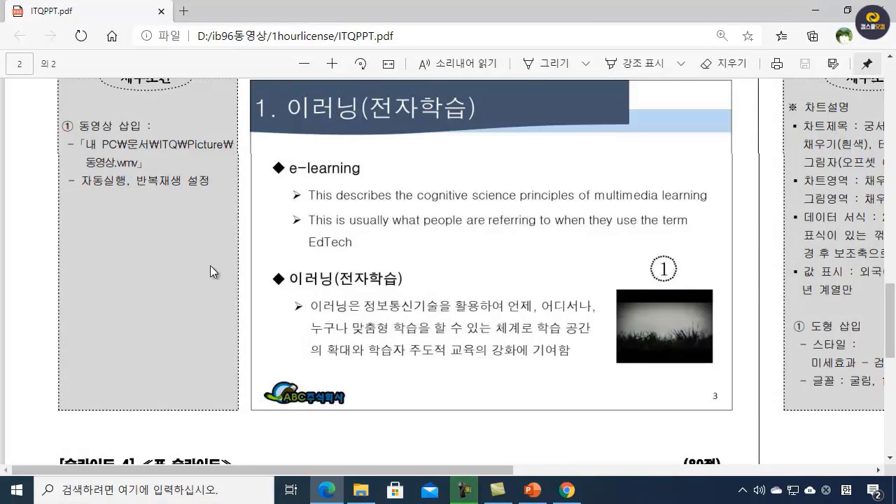
click(538, 493)
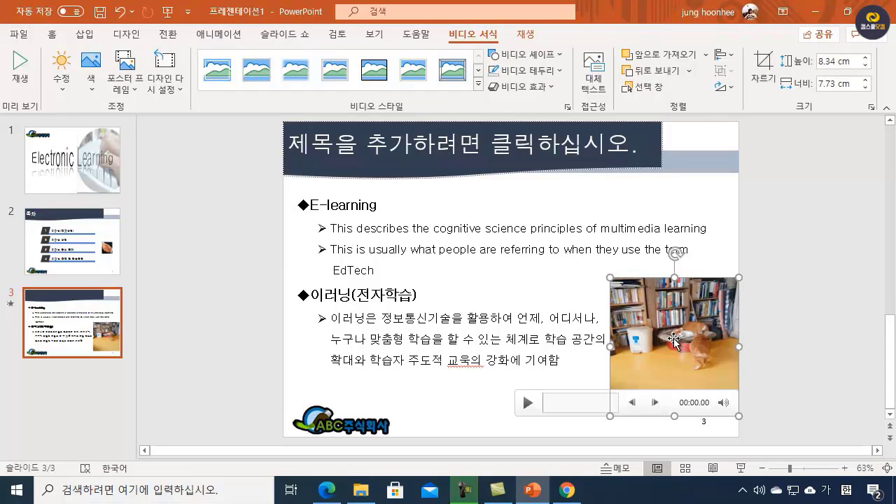
click(527, 39)
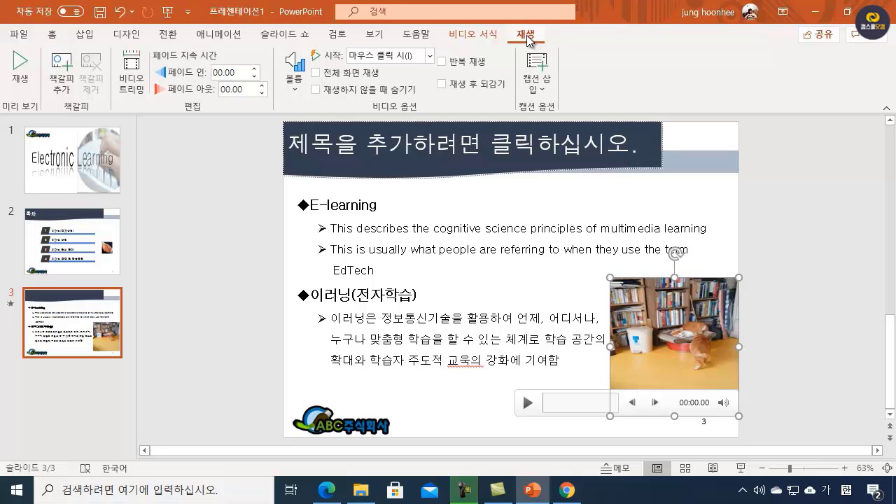
click(440, 63)
click(429, 57)
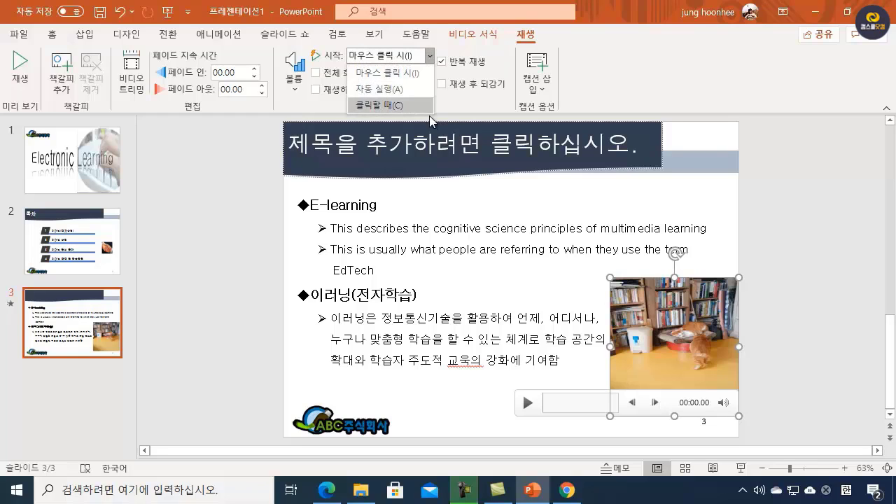
click(399, 89)
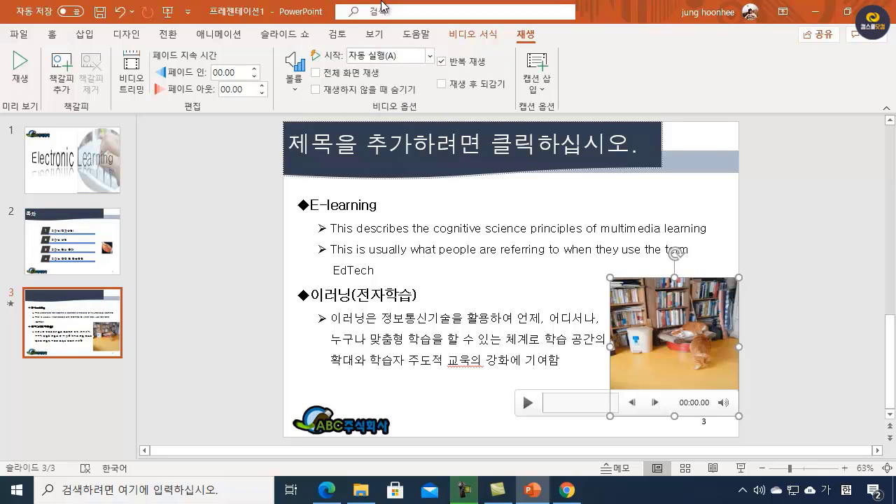
click(782, 364)
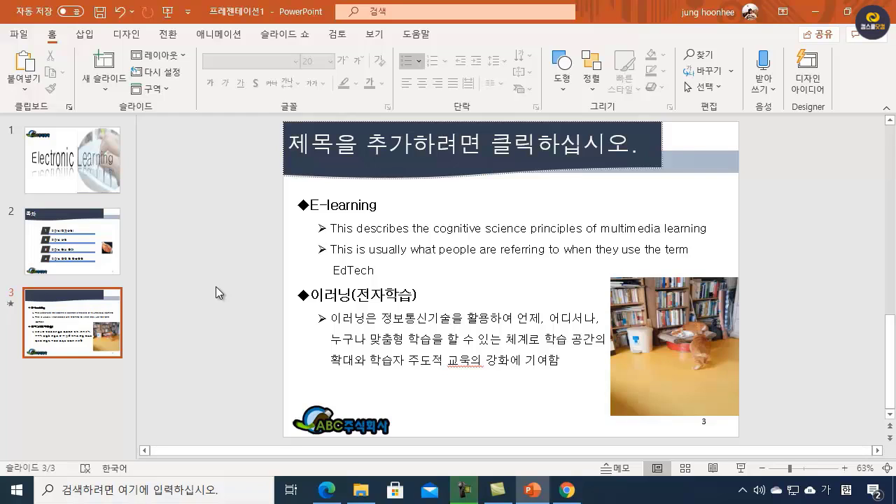
Step: Enter "1. 이러닝(전자학습)" as the title of slide 3
click(327, 147)
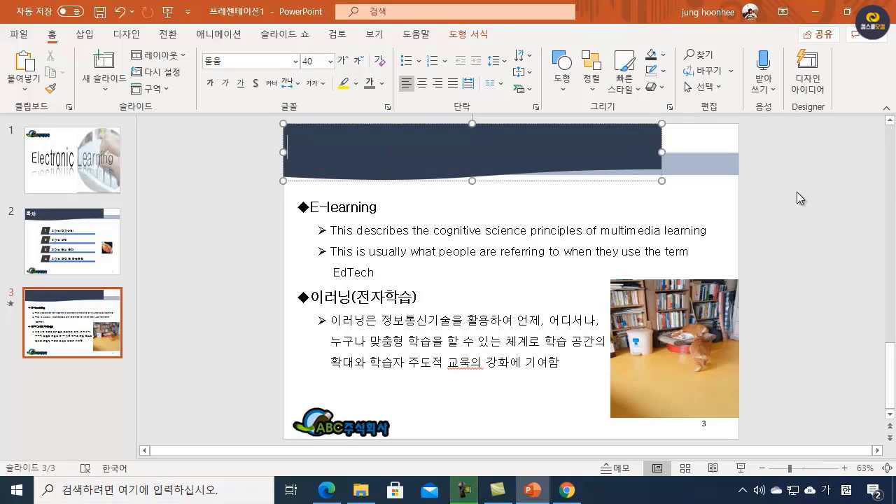
text(1. 이러닝)
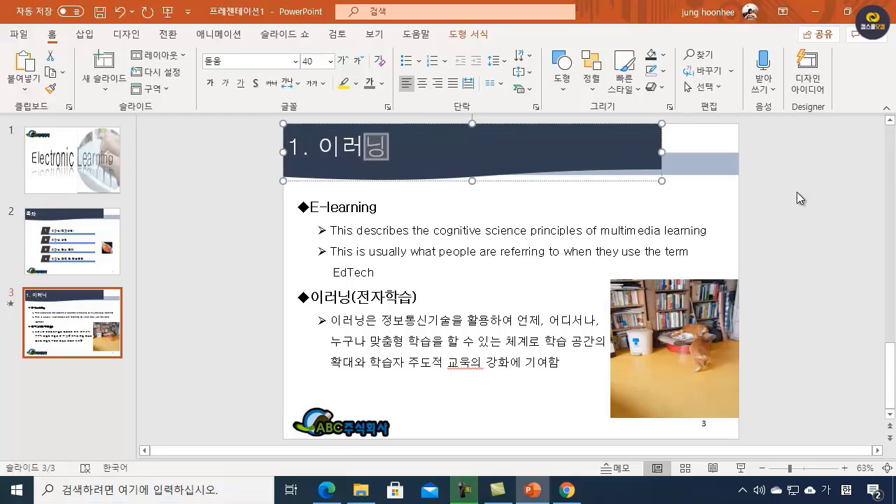
key(Hangul)
text(()
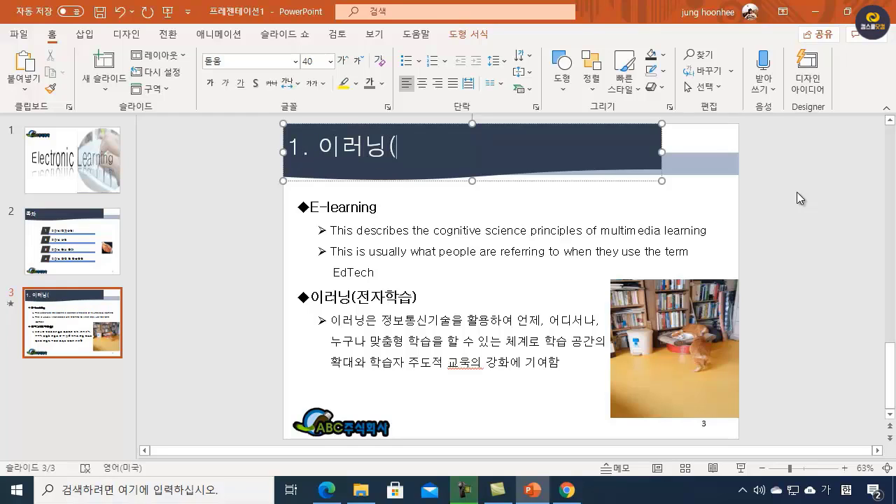
key(Hangul)
text(전자학습)
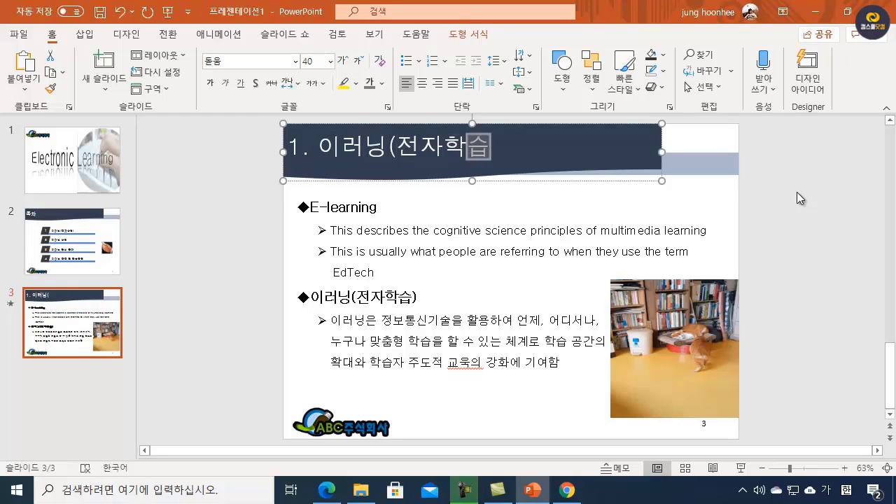
key(Hangul)
text())
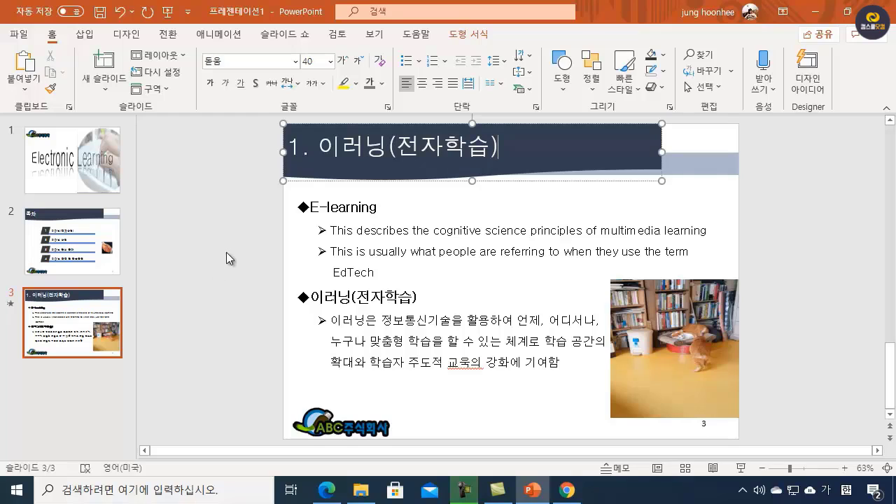
click(226, 252)
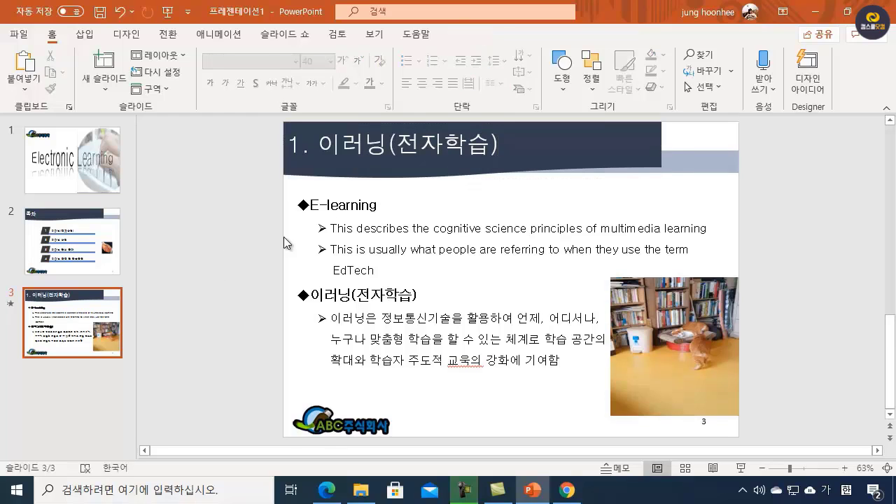
Step: Add a fourth slide and review the slide 4 table layout and detailed conditions in the ITQPPT.pdf specification
click(104, 65)
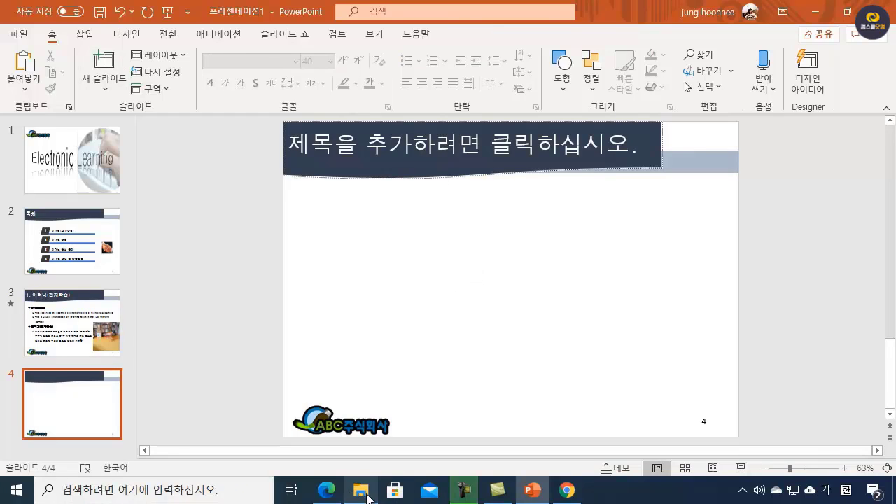
mouse_move(326, 490)
click(334, 430)
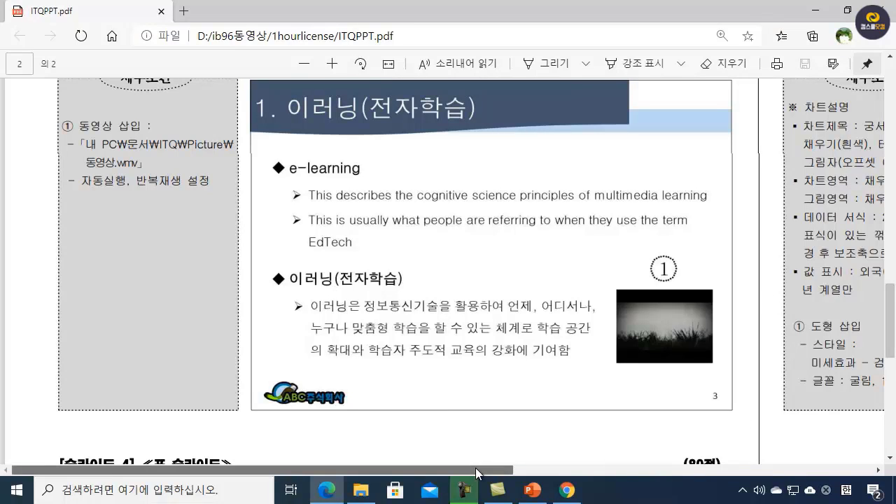
mouse_move(476, 469)
mouse_down()
mouse_move(614, 467)
mouse_move(493, 469)
mouse_up()
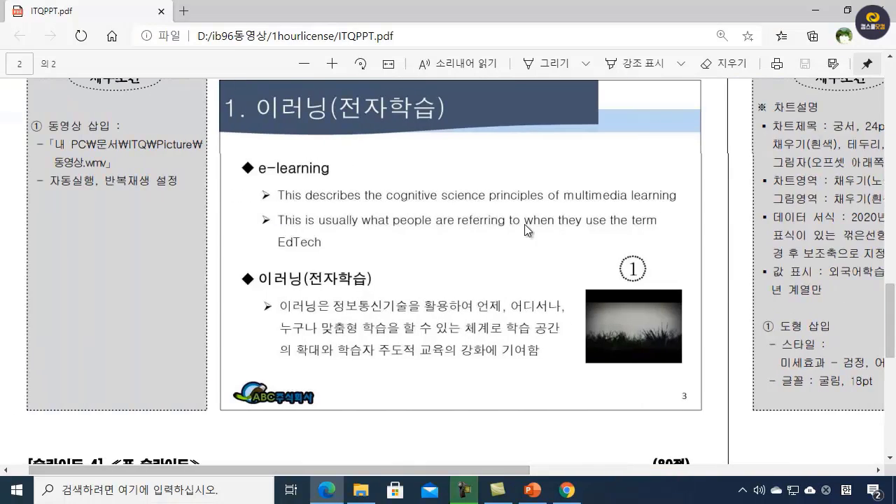
scroll(525, 224, down, 5)
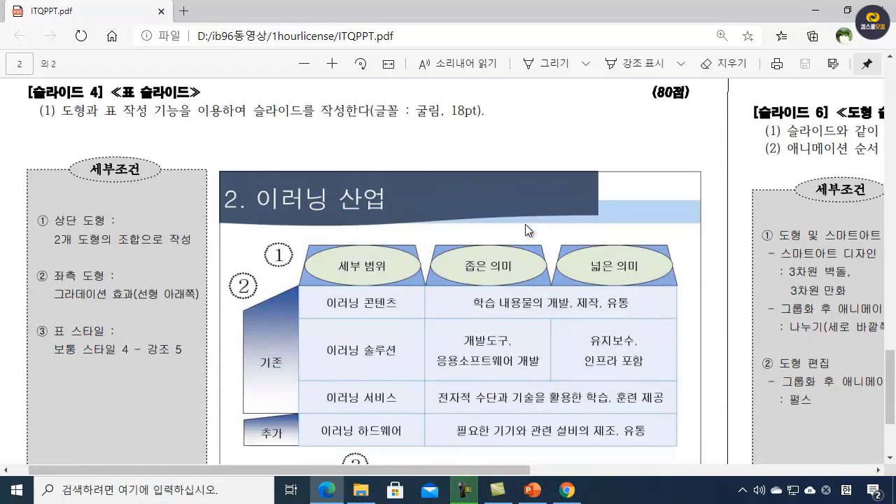
scroll(525, 224, down, 2)
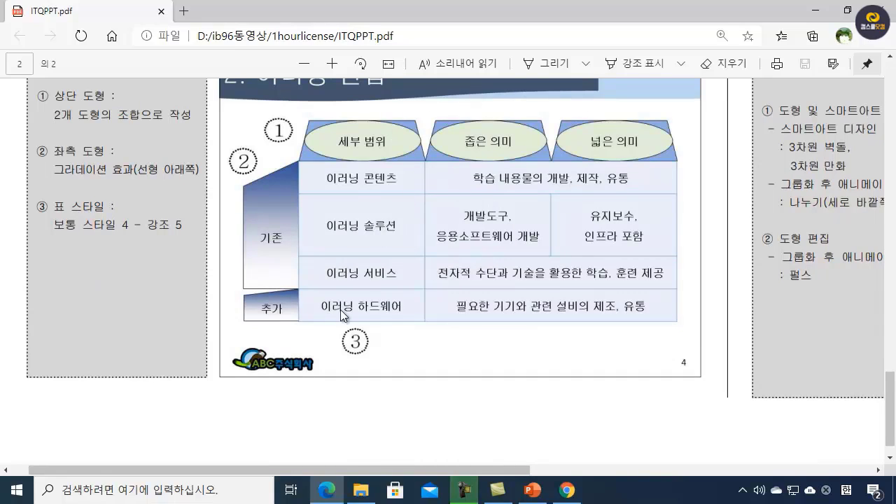
scroll(312, 315, up, 3)
scroll(308, 294, down, 2)
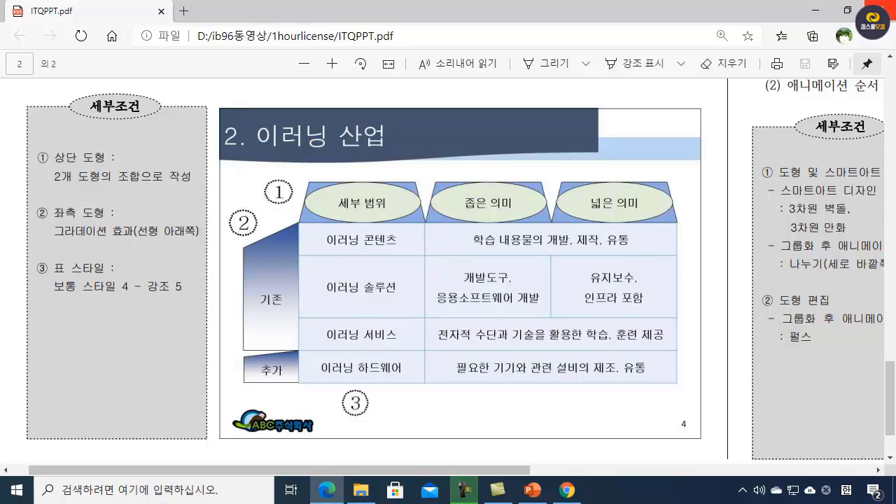
Step: Return to PowerPoint and enter "2. 이러닝 산업" as the title of slide 4
key(alt+Tab)
click(364, 147)
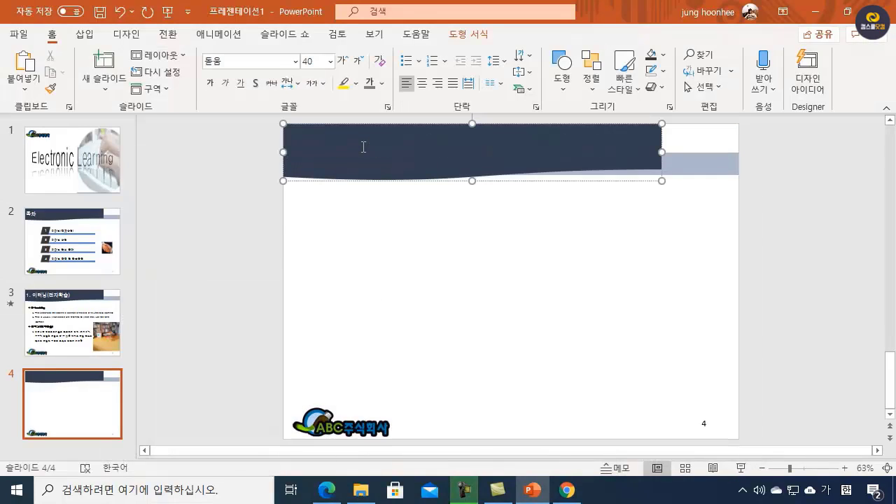
text(2.)
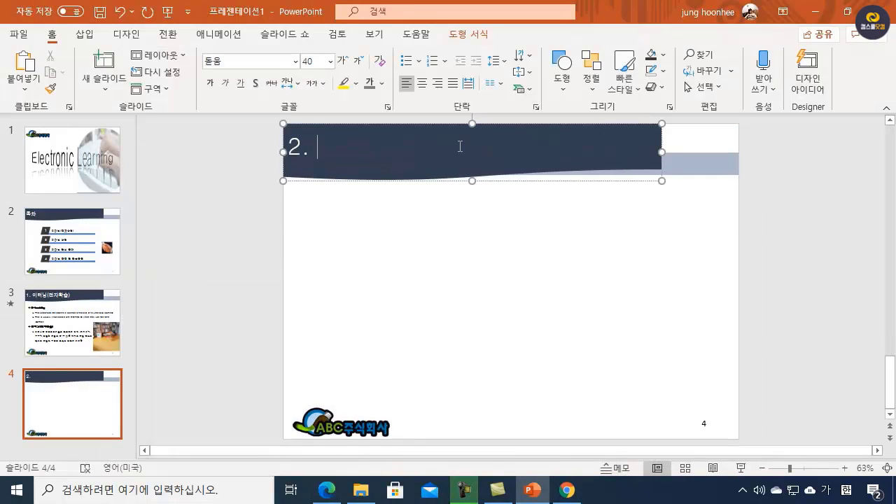
key(Hangul)
text(이러닝 )
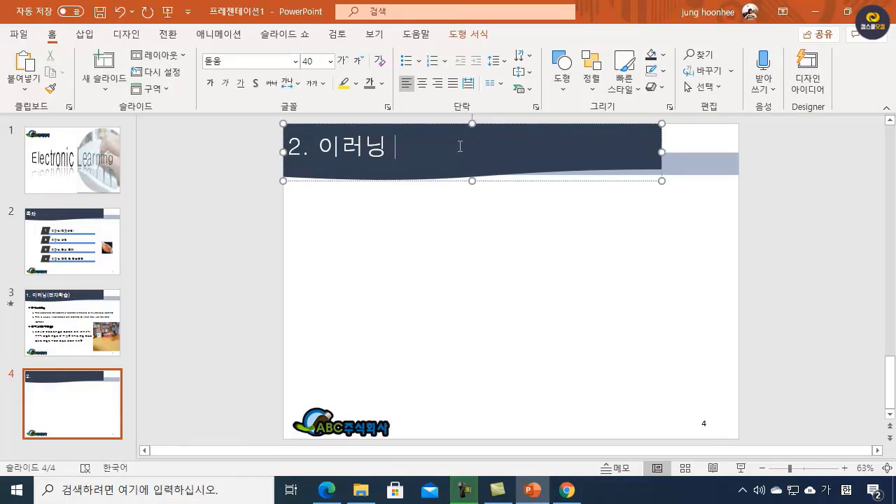
text(산ㅇㅓㅂ)
click(394, 273)
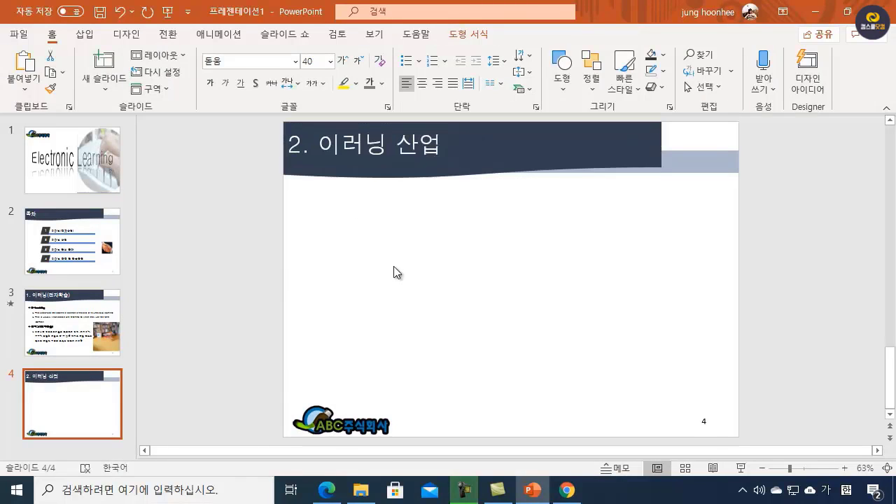
Step: Insert a table with three columns and four rows on slide 4 and move it to the middle of the slide
click(85, 34)
click(81, 87)
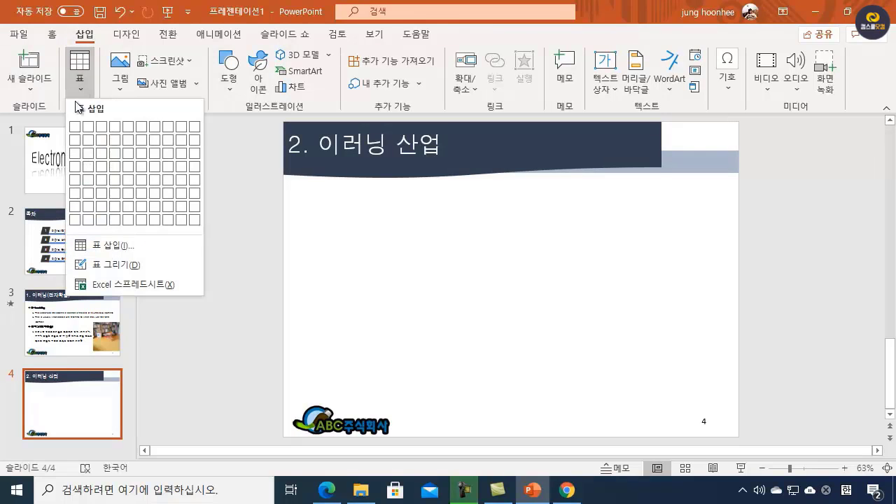
click(104, 172)
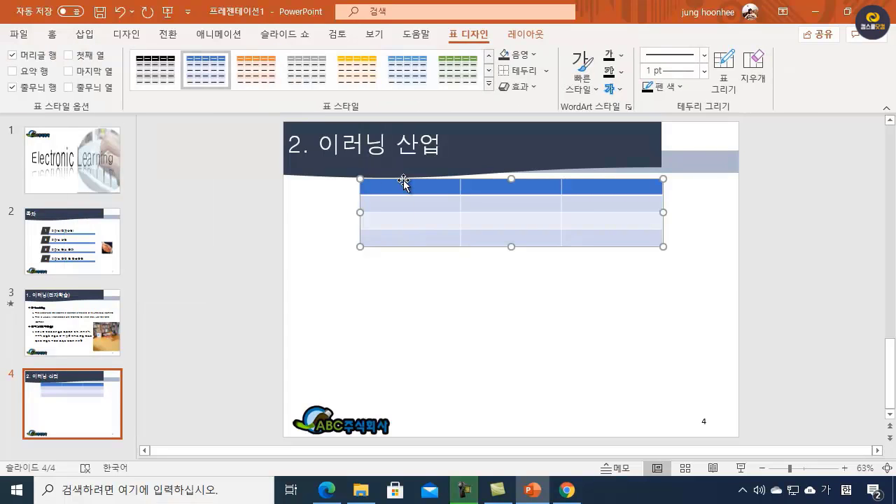
drag(406, 181, 410, 267)
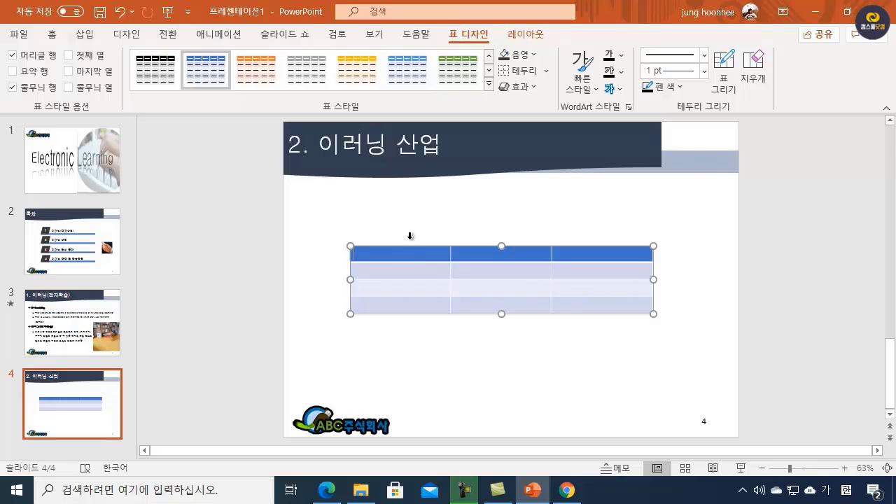
Step: Check the required table style in the ITQPPT.pdf specification and apply "보통 스타일 4 - 강조 5" to the slide 4 table in PowerPoint
click(327, 490)
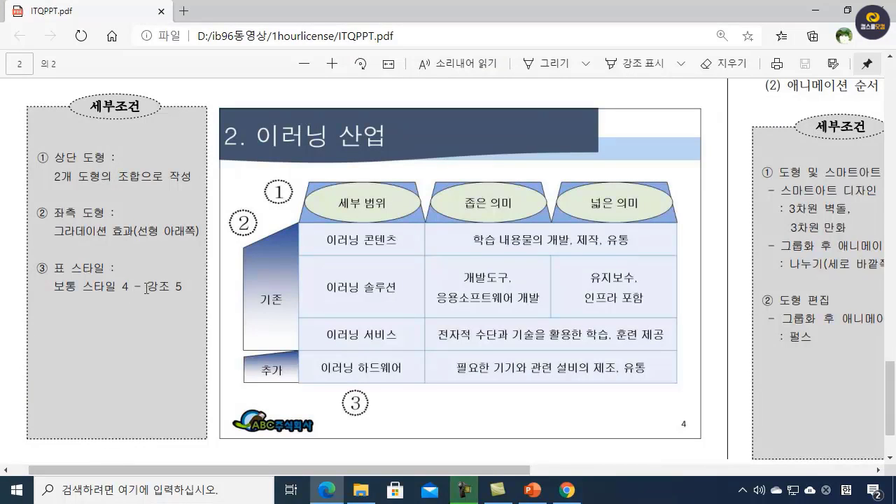
click(813, 10)
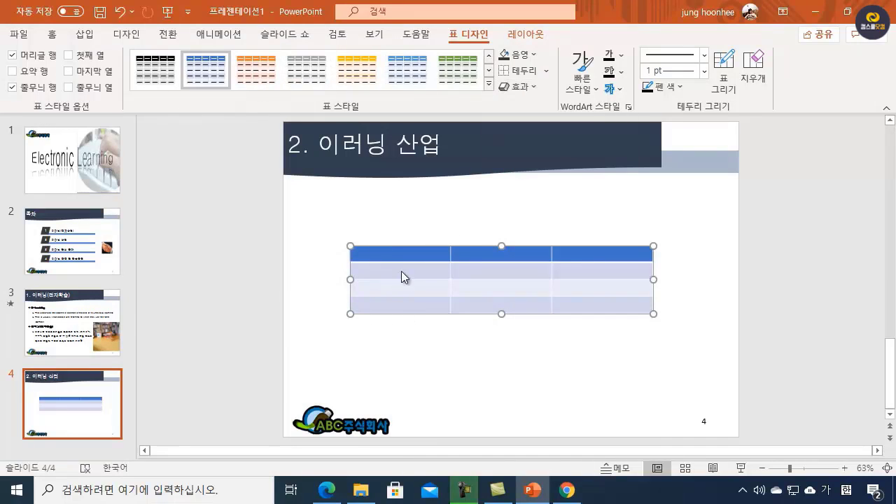
click(490, 84)
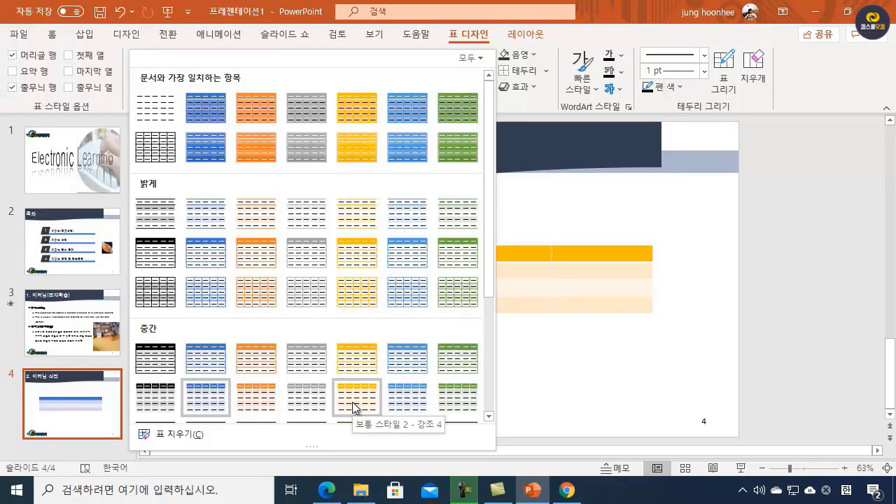
scroll(354, 408, down, 3)
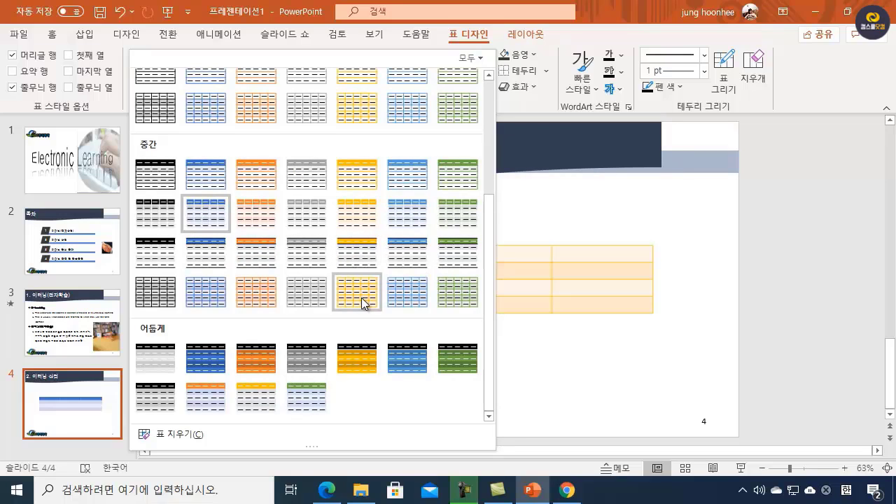
click(414, 297)
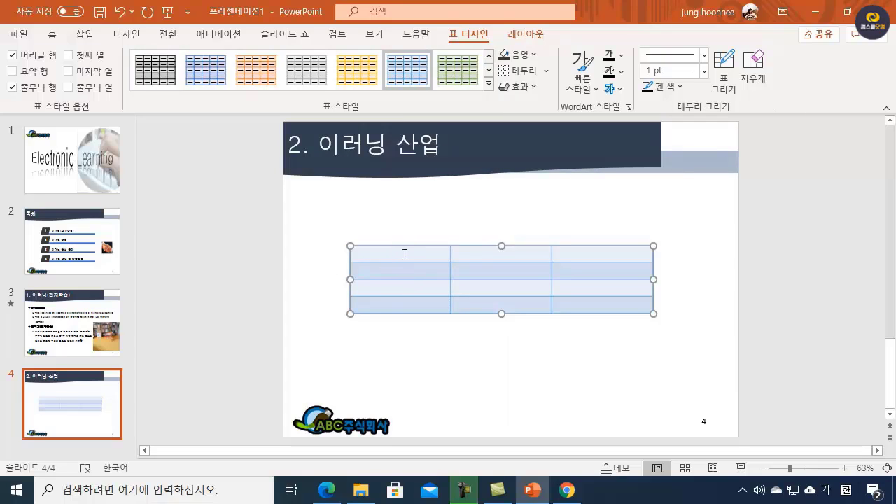
Step: Enter "이러닝 콘텐츠" in the first cell of the table's first row
text(이러닝 콘텐츠)
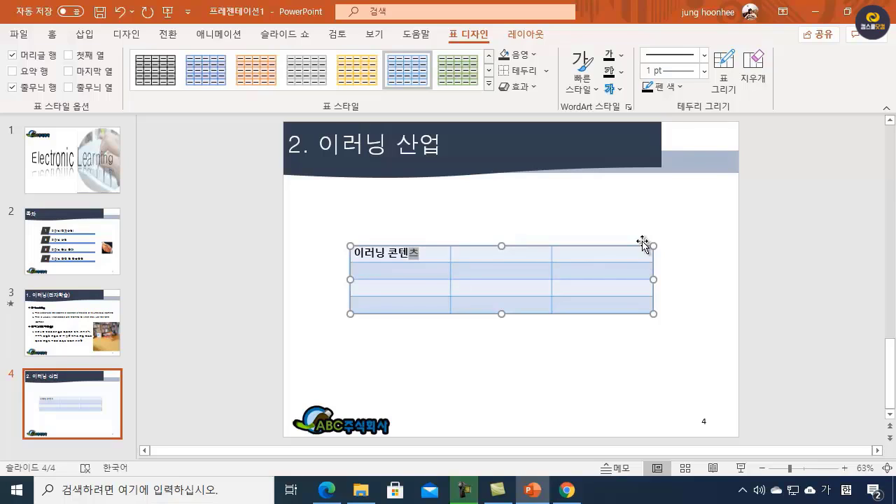
Step: Merge the second and third cells of the first row and enter "학습 내용물의 개발, 제작,유통" in the merged cell
click(496, 253)
drag(522, 256, 586, 255)
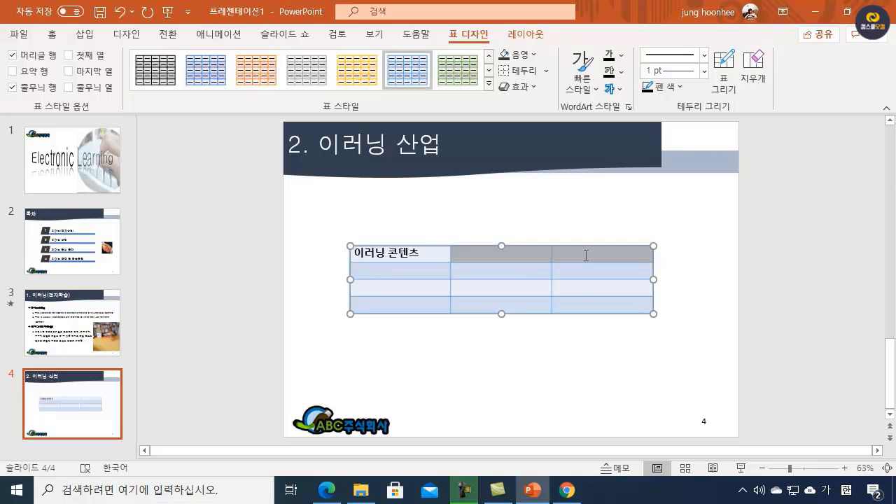
click(527, 34)
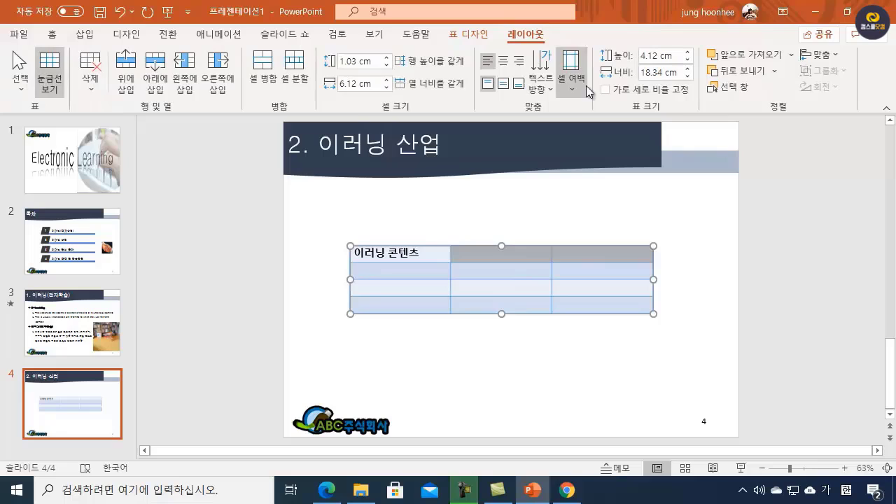
click(263, 70)
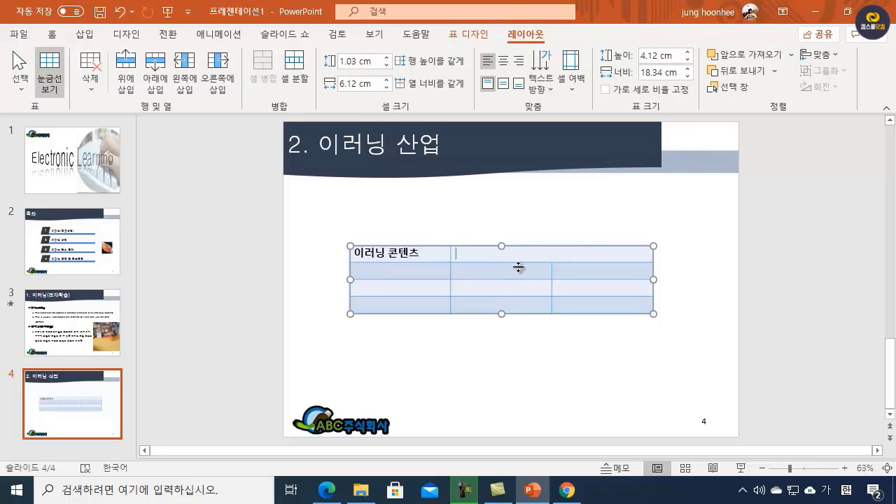
text(학습 내용을의 개발)
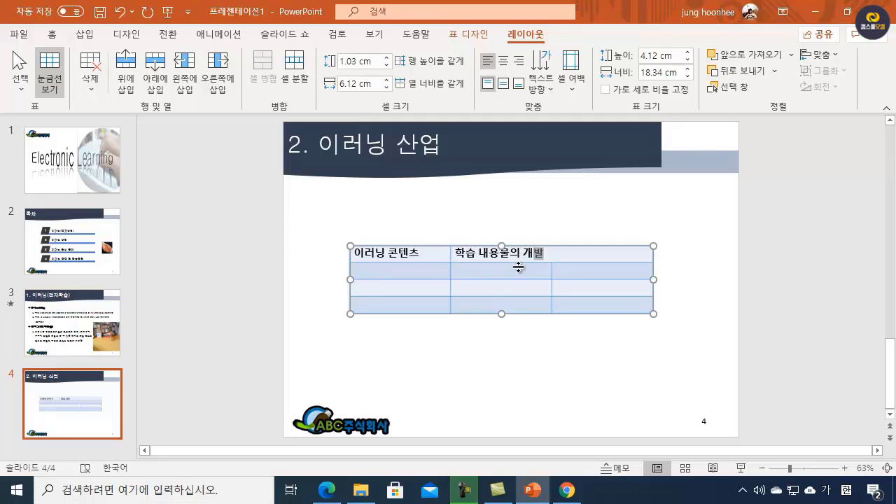
text(, 제작,유통)
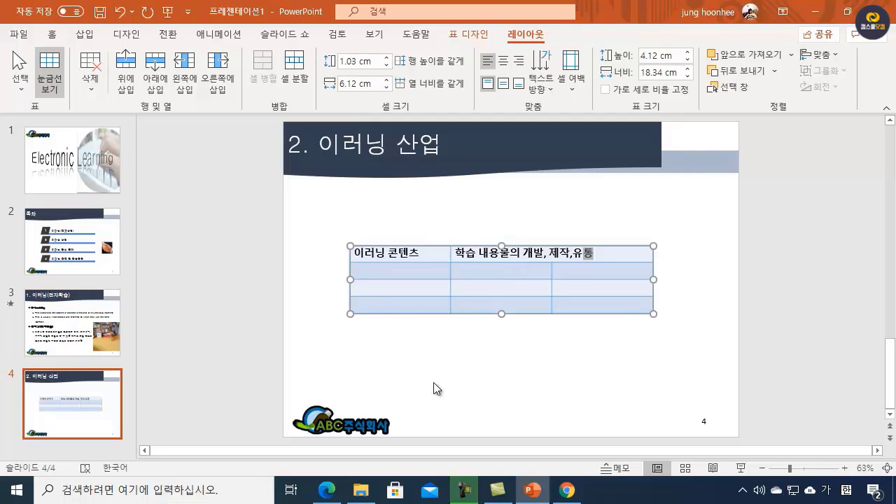
Step: Consult the slide 4 section of ITQPPT.pdf and, back in PowerPoint, enter "이러닝 솔루션" in the first cell of the second row
click(387, 273)
click(326, 492)
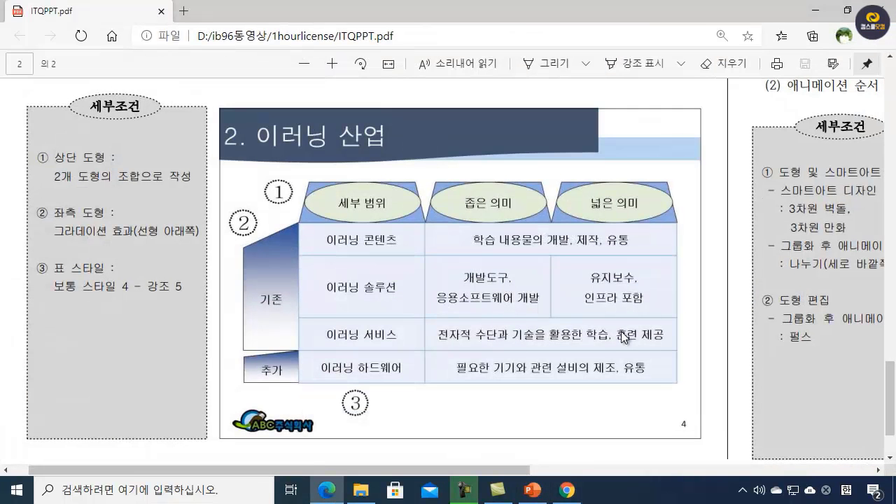
scroll(496, 306, up, 1)
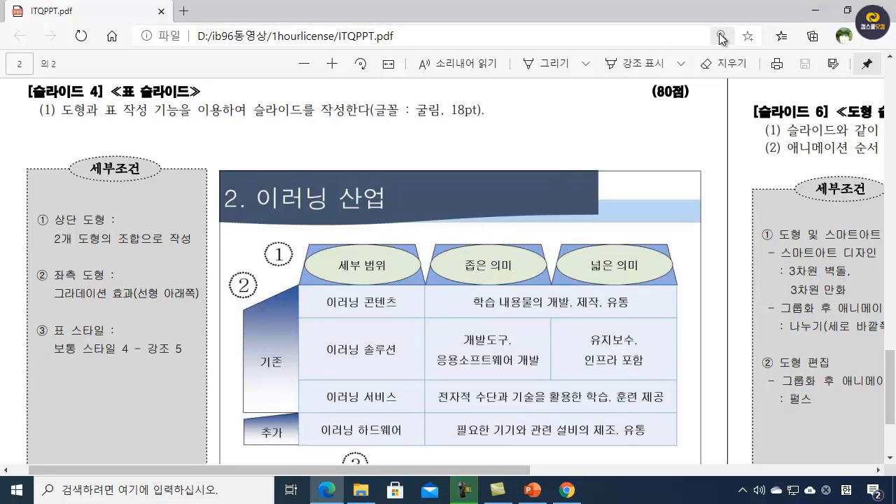
click(816, 11)
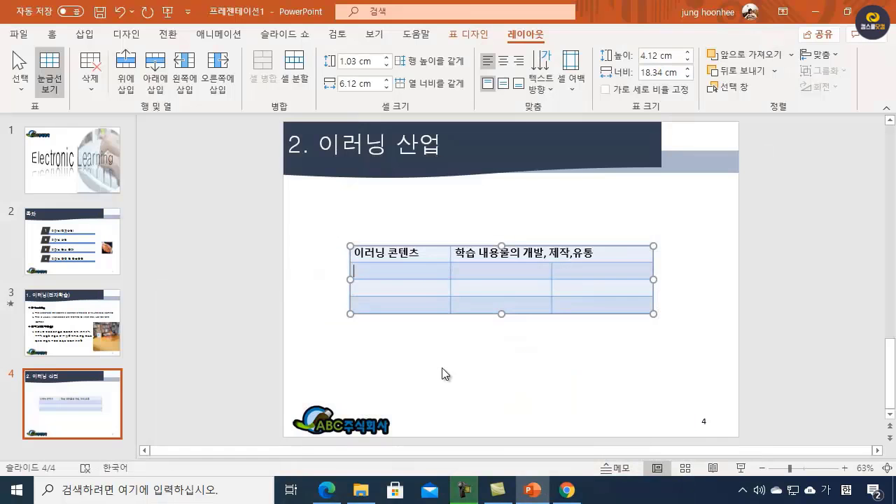
text(이러닝 소)
text(ㄹ루)
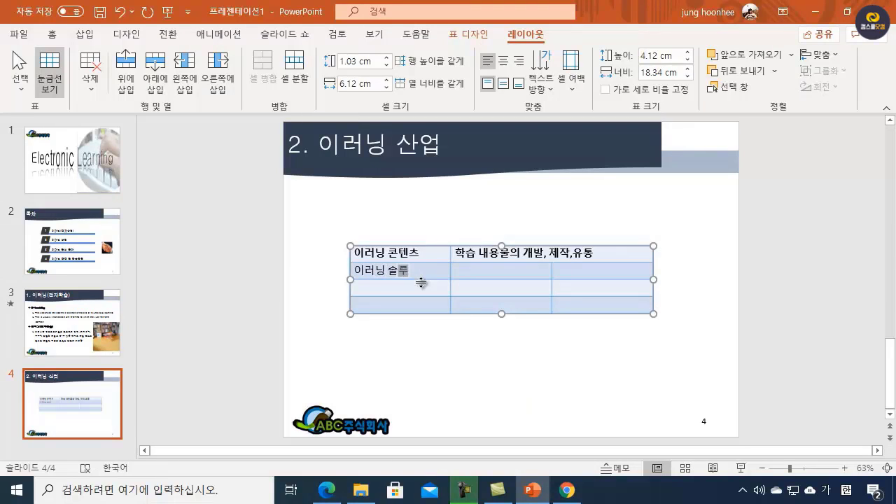
text(션)
Step: Enter "개발도구," and "응용소프트웨어 개발" on two lines in the second row's middle cell, and widen the table to about 19.25 cm
key(Tab)
text(개발도구,)
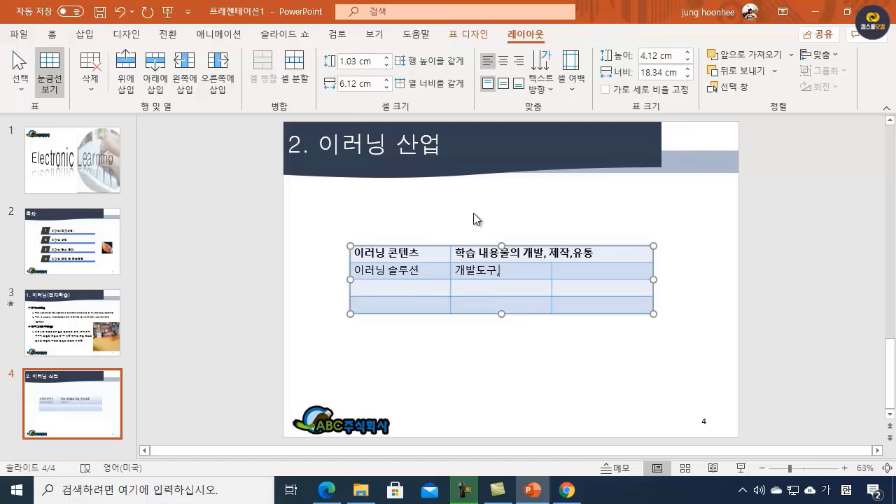
key(Return)
text(응요)
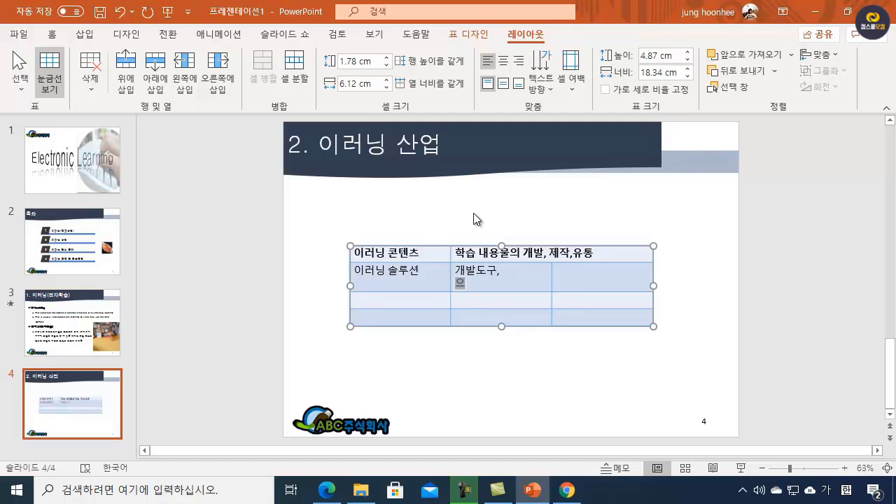
text(용소프트웨어 개발)
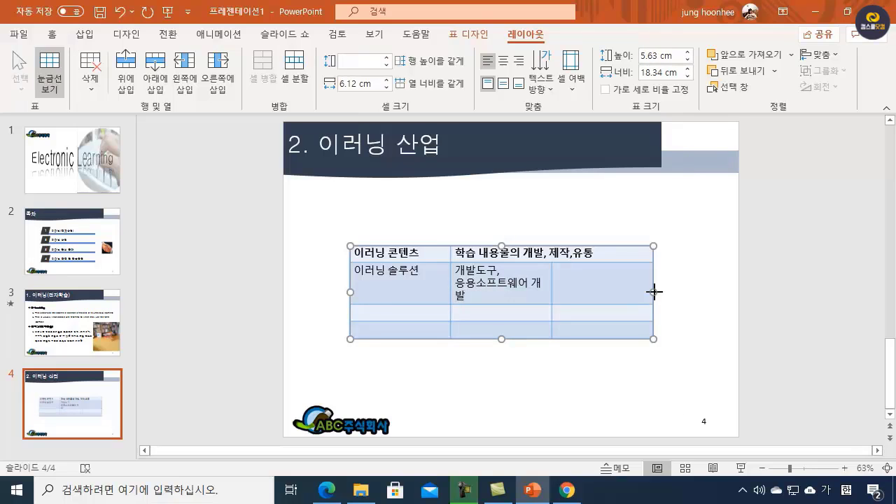
drag(653, 292, 669, 293)
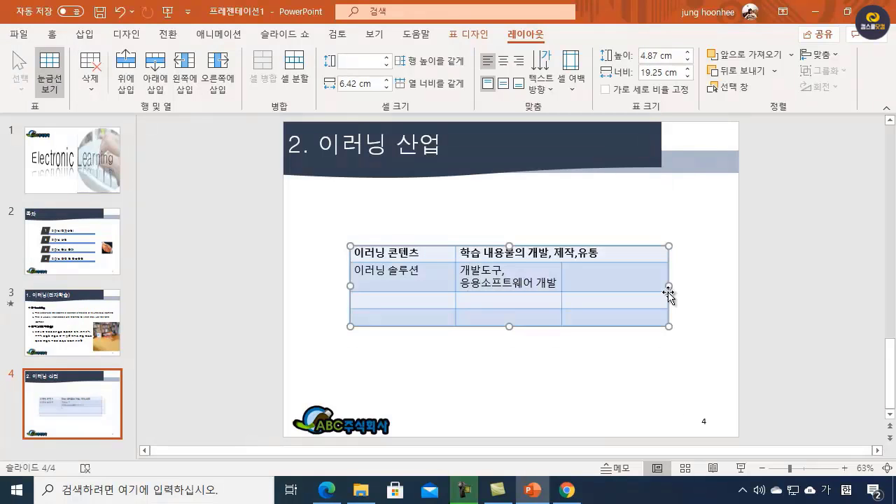
Step: Enter "유지보수," and "인프라 포함" on two lines in the third cell of the second row
click(608, 281)
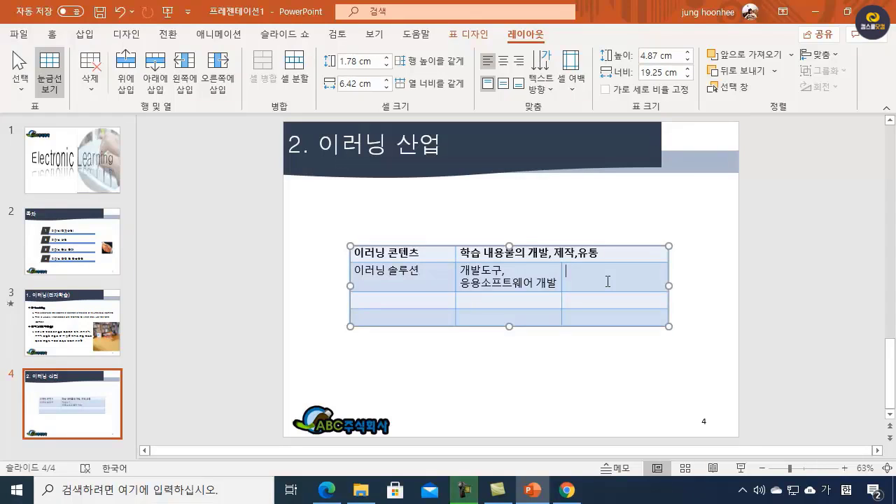
text(유지보수,)
key(Return)
text(안푸)
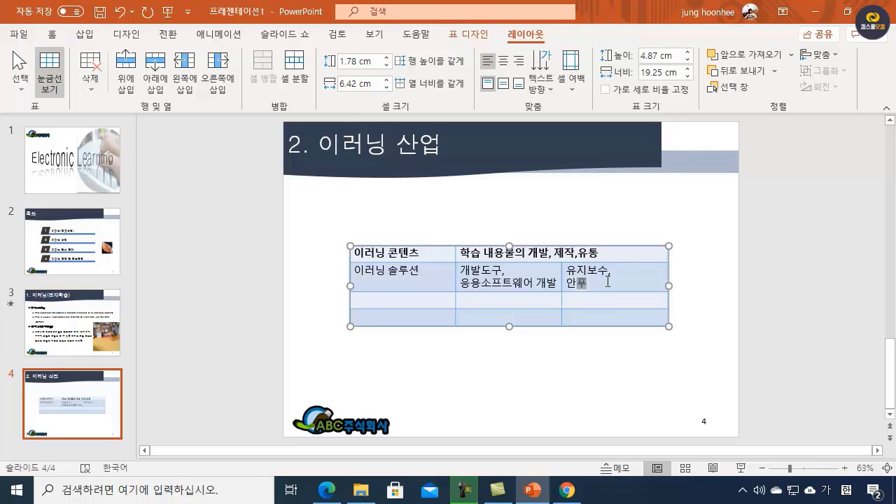
text(라)
key(BackSpace)
key(BackSpace)
key(BackSpace)
text(인프라 포하)
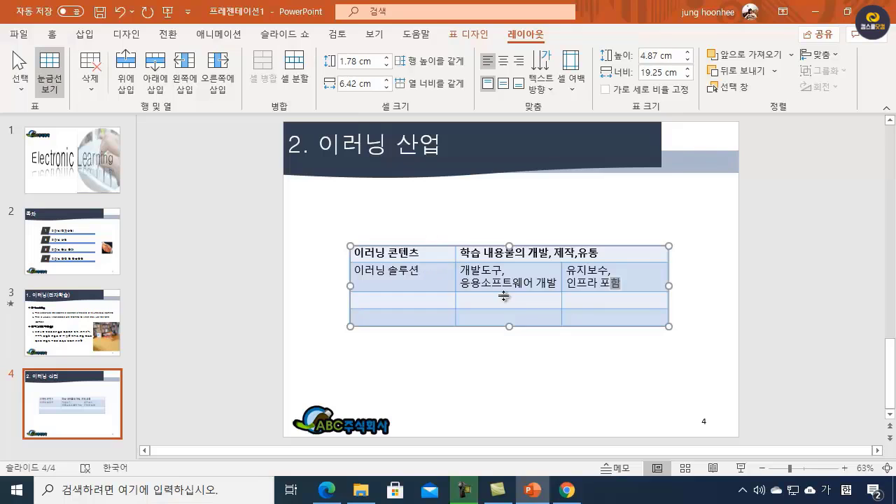
Step: Merge the second and third cells of the third row and enter "전자적 수단과 기술을 활용한 학습" in the merged cell
drag(512, 300, 614, 299)
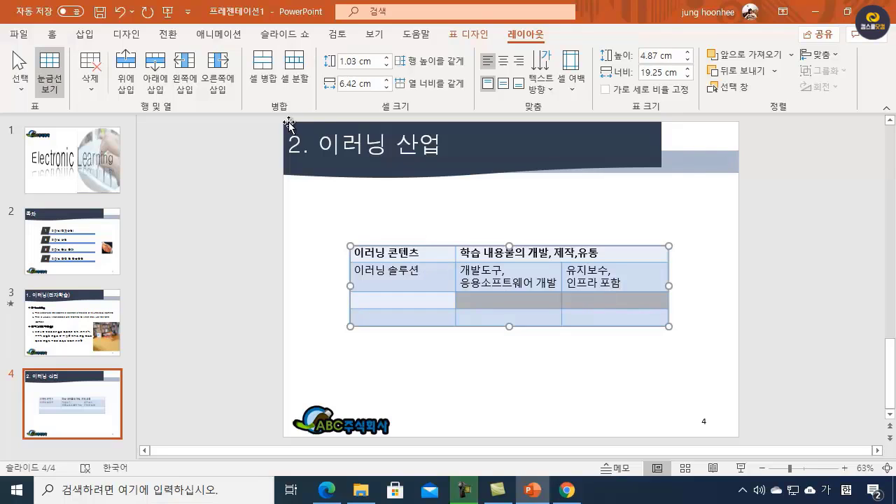
click(264, 80)
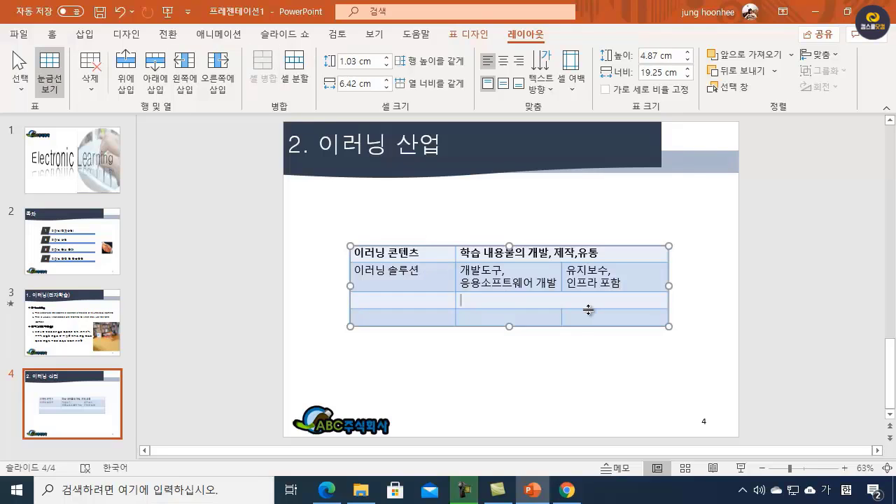
text(전자적수 수단과)
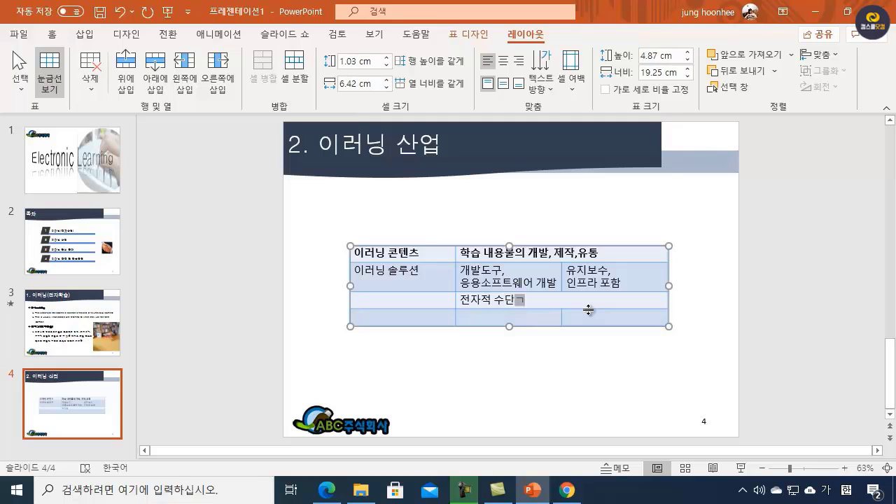
text( 기술을 활용)
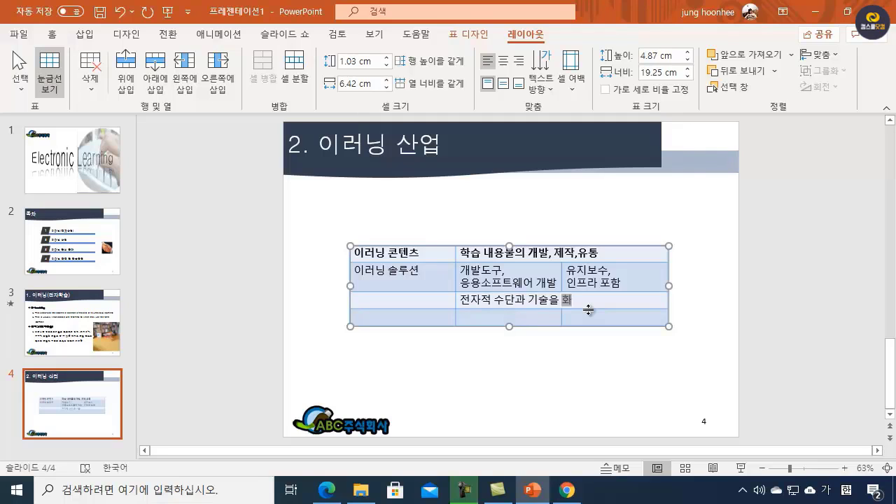
text(한 학습)
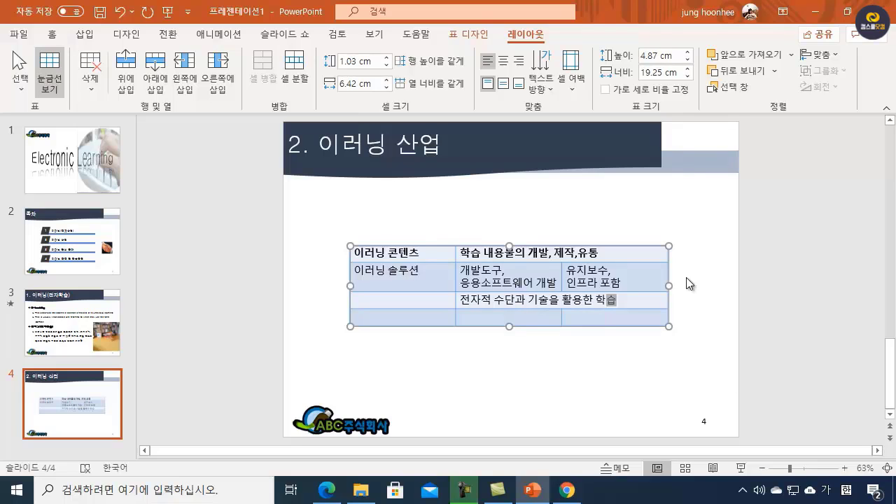
Step: Widen the table to about 20.14 cm and set all its text to the 굴림 font without bold
drag(668, 287, 684, 284)
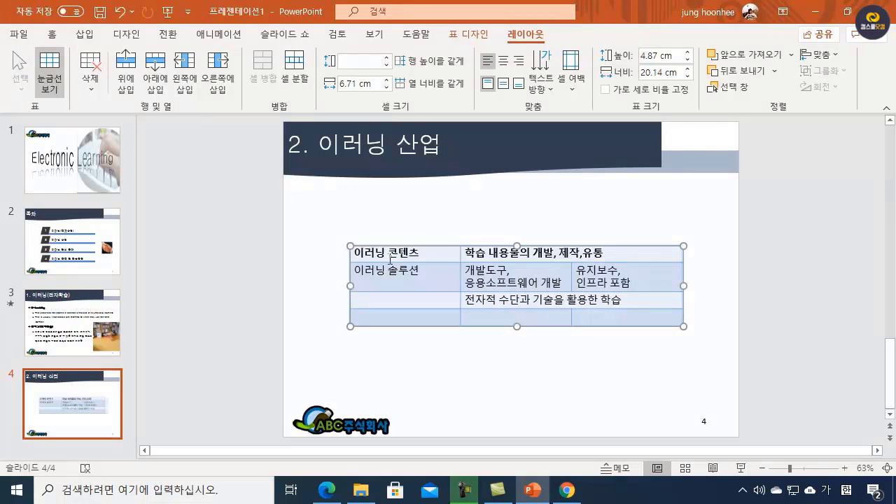
mouse_move(391, 257)
mouse_down()
mouse_move(634, 280)
mouse_move(636, 322)
mouse_up()
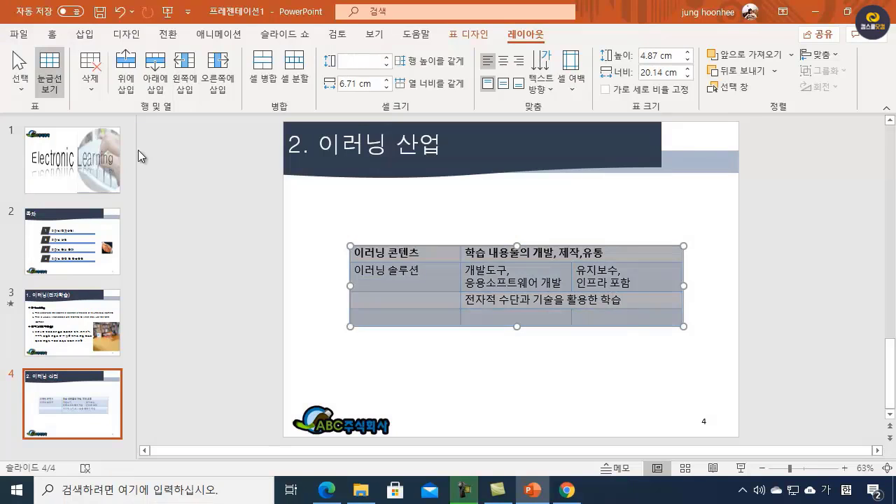
click(52, 34)
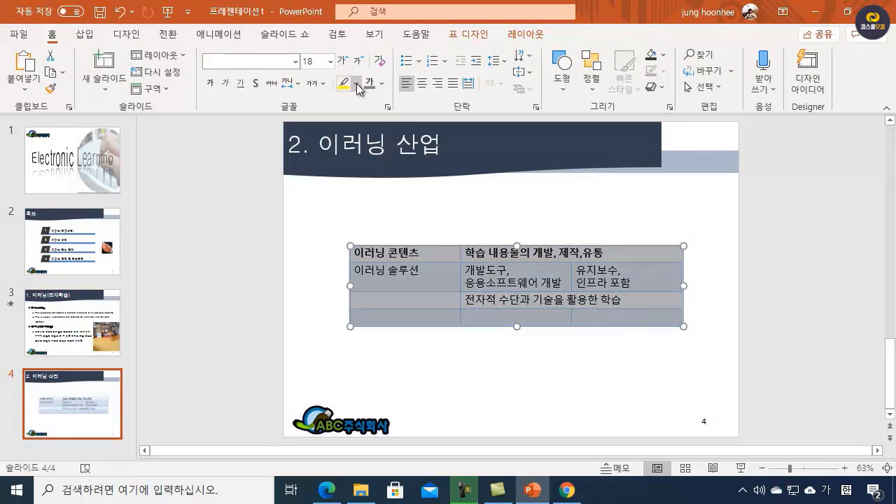
text(돋)
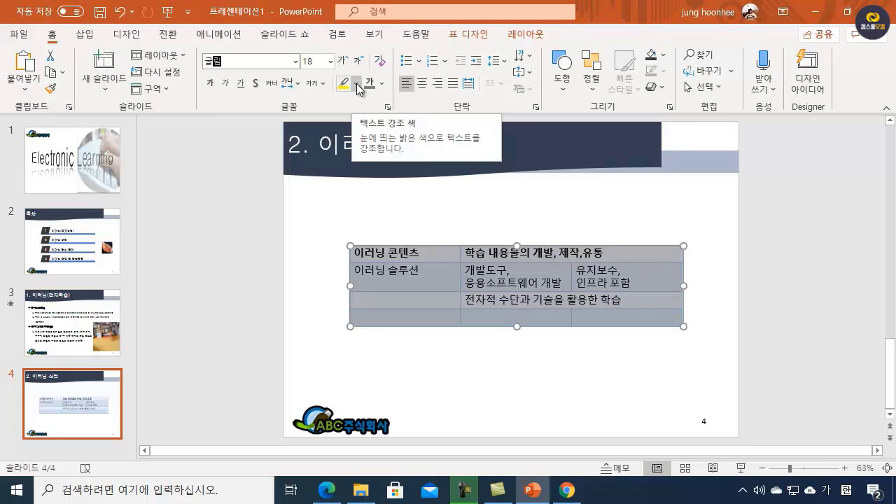
key(Return)
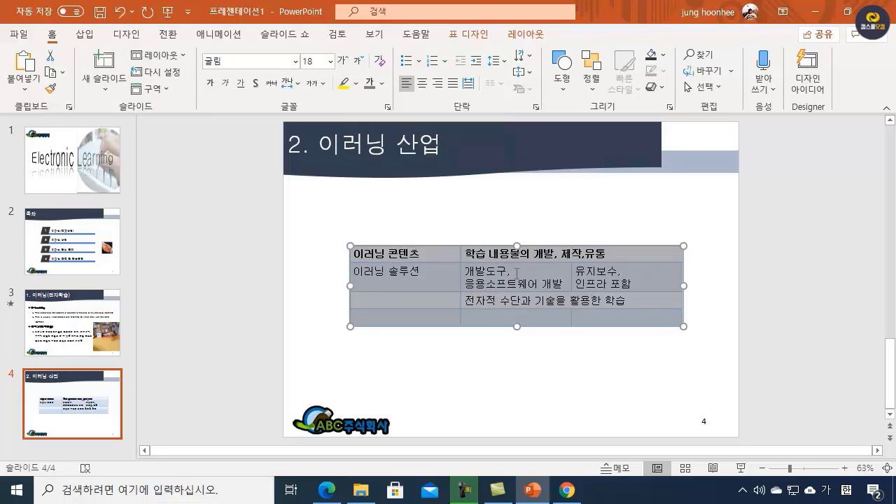
click(211, 84)
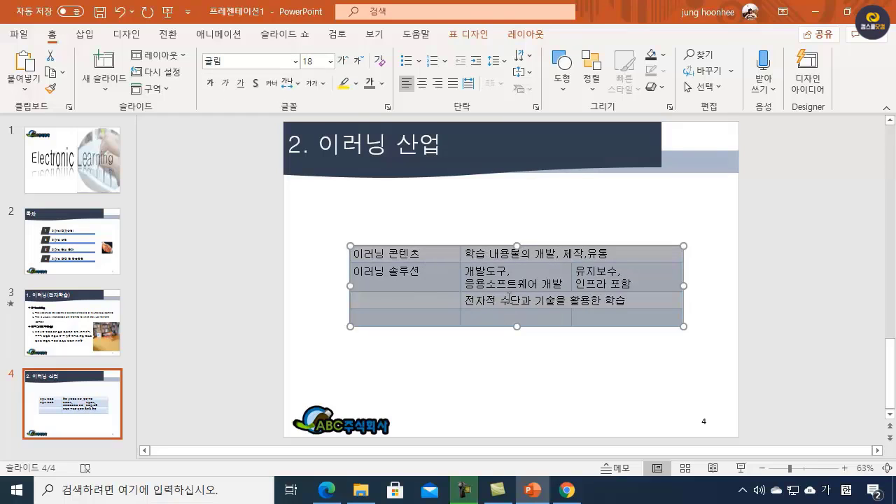
click(520, 368)
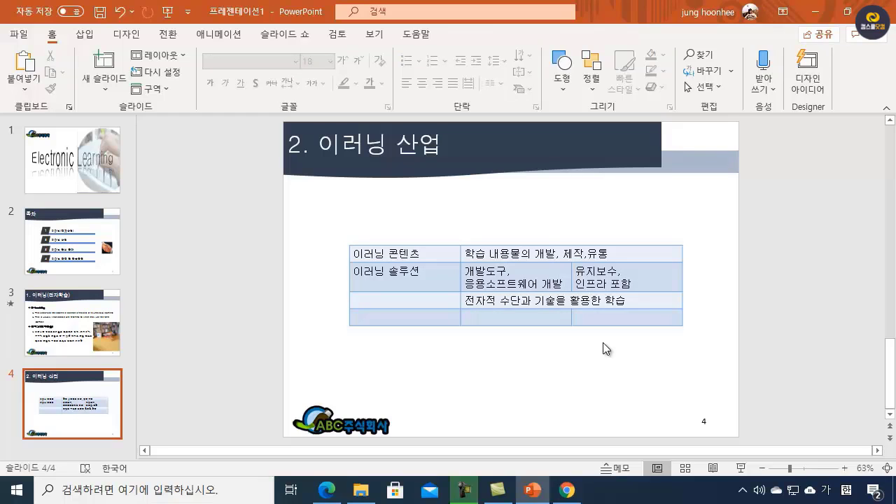
Step: Vertically center the text in the "이러닝 솔루션" cell of the table
click(419, 273)
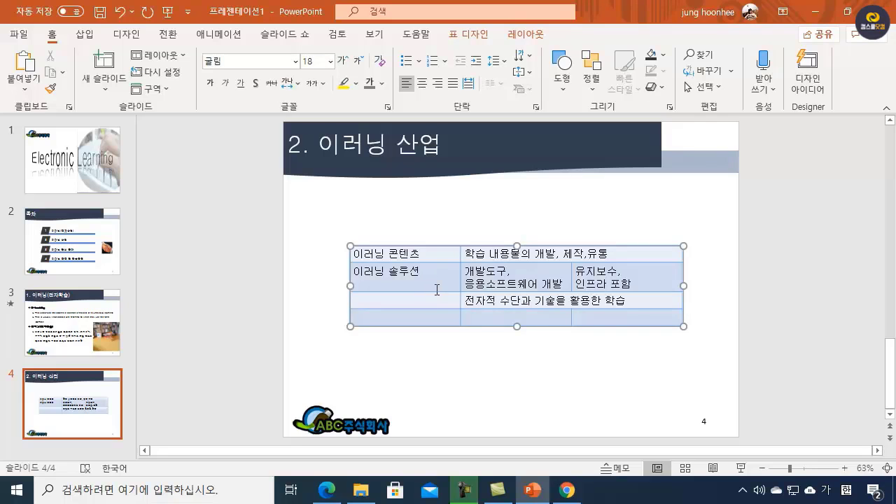
click(523, 36)
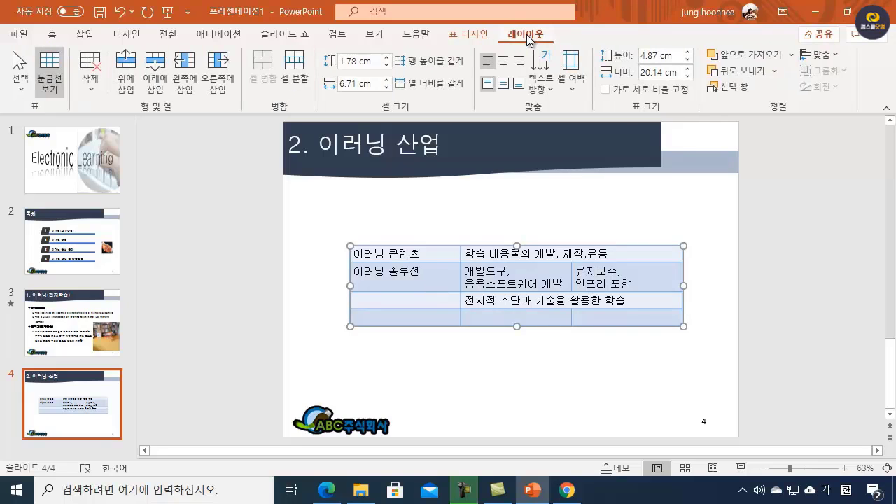
click(503, 86)
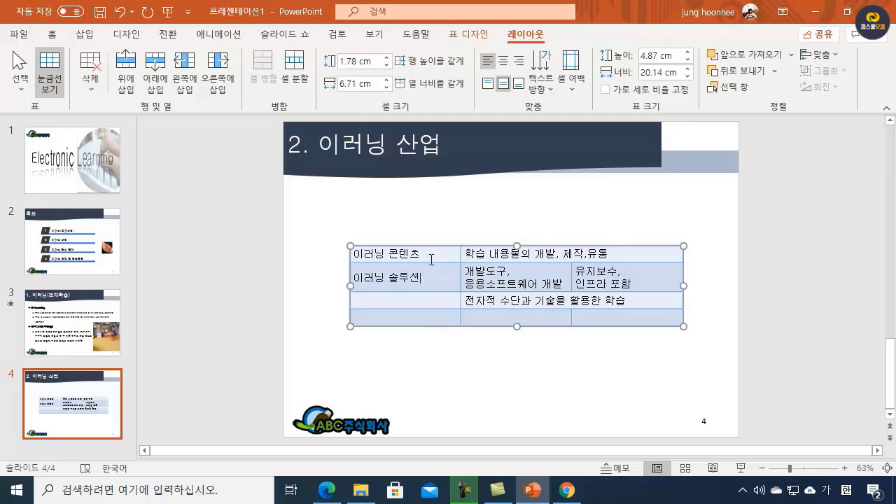
drag(429, 251, 429, 307)
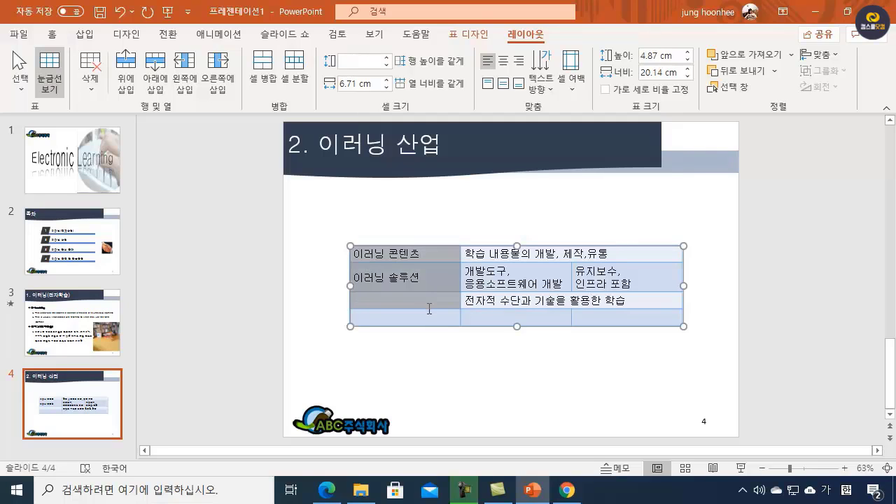
drag(429, 308, 553, 318)
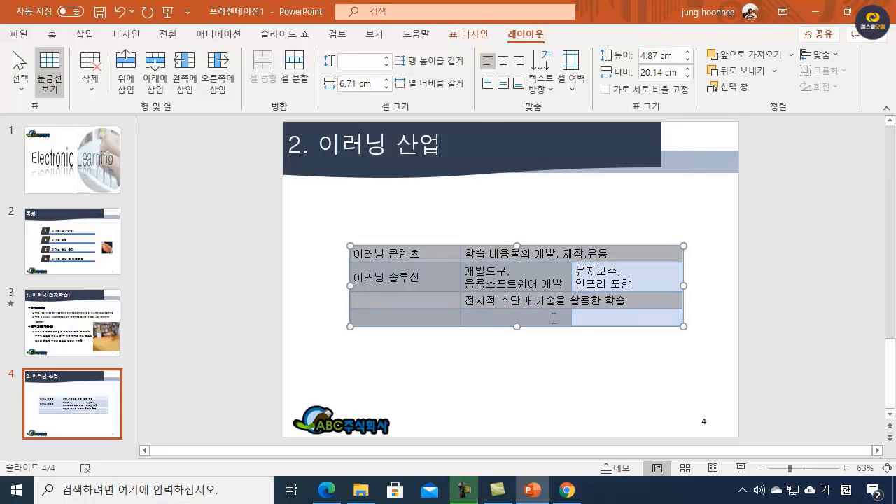
click(425, 259)
click(475, 399)
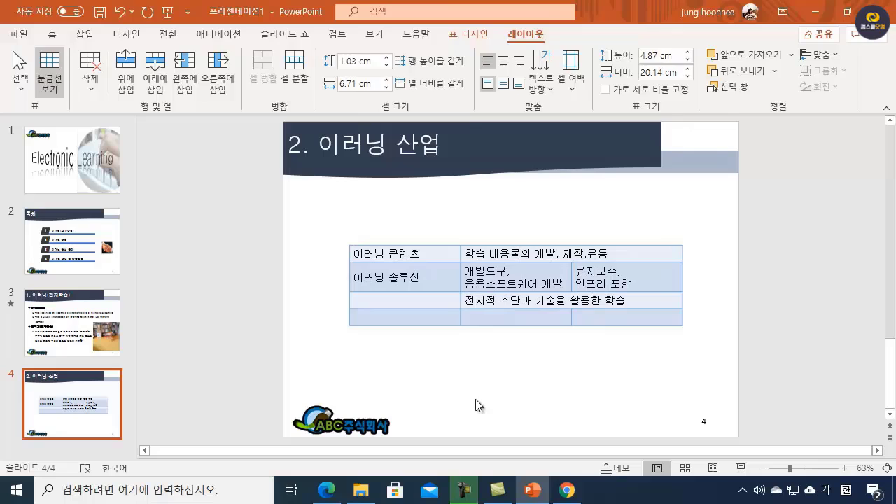
Step: Merge the second and third cells of the table's last row
click(520, 321)
drag(519, 320, 600, 315)
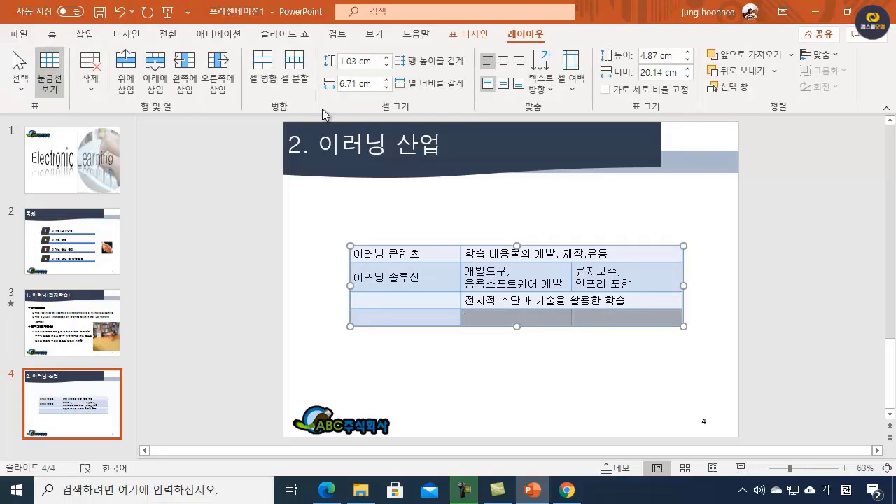
click(258, 98)
click(521, 386)
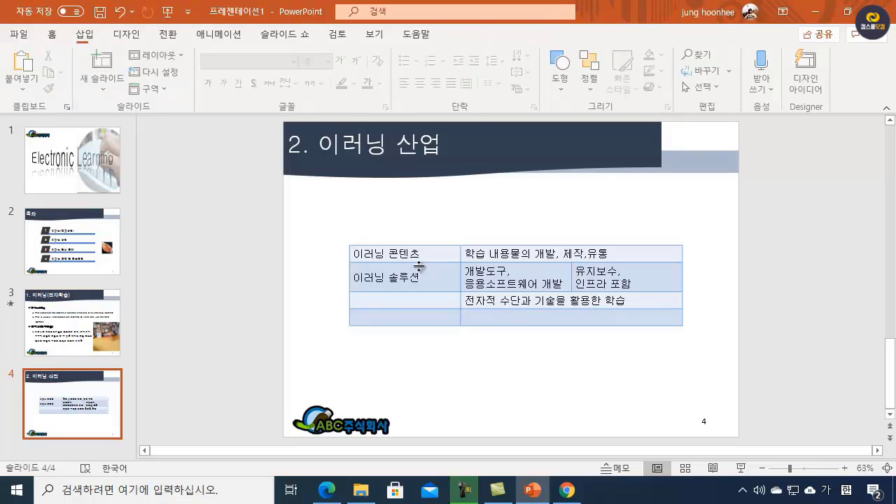
Step: Center the text of all table cells horizontally and increase the table's height to about 6.25 cm
drag(405, 256, 593, 317)
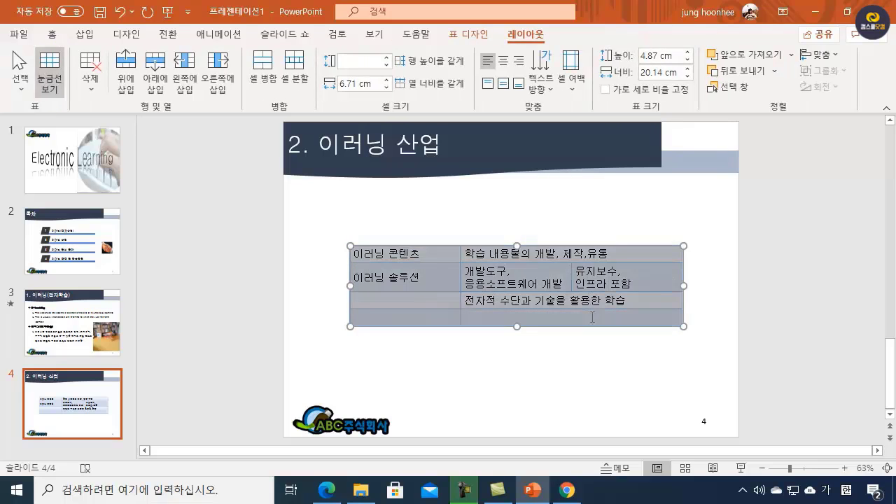
click(504, 62)
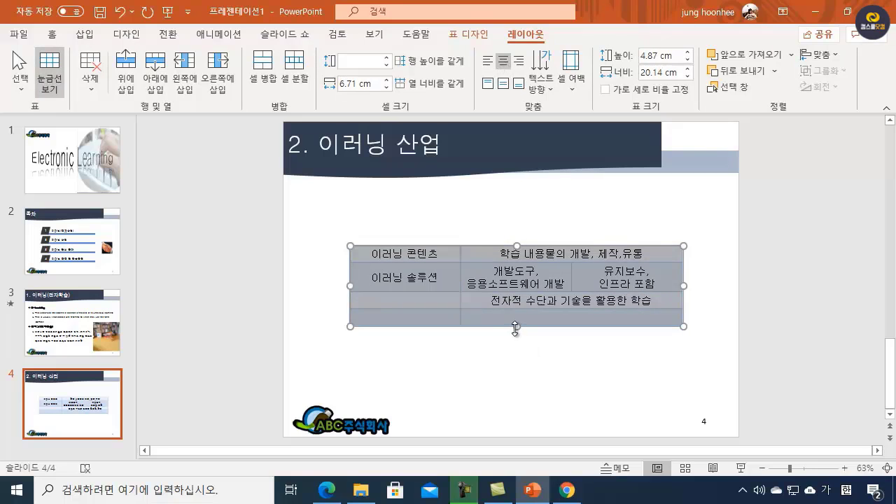
drag(516, 329, 516, 350)
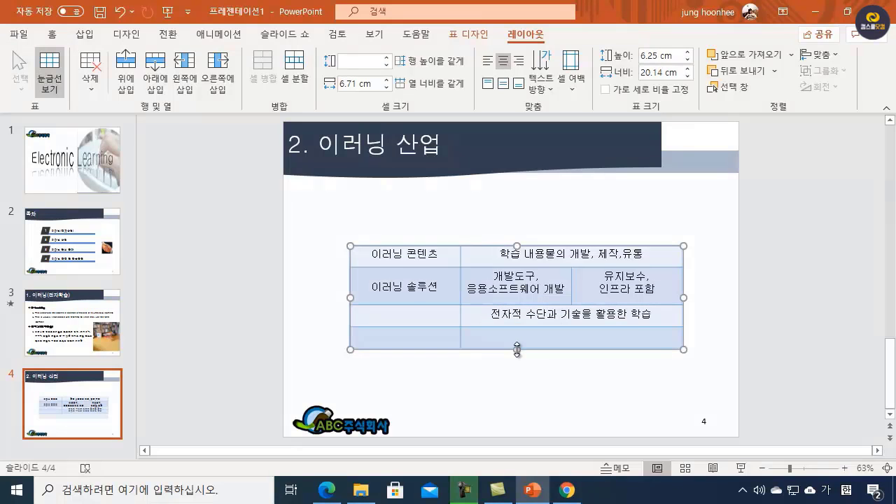
click(560, 388)
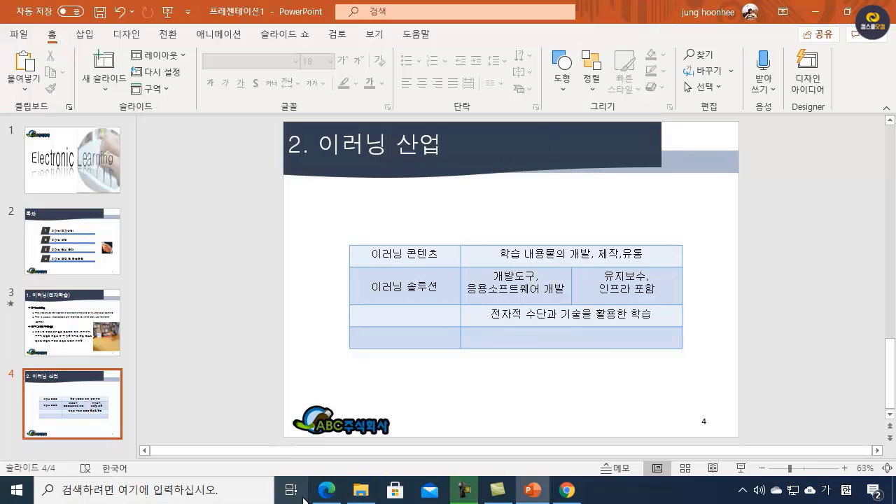
Step: Check slide 4's layout in the PDF specification and draw a trapezoid about 5.5 cm wide and 2.77 cm high above the table's first column
click(326, 490)
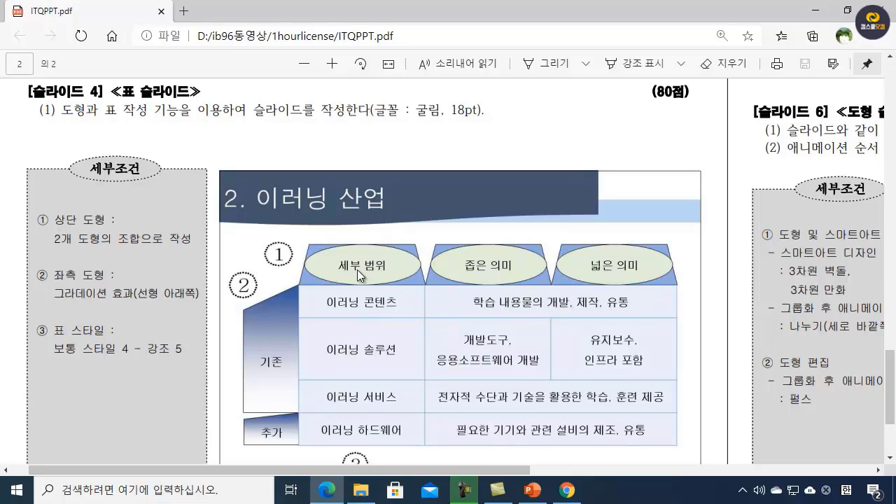
click(815, 12)
click(567, 79)
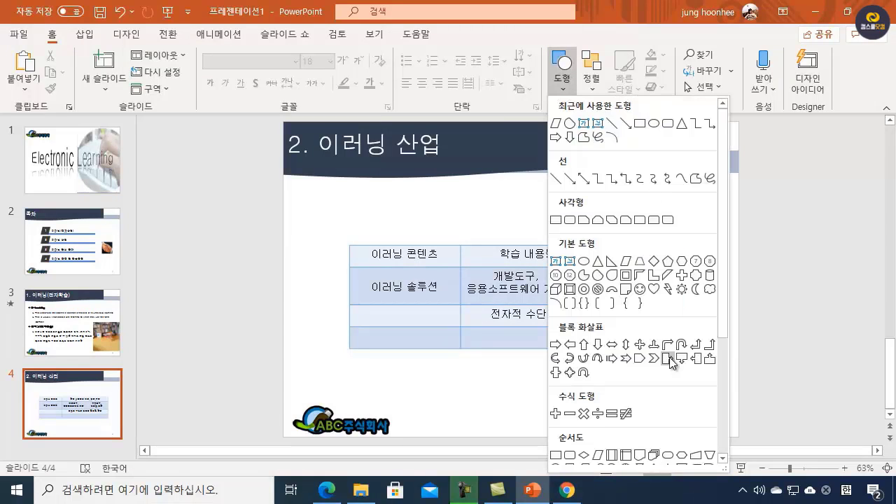
click(641, 263)
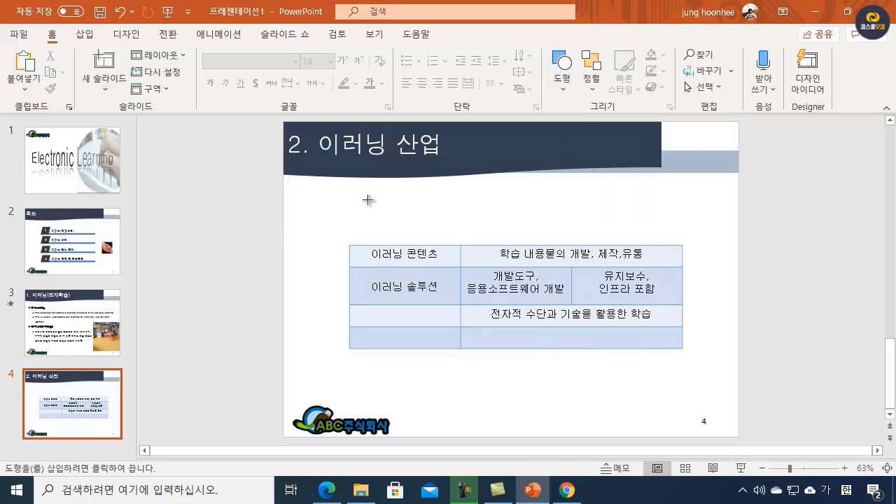
drag(368, 201, 459, 245)
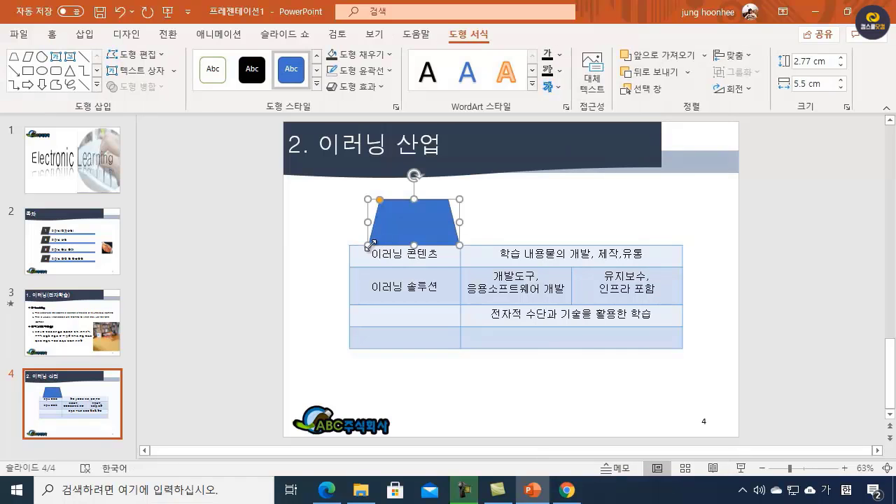
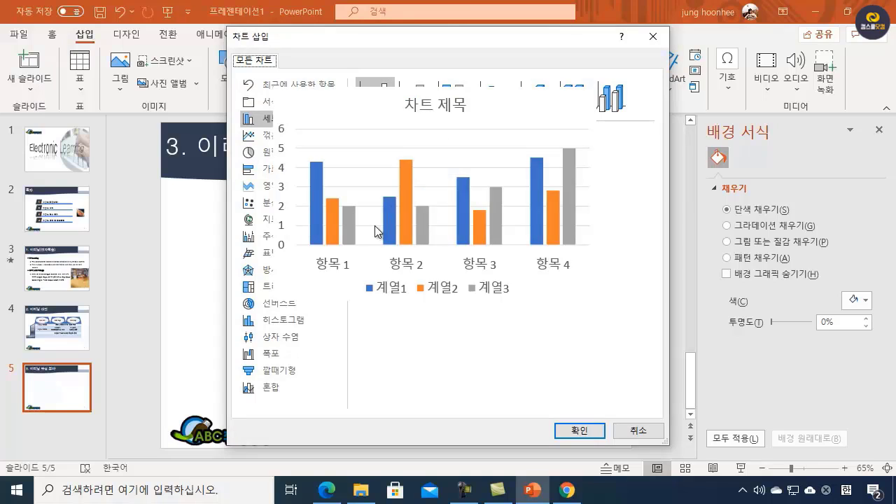
Step: Insert a clustered column chart on slide 5 and check the slide 5 chart specification in the PDF
click(581, 432)
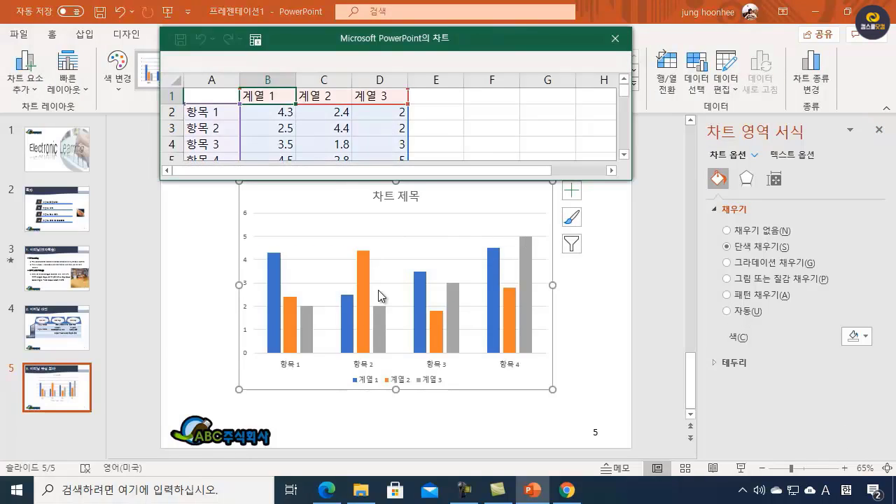
click(326, 490)
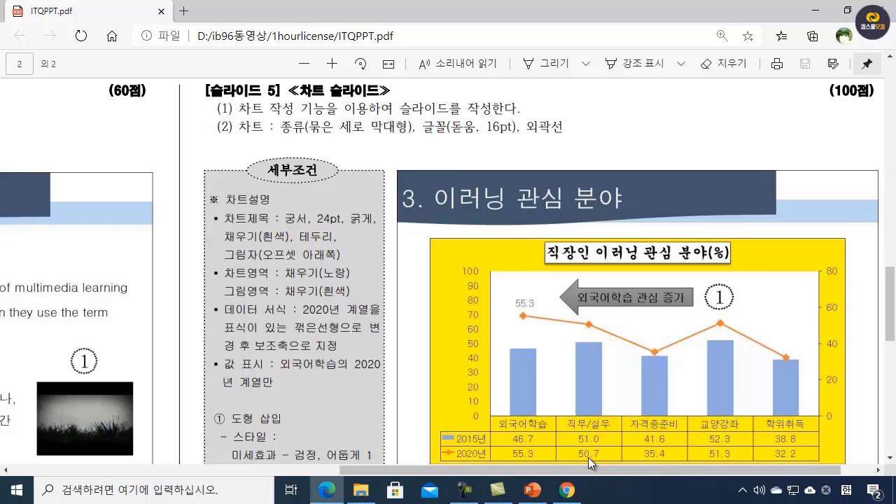
click(815, 10)
Step: Name the first two data series in the chart's data sheet 2015년 and 2020년
click(277, 95)
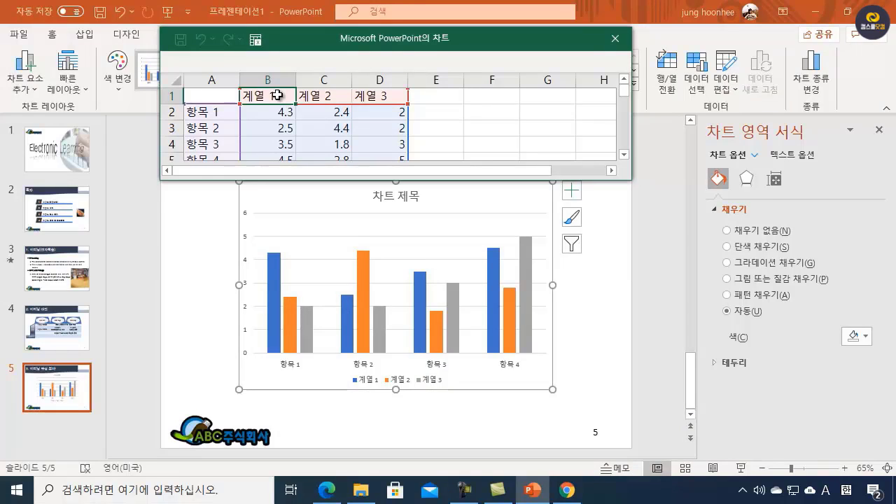
text(21015)
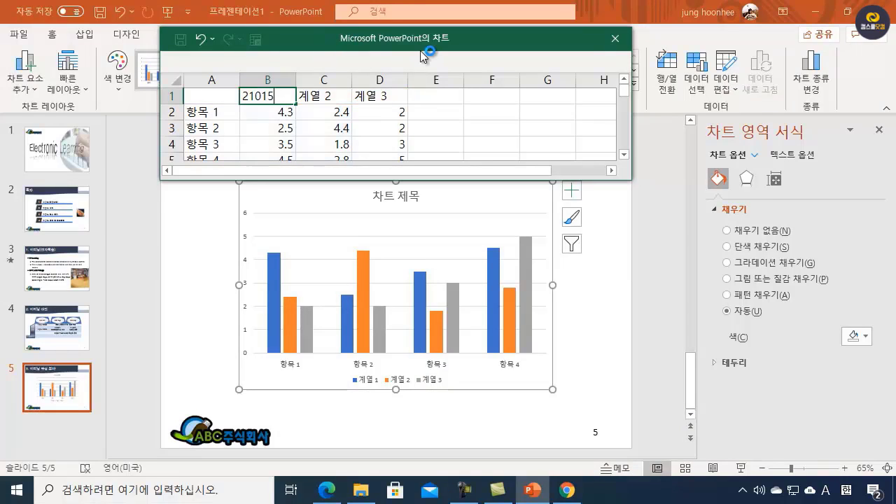
key(BackSpace)
key(BackSpace)
key(BackSpace)
text(015SU)
key(BackSpace)
key(BackSpace)
key(Hangul)
text(년)
key(Tab)
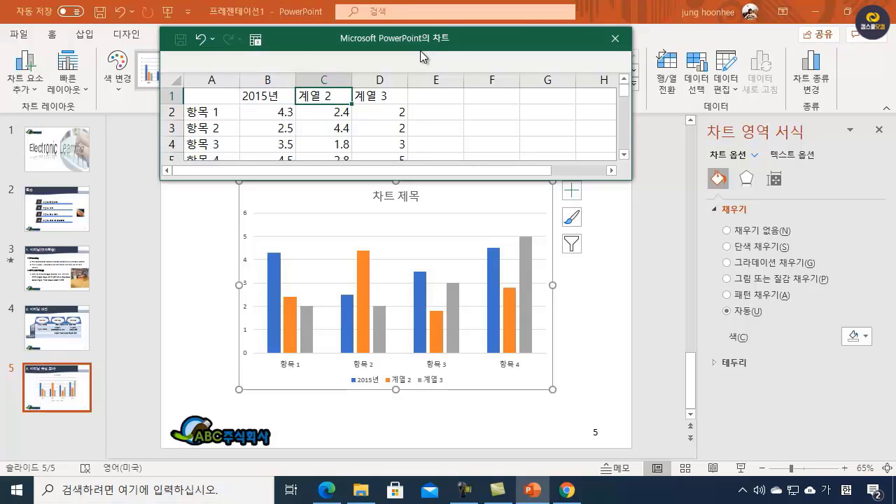
text(2020)
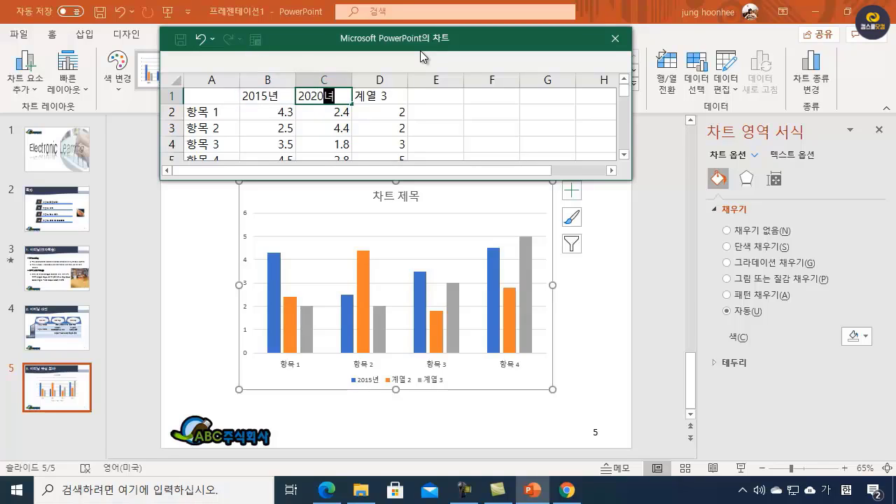
text(년)
key(Return)
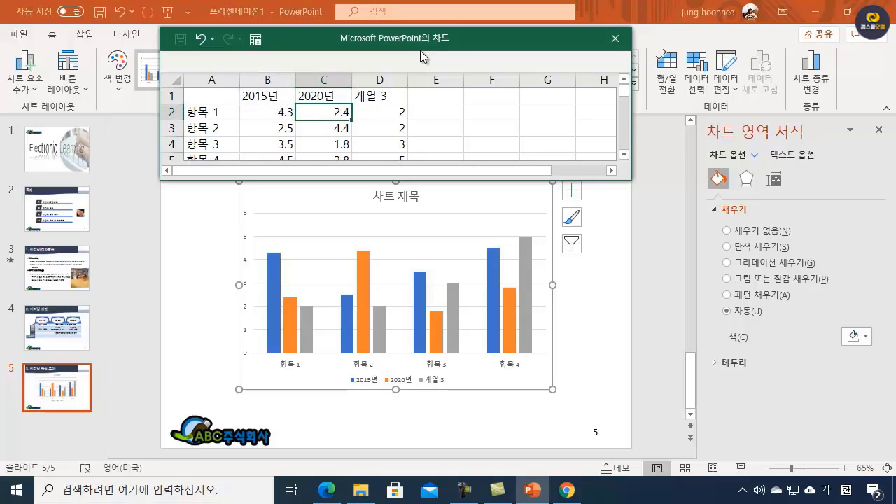
Step: Delete the third series column (계열 3) from the chart's data sheet
click(379, 80)
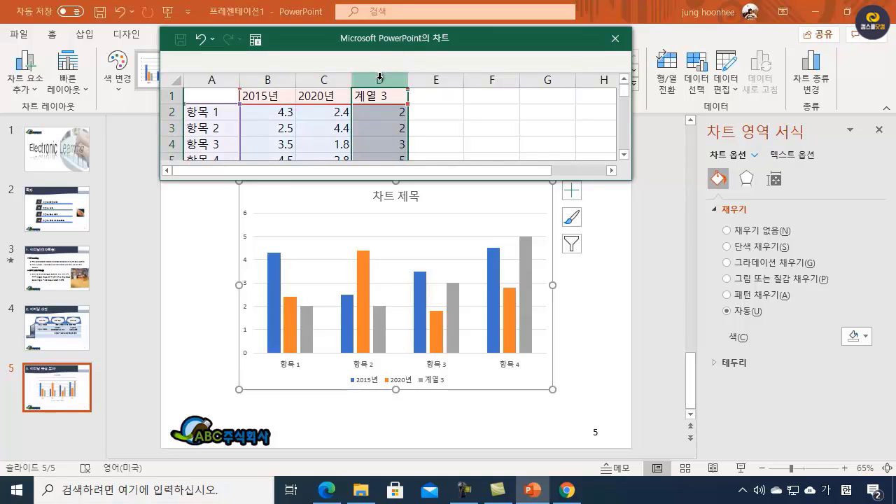
right_click(379, 80)
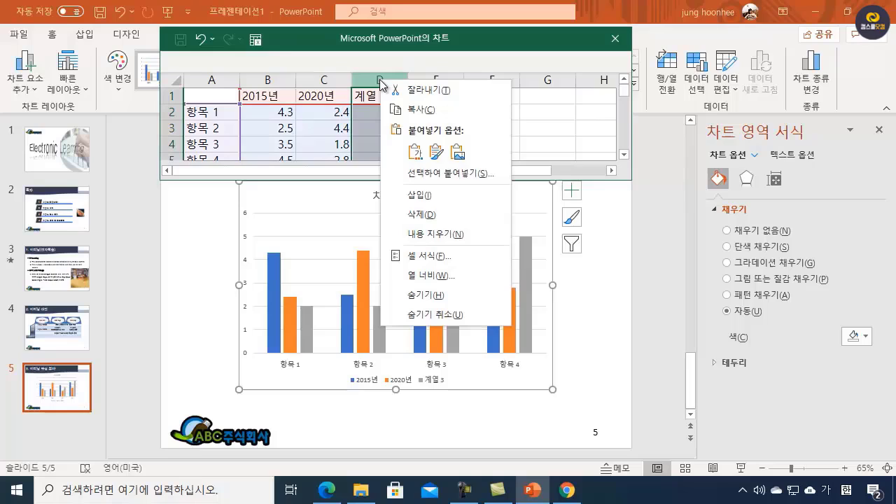
click(445, 215)
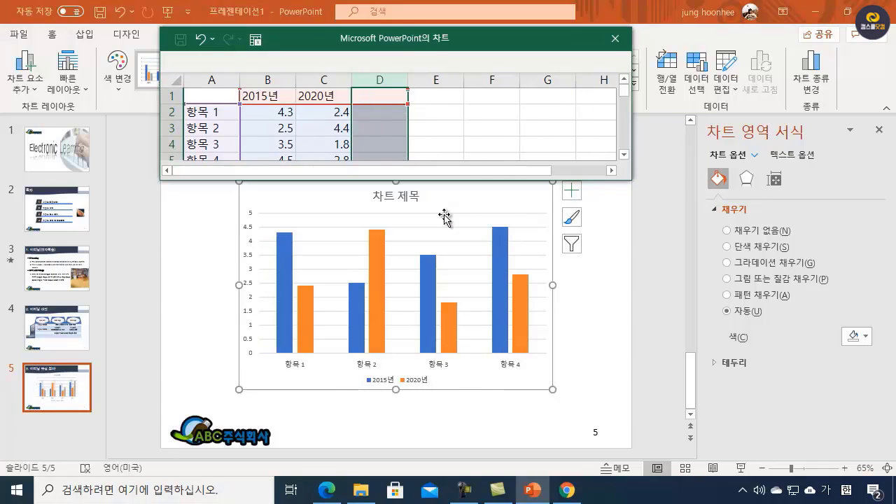
Step: Label the chart's five categories 외국어학습, 직무/실무, 자격증준비, 교양강좌 and 학위취득, and fit column A to its contents
click(209, 114)
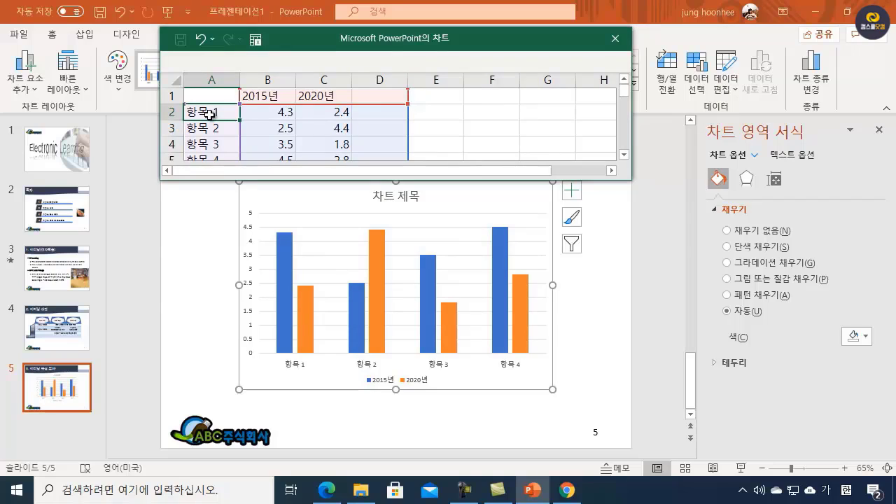
text(외국어학습)
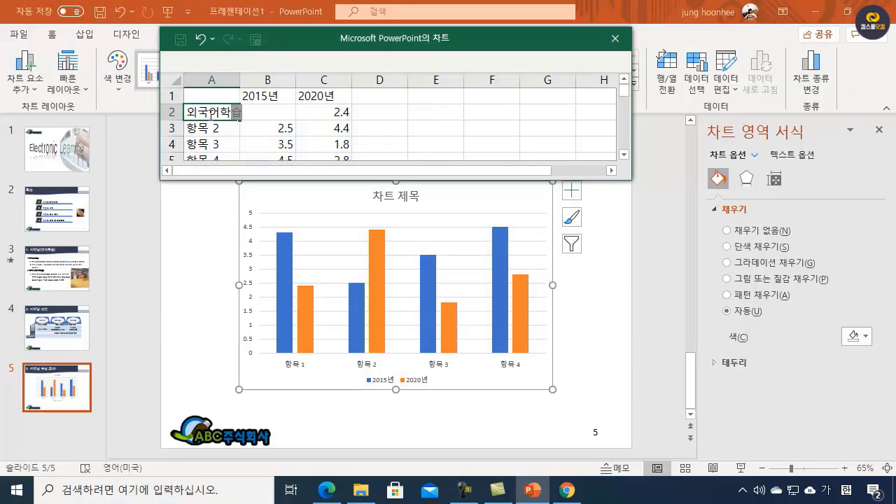
key(Return)
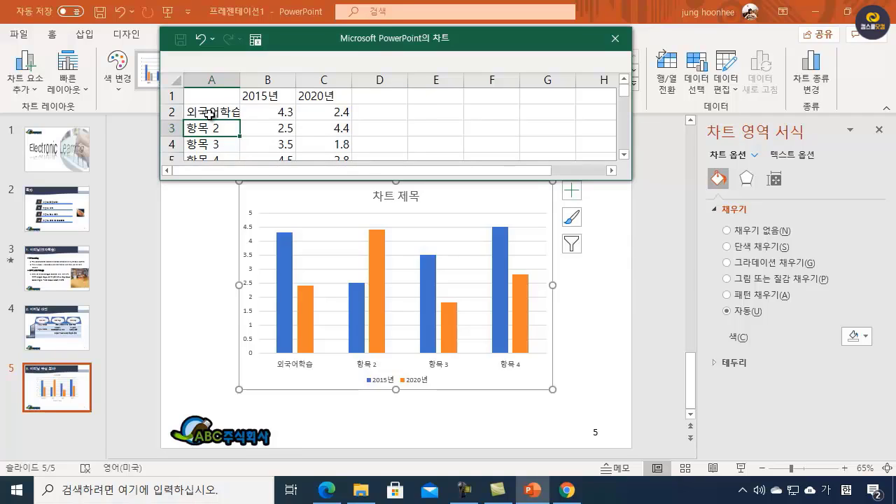
text(직무/실무)
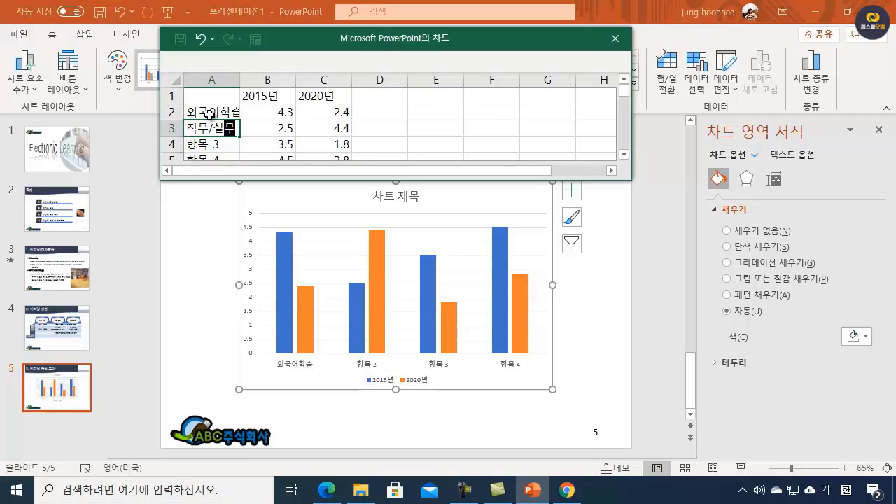
key(Return)
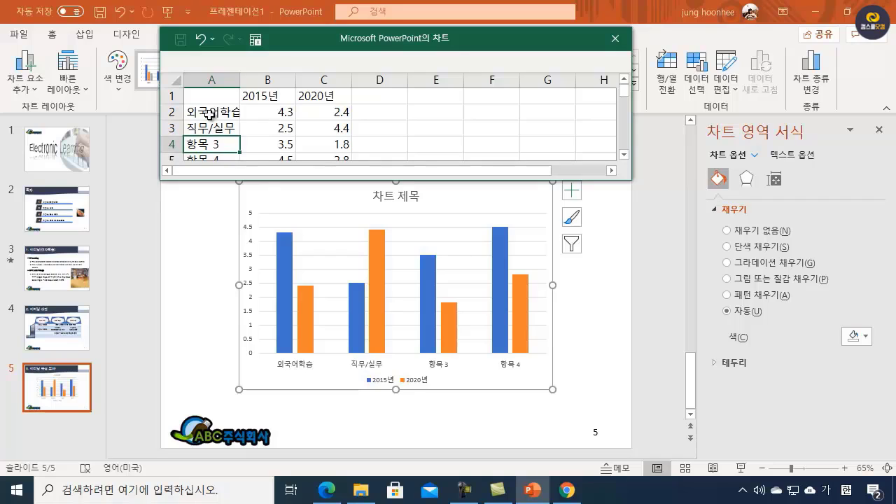
text(자격증)
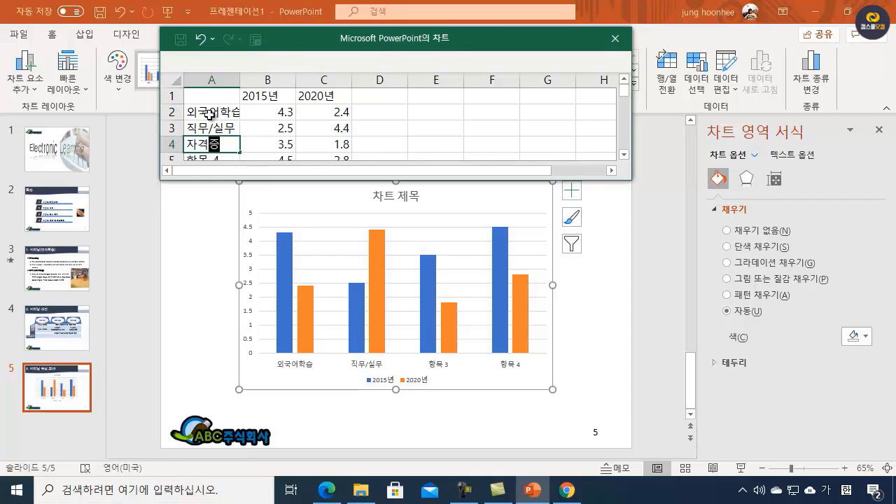
text(준ㅂㅣ)
key(Return)
text(교)
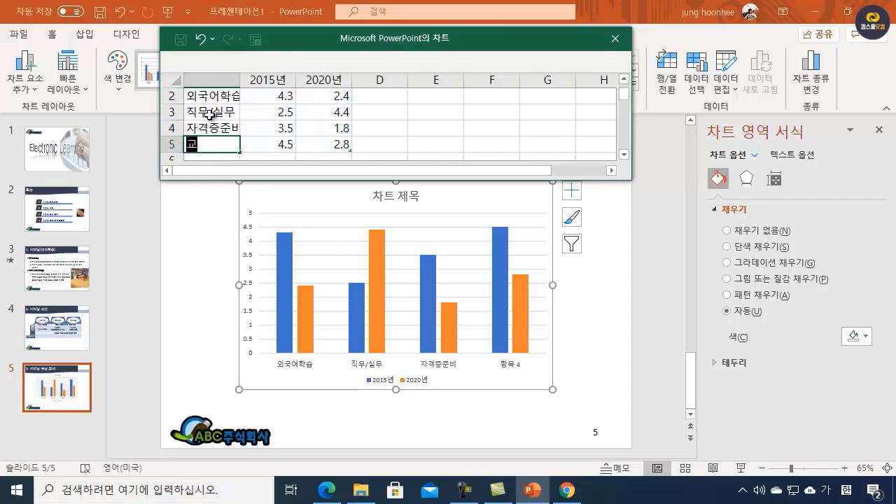
text(양강좌)
key(Return)
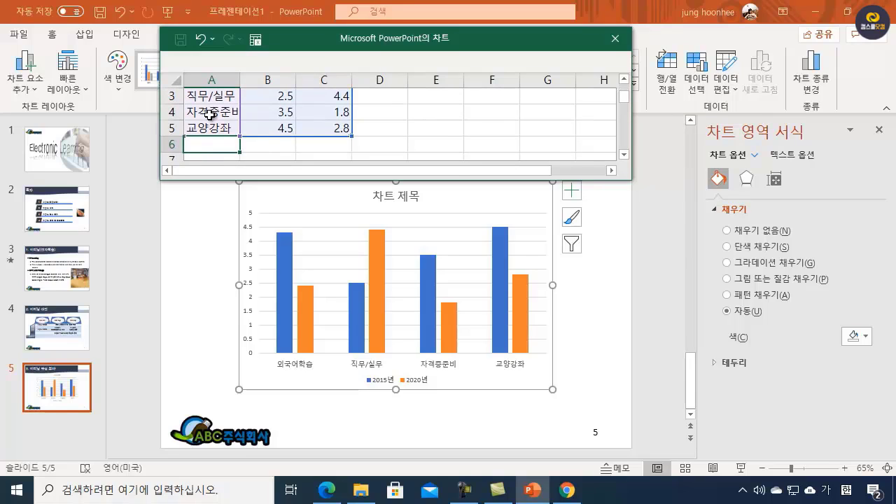
text(학위취득)
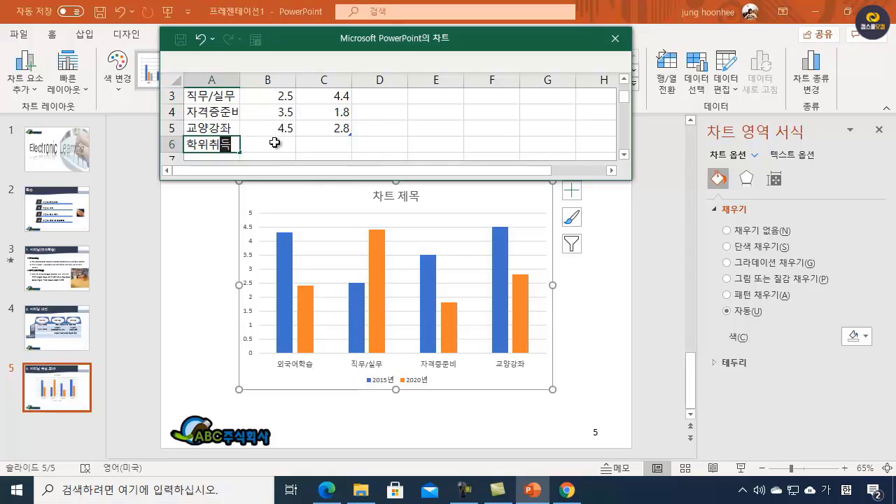
scroll(301, 130, up, 1)
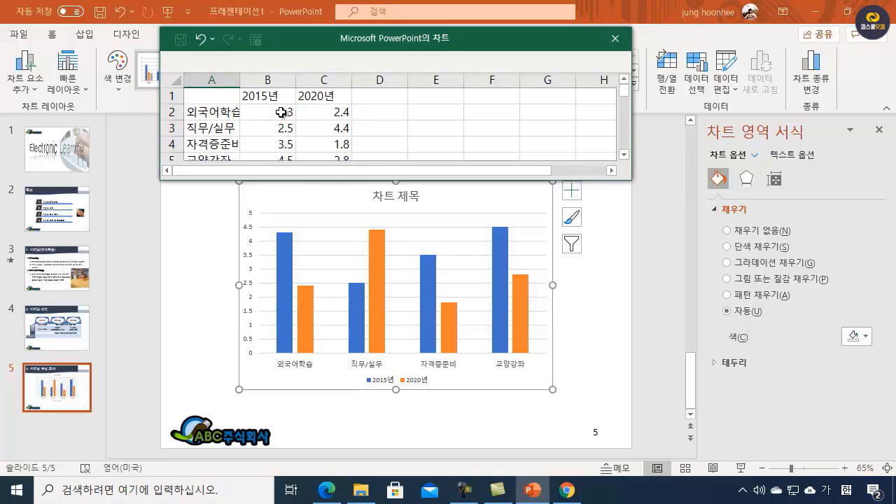
click(283, 114)
click(446, 291)
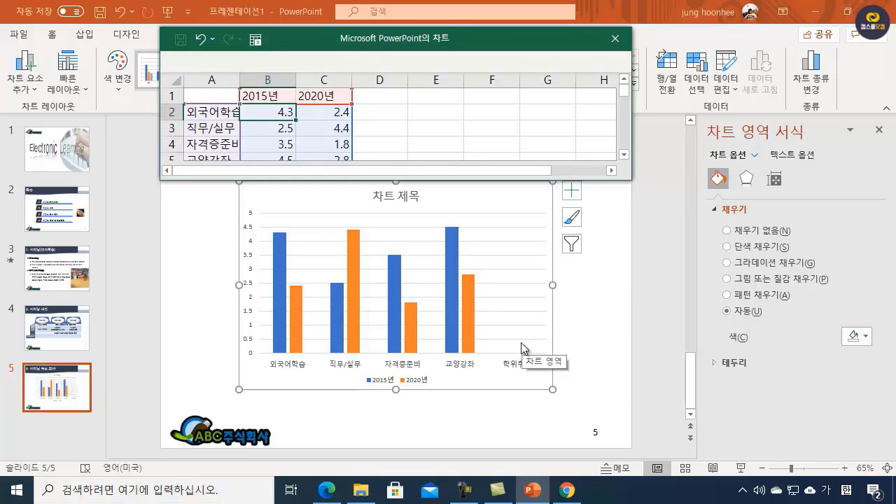
double_click(239, 79)
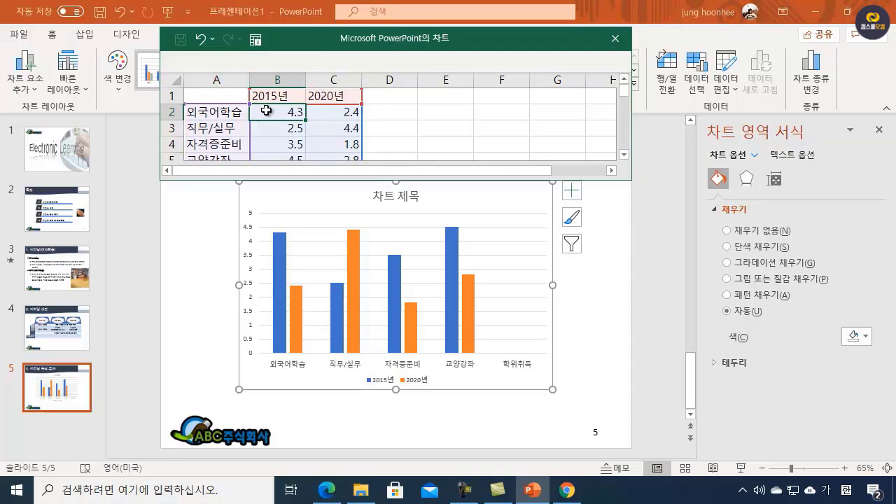
Step: Clear the sample values in the 2015년 column and enter 46.7, 51, 41.6, 52.3 and 38.8 for the five categories in order
drag(267, 110, 273, 133)
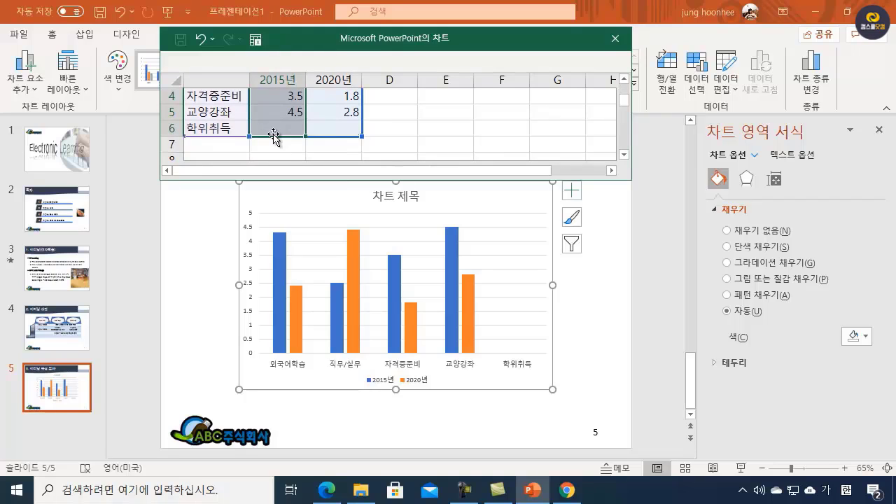
key(Delete)
click(293, 117)
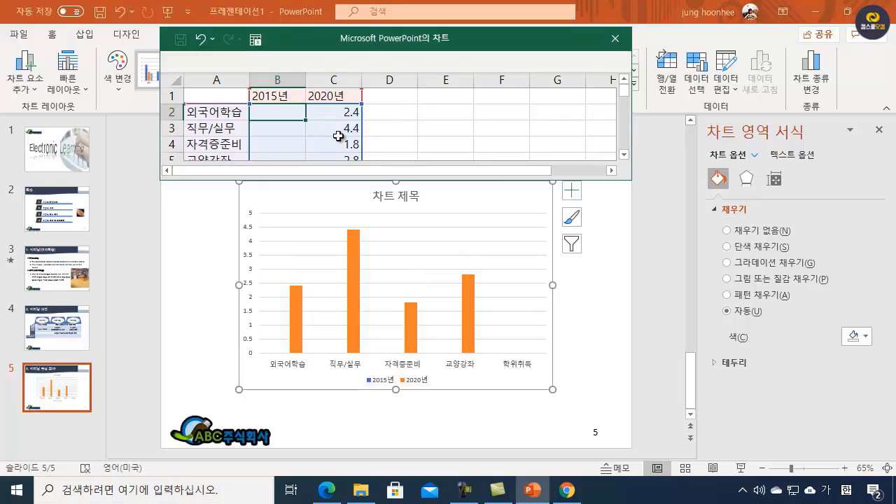
text(46.7)
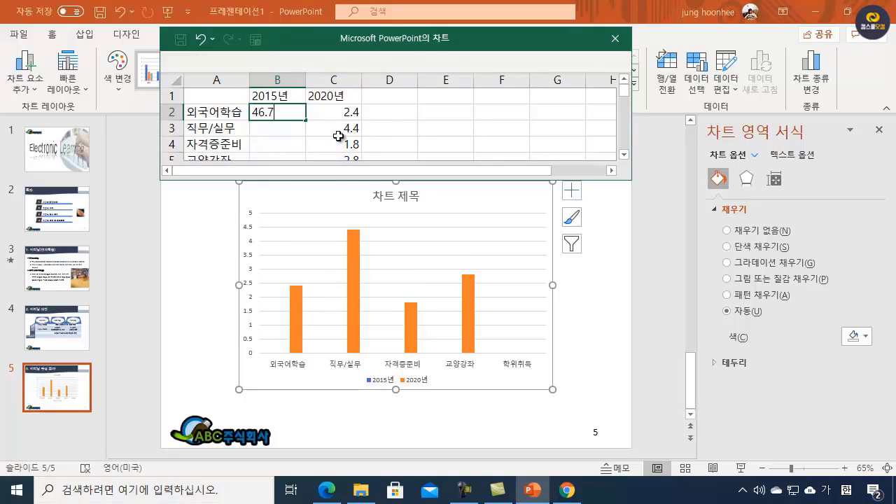
key(Return)
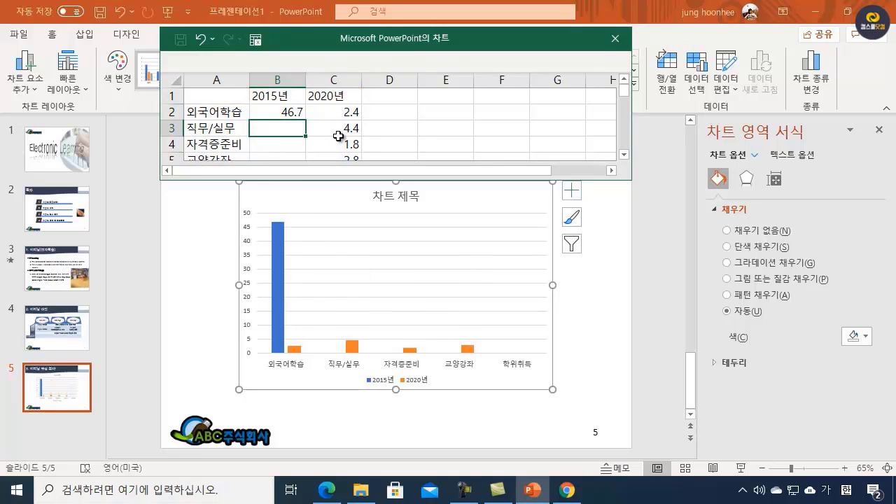
text(51)
key(Return)
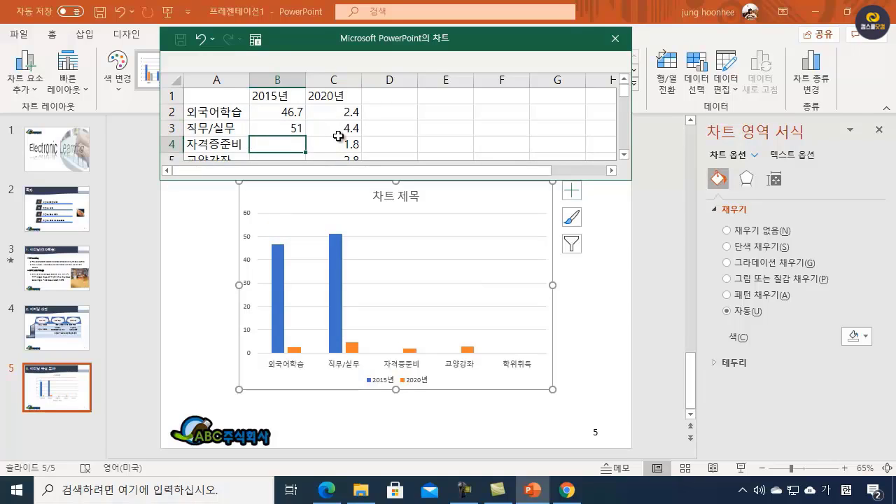
text(41.6)
key(Return)
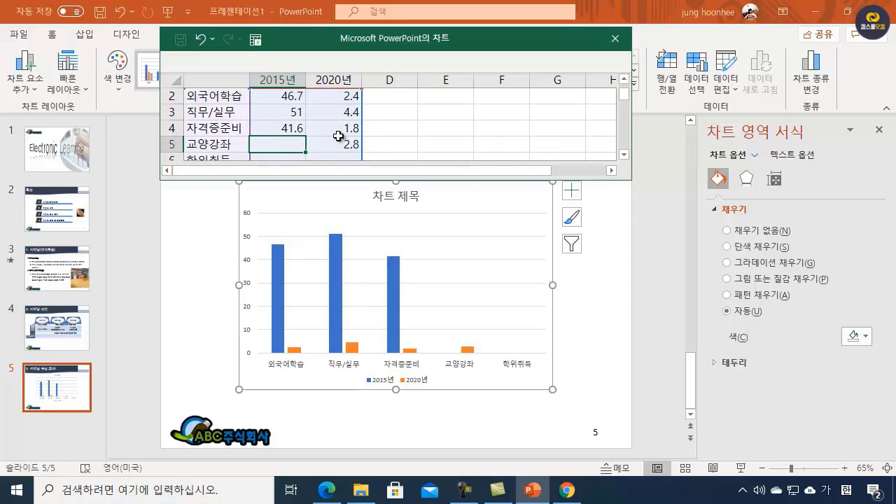
text(52.3)
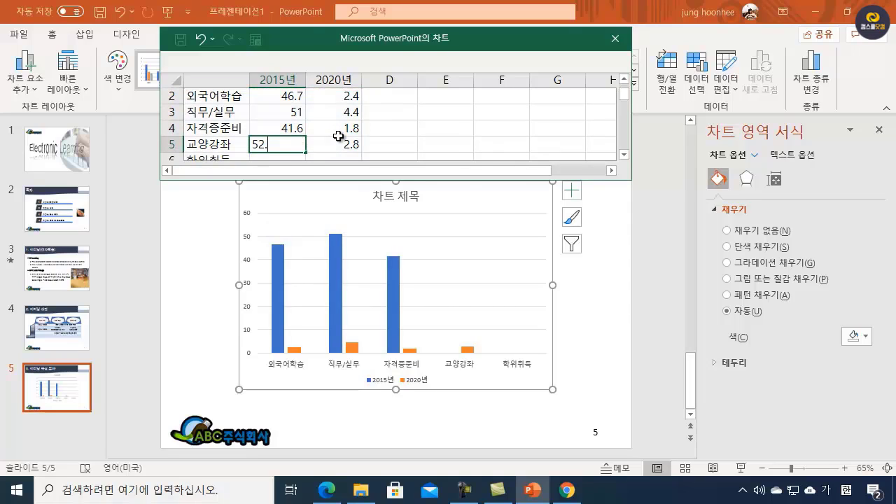
key(Return)
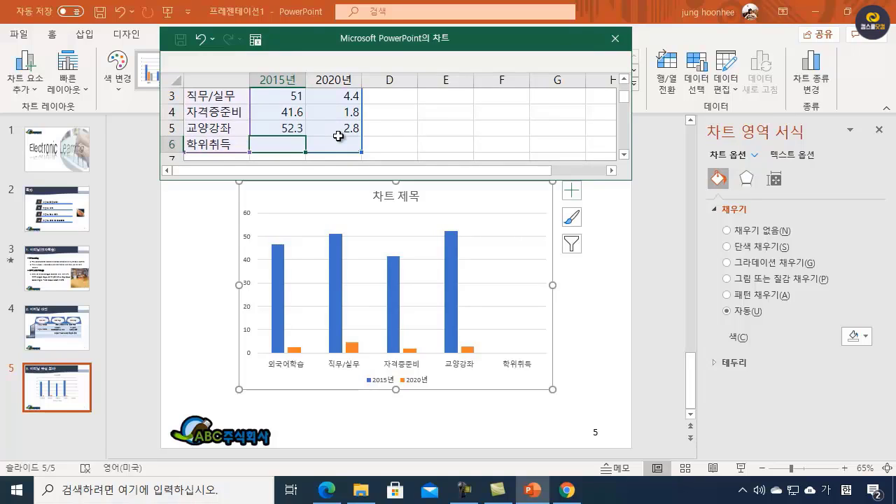
text(38)
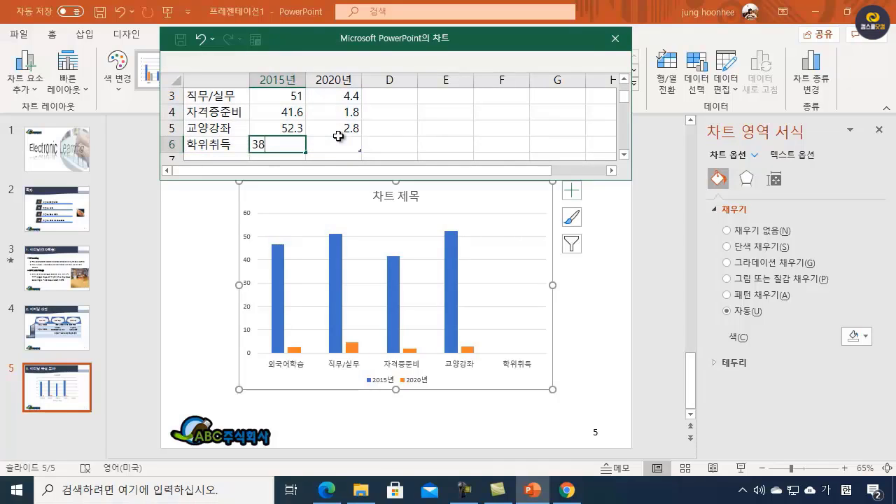
text(.8)
key(Return)
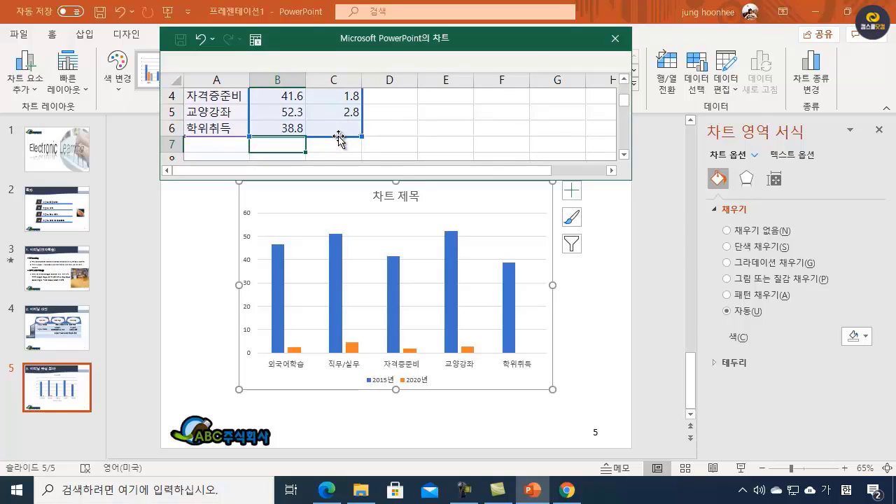
Step: Clear the sample values in the 2020년 column for all five categories
scroll(310, 124, up, 1)
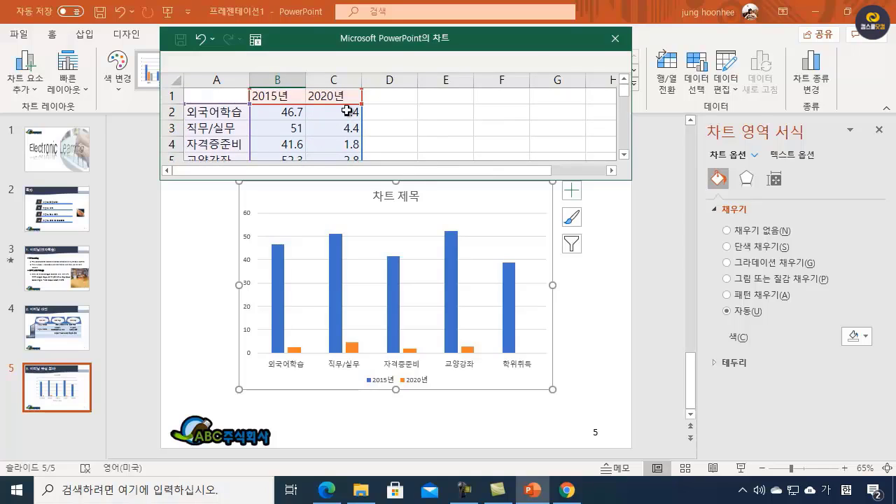
click(347, 112)
drag(347, 112, 348, 130)
scroll(428, 116, up, 1)
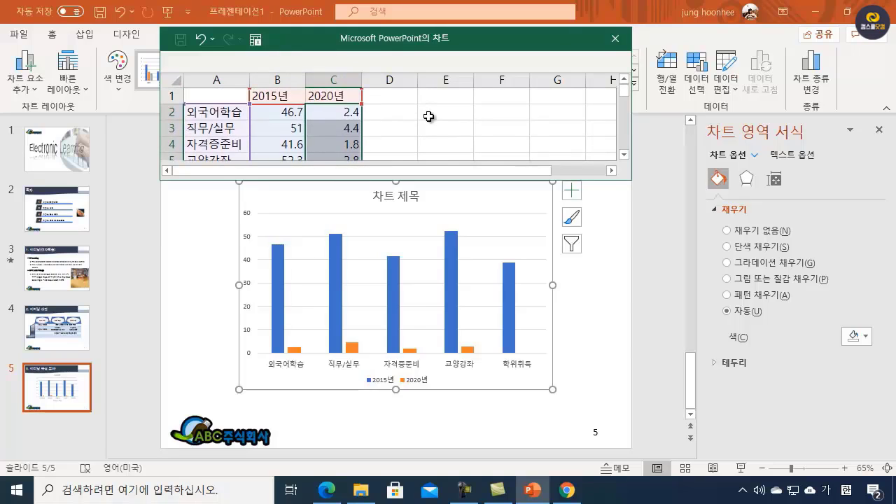
key(Delete)
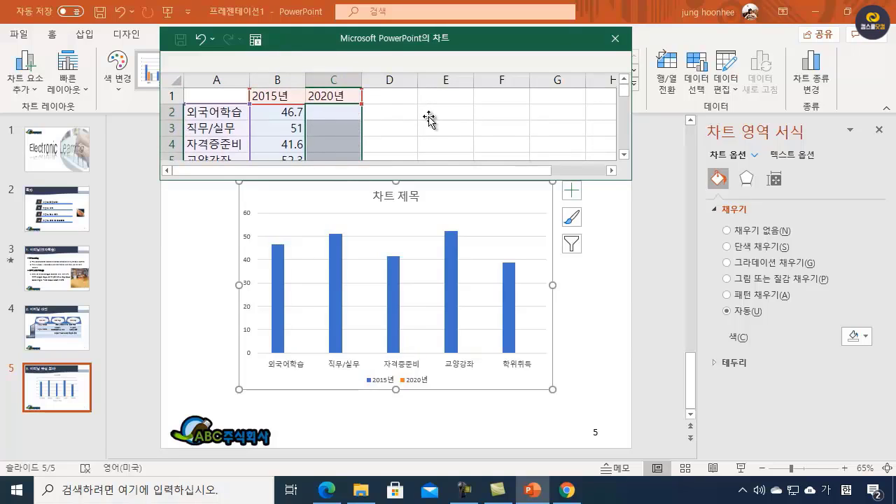
Step: Enter 55.3, 50.7, 35.4, 51.3 and 32.2 for the five categories in the 2020년 column, and close the chart's data sheet
text(55.3)
key(Return)
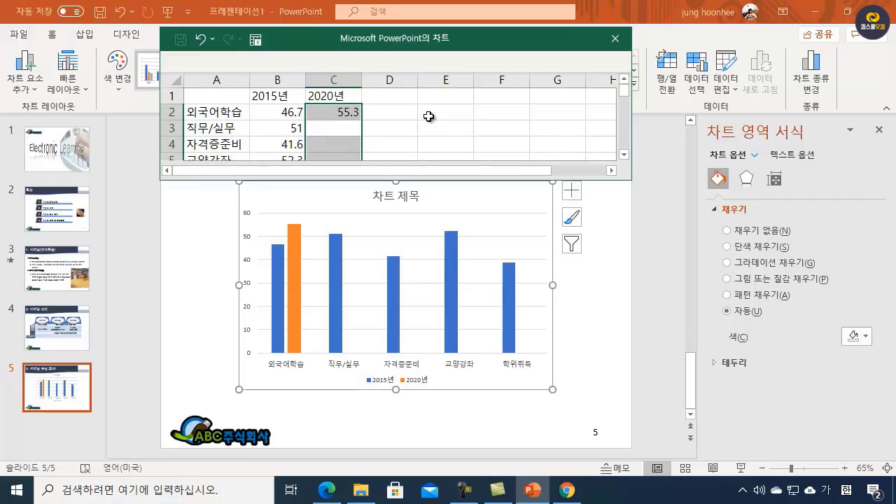
text(50.7)
key(Return)
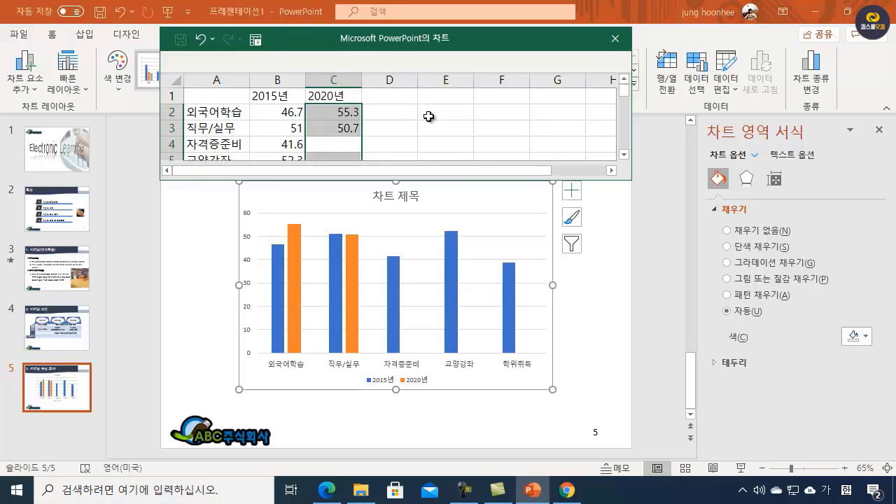
text(35.4)
key(Return)
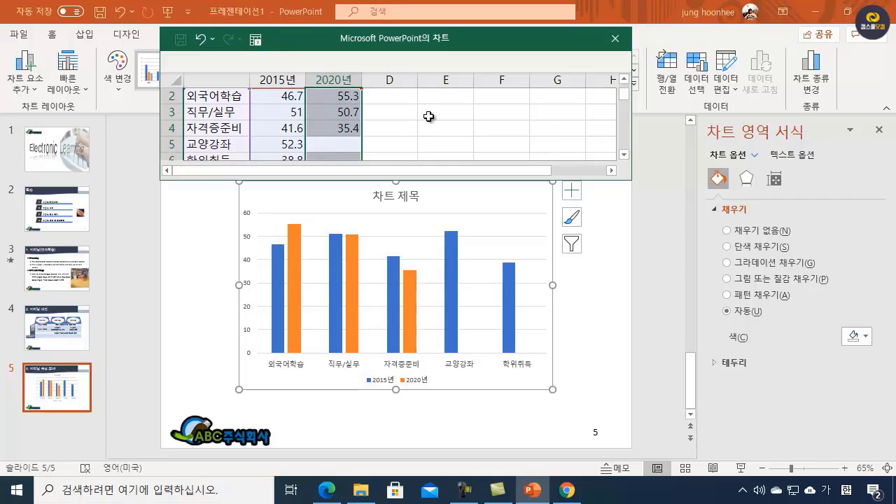
text(51.3)
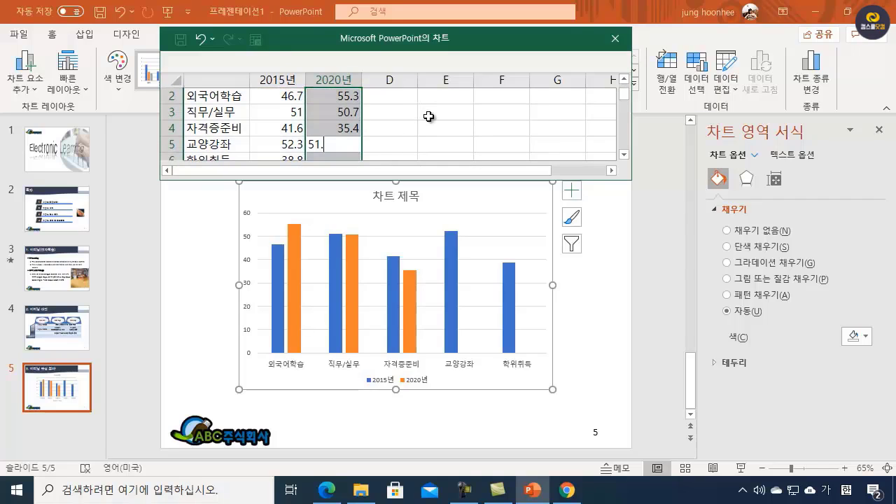
key(Return)
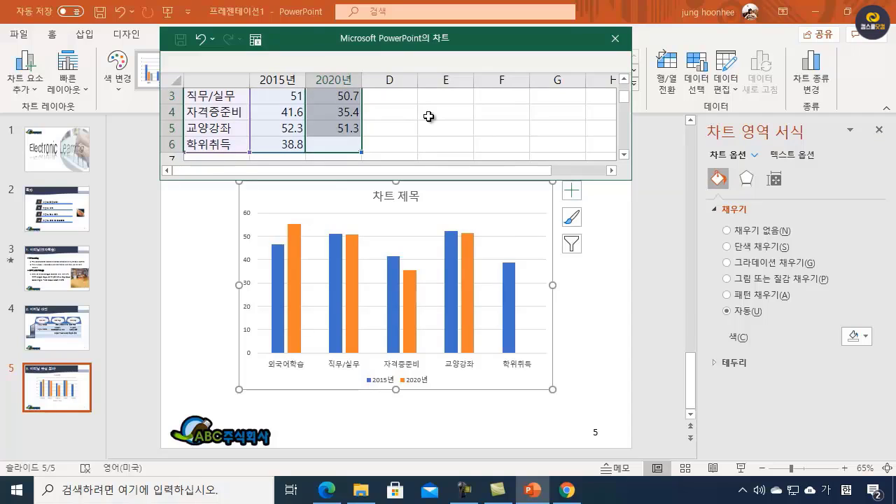
text(32.2)
key(Return)
scroll(428, 117, up, 1)
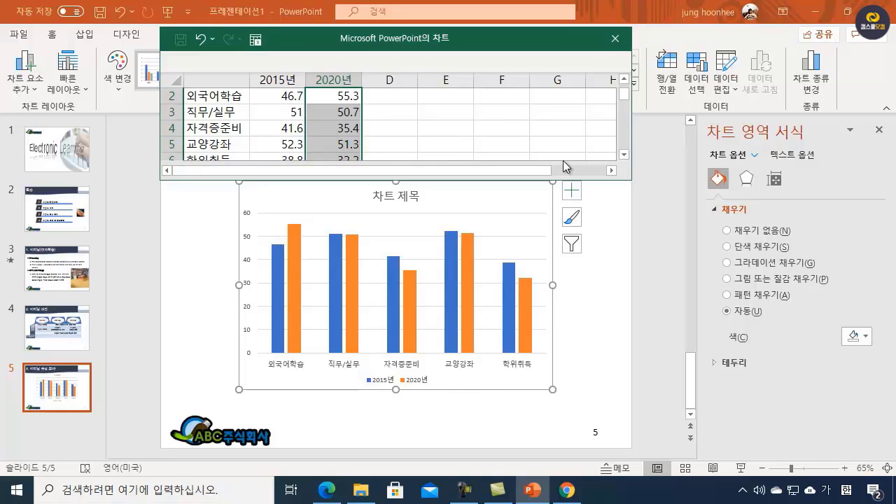
click(615, 39)
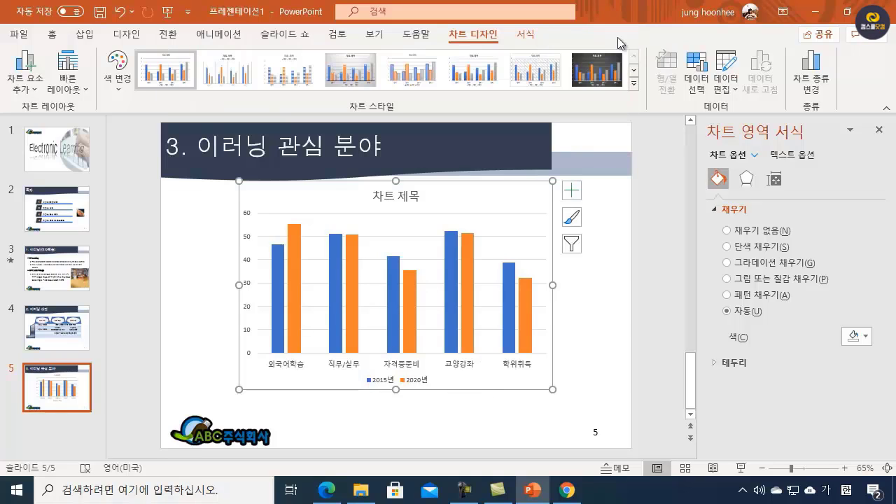
Step: Open the chart title for editing and select all of its placeholder text
click(389, 196)
click(383, 196)
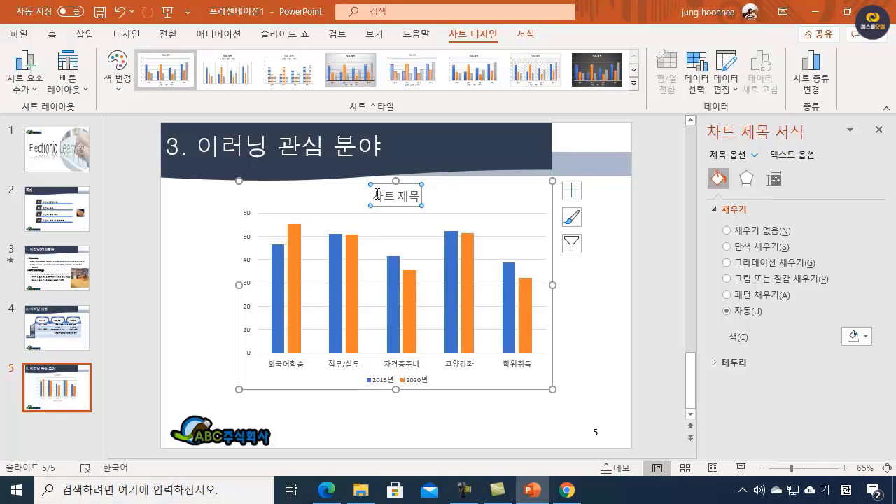
drag(377, 195, 443, 203)
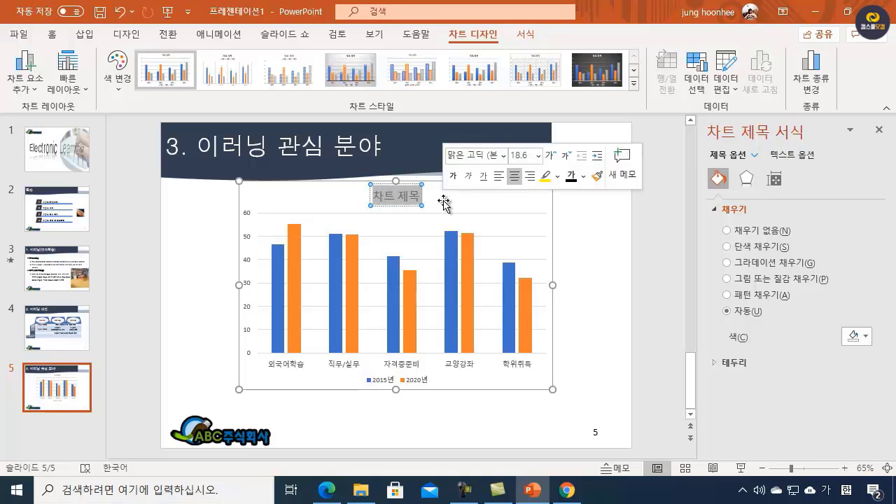
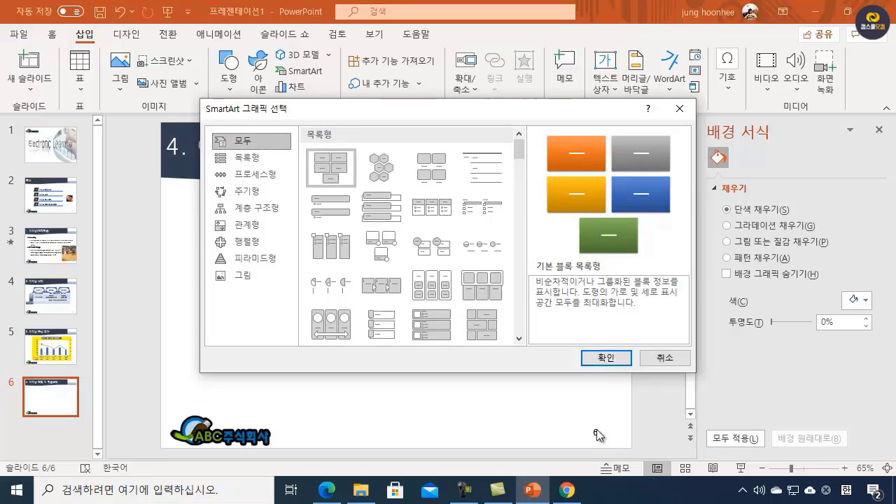
Step: Insert a 기본 블록 목록형 SmartArt on slide 6 and enter 학력/경력 and 역량/자질 in its first two blocks
click(606, 358)
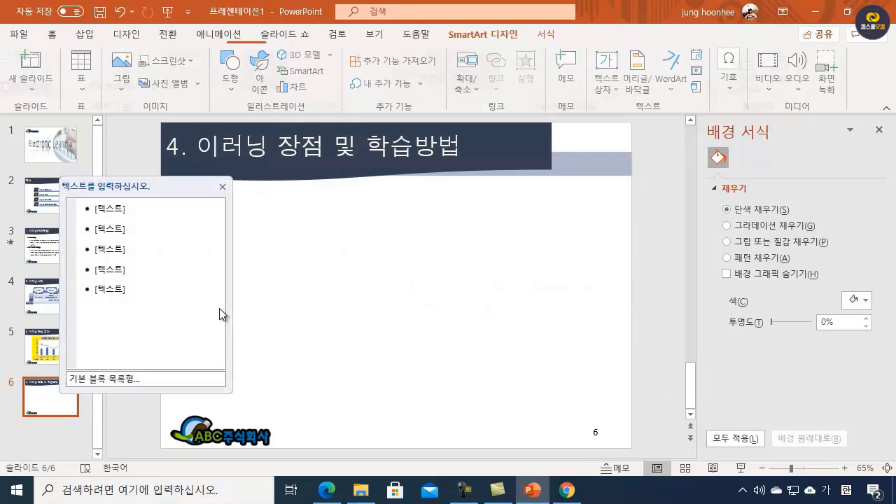
click(128, 208)
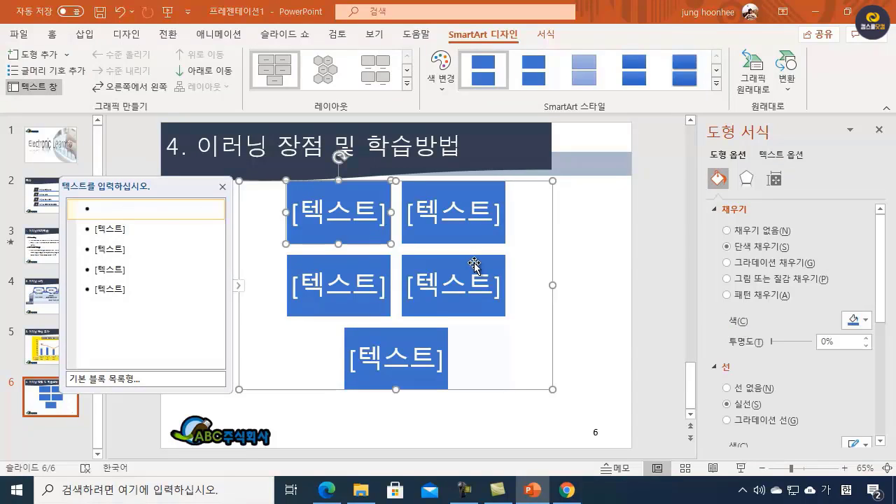
text(학)
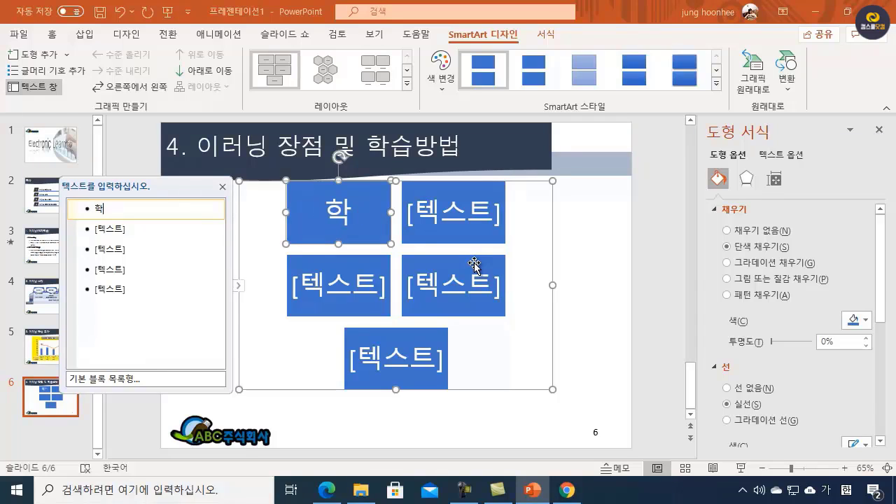
text(려ㄱ/경력)
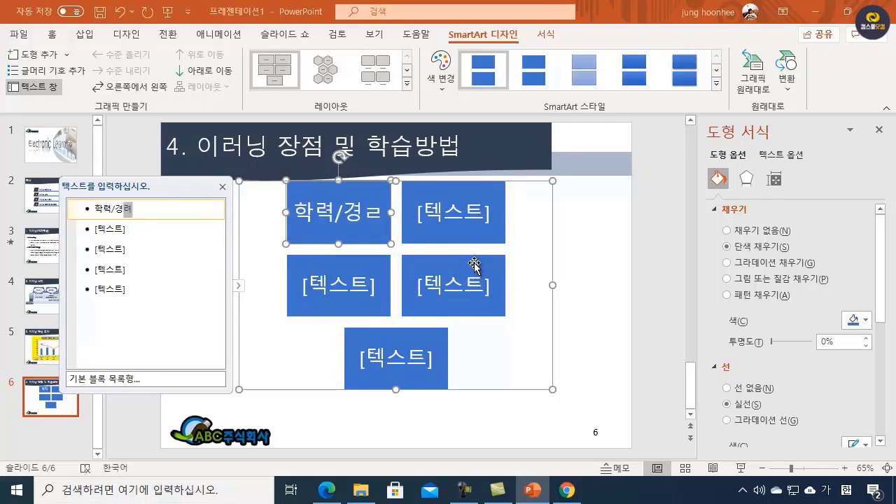
click(127, 230)
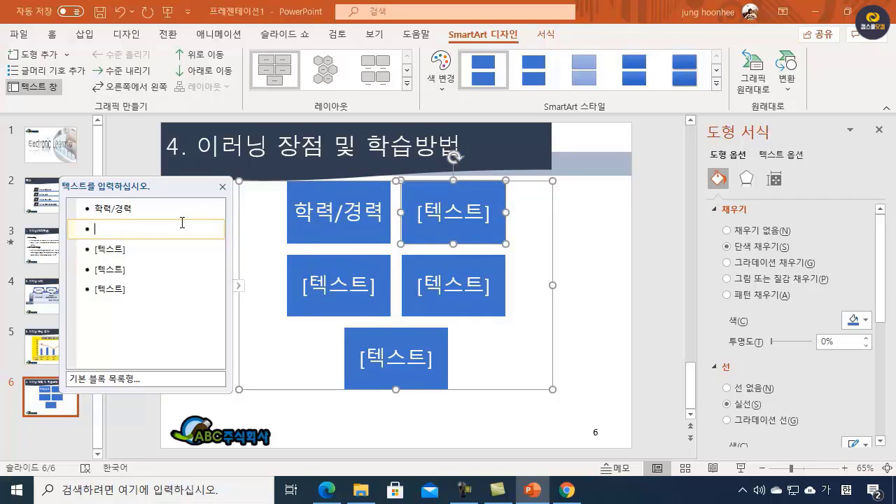
text(역량/ㅈ)
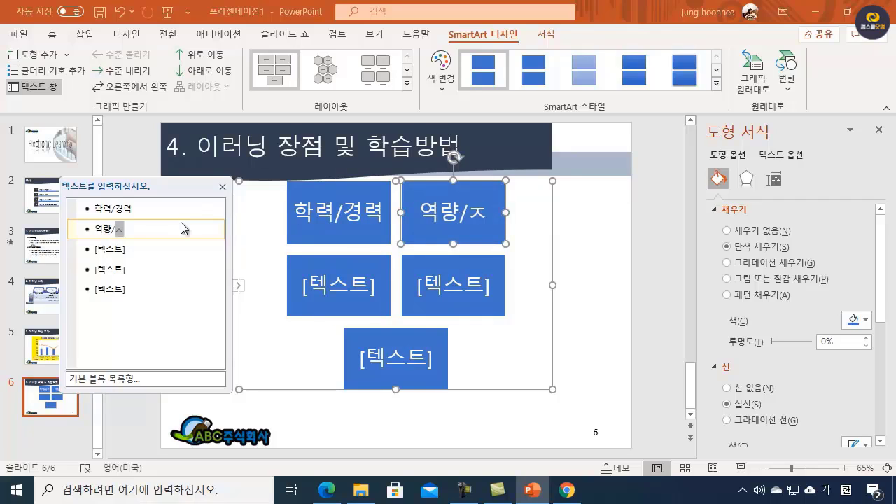
text(ㅏ질)
Step: Enter 성과/지식 and 자격증 in the SmartArt's third and fourth blocks, and remove the empty fifth block
click(142, 250)
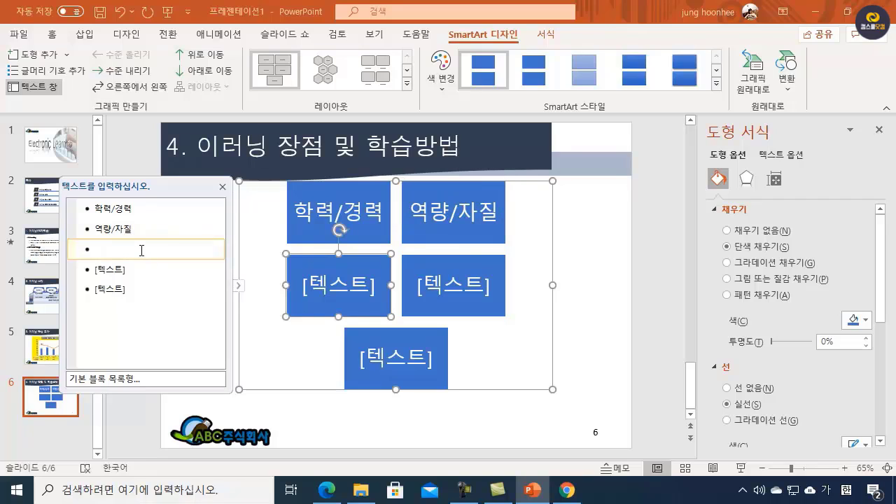
text(성과/)
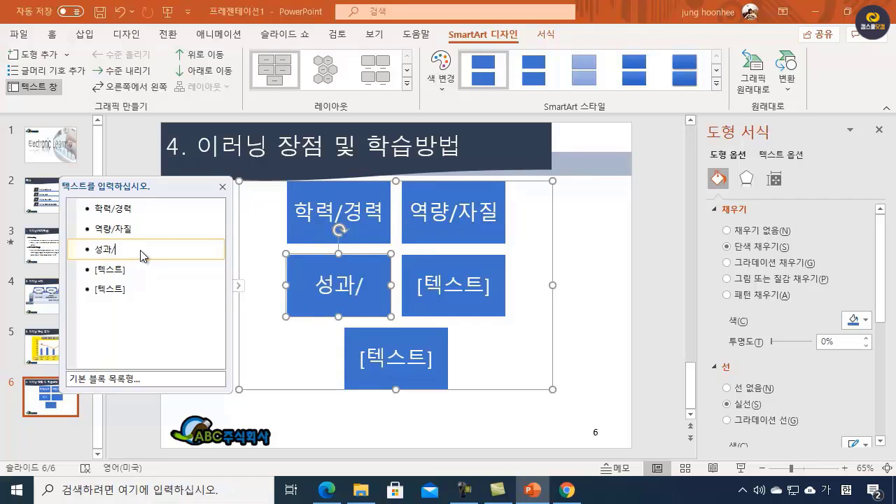
text(지시ㄱ)
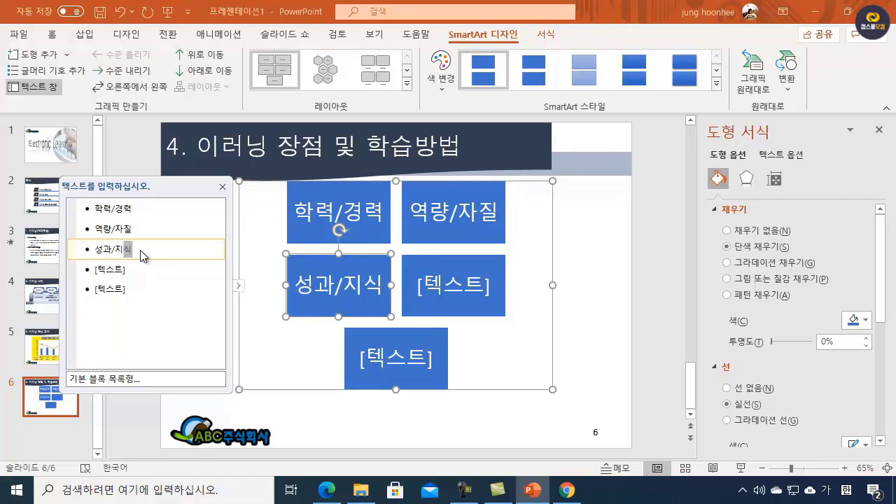
click(134, 269)
text(자격)
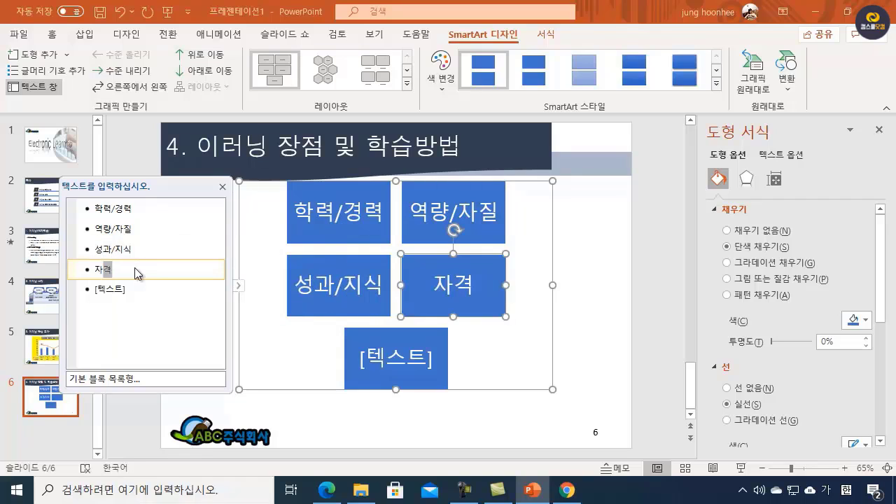
text(증)
click(135, 290)
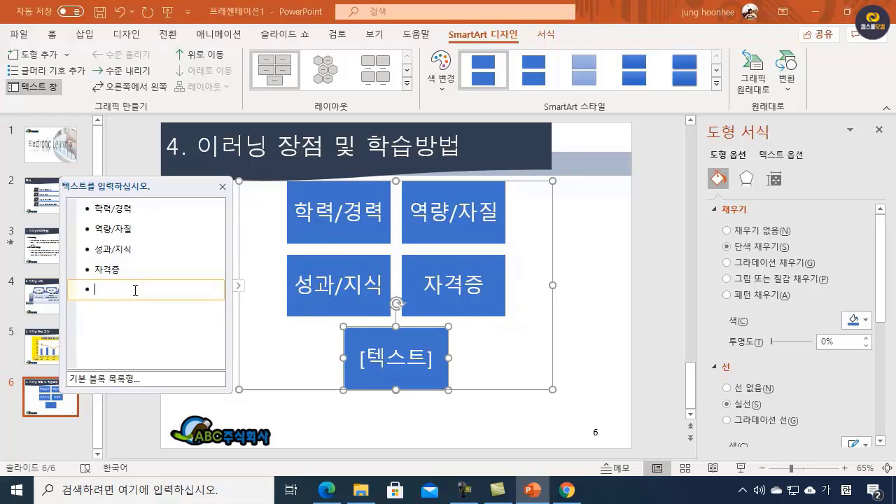
key(BackSpace)
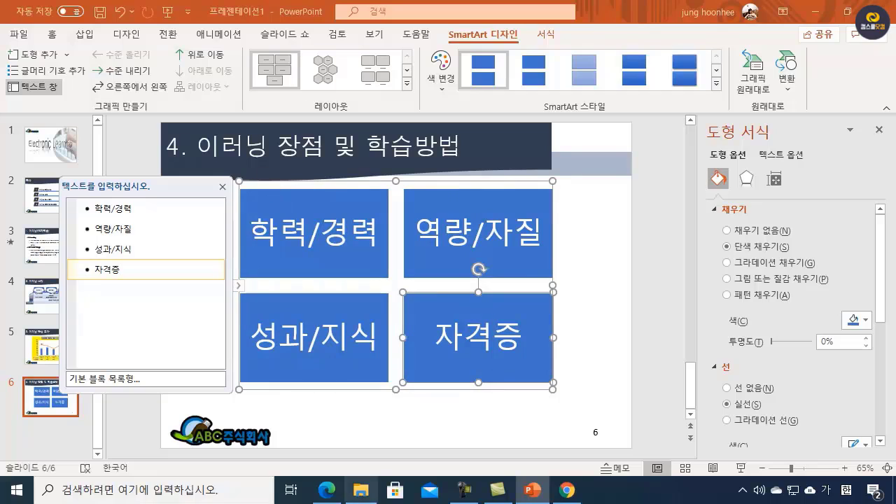
Step: Check the slide 6 font requirement in the PDF specification and set all of the SmartArt's text to 돋움, 18 pt
click(329, 491)
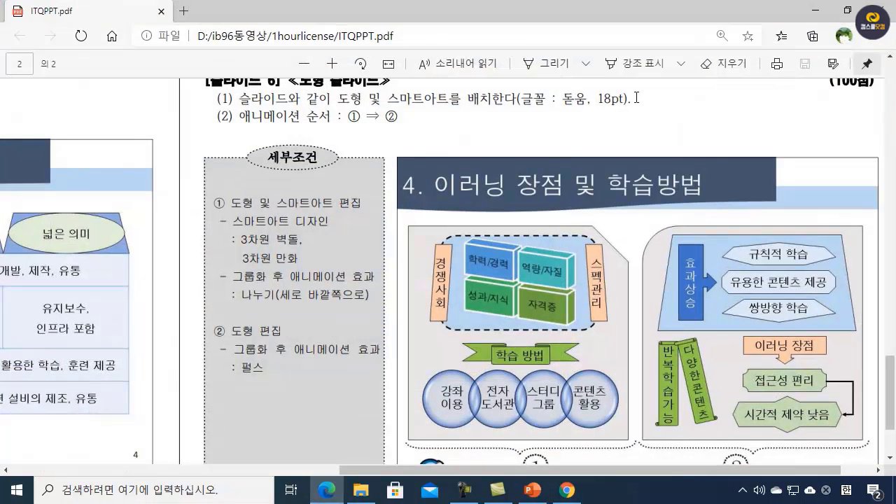
click(816, 11)
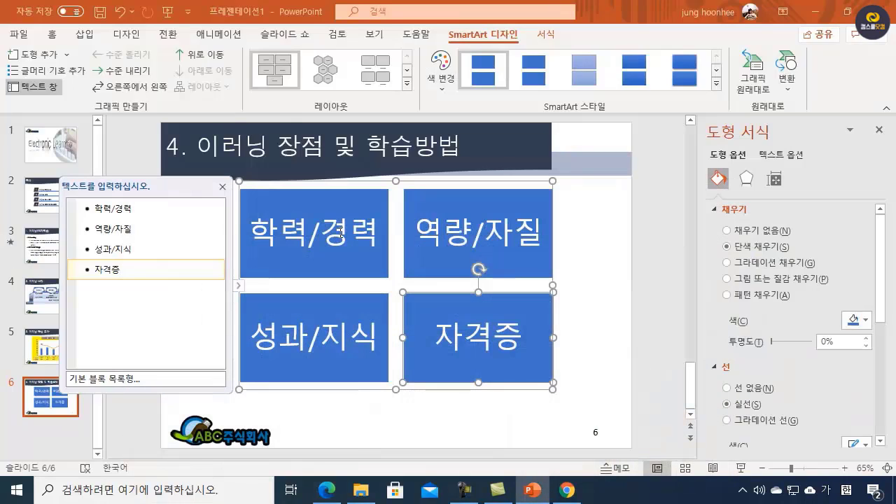
click(406, 180)
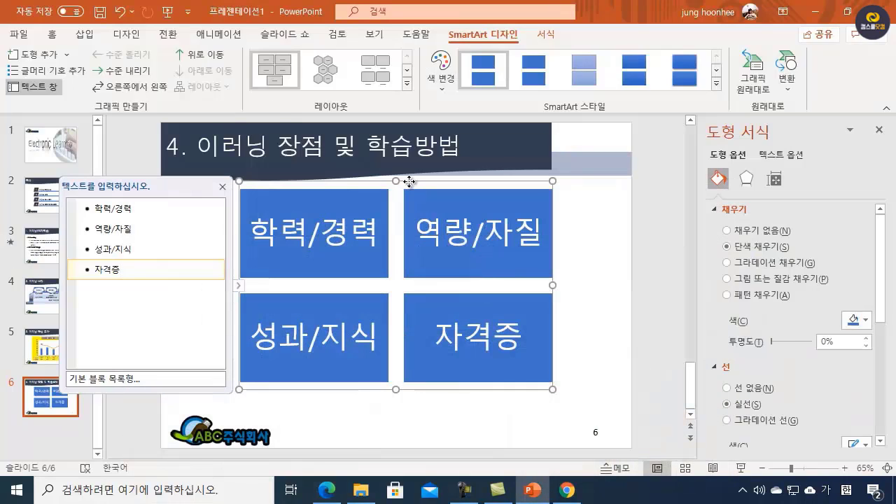
click(51, 36)
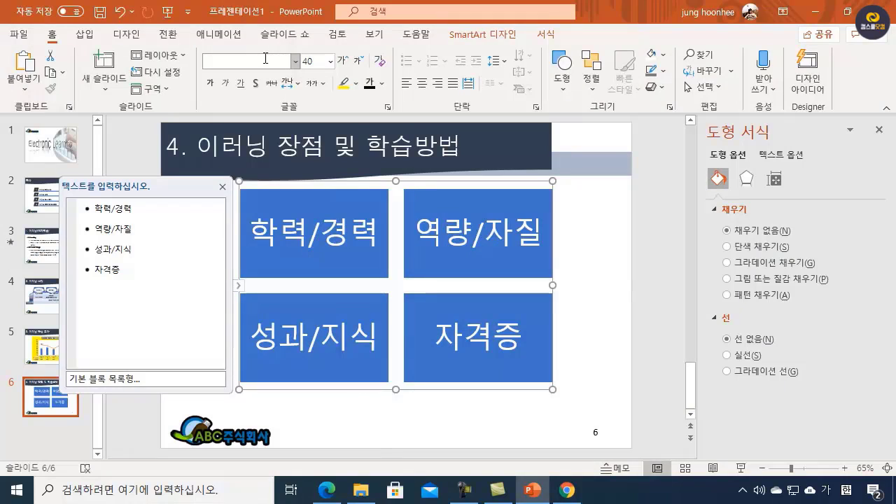
click(265, 58)
text(도ㄷ움)
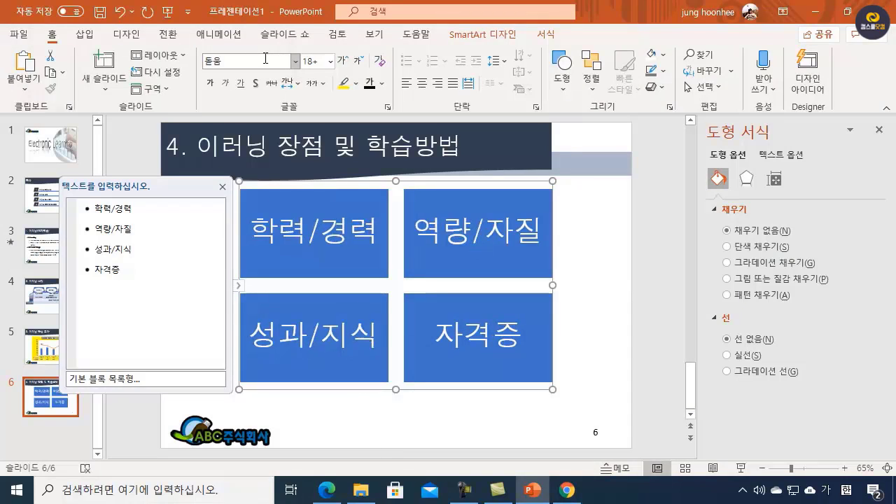
key(Return)
click(312, 62)
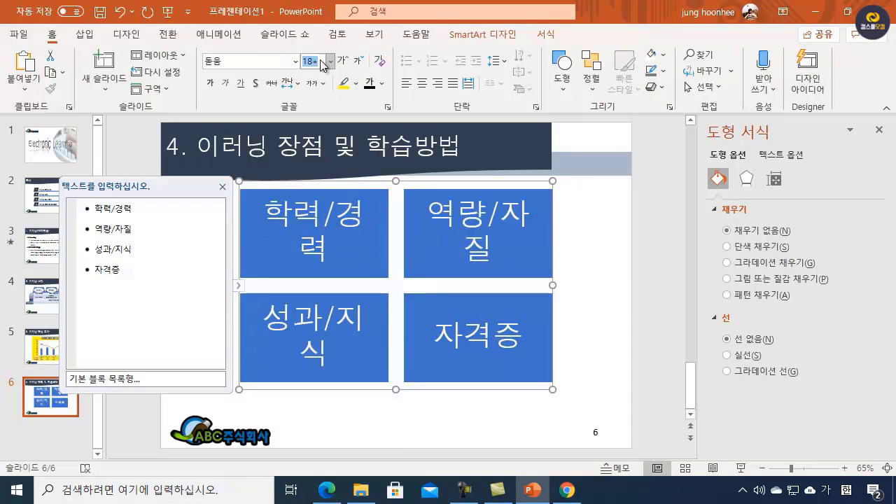
text(1)
click(381, 65)
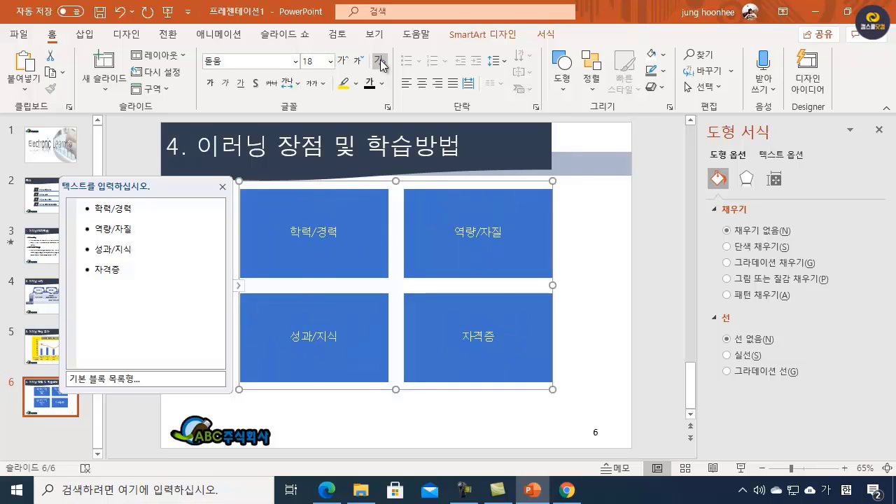
Step: Shrink the SmartArt so its four blocks form a compact two-by-two grid, and move it down clear of the title banner
drag(553, 390, 456, 259)
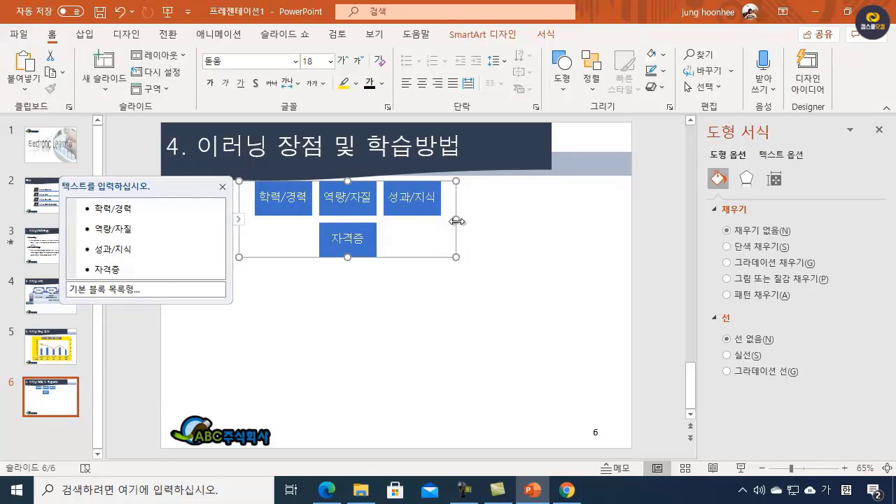
drag(456, 221, 395, 221)
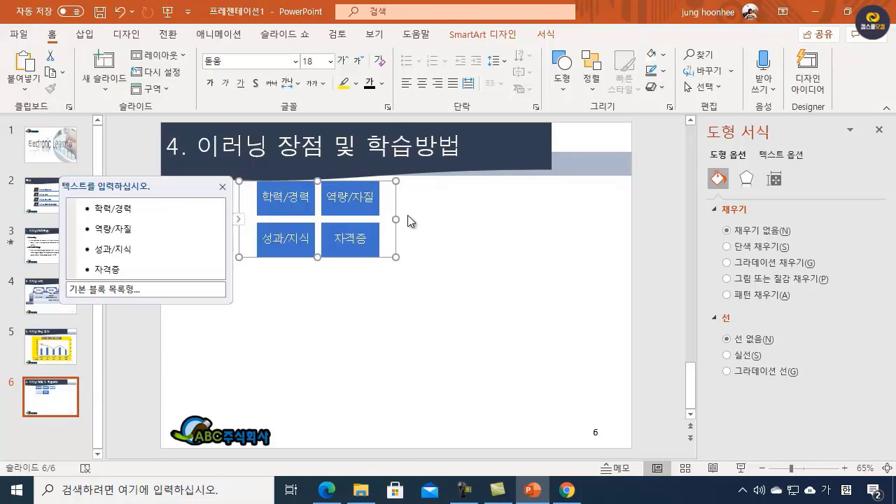
drag(387, 180, 388, 200)
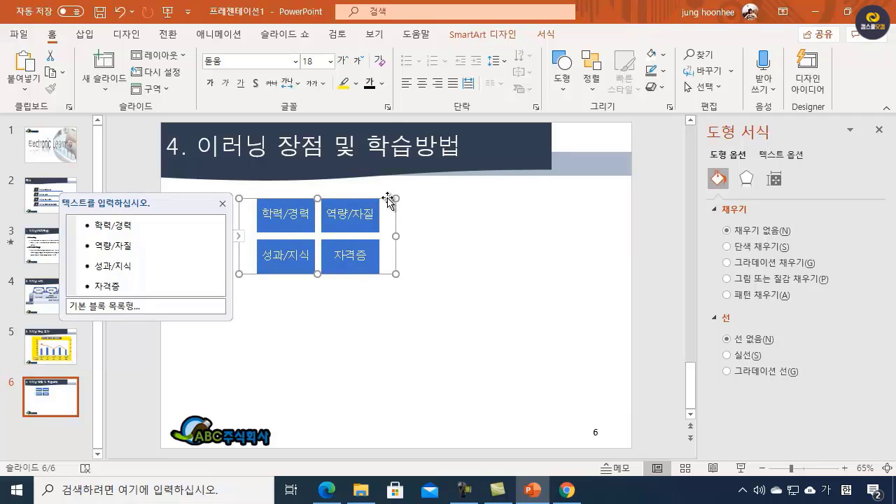
Step: Apply the 3차원 벽돌 SmartArt style to the four-block graphic and deselect it
click(497, 34)
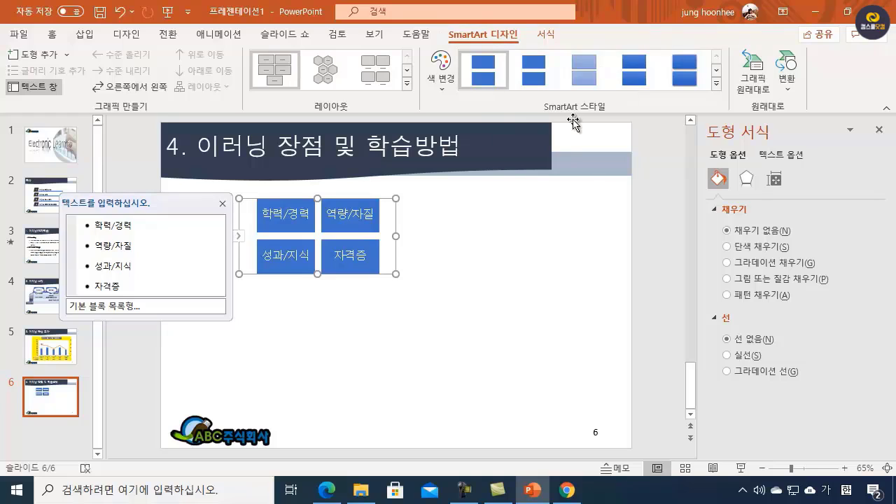
click(715, 86)
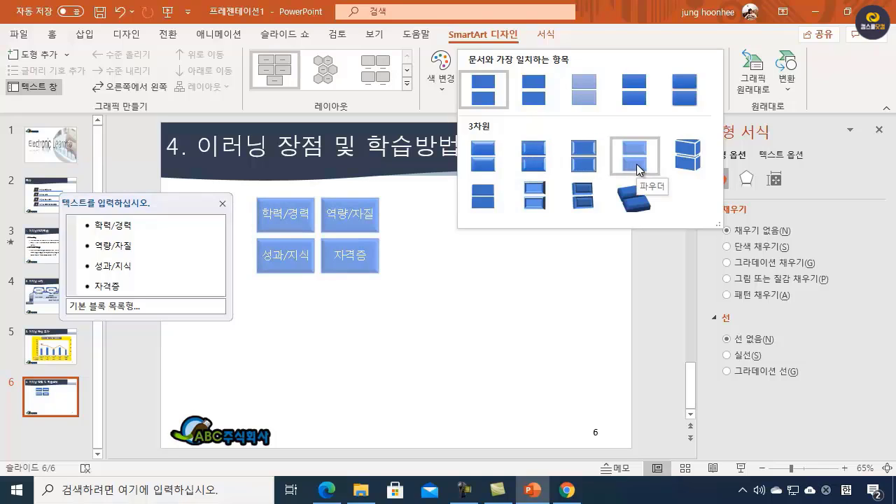
click(684, 166)
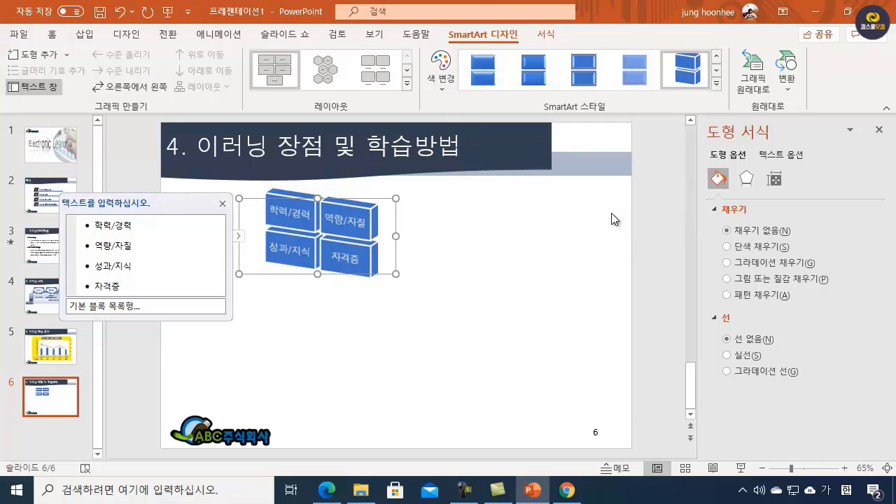
click(430, 316)
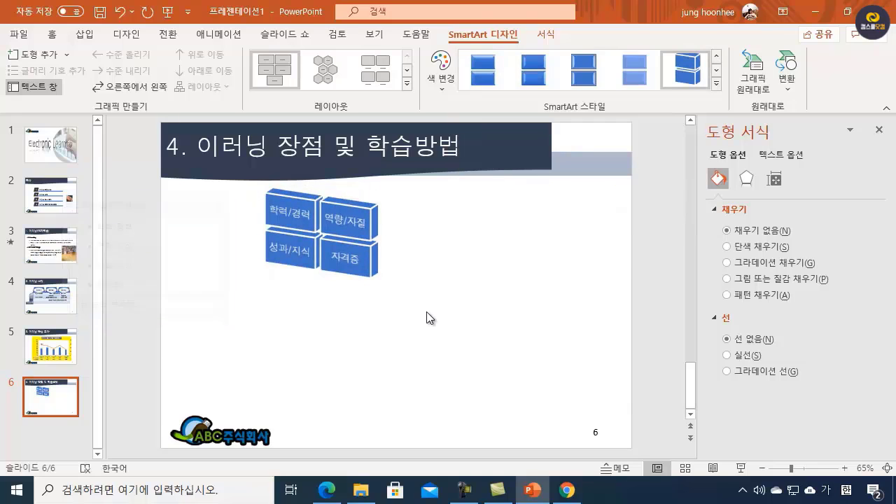
Step: Check the slide 6 layout in the PDF specification and move the SmartArt slightly down and to the right
click(327, 490)
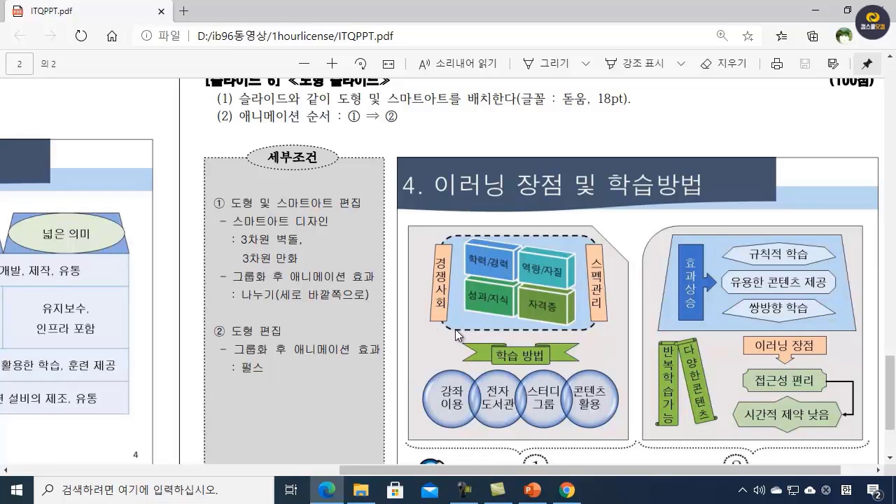
click(821, 15)
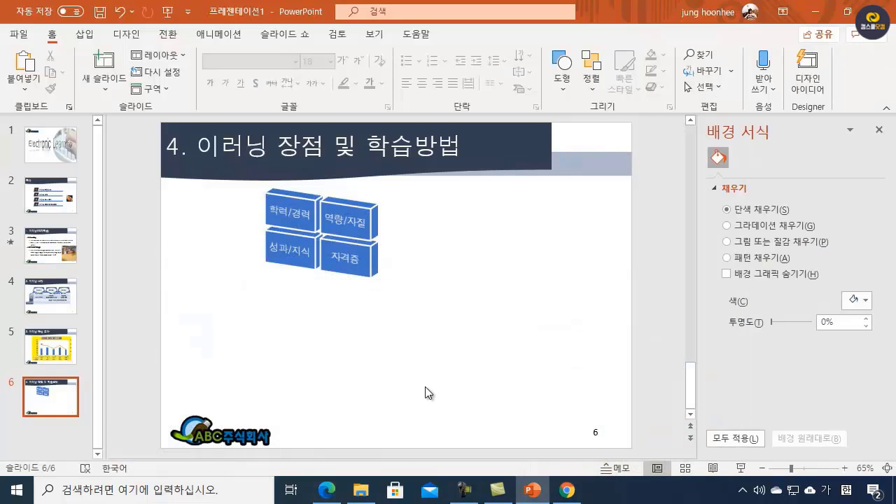
click(313, 226)
drag(292, 199, 307, 211)
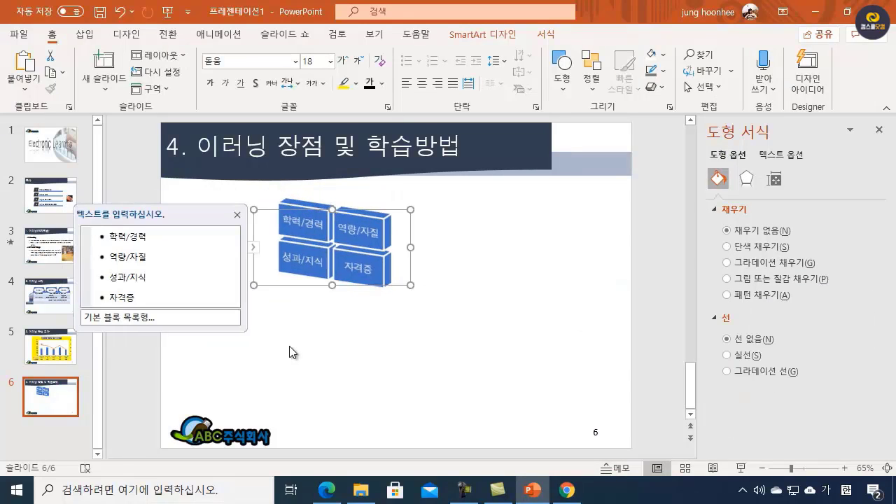
click(284, 335)
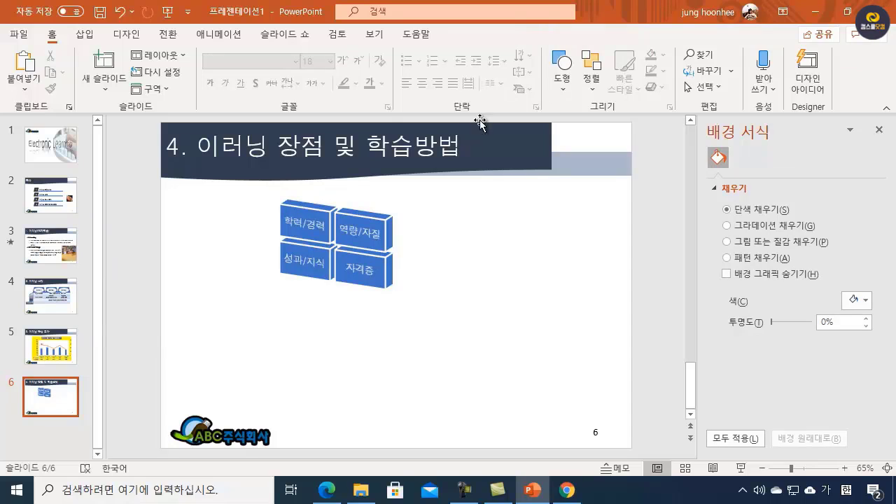
Step: Draw a rounded rectangle about 9.6 cm wide and 6.4 cm high over the SmartArt and send it to the back
click(565, 90)
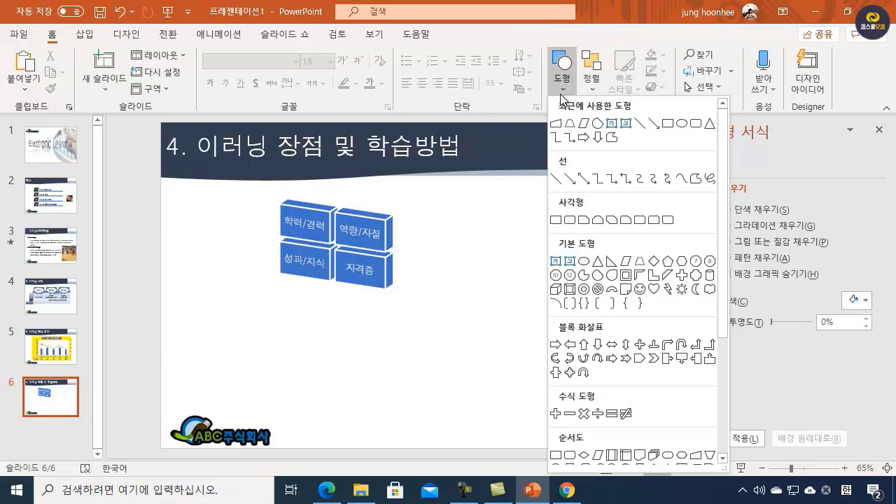
click(693, 123)
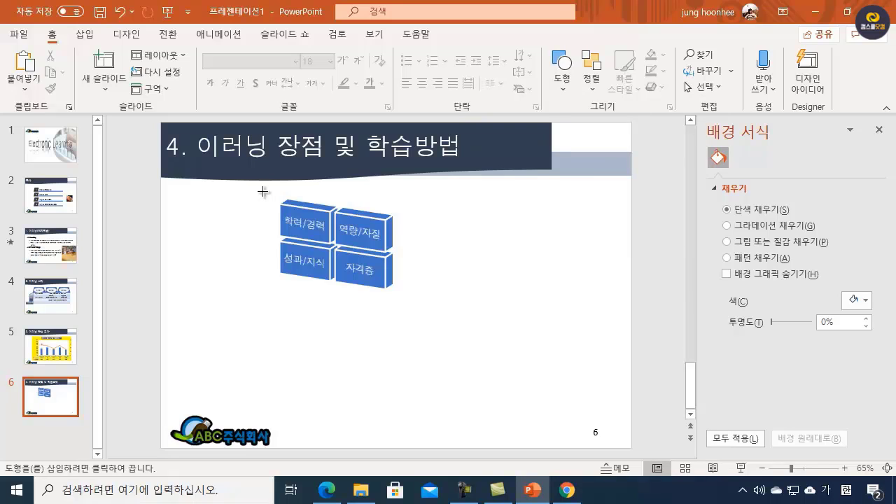
drag(254, 187, 418, 296)
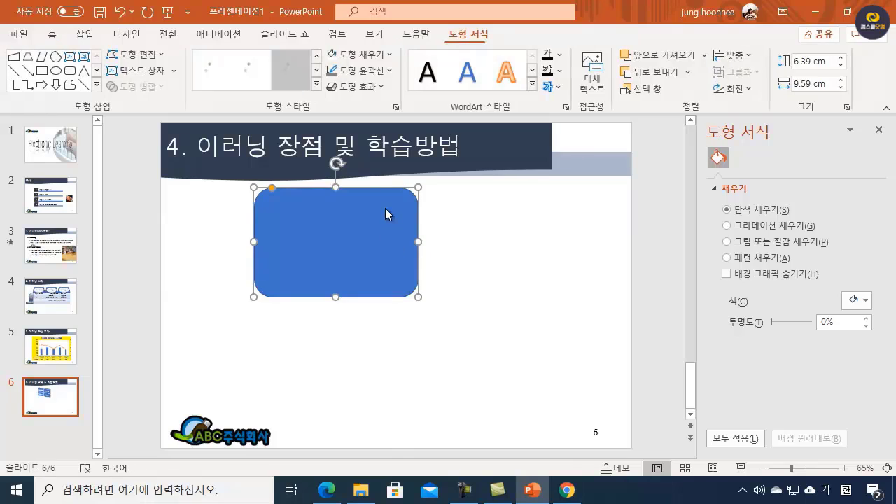
drag(386, 211, 395, 203)
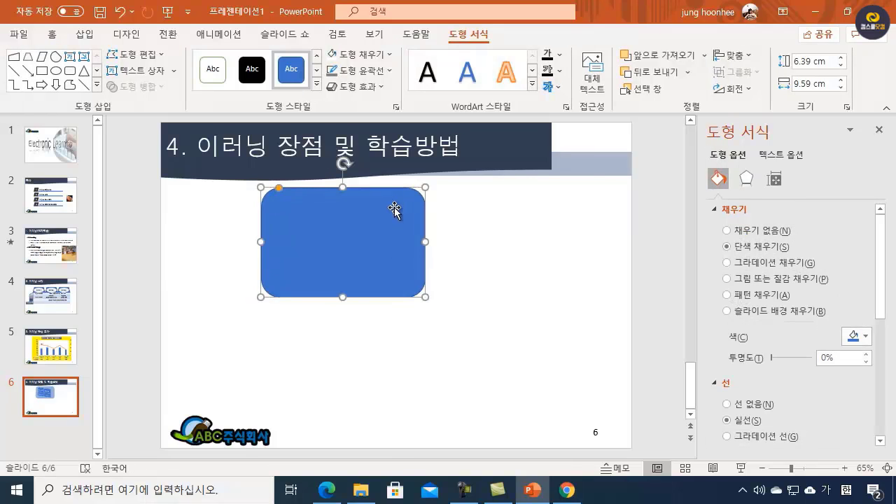
click(689, 73)
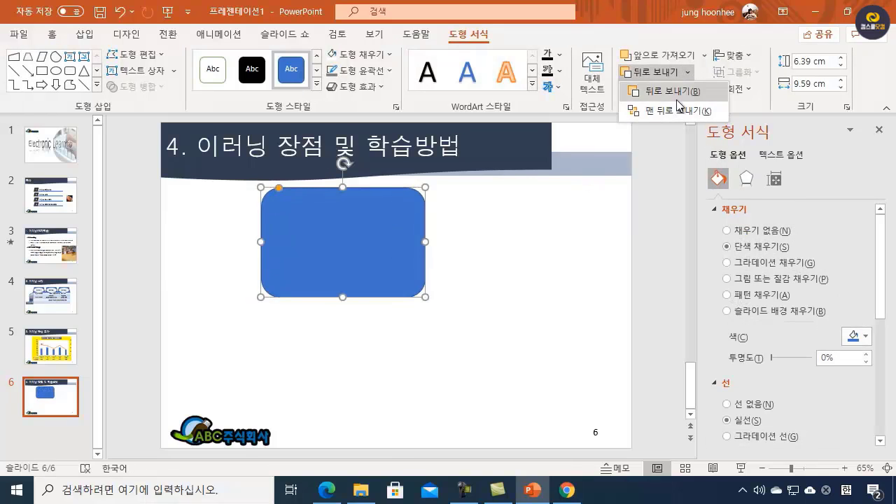
click(675, 110)
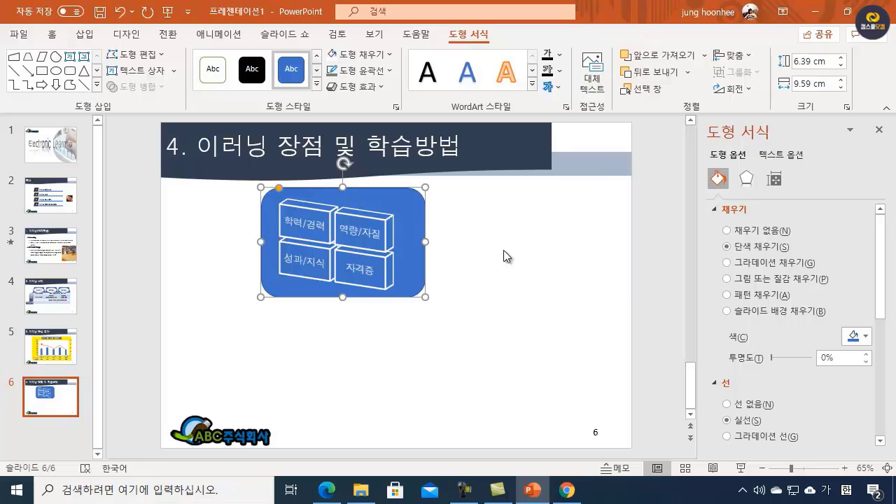
Step: Fill the rounded rectangle with a light blue theme tint and, after checking the PDF specification, give it a dashed outline
click(391, 53)
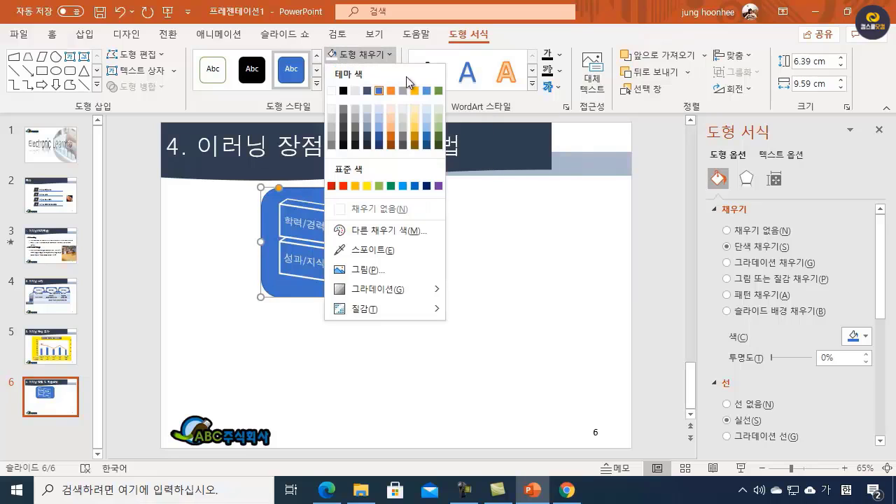
click(377, 118)
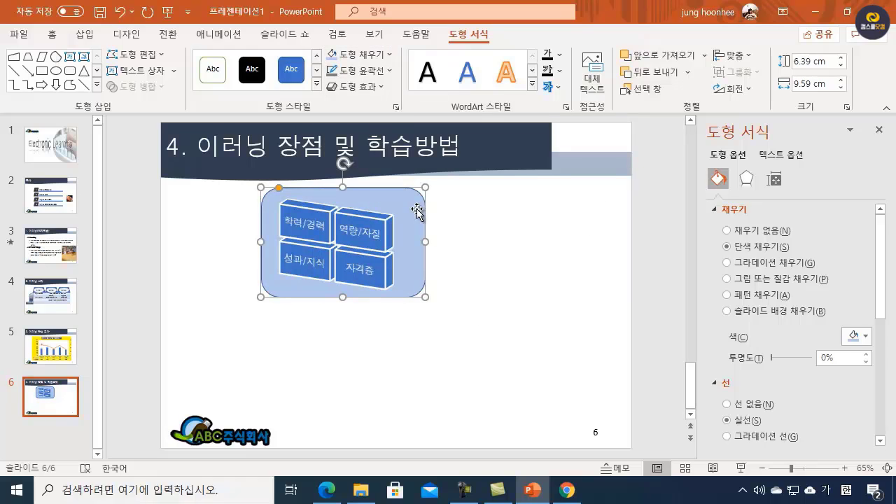
click(327, 490)
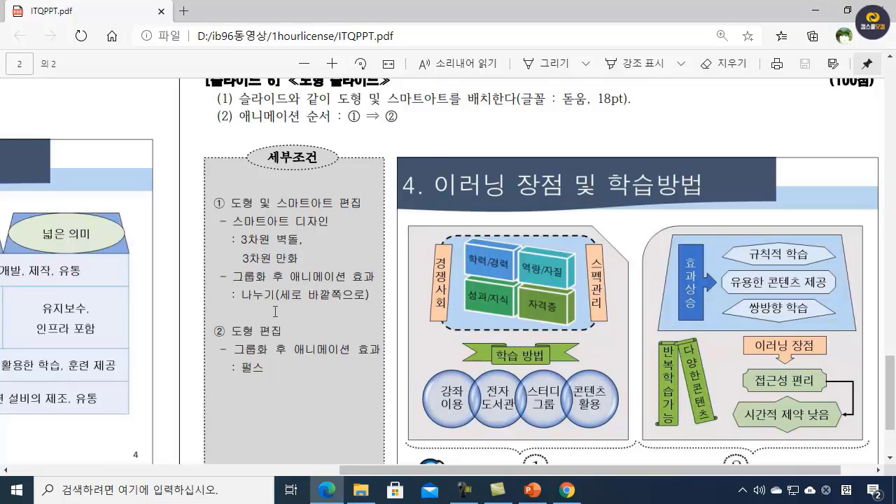
click(816, 11)
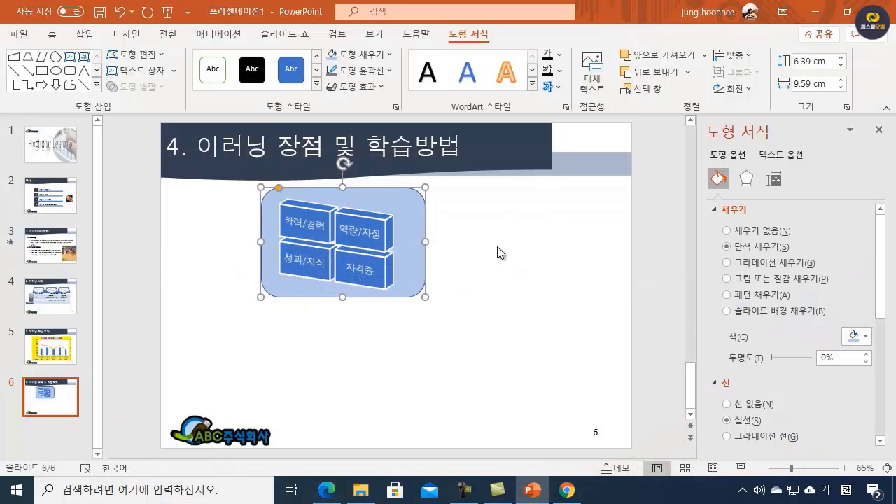
click(358, 70)
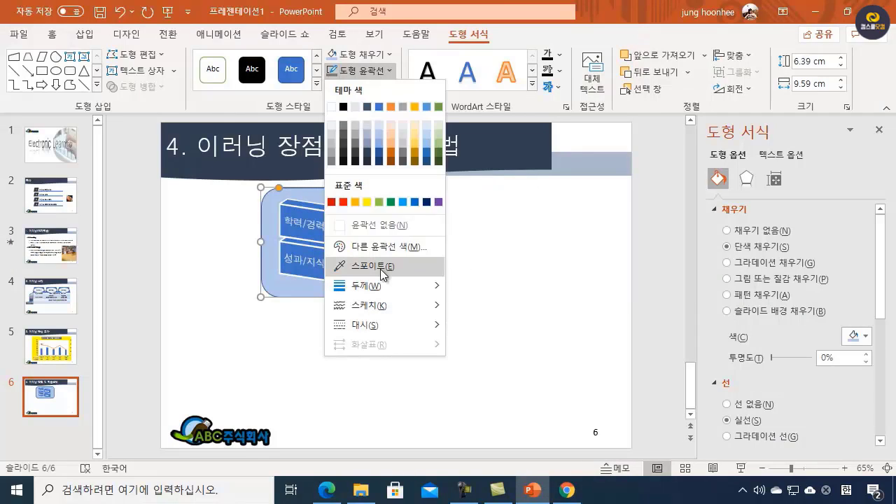
mouse_move(383, 325)
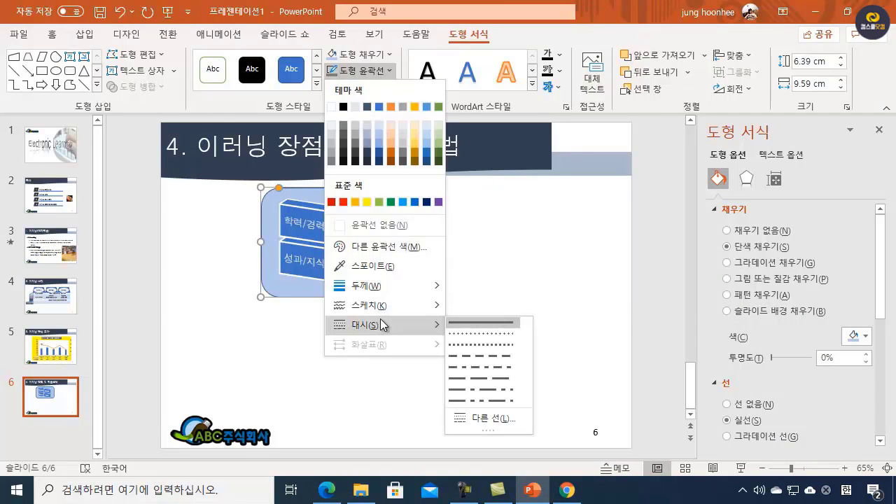
click(480, 356)
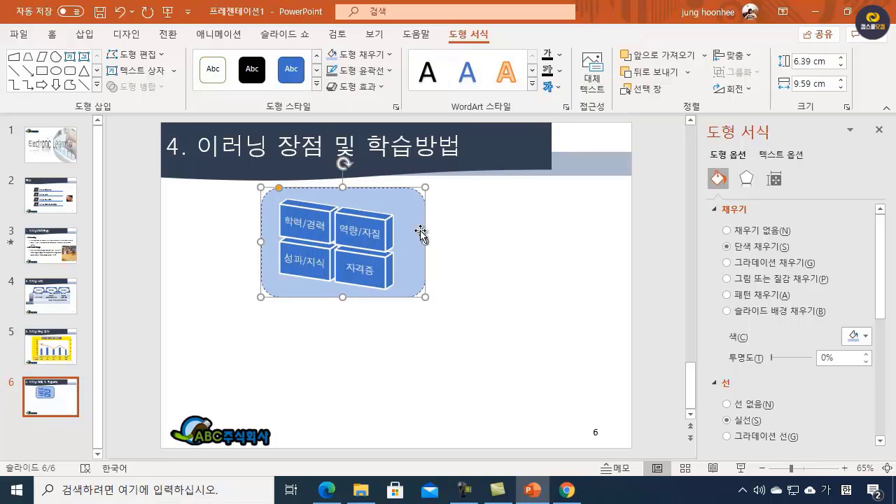
click(506, 255)
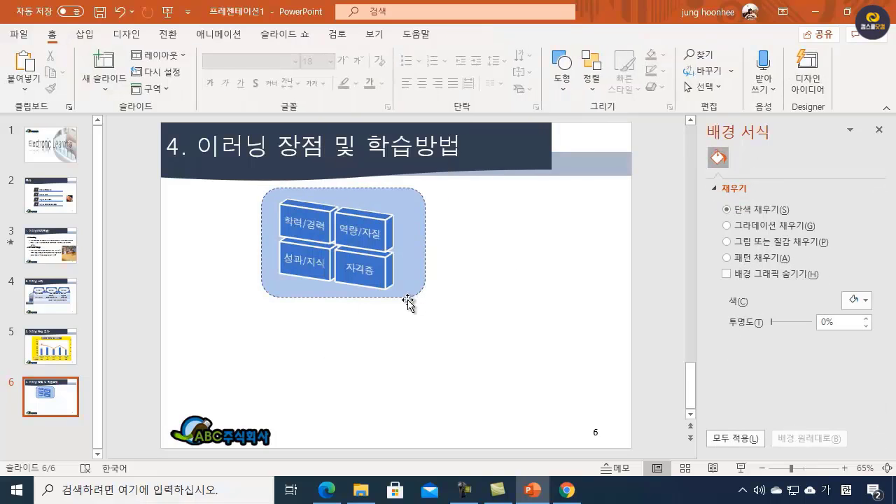
Step: Set the rounded rectangle's dashed outline color to black and deselect the shape
click(413, 295)
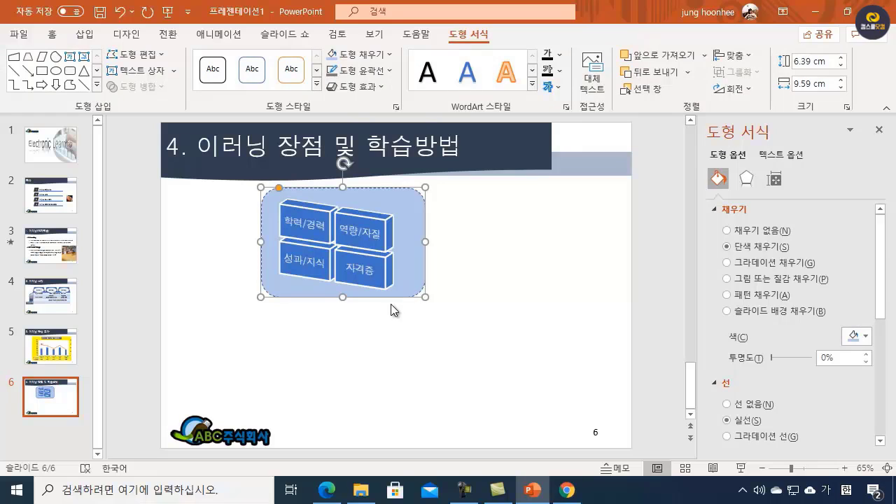
click(383, 72)
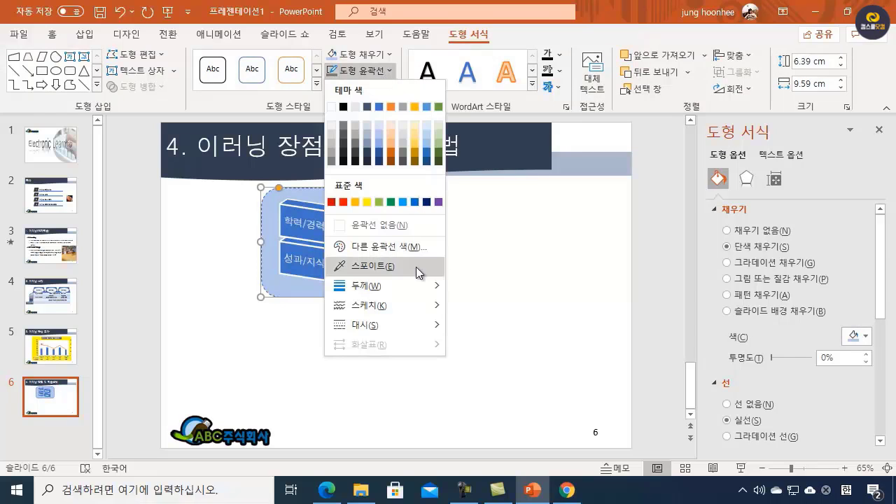
click(344, 108)
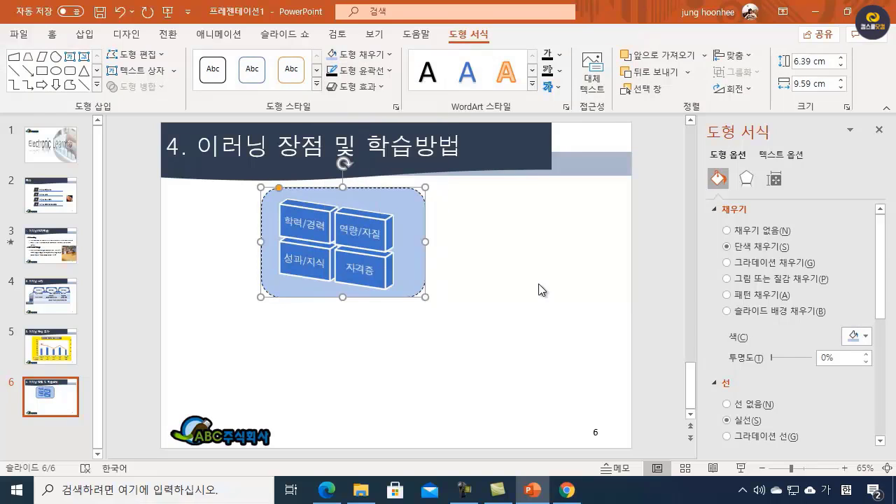
click(522, 278)
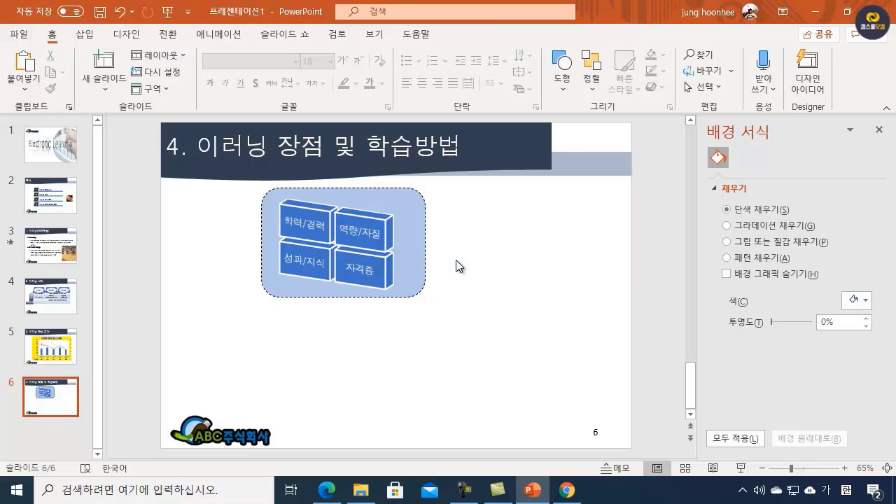
Step: Draw a parallelogram about 1.9 cm wide and 3.4 cm high over the rounded rectangle's left edge and fine-tune its slant
click(564, 77)
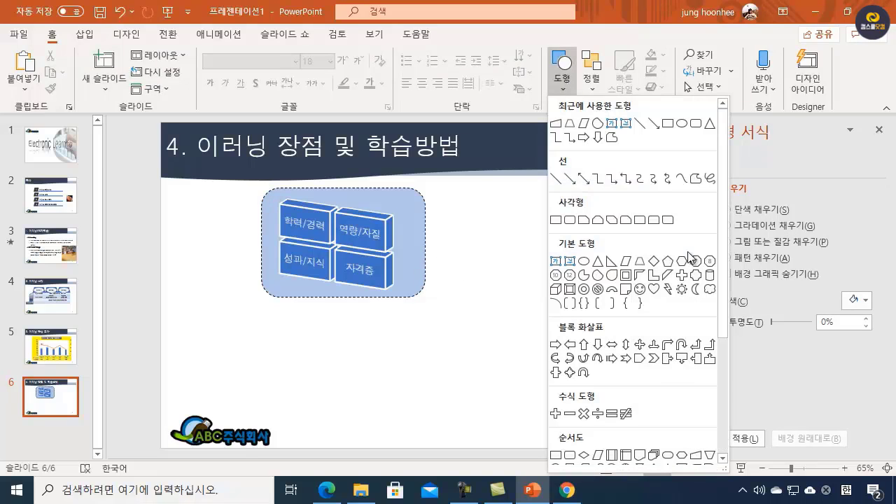
click(627, 261)
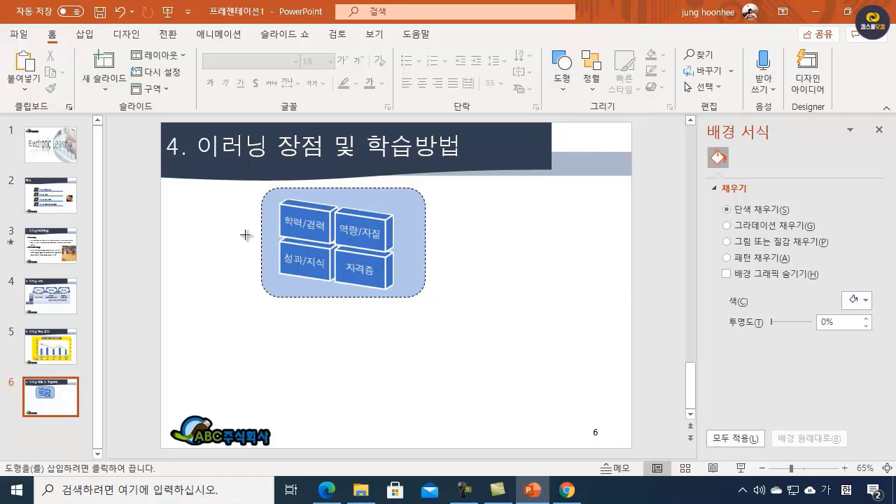
drag(258, 216, 273, 275)
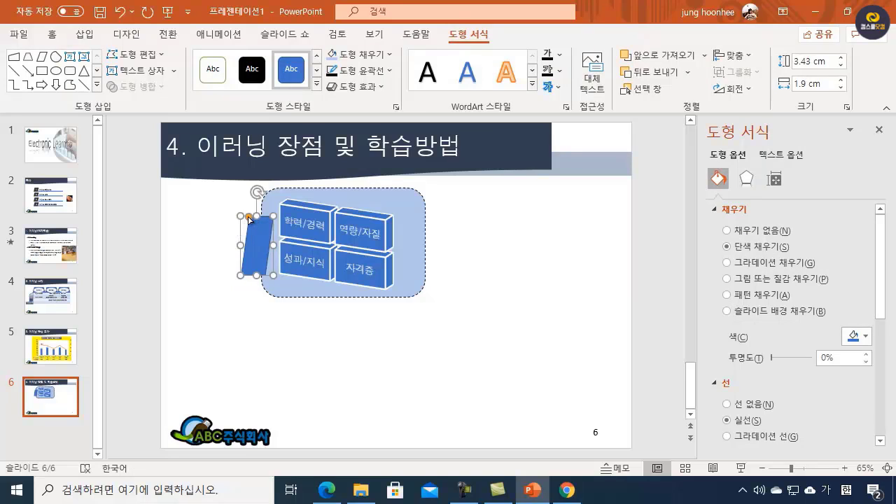
drag(248, 219, 250, 222)
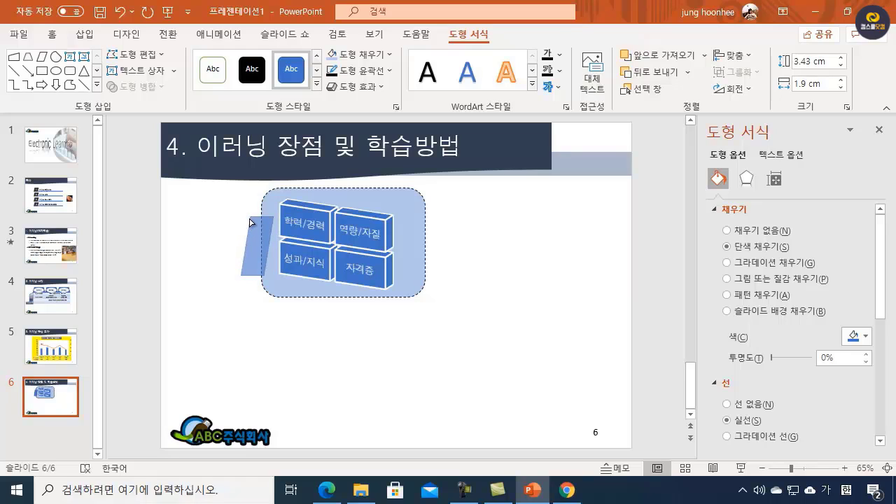
drag(250, 223, 247, 220)
click(249, 305)
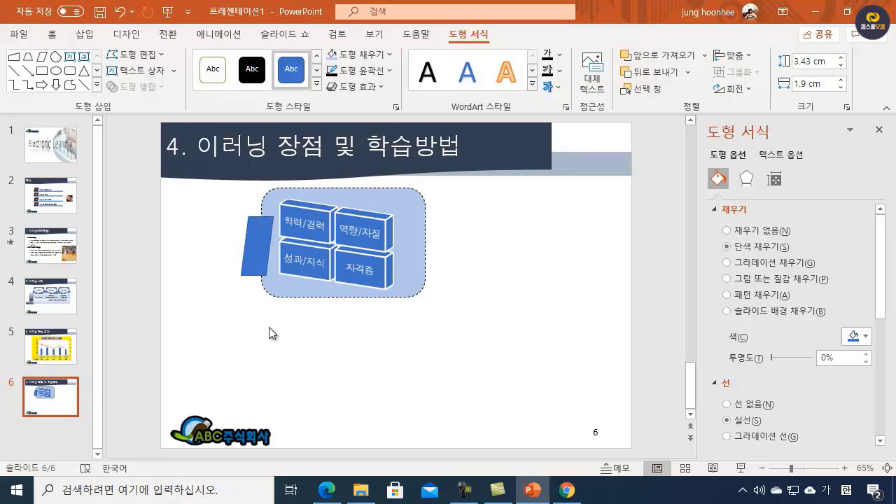
Step: Narrow the parallelogram from its left side to about 1.5 cm wide
click(263, 243)
double_click(263, 243)
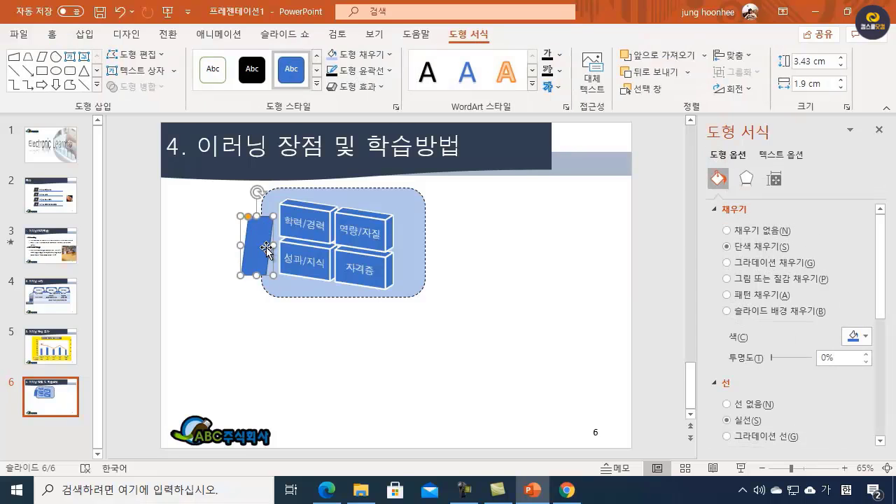
drag(262, 248, 246, 245)
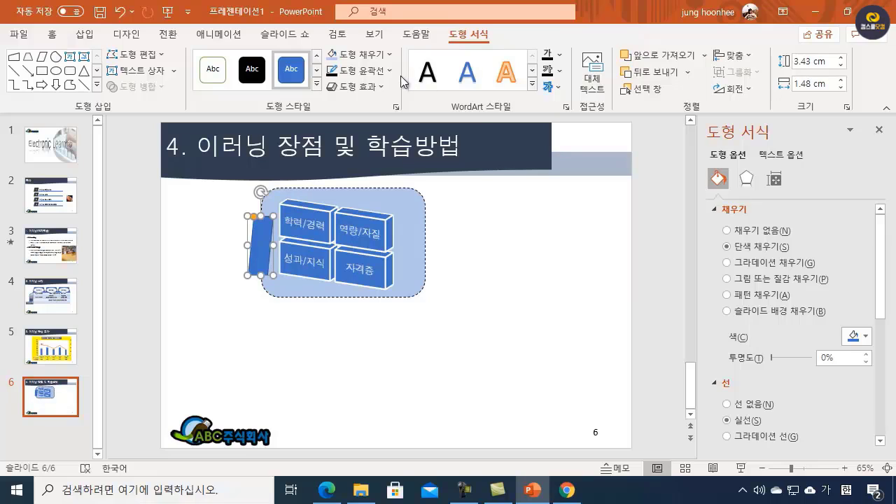
Step: Fill the parallelogram with a dark gold theme shade and enter the text 경쟁사회 in it
click(390, 54)
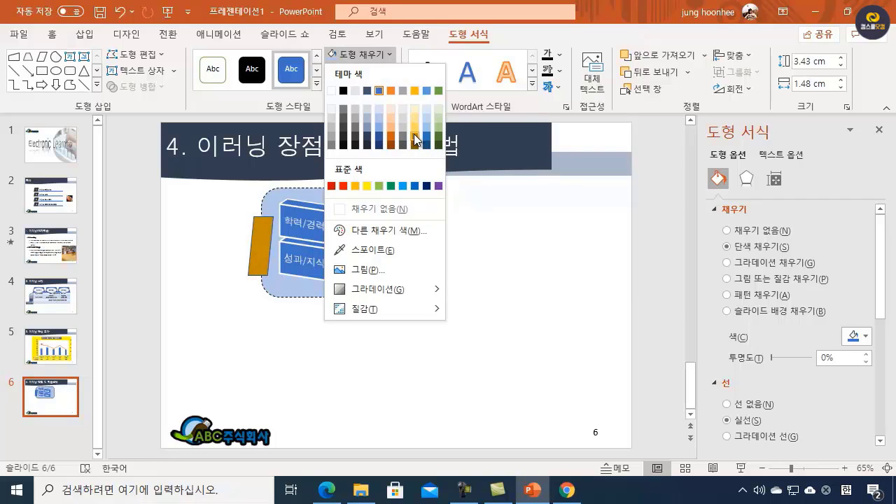
click(413, 134)
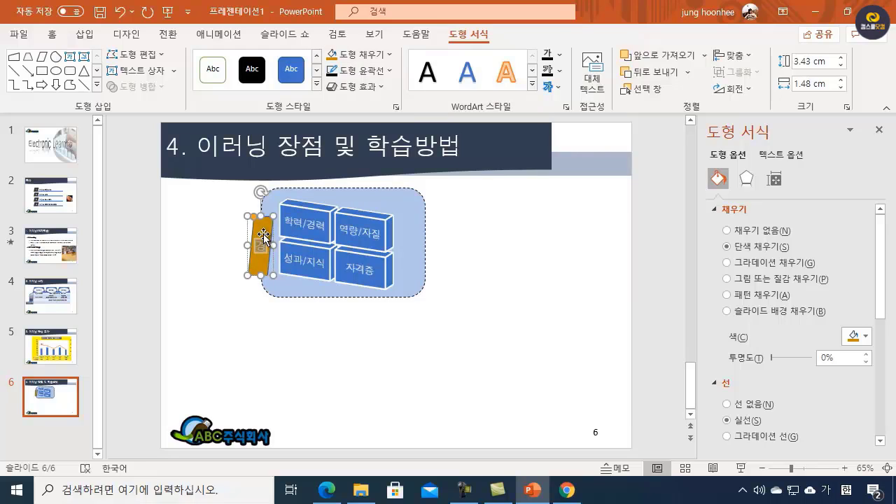
text(증사ㅎㅚ)
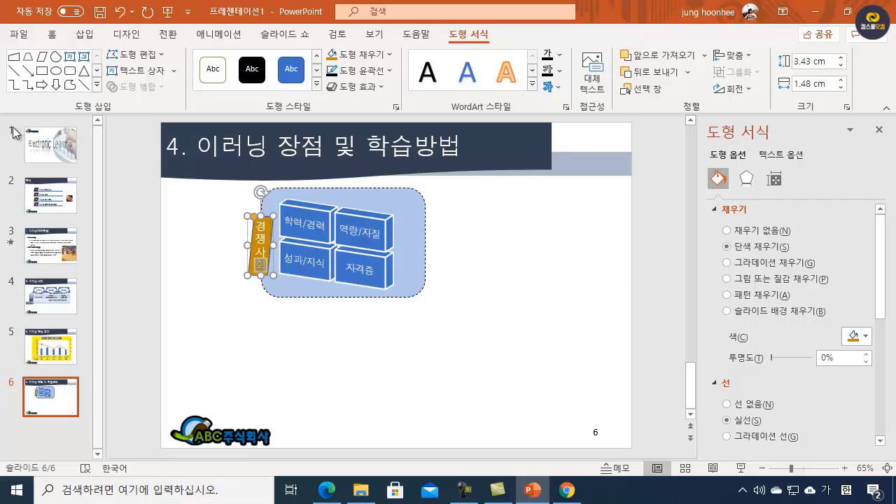
click(267, 216)
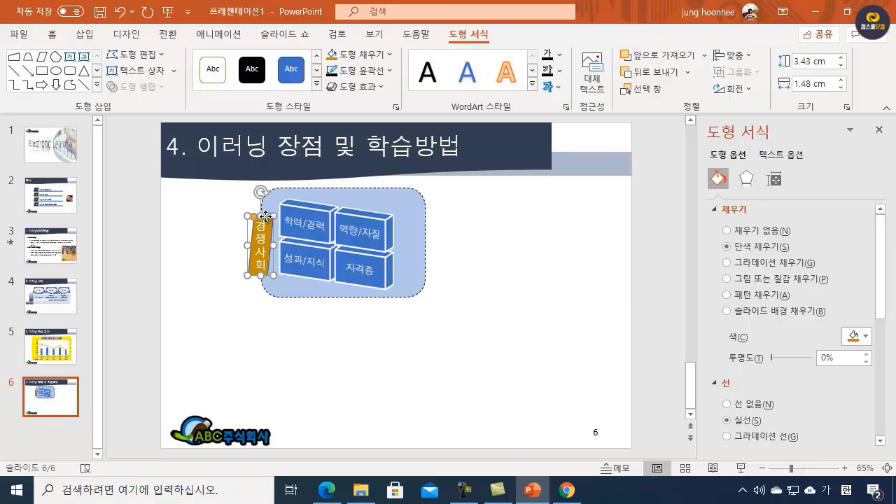
Step: Set the font of the parallelogram's 경쟁사회 text to 돋움 and deselect the shape
click(51, 33)
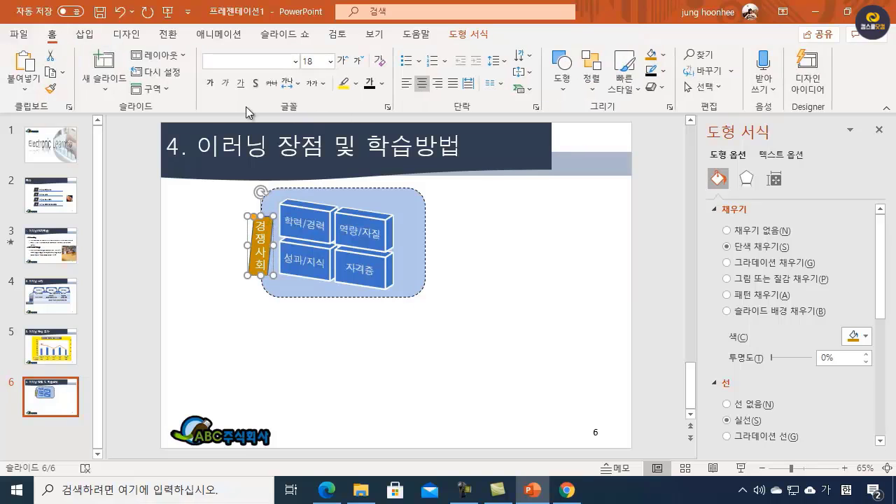
click(245, 61)
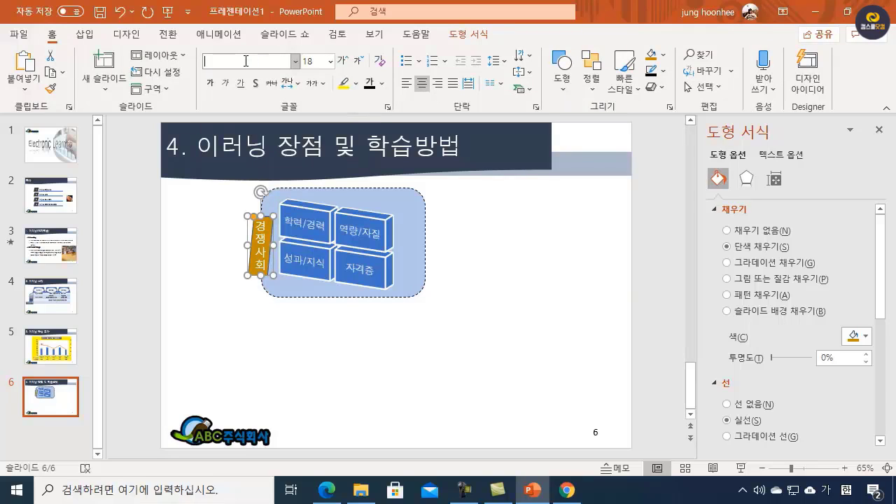
text(돋움)
key(Return)
click(410, 360)
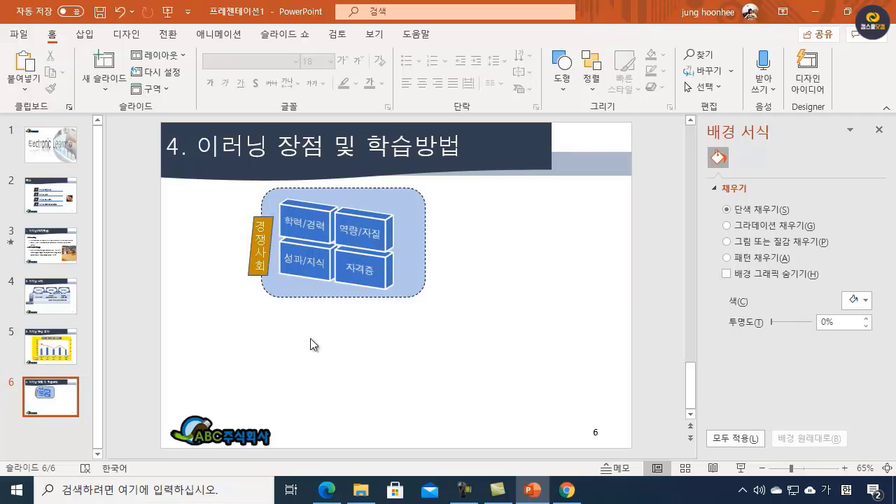
Step: After checking the PDF specification, copy the 경쟁사회 parallelogram onto the rounded rectangle's right edge and flip the copy horizontally
click(322, 491)
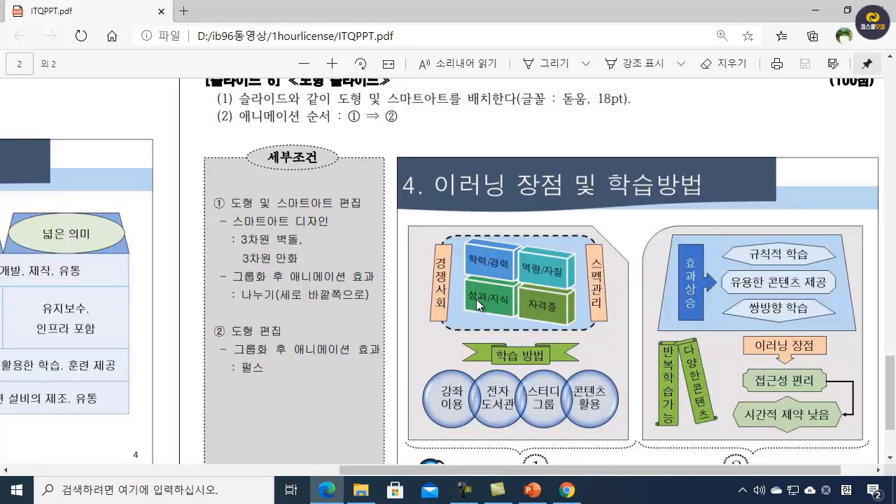
click(819, 14)
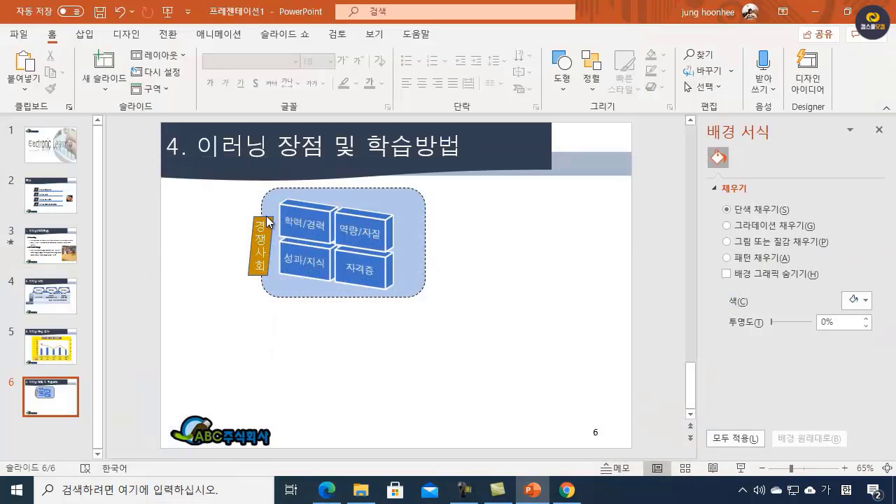
click(266, 223)
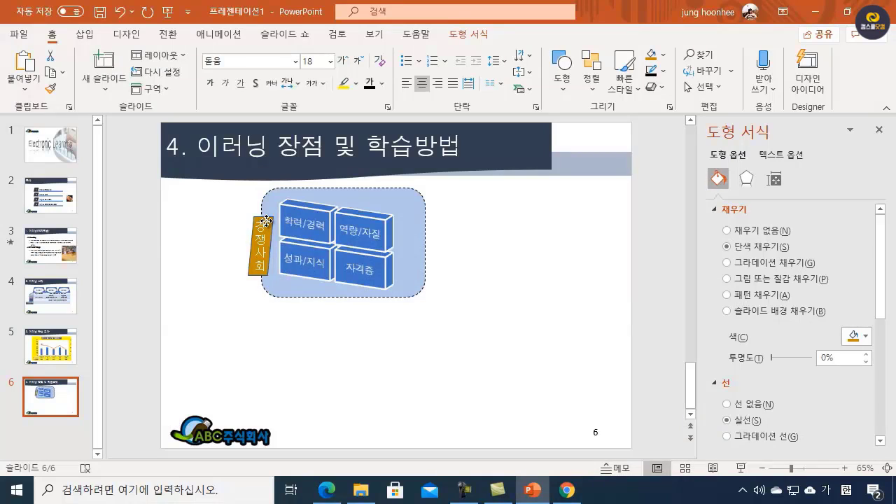
drag(266, 222, 435, 221)
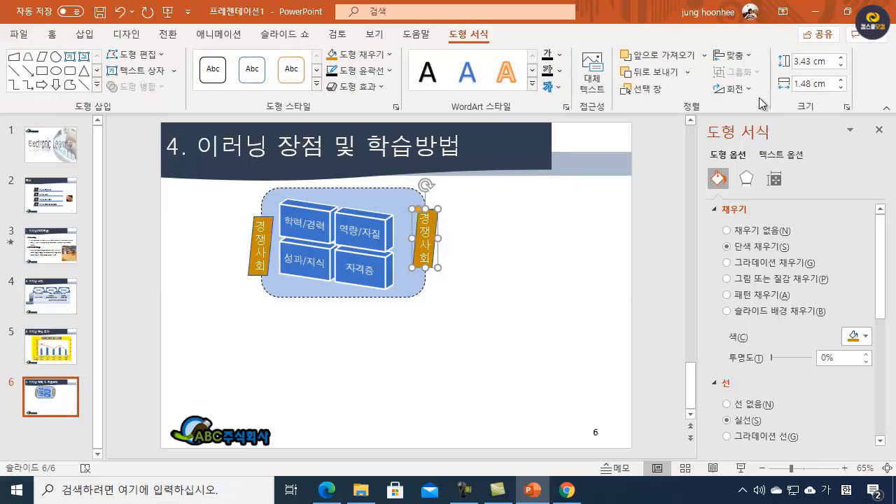
click(750, 89)
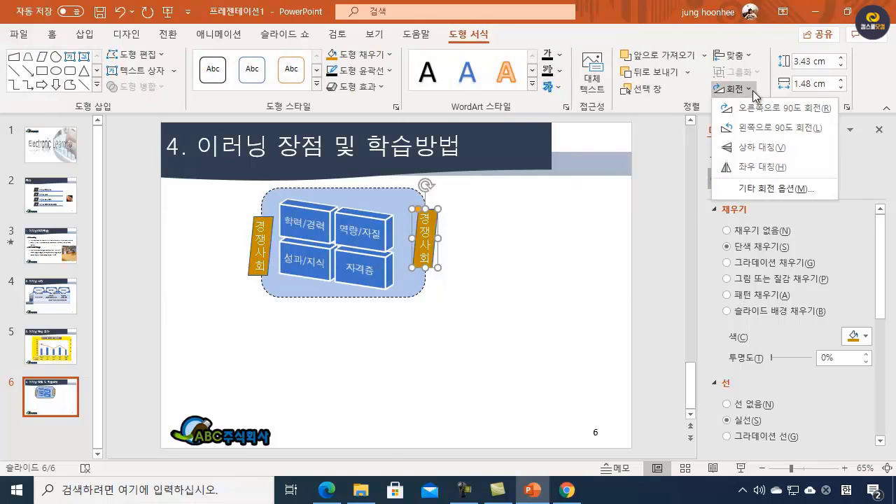
click(766, 167)
click(542, 294)
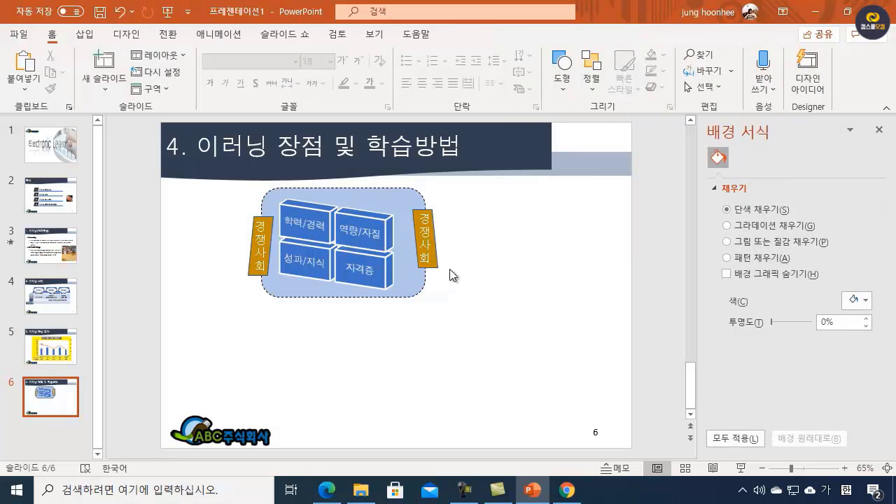
Step: Replace the text of the copied parallelogram on the rounded rectangle's right edge with 스펙관리
click(424, 219)
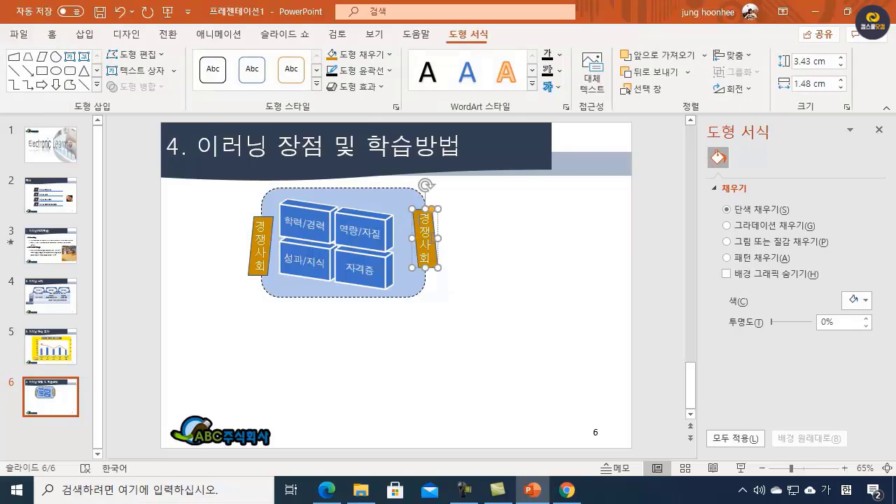
text(스)
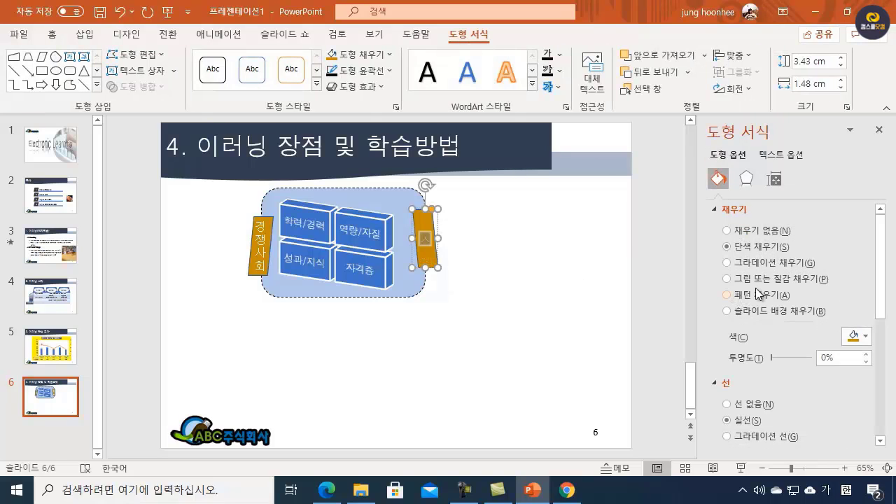
text(펙관리)
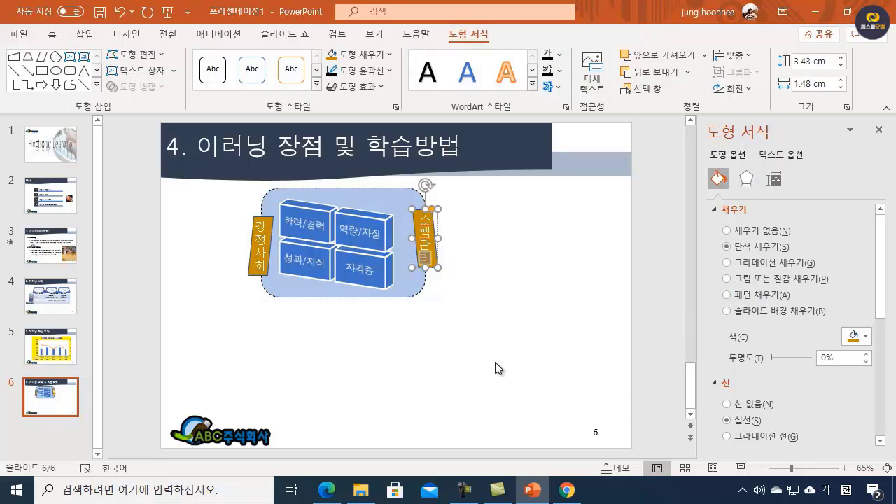
click(468, 323)
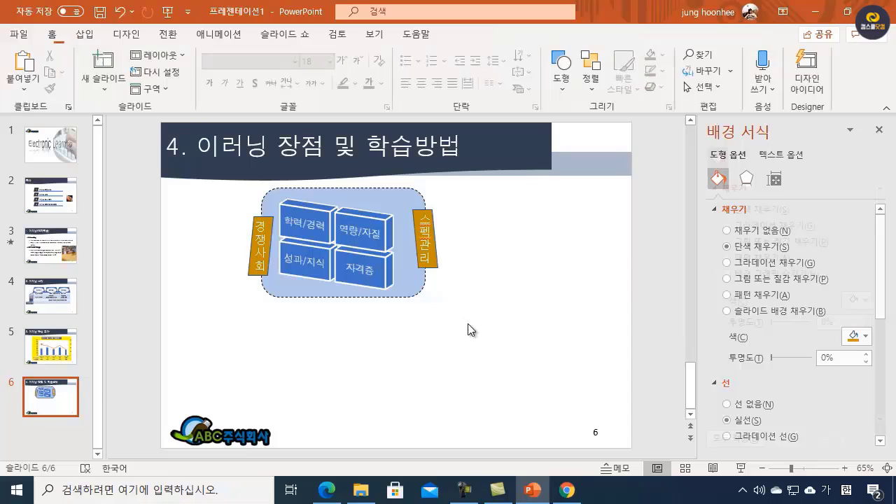
Step: Nudge the 스펙관리 parallelogram down slightly towards the height of the 경쟁사회 parallelogram and deselect it
click(439, 269)
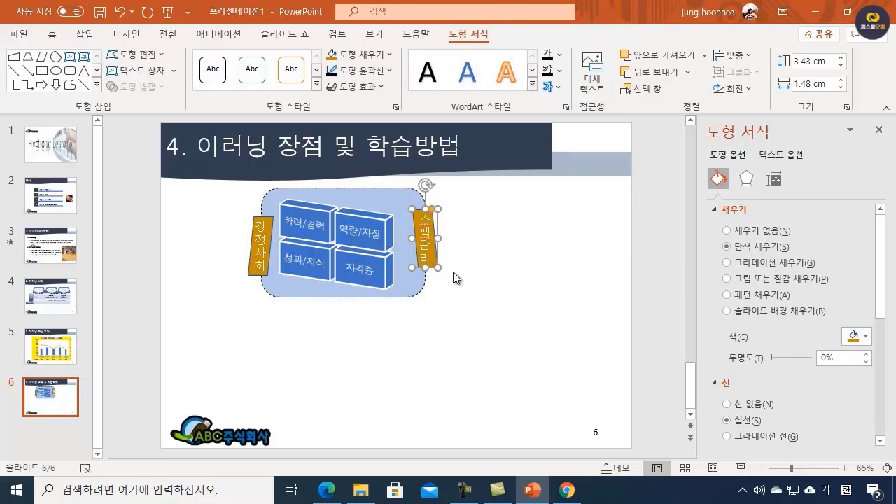
key(ctrl+Down)
key(ctrl+Down)
key(ctrl+Down)
key(ctrl+Down)
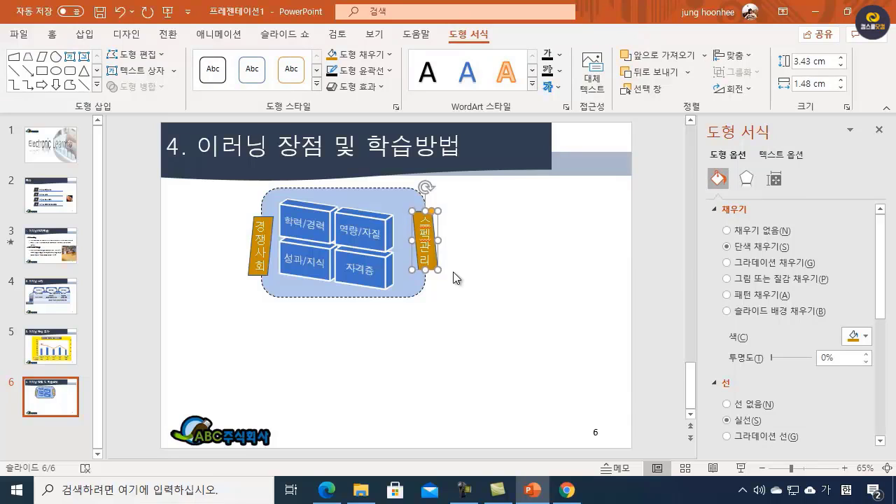
key(ctrl+Down)
key(ctrl+Down)
key(ctrl+Down)
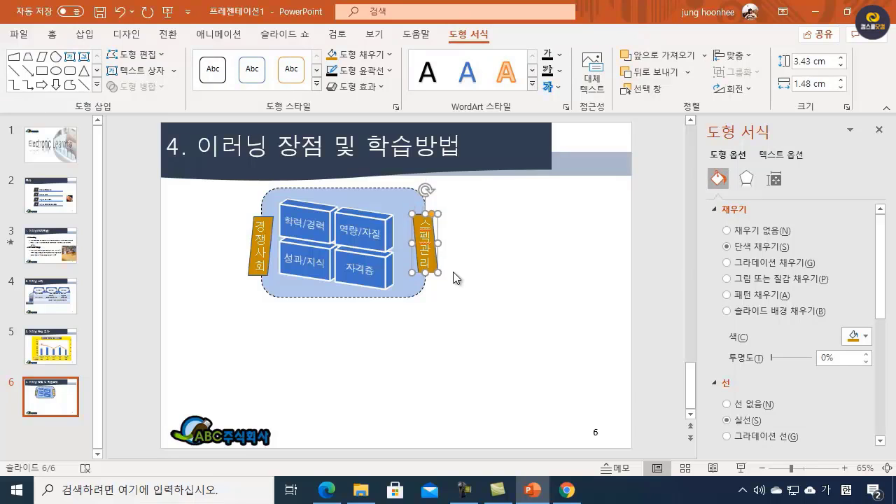
click(462, 292)
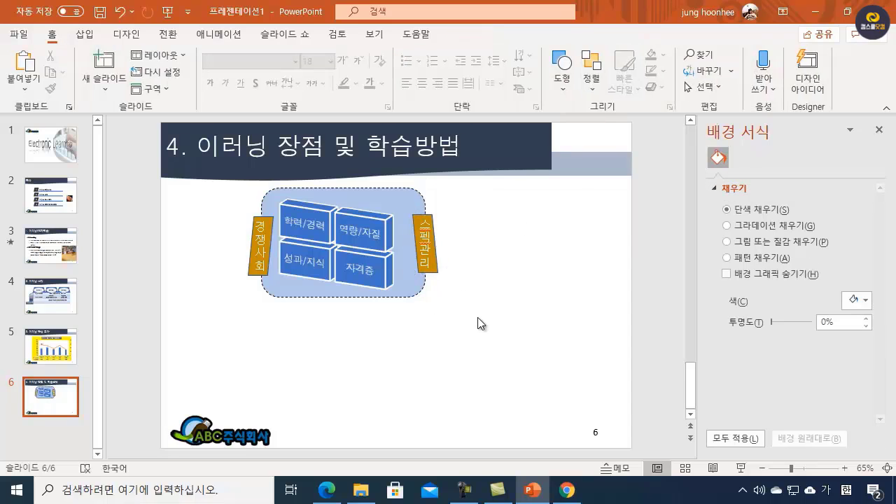
Step: Move the rounded rectangle, its SmartArt and both parallelograms together to the left and slightly down on slide 6
drag(219, 322, 492, 178)
drag(378, 188, 343, 194)
click(425, 372)
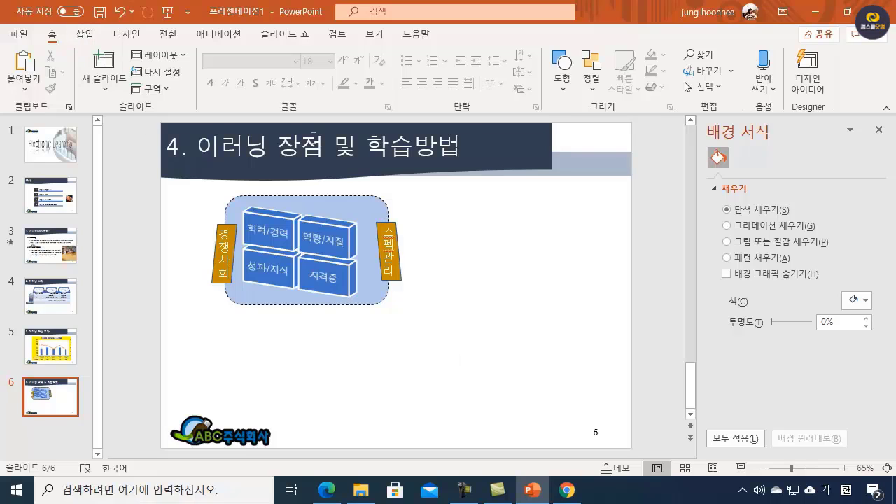
Step: Insert a 선형 벤형 SmartArt graphic from the 관계형 category on slide 6
click(91, 36)
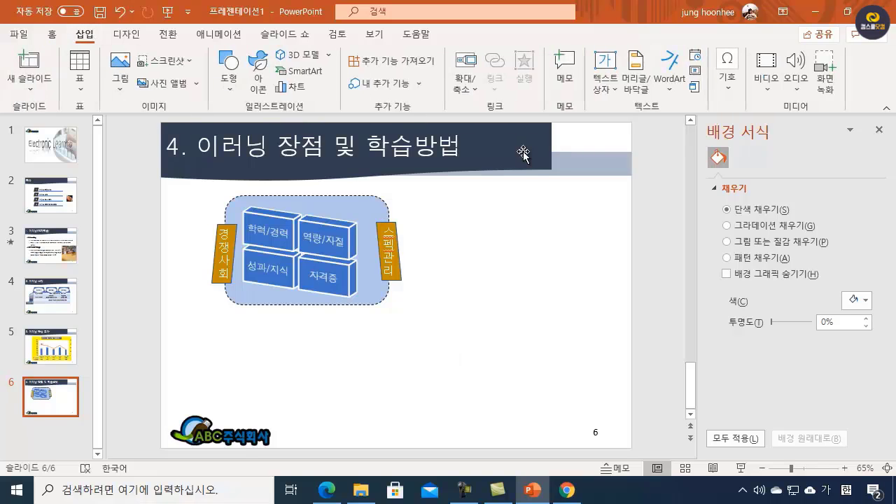
click(299, 71)
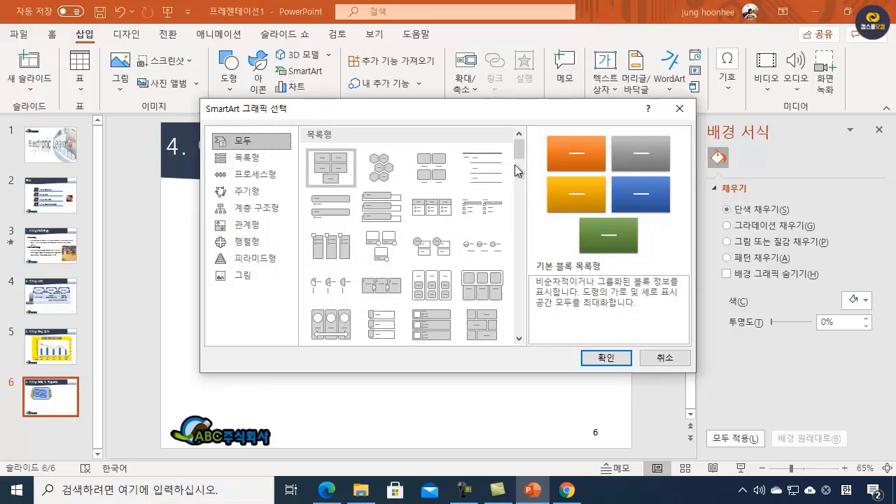
click(520, 340)
click(519, 341)
click(519, 341)
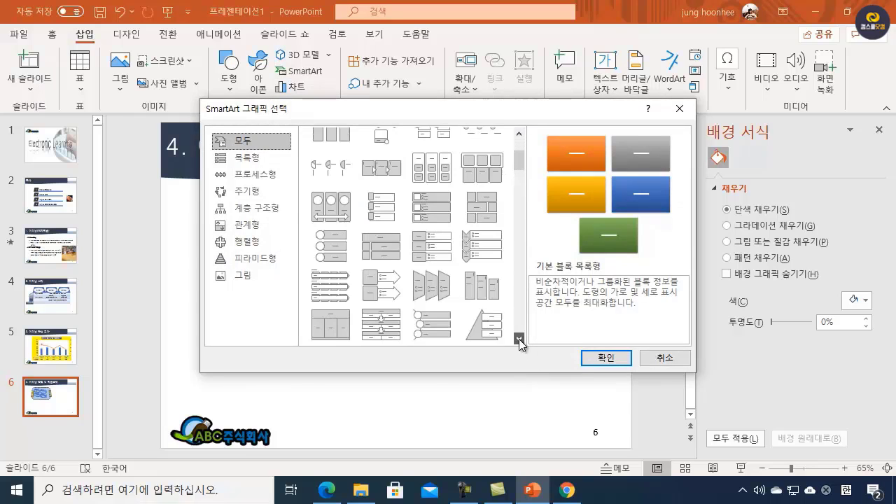
click(519, 341)
click(519, 340)
click(519, 340)
click(519, 340)
click(519, 341)
click(519, 340)
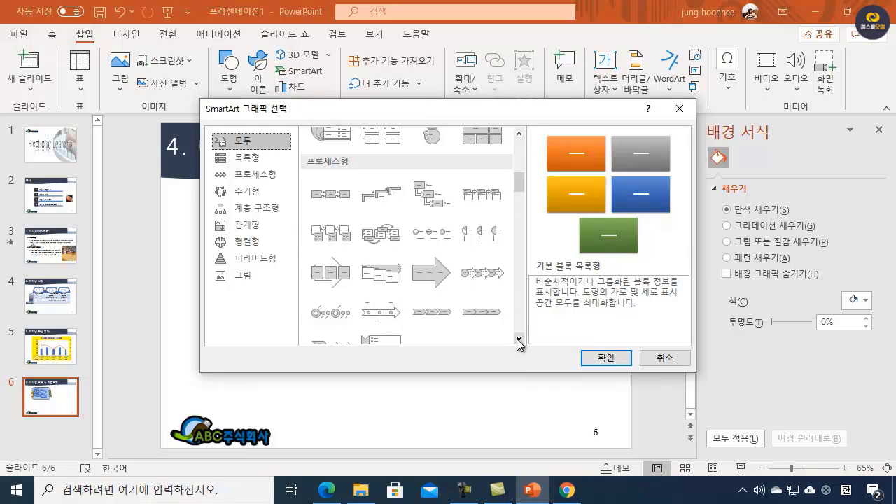
click(246, 231)
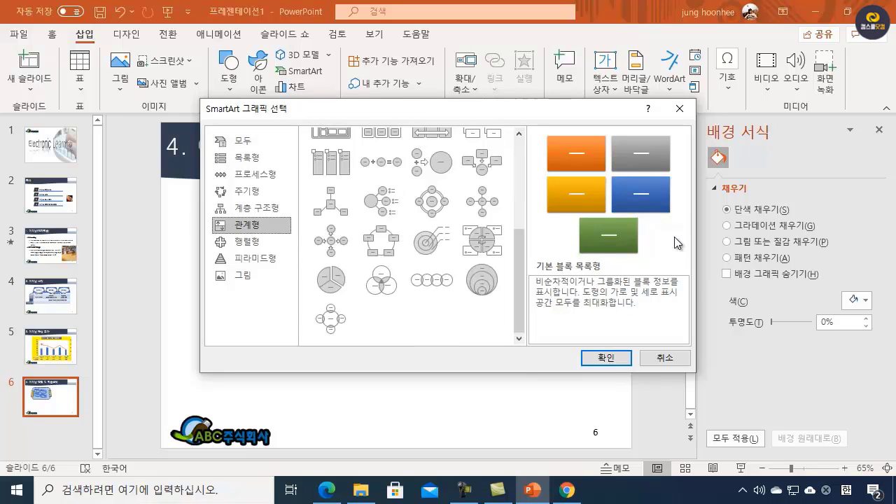
click(428, 282)
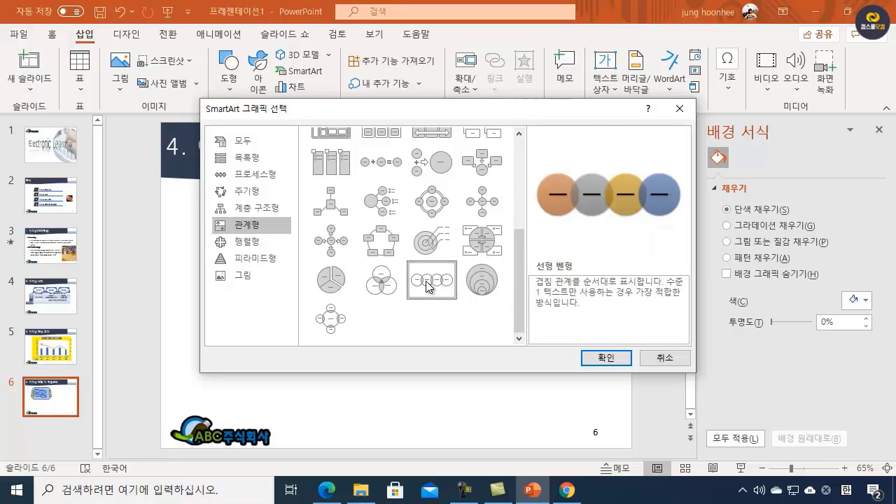
click(599, 360)
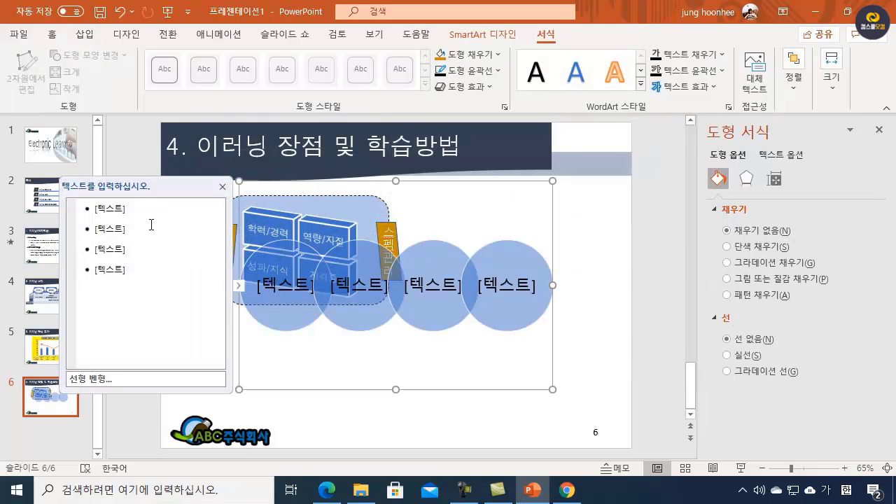
Step: Enter 강좌이용, 전자도서관, 스터디그룹 and 콘텐츠활용 as the texts of the four SmartArt circles
click(144, 206)
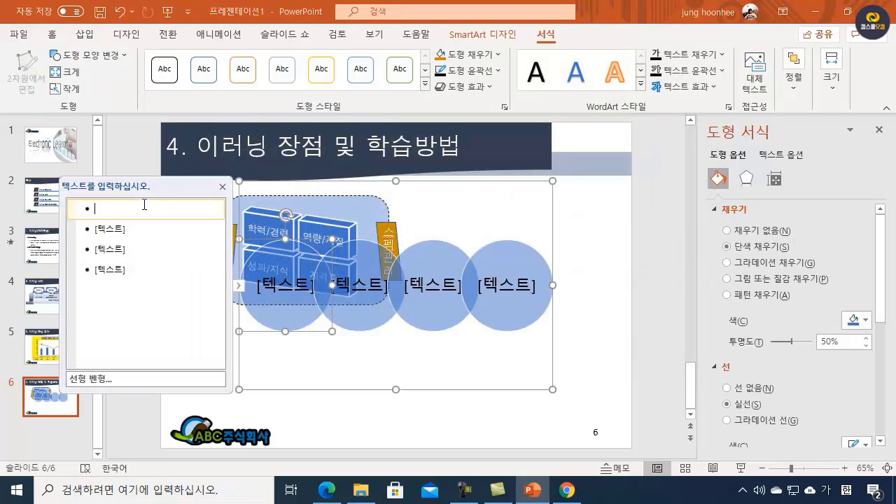
text(강좌이)
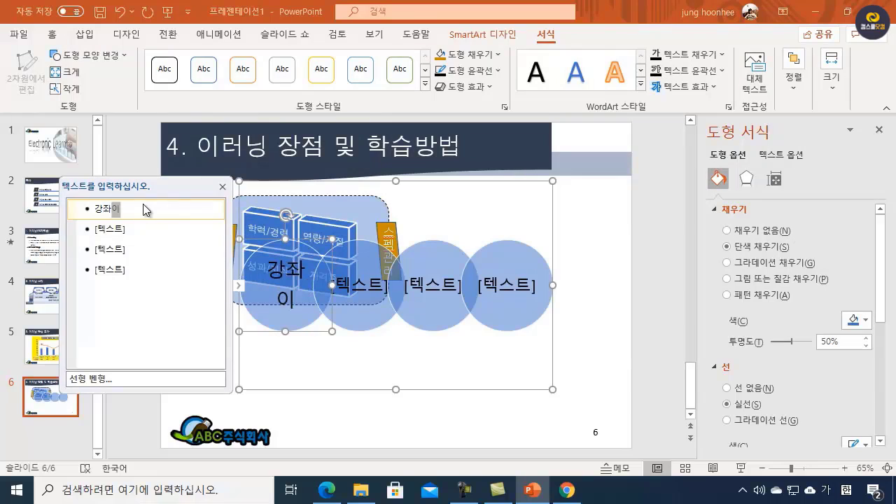
text(요ㅇ)
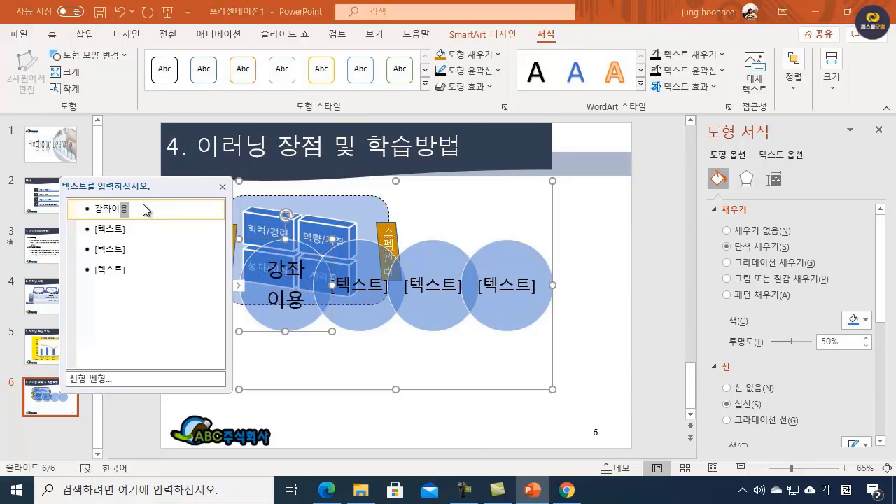
click(129, 226)
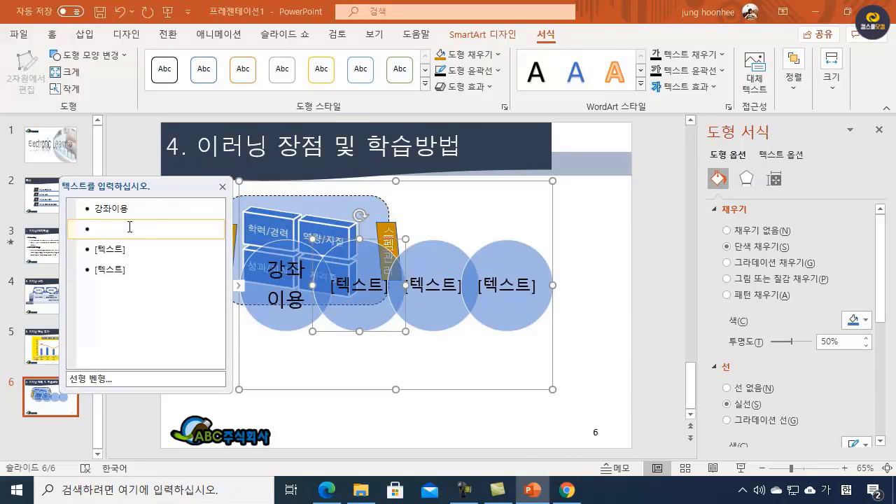
text(전자도서관)
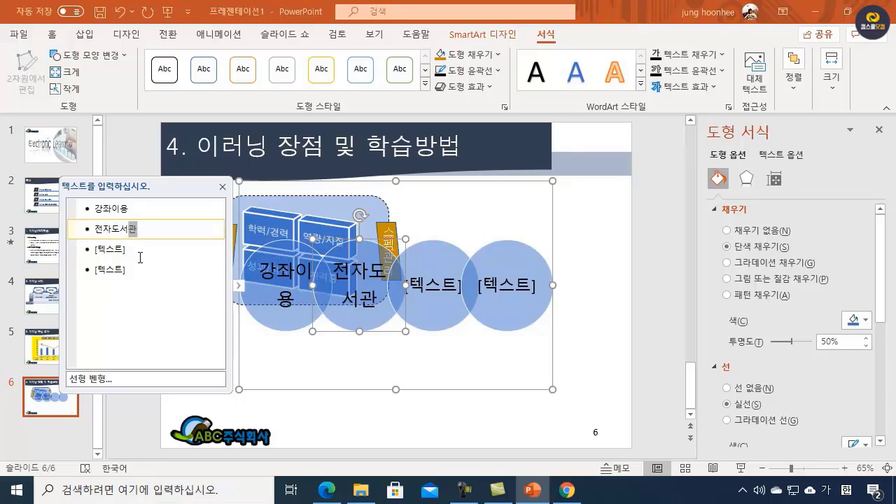
click(133, 247)
text(스터디그룹)
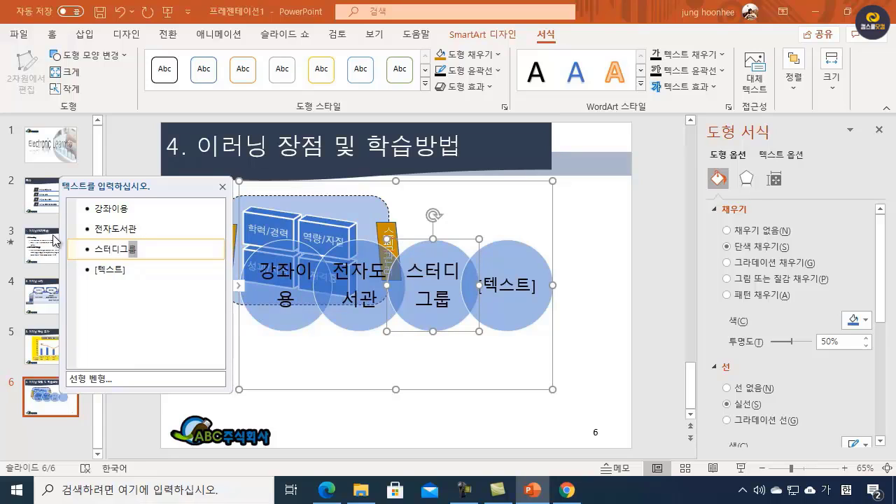
click(126, 272)
text(콘테)
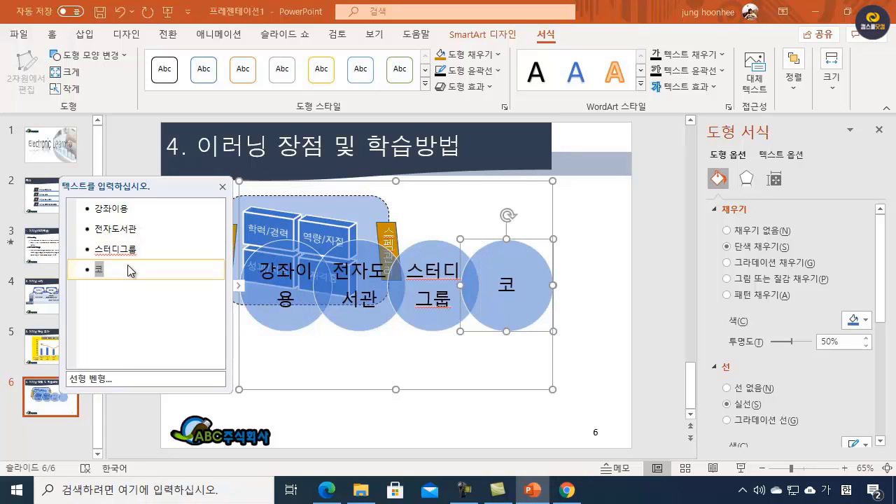
text(텐츠활용)
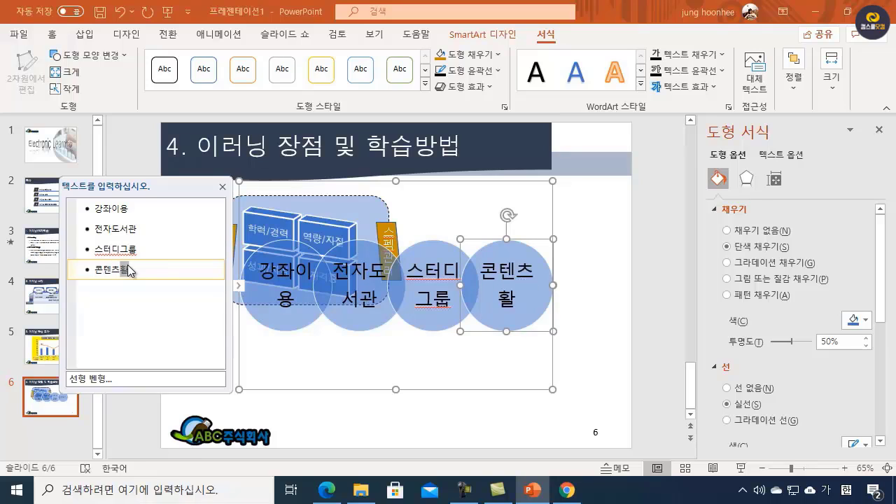